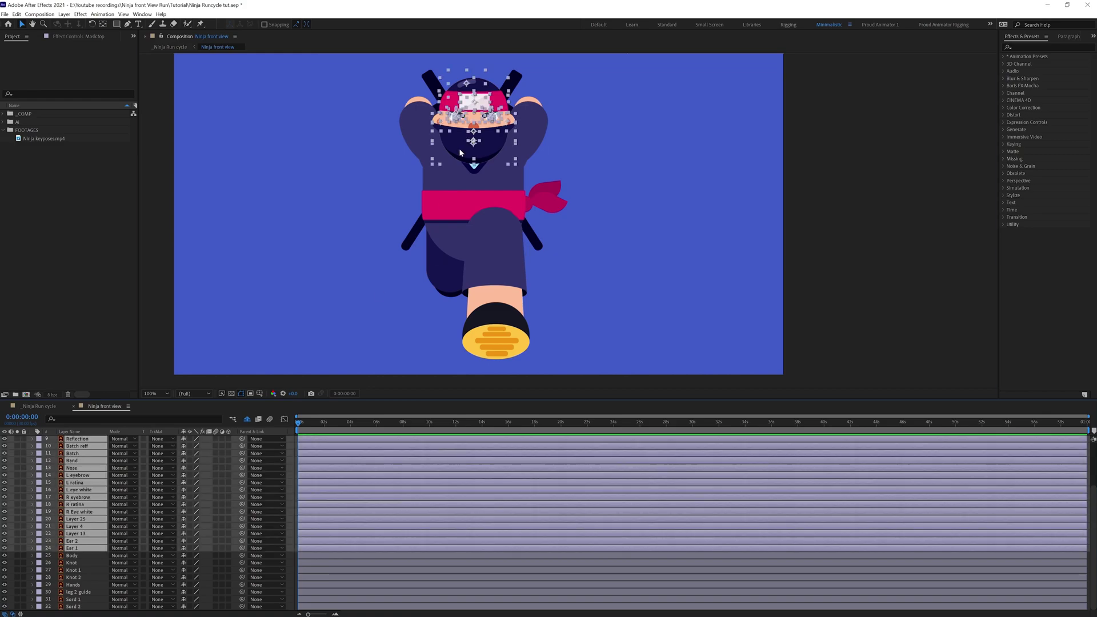
- Pre-compose the selected head layers as "Head" and move the new layer's anchor point down to the neck
{"action": "key", "text": "ctrl+z"}
{"action": "scroll", "coordinate": [81, 503], "scroll_direction": "up", "scroll_amount": 3}
{"action": "right_click", "coordinate": [77, 481]}
{"action": "left_click", "coordinate": [106, 440]}
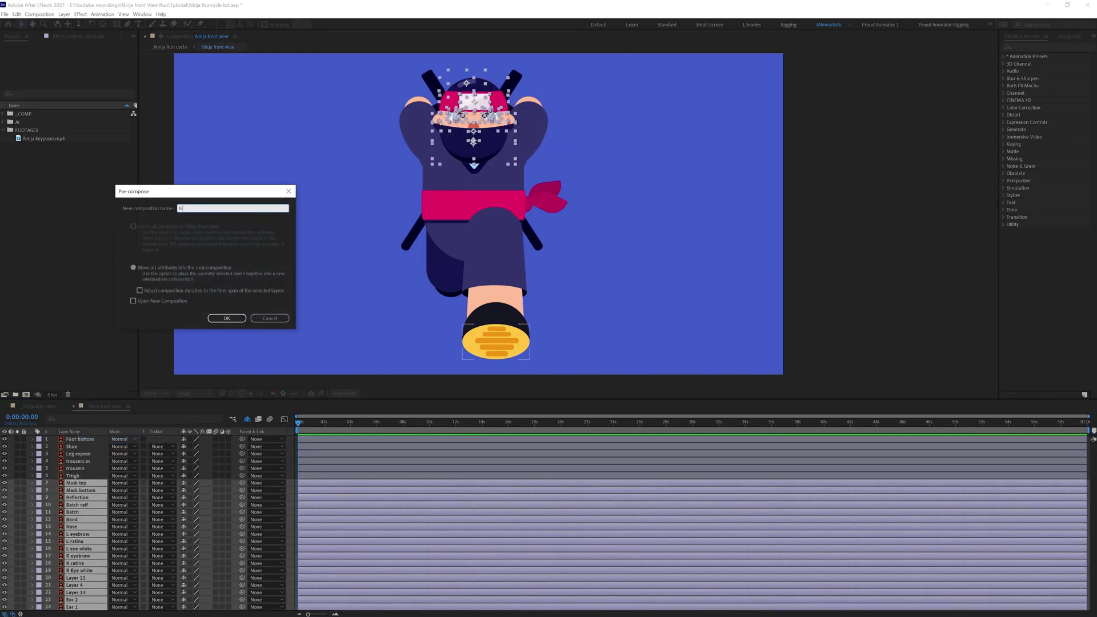
{"action": "type", "text": "Head"}
{"action": "key", "text": "Return"}
{"action": "key", "text": "y"}
{"action": "left_click_drag", "start_coordinate": [477, 206], "coordinate": [474, 149]}
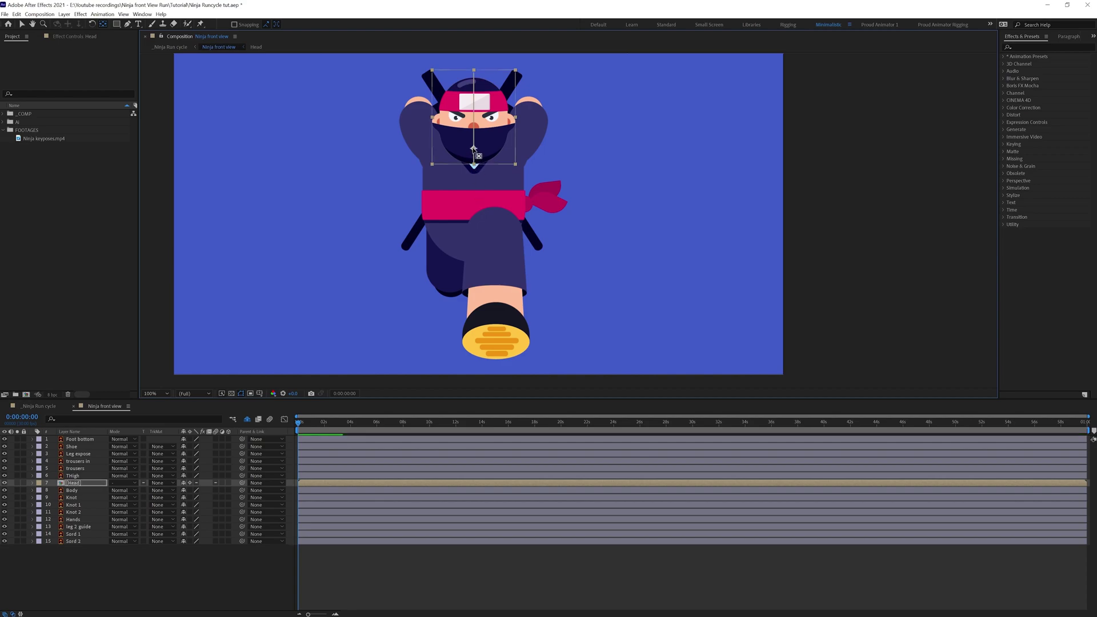
- Pre-compose the six front-leg layers, from Foot bottom through Thigh, as "Leg 1"
{"action": "left_click", "coordinate": [73, 476]}
{"action": "left_click", "coordinate": [78, 440], "text": "shift"}
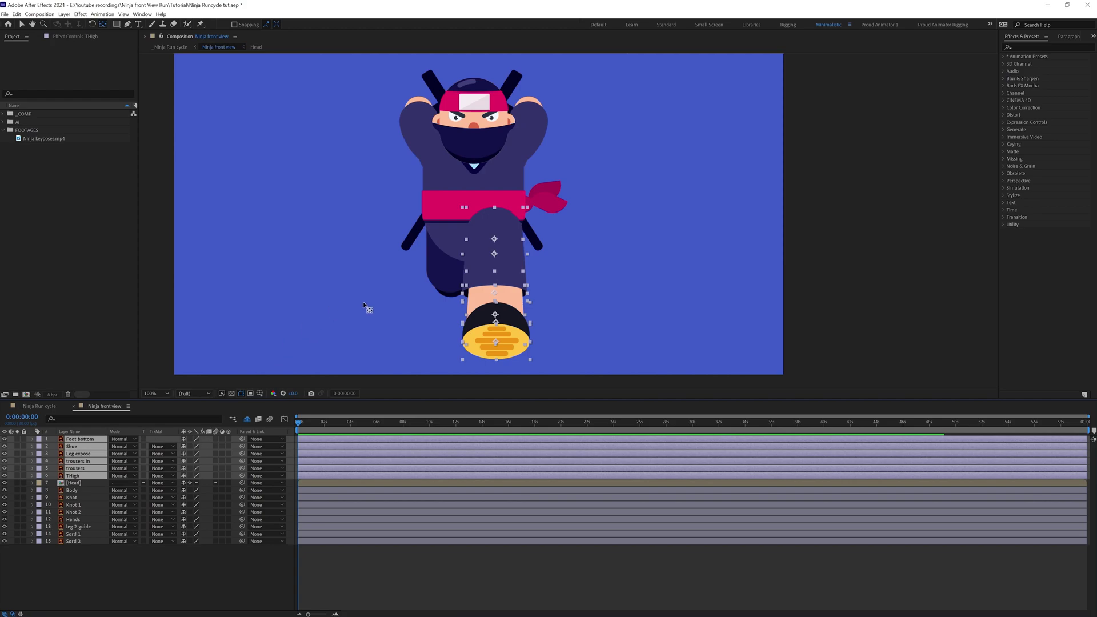
{"action": "right_click", "coordinate": [94, 439]}
{"action": "left_click", "coordinate": [114, 351]}
{"action": "type", "text": "Leg 1"}
{"action": "key", "text": "Return"}
{"action": "left_click", "coordinate": [110, 534]}
- Pre-compose Knot, Knot 1 and Knot 2 as "Knots" and place the anchor point where the knot meets the belt
{"action": "left_click", "coordinate": [77, 478]}
{"action": "left_click", "coordinate": [78, 462], "text": "shift"}
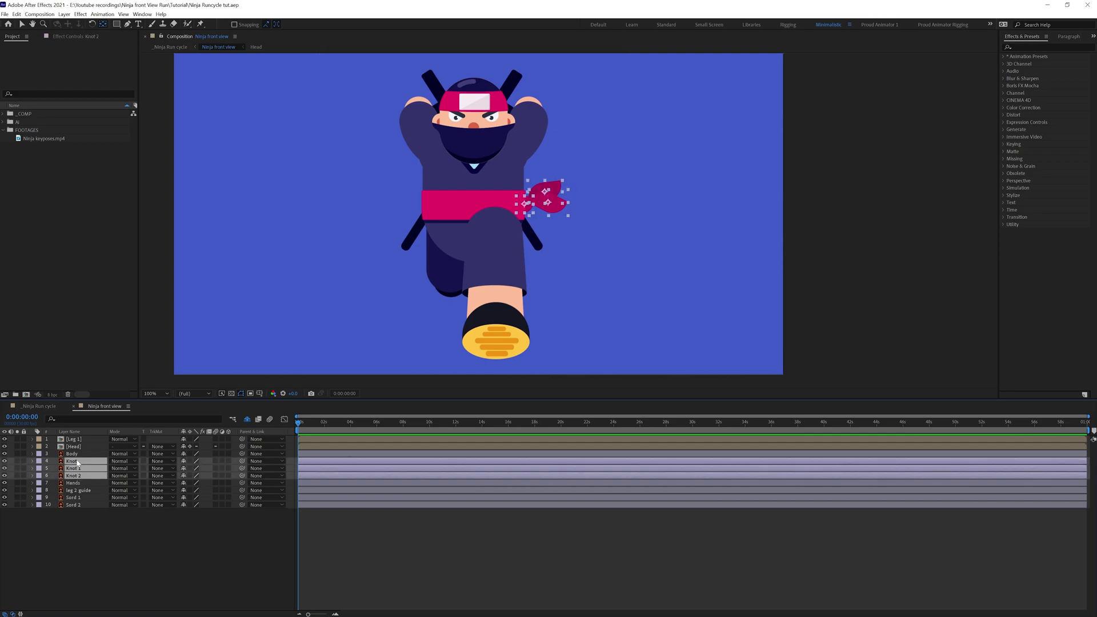
{"action": "right_click", "coordinate": [78, 461]}
{"action": "left_click", "coordinate": [103, 374]}
{"action": "type", "text": "Knots"}
{"action": "key", "text": "Return"}
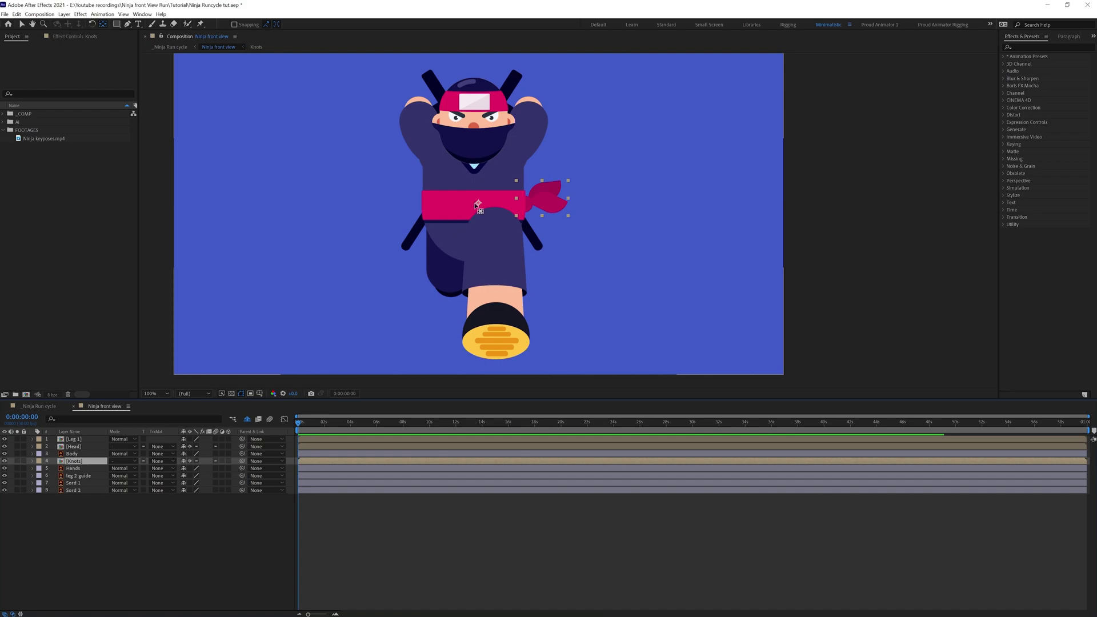
{"action": "left_click", "coordinate": [526, 206]}
{"action": "left_click", "coordinate": [403, 546]}
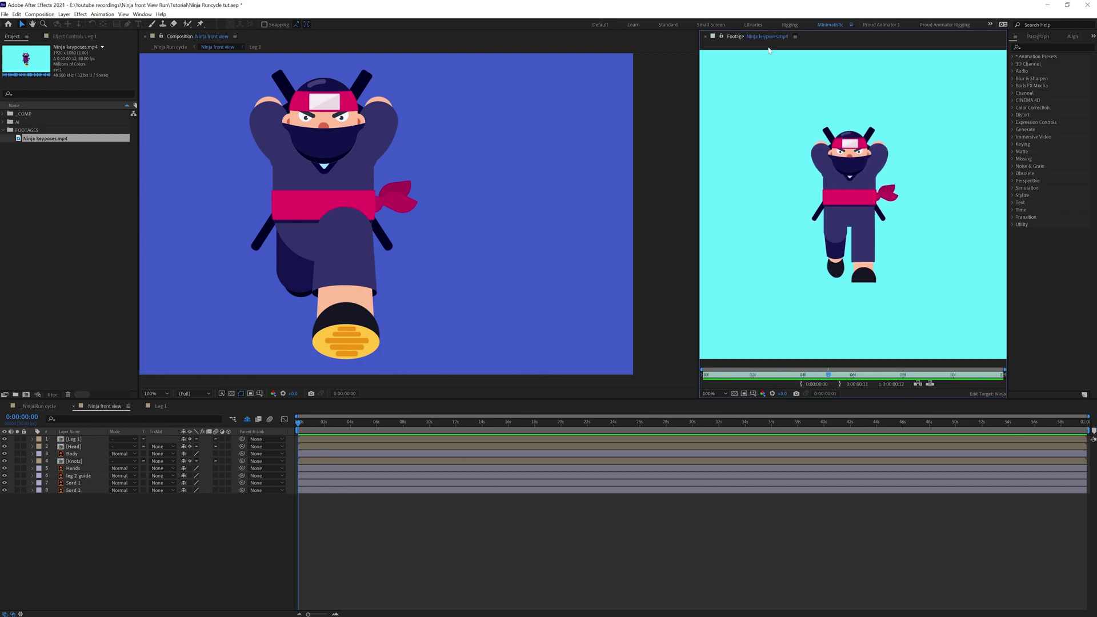
- Close the footage view, open the Leg 1 composition and add Ninja keyposes.mp4 as its uppermost layer
{"action": "left_click", "coordinate": [706, 36]}
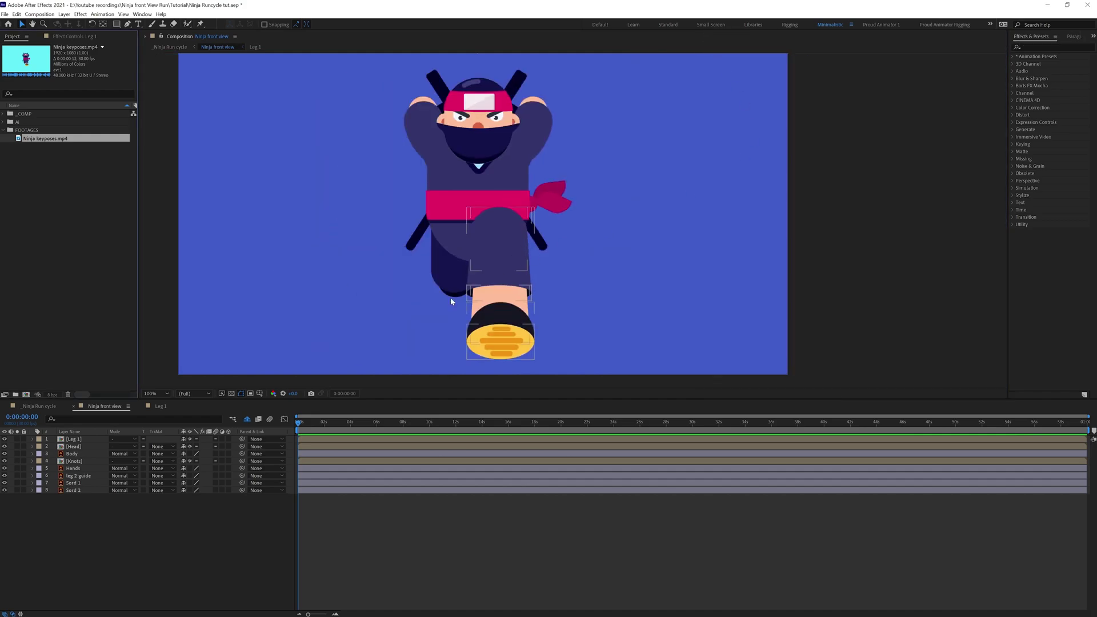
{"action": "double_click", "coordinate": [74, 438]}
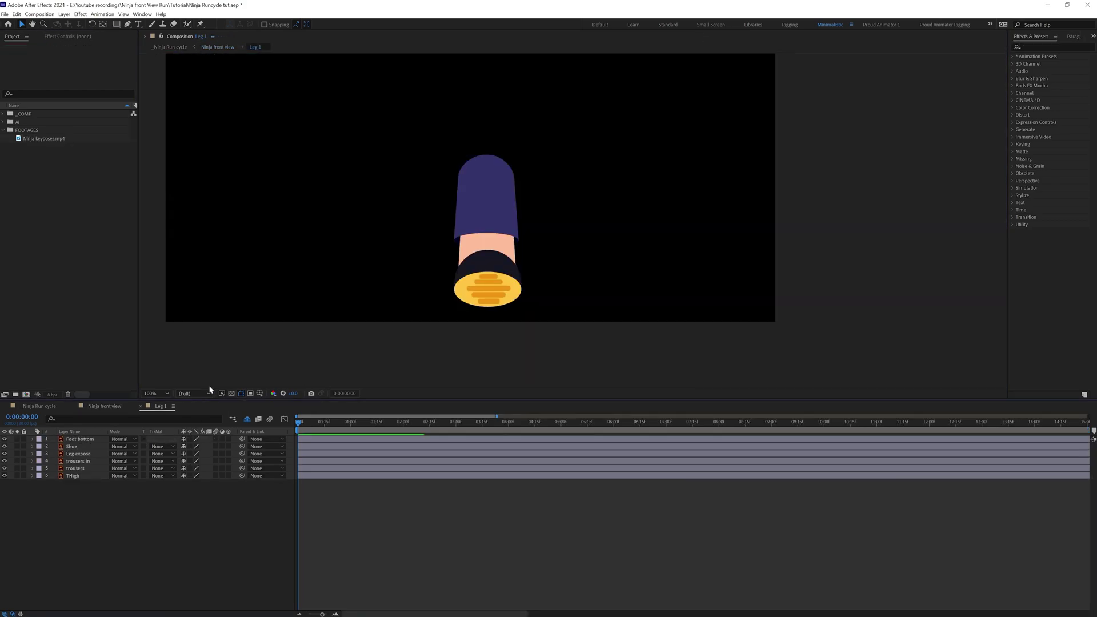
{"action": "left_click", "coordinate": [55, 140]}
{"action": "left_click_drag", "start_coordinate": [54, 142], "coordinate": [77, 439]}
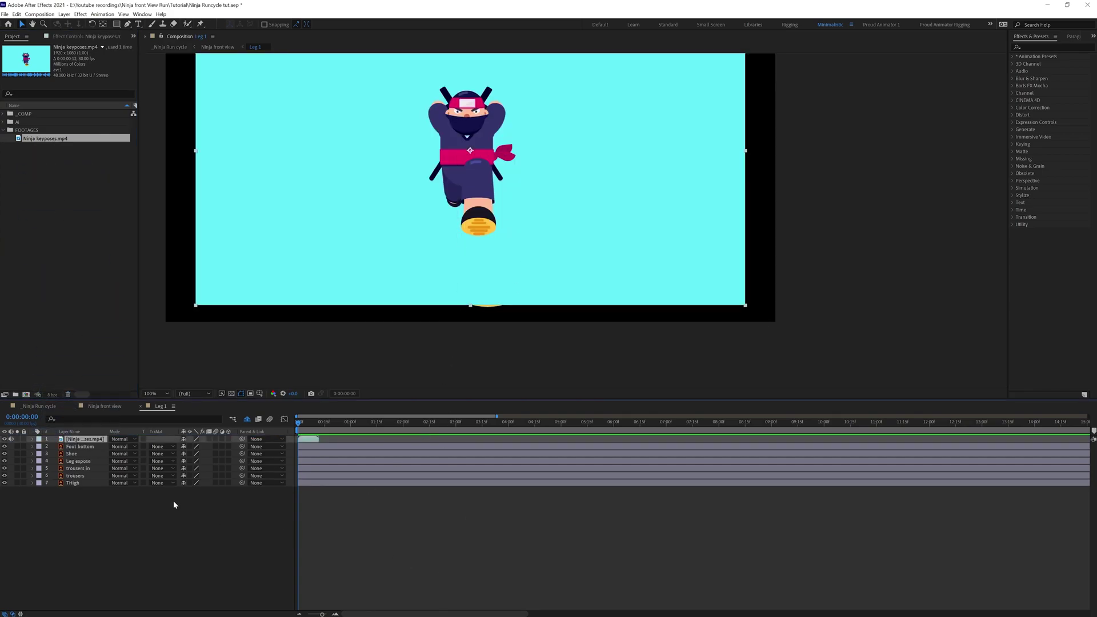
- Set the keyposes footage layer's opacity to 60% and save the project
{"action": "key", "text": "t"}
{"action": "left_click", "coordinate": [185, 448]}
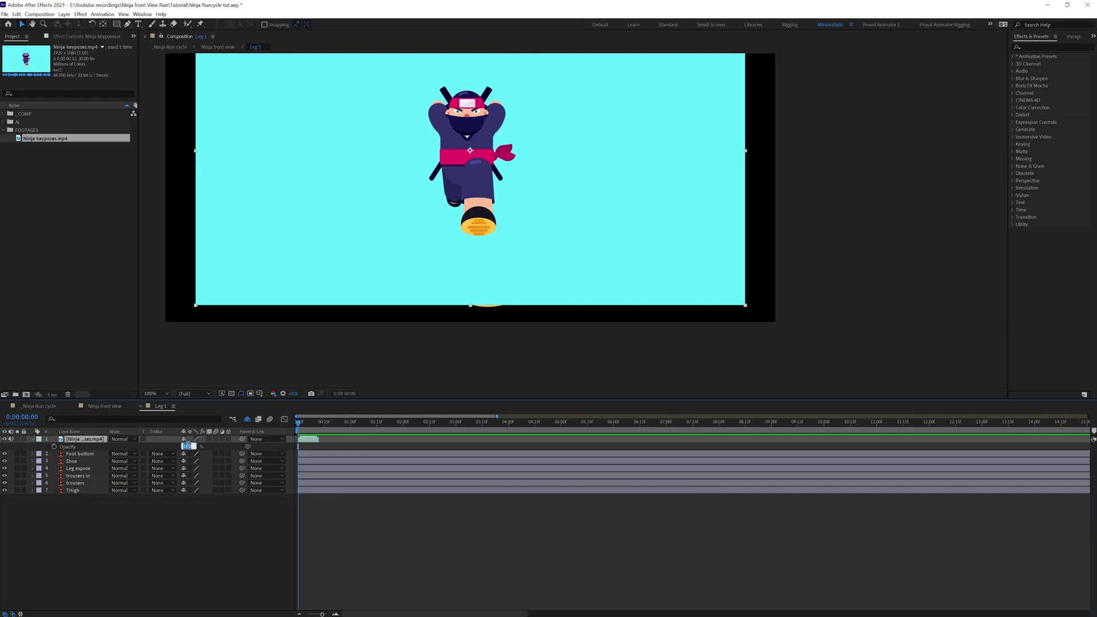
{"action": "key", "text": "Return"}
{"action": "scroll", "coordinate": [388, 160], "scroll_direction": "up", "scroll_amount": 1}
{"action": "scroll", "coordinate": [372, 164], "scroll_direction": "down", "scroll_amount": 1}
{"action": "key", "text": "ctrl+s"}
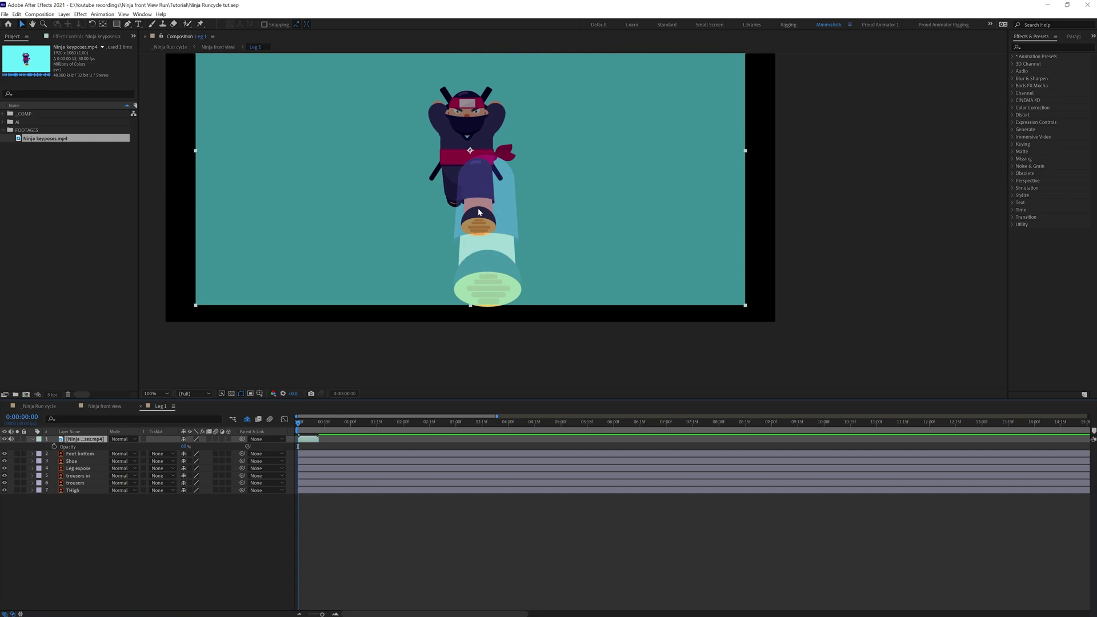
- Scale the keyposes footage to 194% so its front leg lines up with the leg artwork, and save the project
{"action": "scroll", "coordinate": [479, 213], "scroll_direction": "up", "scroll_amount": 1}
{"action": "key", "text": "s"}
{"action": "left_click", "coordinate": [208, 446]}
{"action": "scroll", "coordinate": [208, 445], "scroll_direction": "up", "scroll_amount": 16}
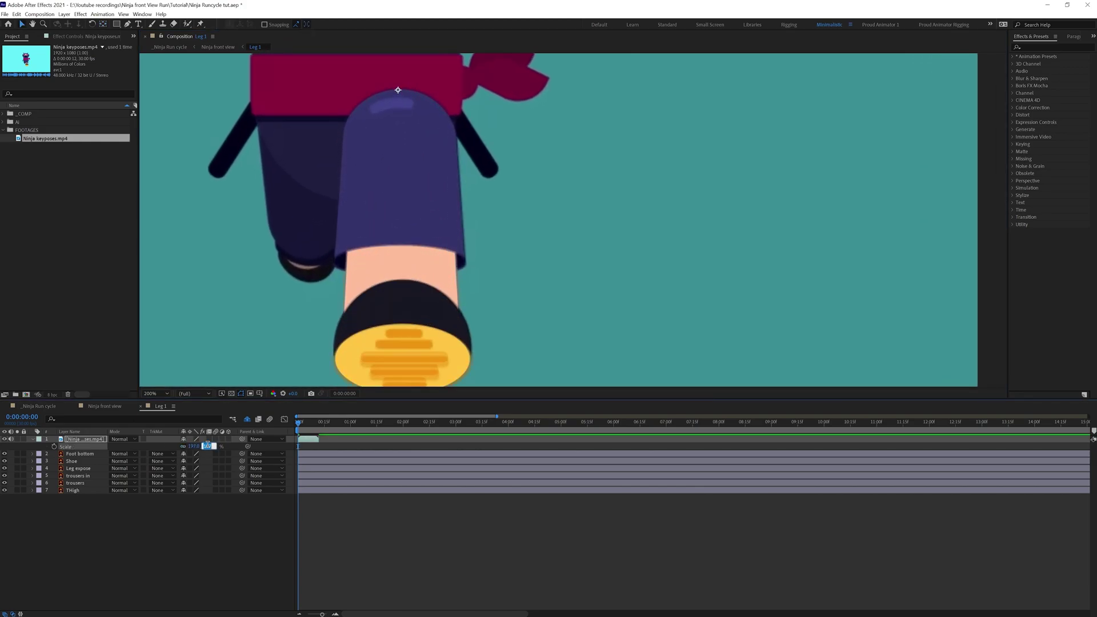
{"action": "key", "text": "Return"}
{"action": "left_click_drag", "start_coordinate": [204, 448], "coordinate": [209, 446]}
{"action": "left_click_drag", "start_coordinate": [320, 274], "coordinate": [370, 226]}
{"action": "left_click", "coordinate": [210, 446]}
{"action": "key", "text": "Return"}
{"action": "left_click_drag", "start_coordinate": [413, 142], "coordinate": [382, 177]}
{"action": "left_click", "coordinate": [209, 446]}
{"action": "key", "text": "Up"}
{"action": "key", "text": "Return"}
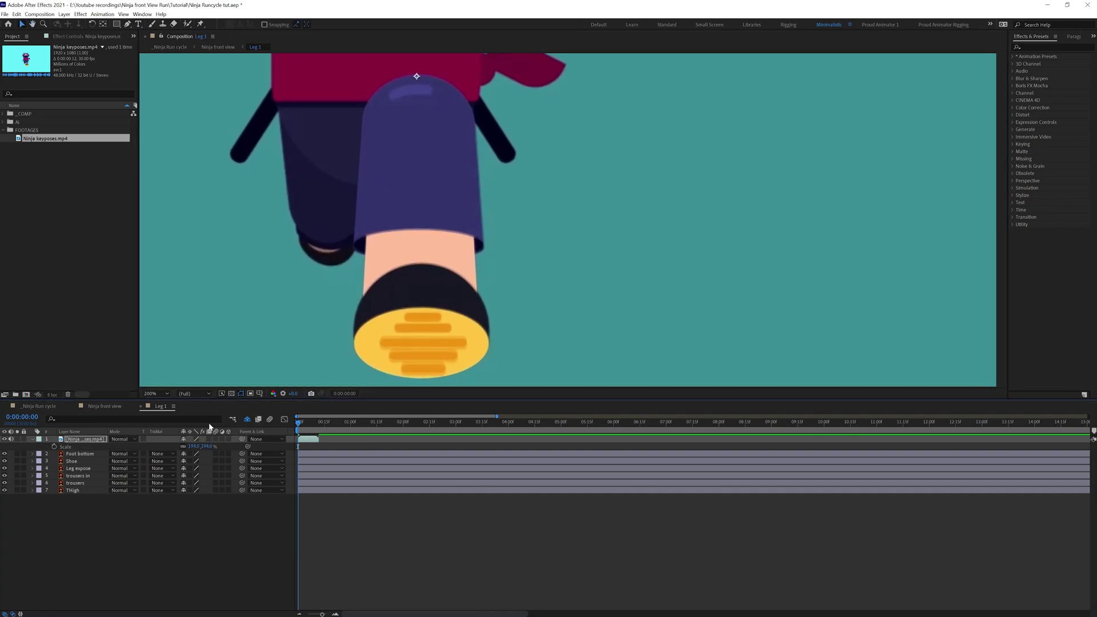
{"action": "key", "text": "ctrl+s"}
- Duplicate the keyposes footage layer and start the copy at frame 12, where the original ends
{"action": "key", "text": "semicolon"}
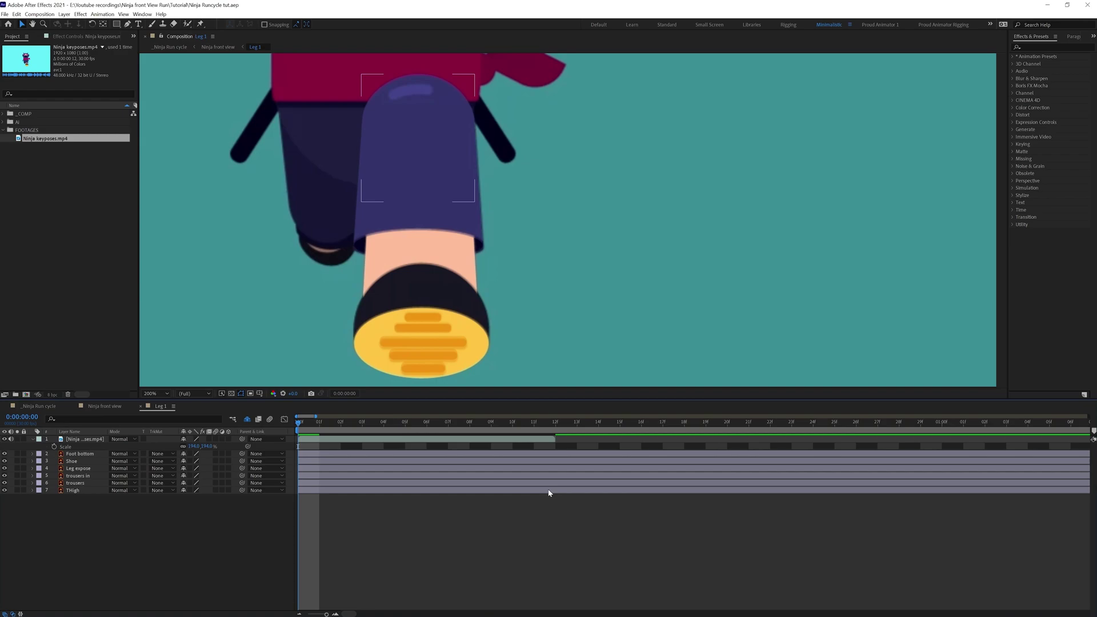
{"action": "left_click_drag", "start_coordinate": [394, 426], "coordinate": [552, 430]}
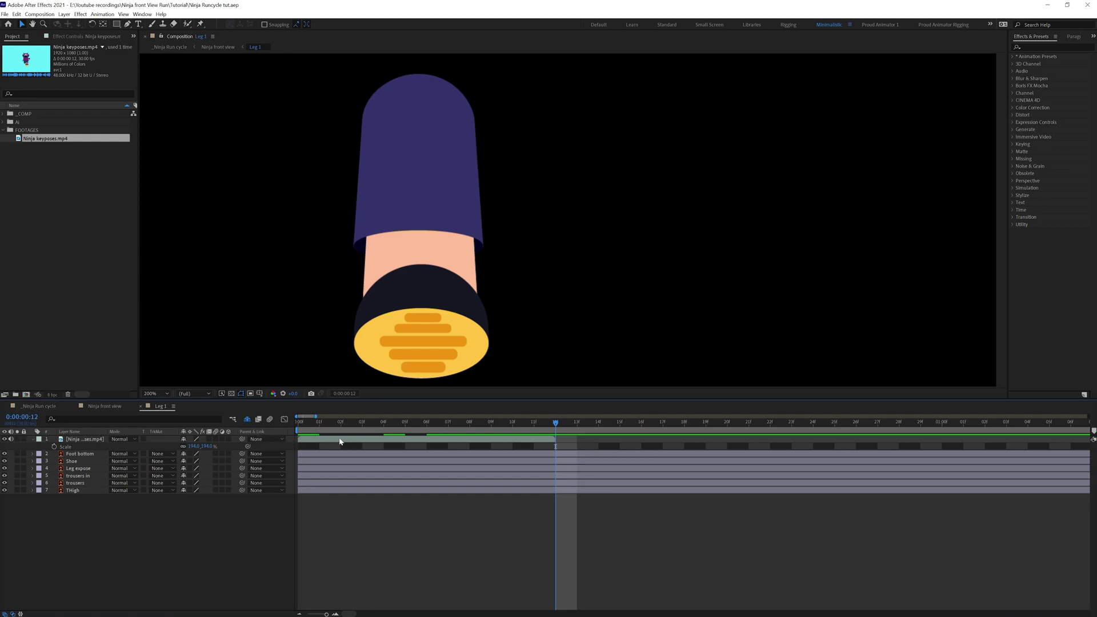
{"action": "left_click", "coordinate": [535, 423]}
{"action": "mouse_move", "coordinate": [540, 427]}
{"action": "left_mouse_down"}
{"action": "mouse_move", "coordinate": [559, 426]}
{"action": "mouse_move", "coordinate": [315, 432]}
{"action": "mouse_move", "coordinate": [554, 432]}
{"action": "left_mouse_up"}
{"action": "left_click", "coordinate": [551, 441]}
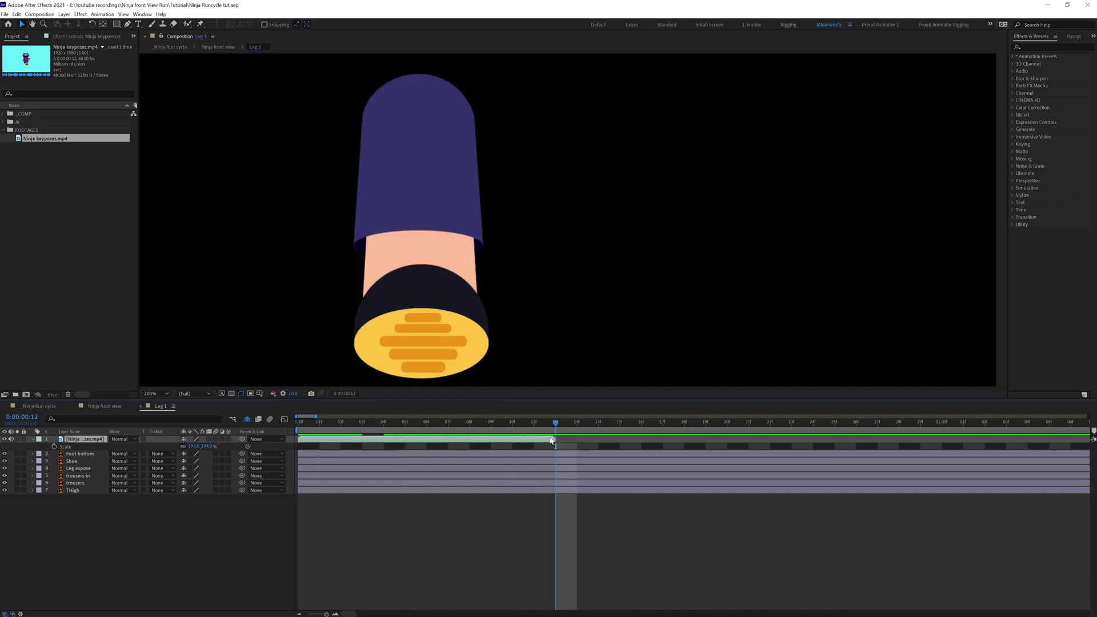
{"action": "key", "text": "ctrl+d"}
{"action": "key", "text": "bracketleft"}
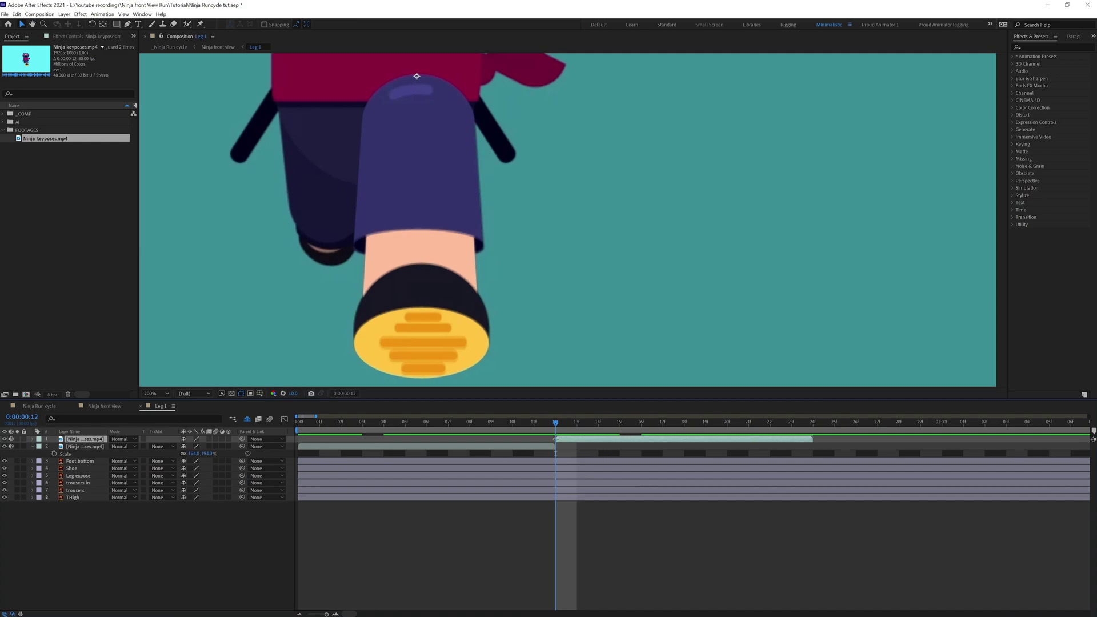
- End the work area at frame 11 and return to the first frame
{"action": "left_click_drag", "start_coordinate": [557, 423], "coordinate": [535, 425]}
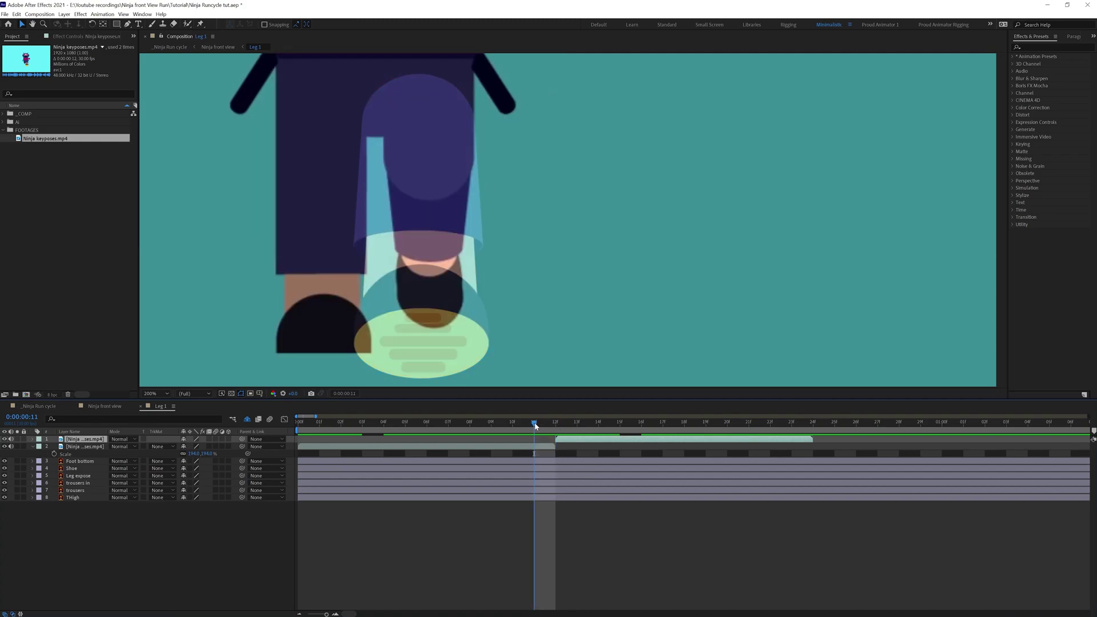
{"action": "key", "text": "n"}
{"action": "key", "text": "Home"}
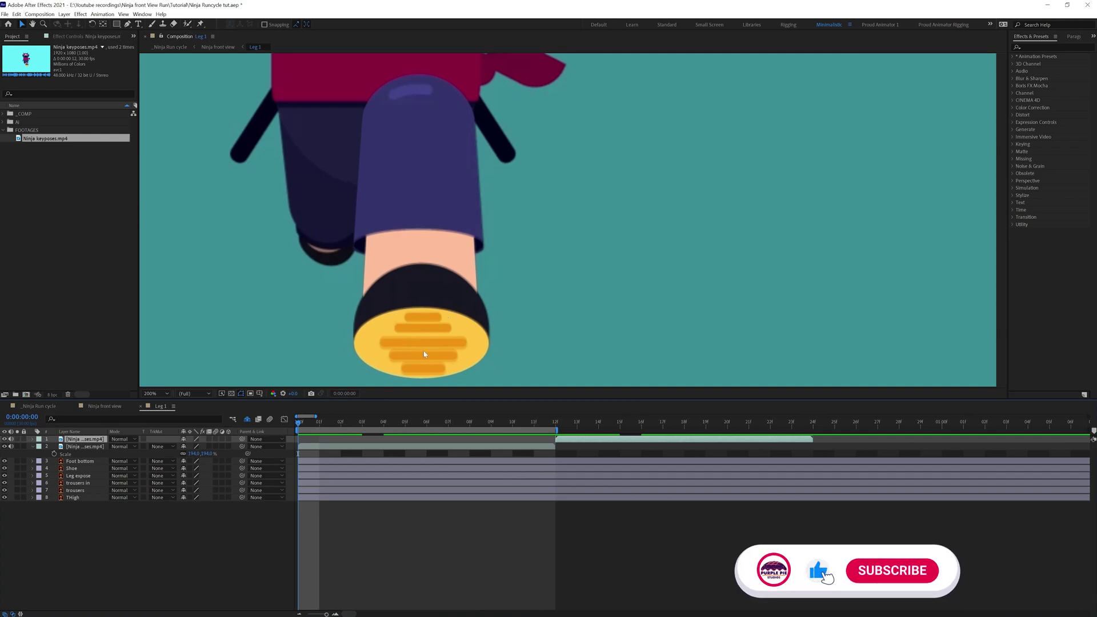
- Compare the leg poses in the reference footage between frame 0 and frame 3
{"action": "left_click", "coordinate": [336, 426]}
{"action": "mouse_move", "coordinate": [335, 426]}
{"action": "left_mouse_down"}
{"action": "mouse_move", "coordinate": [366, 424]}
{"action": "mouse_move", "coordinate": [298, 425]}
{"action": "mouse_move", "coordinate": [350, 428]}
{"action": "left_mouse_up"}
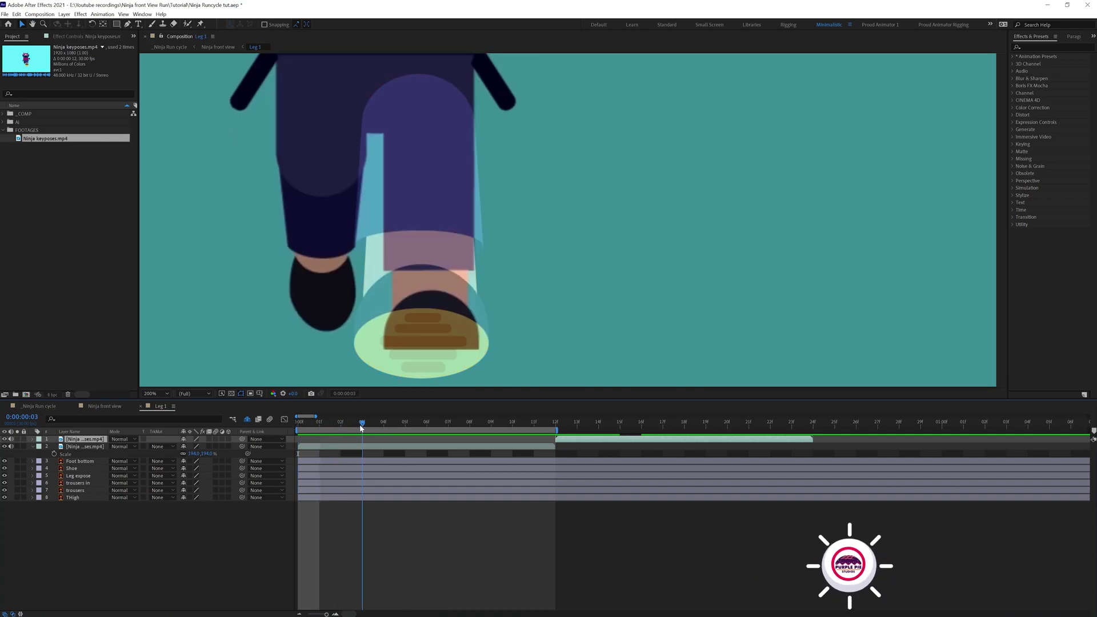
{"action": "left_click", "coordinate": [295, 426]}
{"action": "left_click", "coordinate": [341, 427]}
{"action": "left_click", "coordinate": [354, 429]}
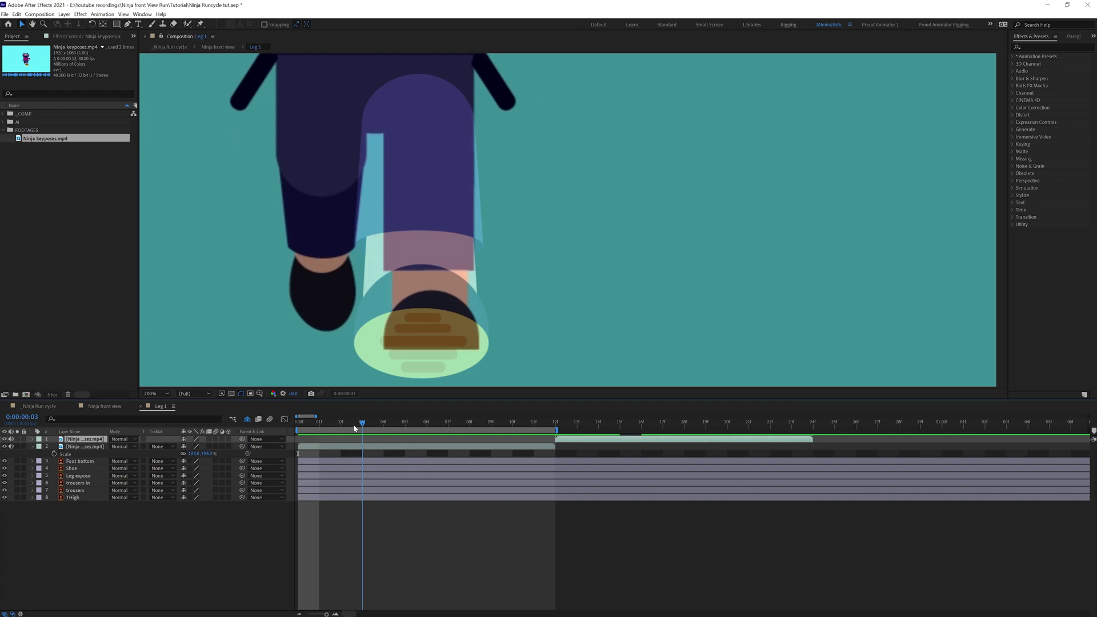
{"action": "left_click_drag", "start_coordinate": [369, 428], "coordinate": [298, 428]}
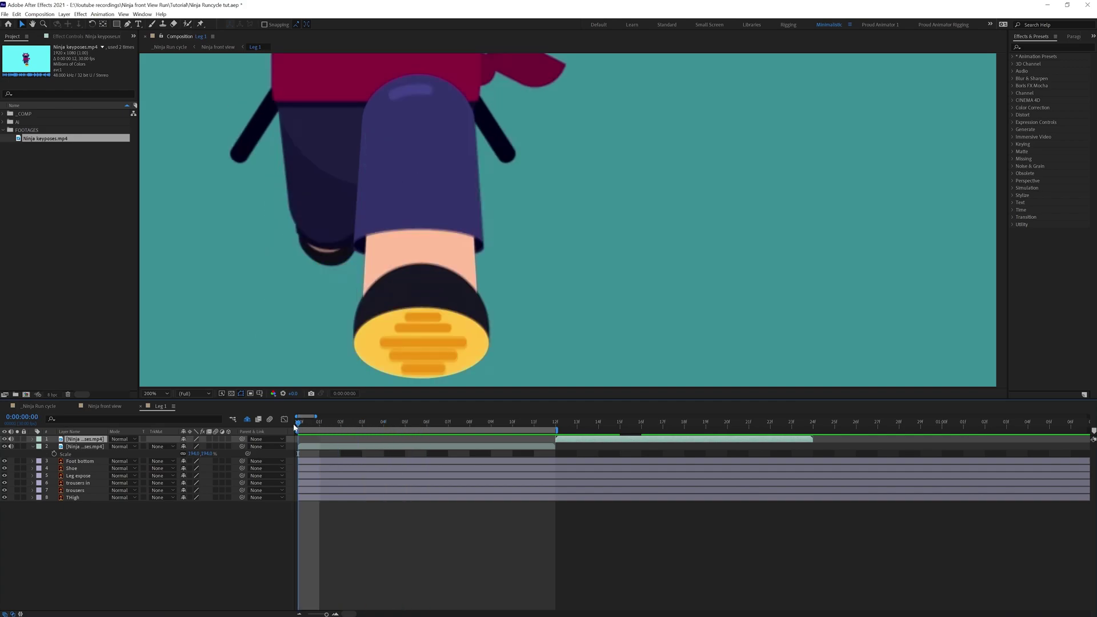
- Create shape layers from the six vector leg layers and delete the original artwork layers
{"action": "left_click_drag", "start_coordinate": [97, 520], "coordinate": [84, 464]}
{"action": "right_click", "coordinate": [84, 462]}
{"action": "mouse_move", "coordinate": [114, 398]}
{"action": "left_click", "coordinate": [217, 423]}
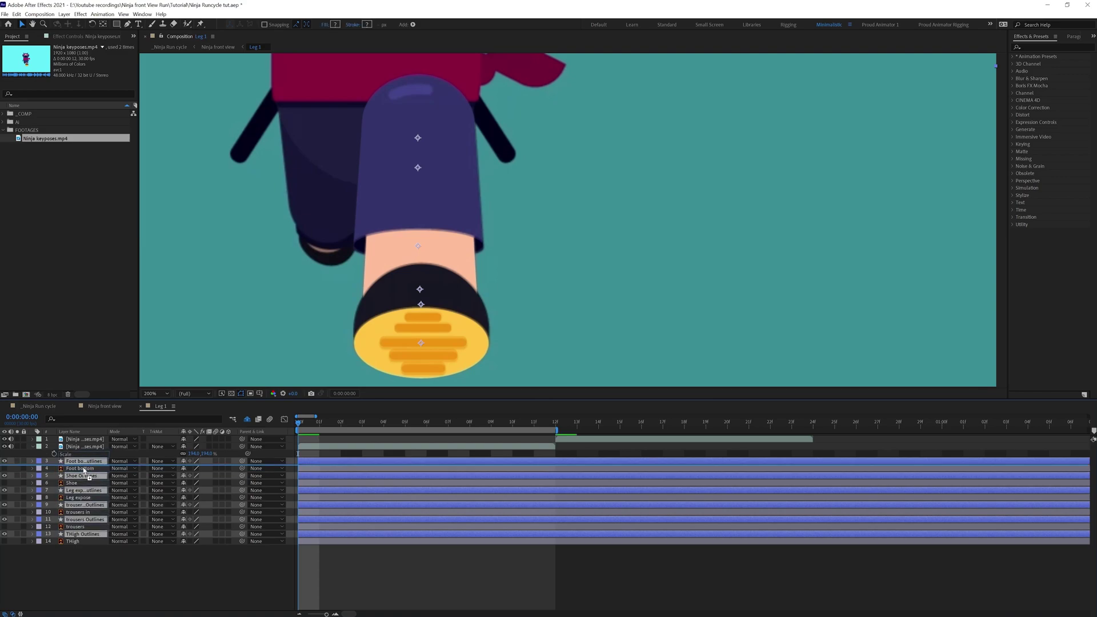
{"action": "key", "text": "Delete"}
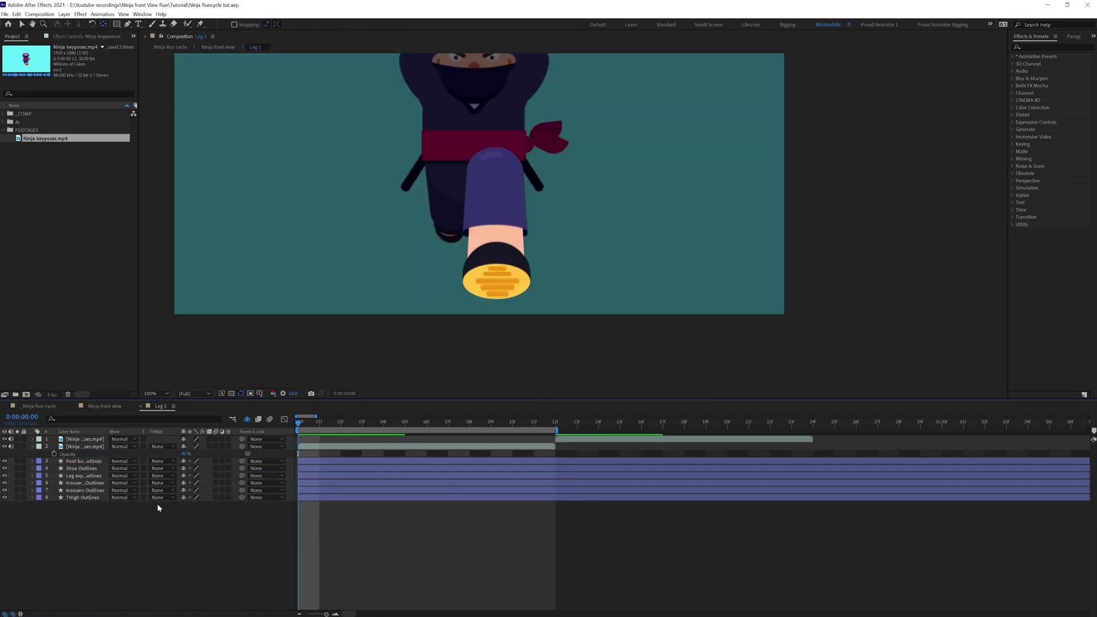
- Parent the Foot bottom Outlines layer to Shoe Outlines
{"action": "left_click", "coordinate": [81, 461]}
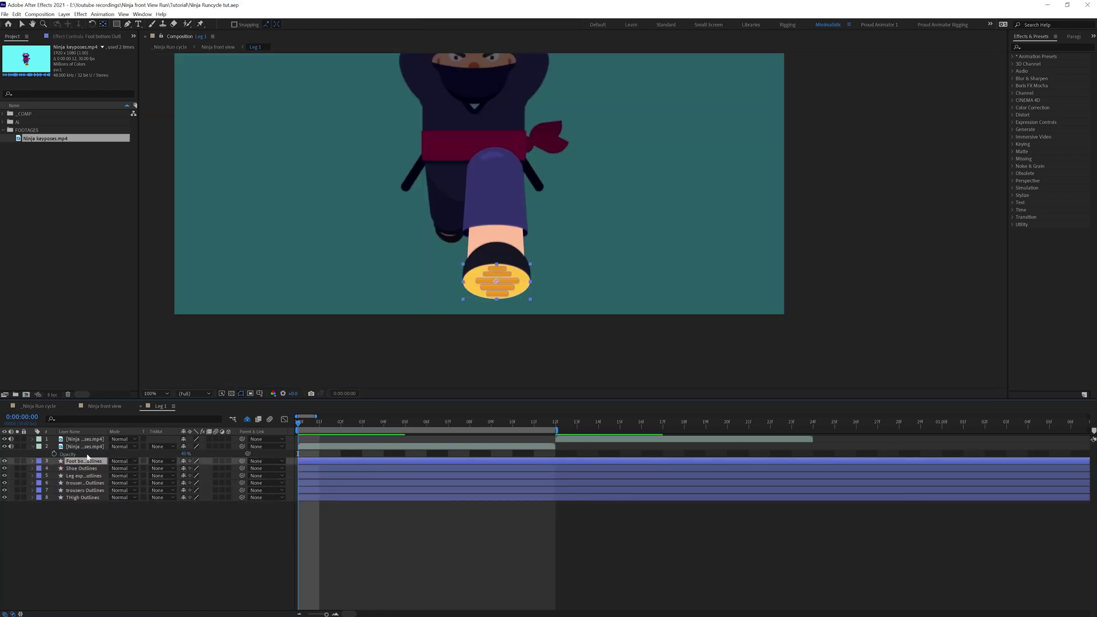
{"action": "scroll", "coordinate": [512, 264], "scroll_direction": "up", "scroll_amount": 1}
{"action": "left_click_drag", "start_coordinate": [451, 286], "coordinate": [484, 216]}
{"action": "key", "text": "s"}
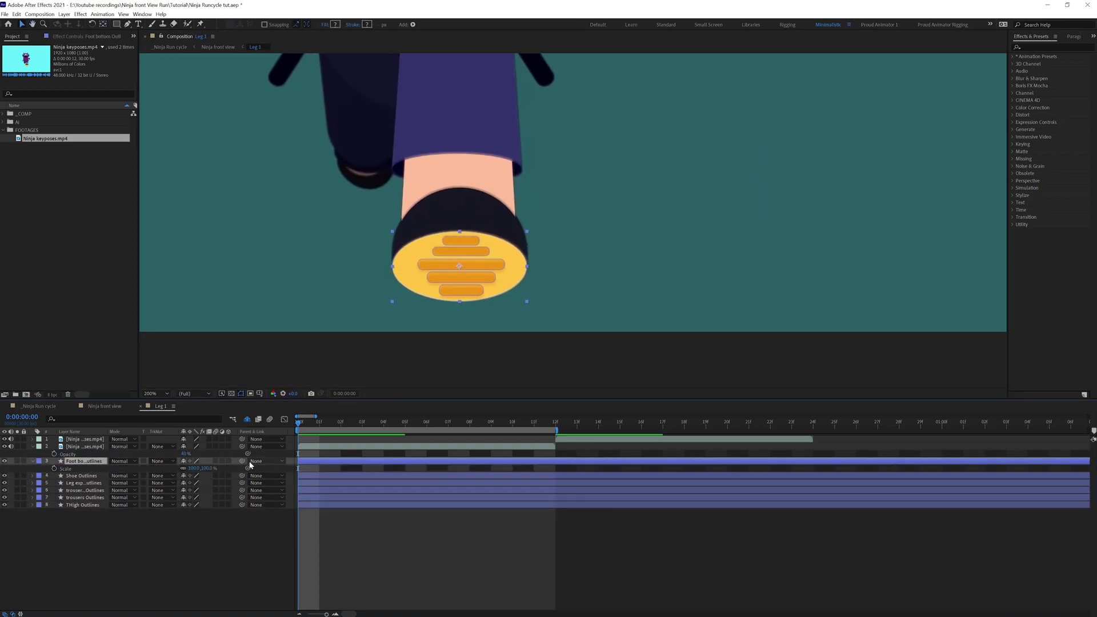
{"action": "left_click_drag", "start_coordinate": [242, 461], "coordinate": [84, 477]}
- Move the Shoe Outlines anchor point down to the lower edge of the shoe, over the centre of the sole
{"action": "left_click", "coordinate": [84, 476]}
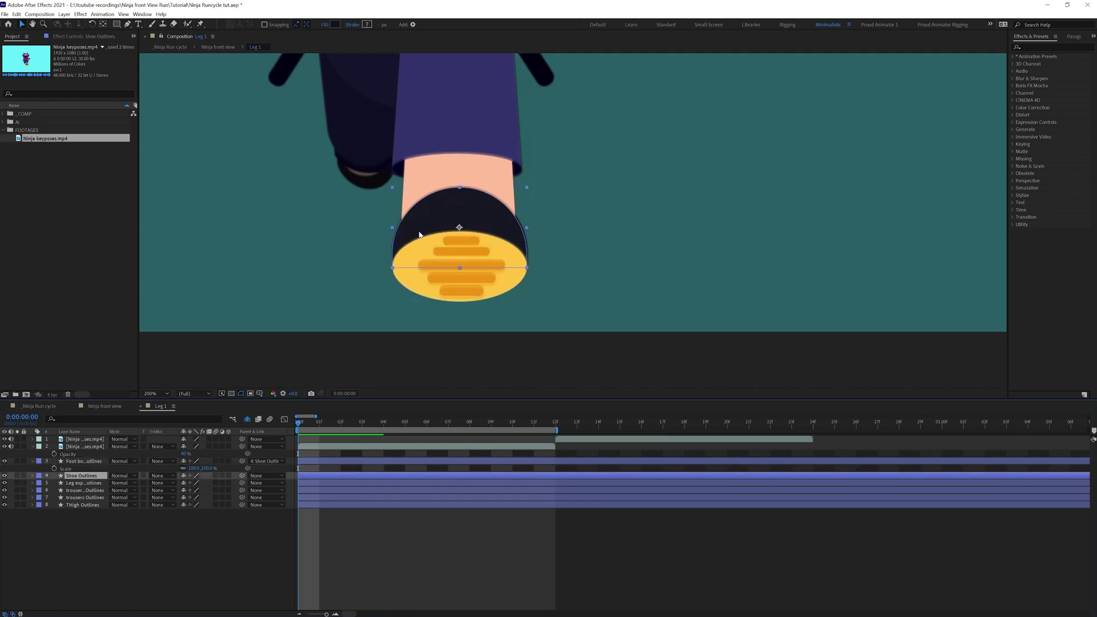
{"action": "key", "text": "y"}
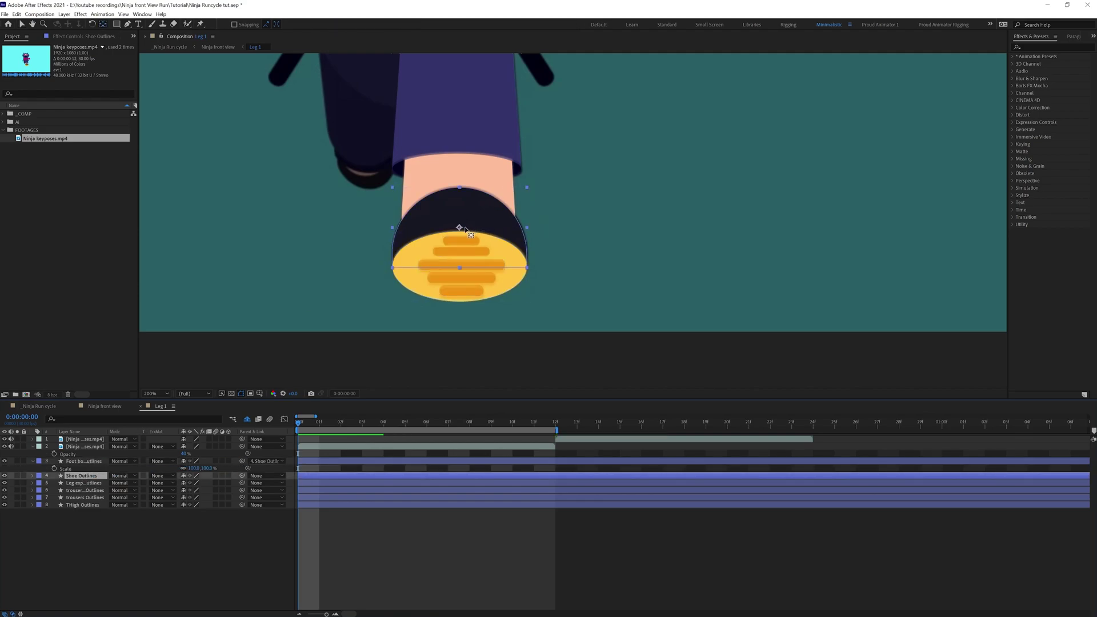
{"action": "left_click_drag", "start_coordinate": [459, 228], "coordinate": [460, 264]}
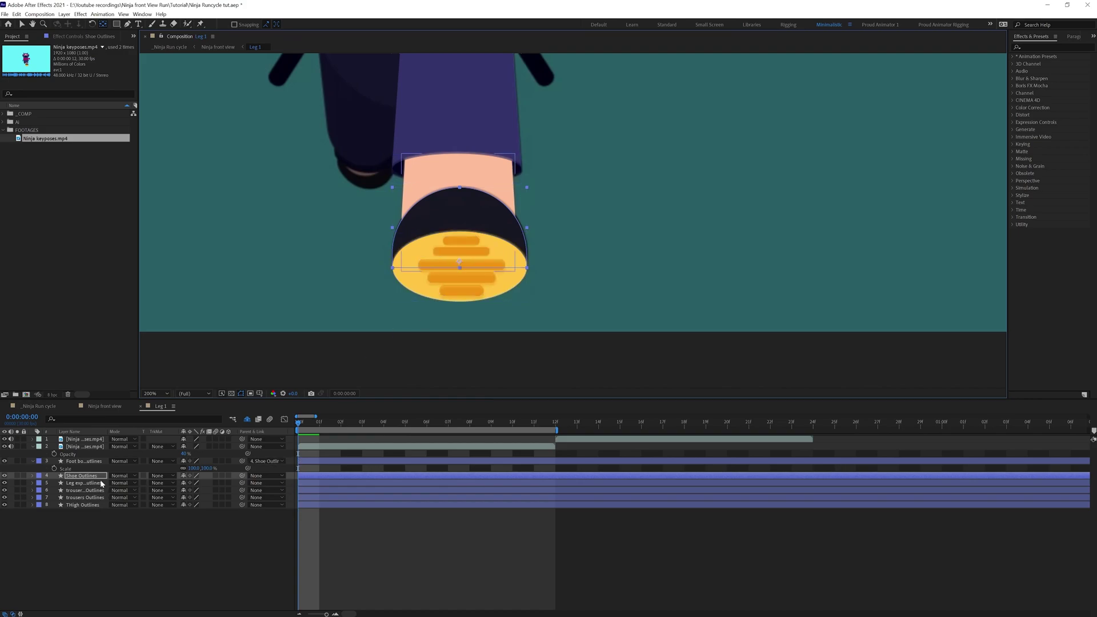
- At frame 0, enable keyframes for the Shoe Outlines position, scale and path, and for the Foot bottom Outlines scale
{"action": "key", "text": "r"}
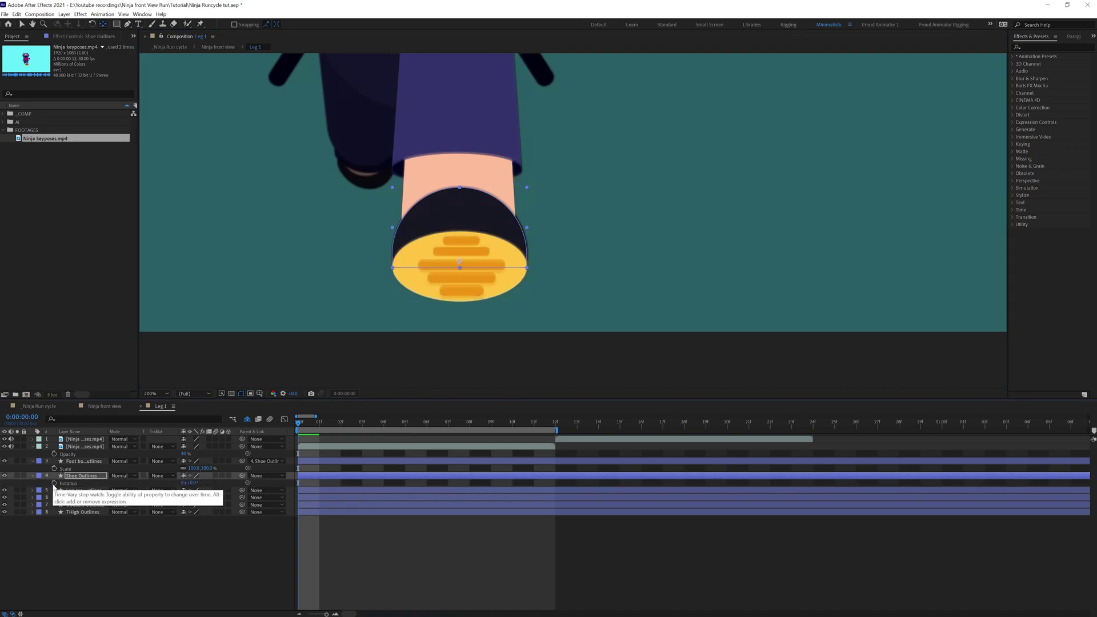
{"action": "left_click", "coordinate": [33, 475]}
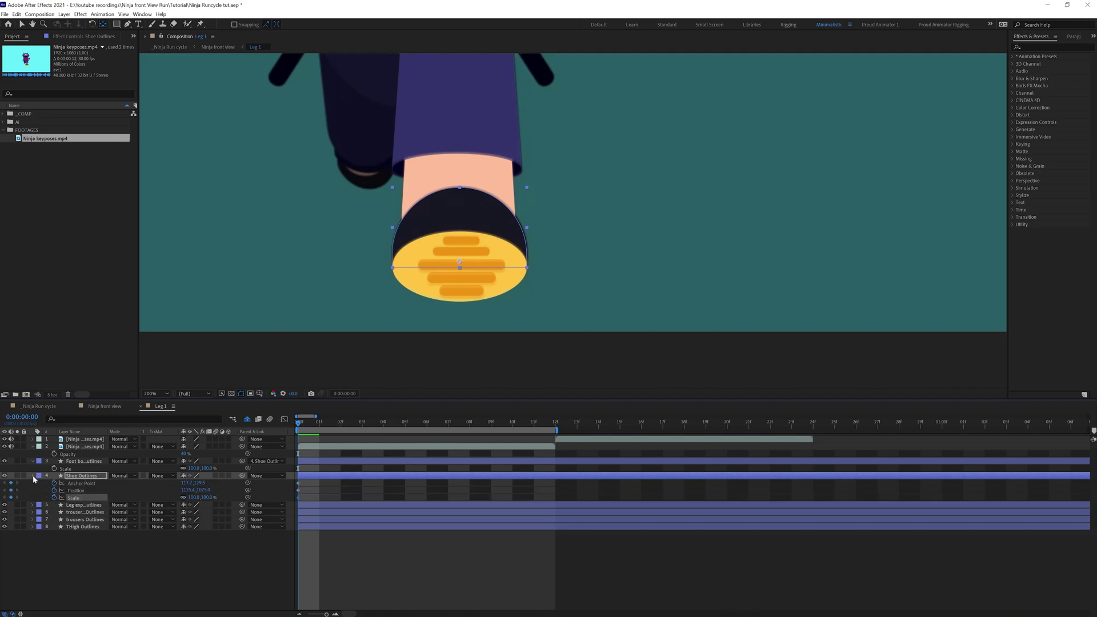
{"action": "left_click", "coordinate": [33, 475]}
{"action": "left_click", "coordinate": [40, 483]}
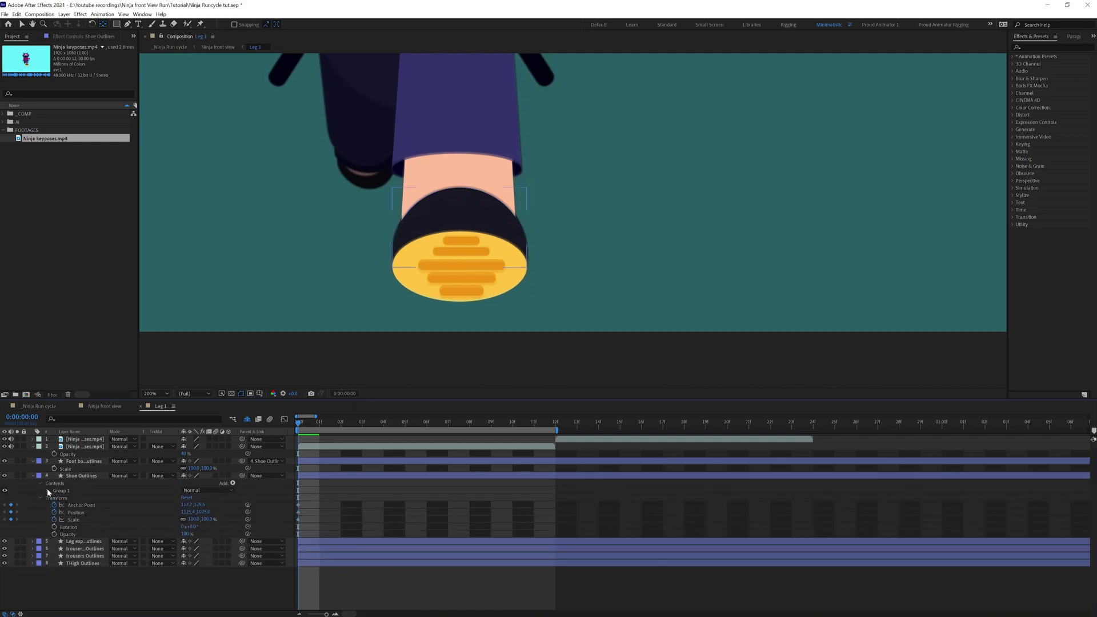
{"action": "left_click", "coordinate": [47, 490]}
{"action": "left_click", "coordinate": [54, 498]}
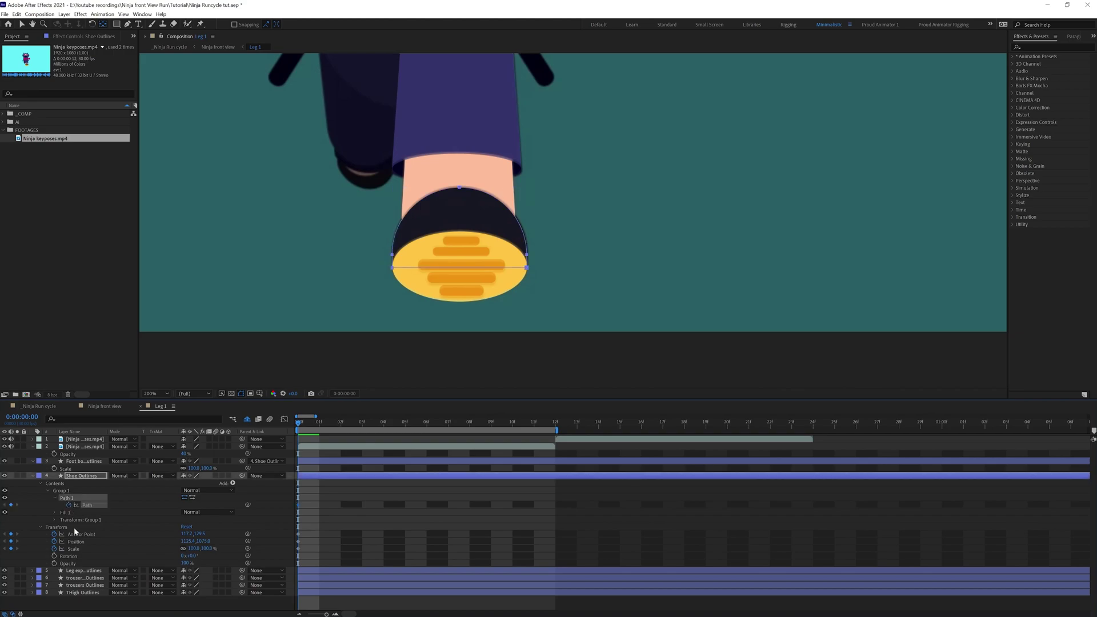
{"action": "left_click", "coordinate": [74, 461]}
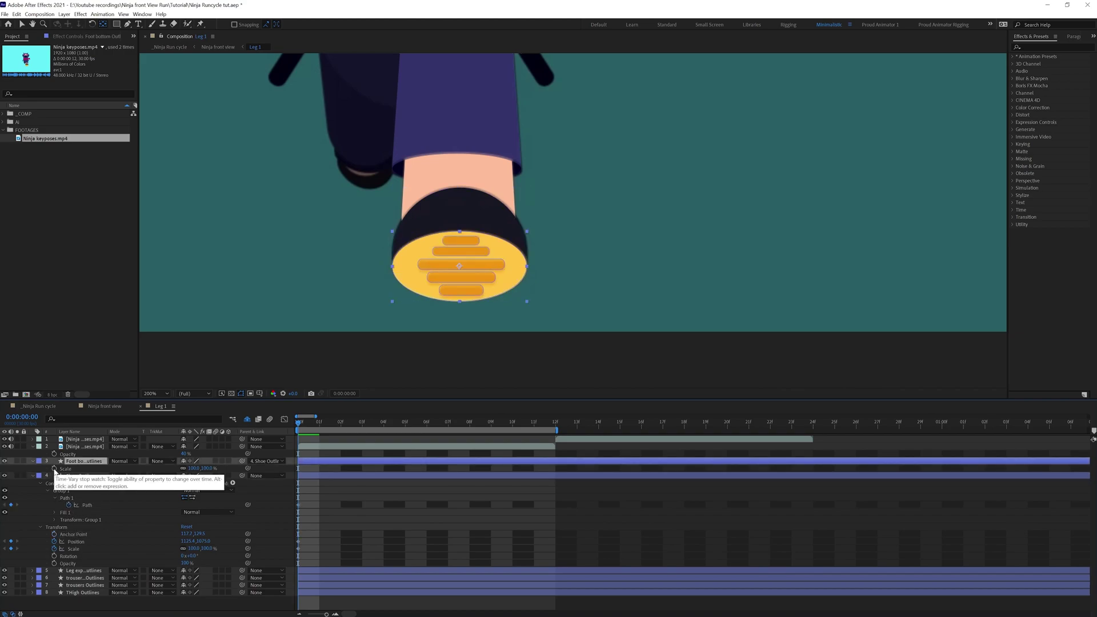
{"action": "left_click", "coordinate": [54, 468]}
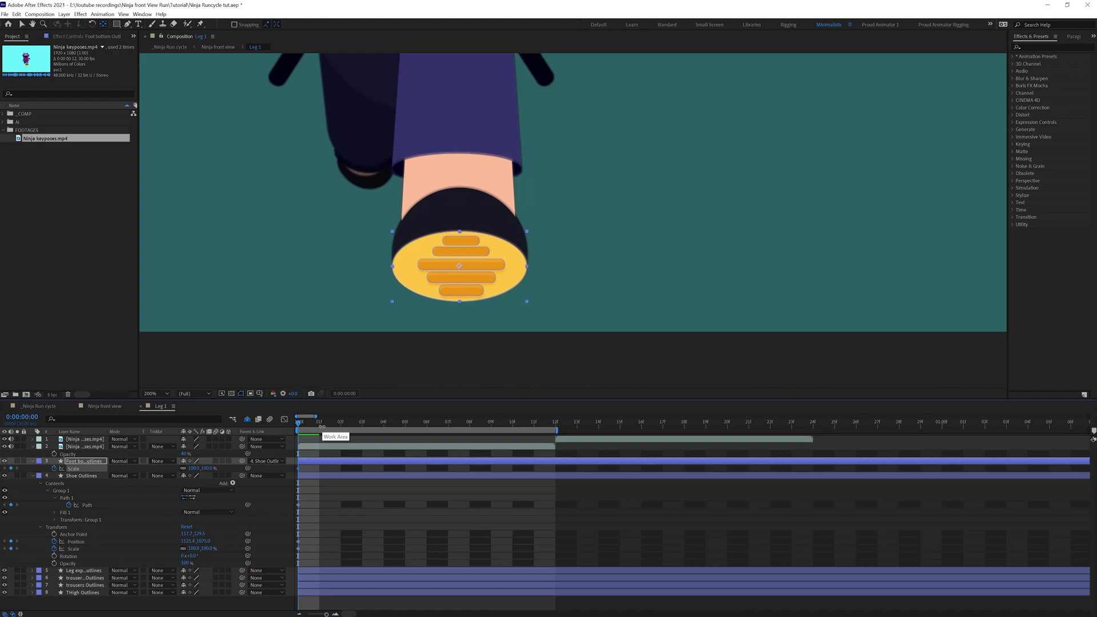
- At frame 3, scale Shoe Outlines down uniformly to about 71% and move it onto the reference shoe
{"action": "key", "text": "Page_Down"}
{"action": "key", "text": "Page_Down"}
{"action": "key", "text": "Page_Down"}
{"action": "key", "text": "v"}
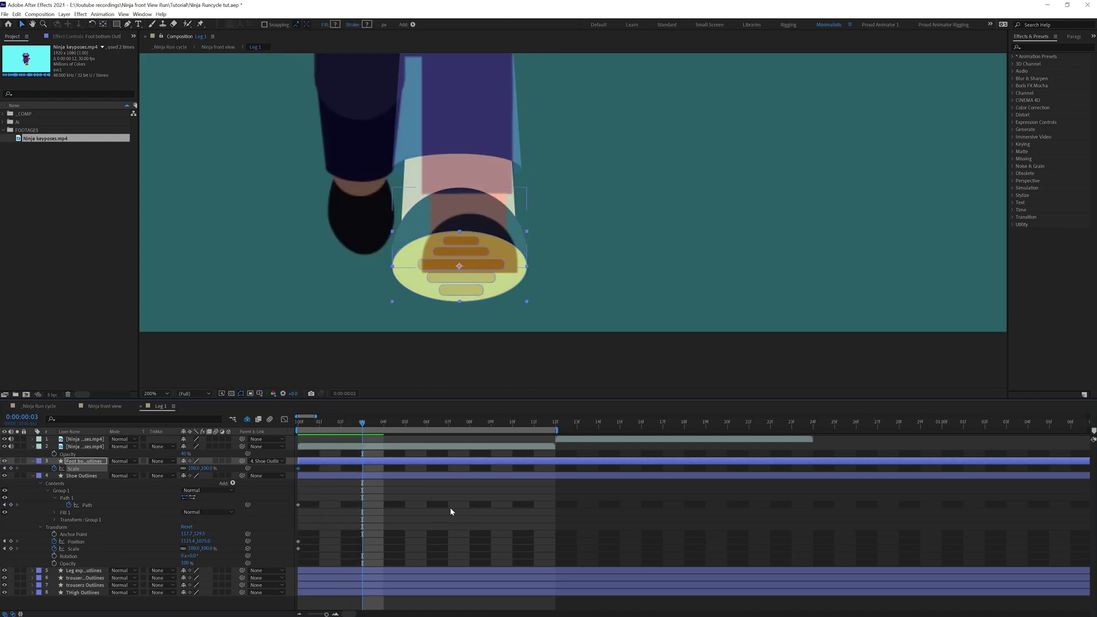
{"action": "left_click", "coordinate": [77, 476]}
{"action": "left_click_drag", "start_coordinate": [459, 188], "coordinate": [461, 212]}
{"action": "scroll", "coordinate": [461, 212], "scroll_direction": "up", "scroll_amount": 1}
{"action": "left_click_drag", "start_coordinate": [396, 268], "coordinate": [417, 275]}
{"action": "mouse_move", "coordinate": [367, 208]}
{"action": "left_mouse_down"}
{"action": "mouse_move", "coordinate": [366, 237]}
{"action": "mouse_move", "coordinate": [366, 217]}
{"action": "left_mouse_up"}
- Flatten Foot bottom Outlines at frame 3 by setting its vertical scale to 0% with the width kept at 100%
{"action": "left_click", "coordinate": [123, 462]}
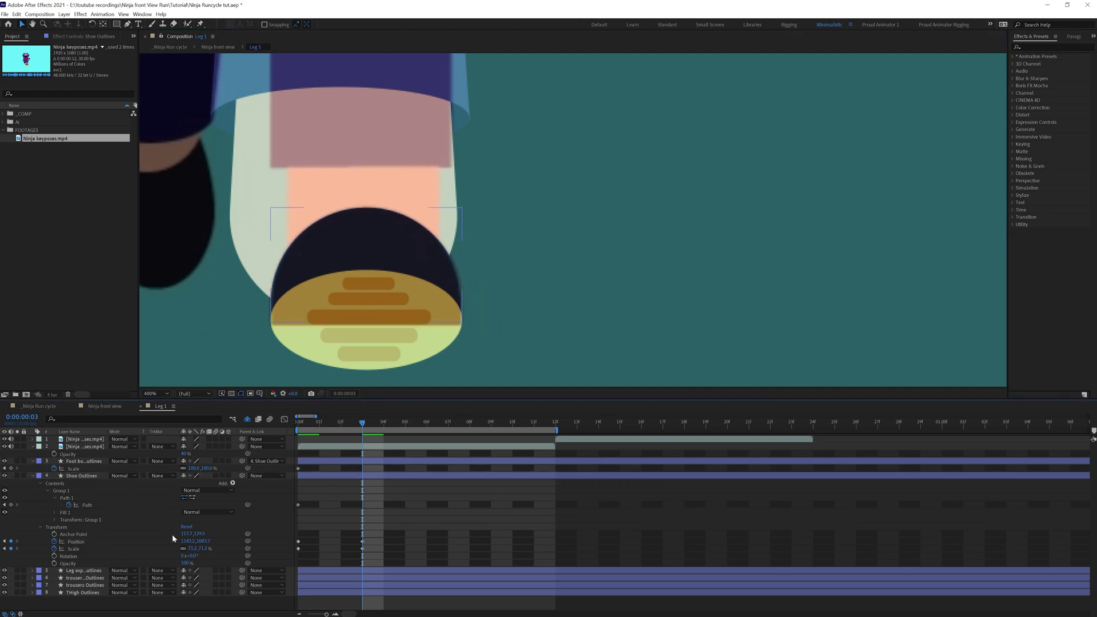
{"action": "left_click_drag", "start_coordinate": [207, 471], "coordinate": [179, 477]}
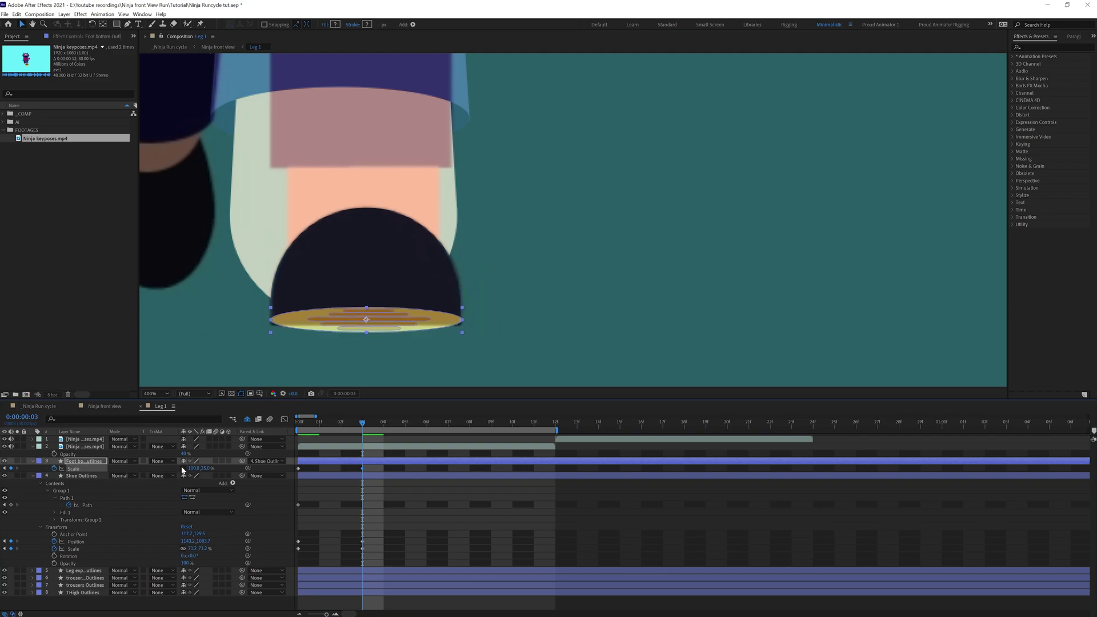
{"action": "left_click", "coordinate": [206, 469]}
{"action": "key", "text": "Return"}
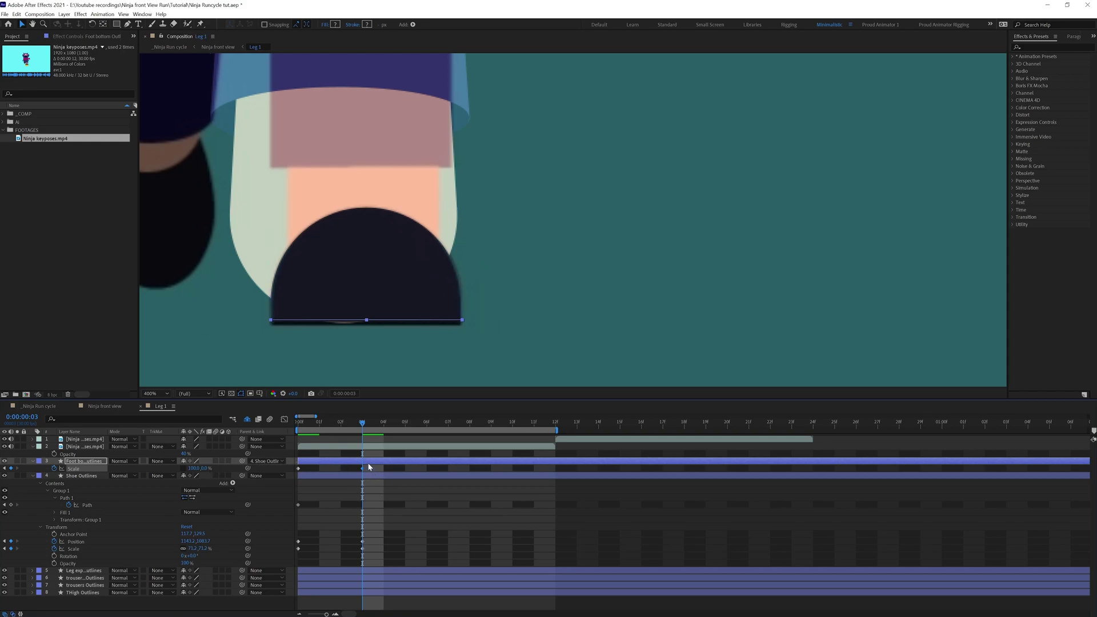
- Start position keyframes for Foot bottom Outlines at frame 0 and nudge the flattened sole down to the shoe's lower edge at frame 3
{"action": "key", "text": "p"}
{"action": "key", "text": "u"}
{"action": "key", "text": "u"}
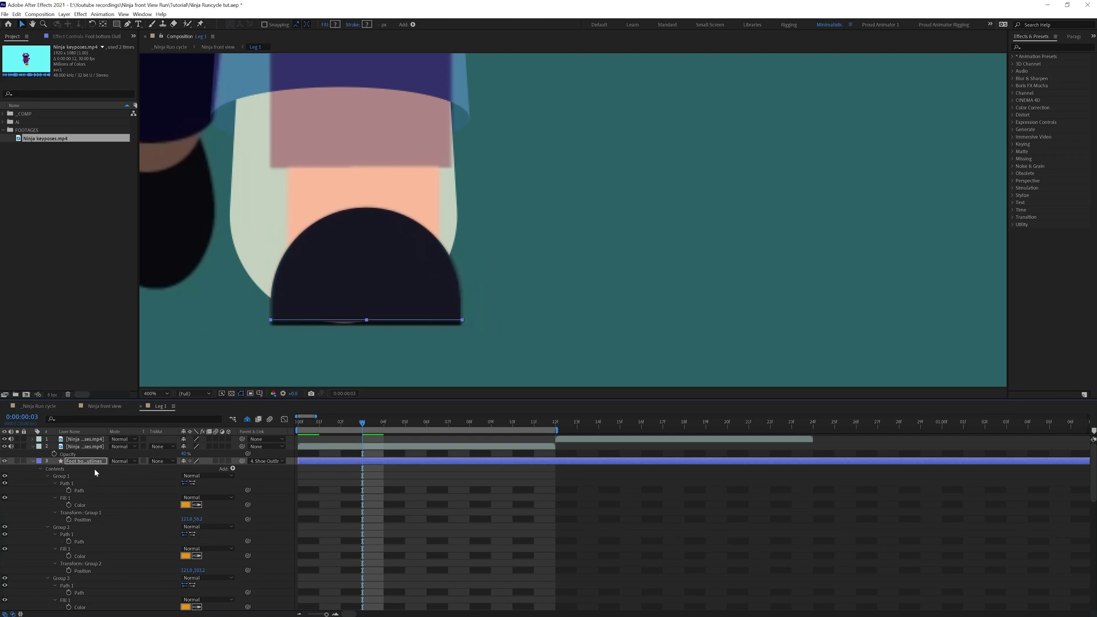
{"action": "key", "text": "u"}
{"action": "key", "text": "u"}
{"action": "key", "text": "u"}
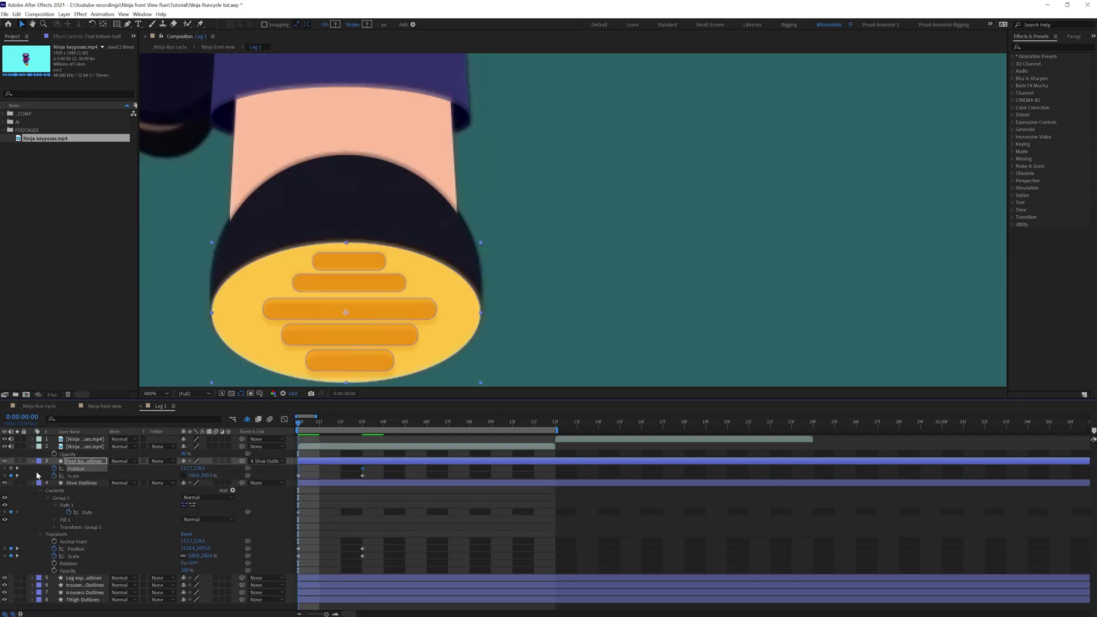
{"action": "key", "text": "Down"}
{"action": "key", "text": "Down"}
{"action": "key", "text": "Down"}
{"action": "key", "text": "Down"}
{"action": "key", "text": "Down"}
{"action": "key", "text": "Down"}
{"action": "key", "text": "Down"}
{"action": "key", "text": "Down"}
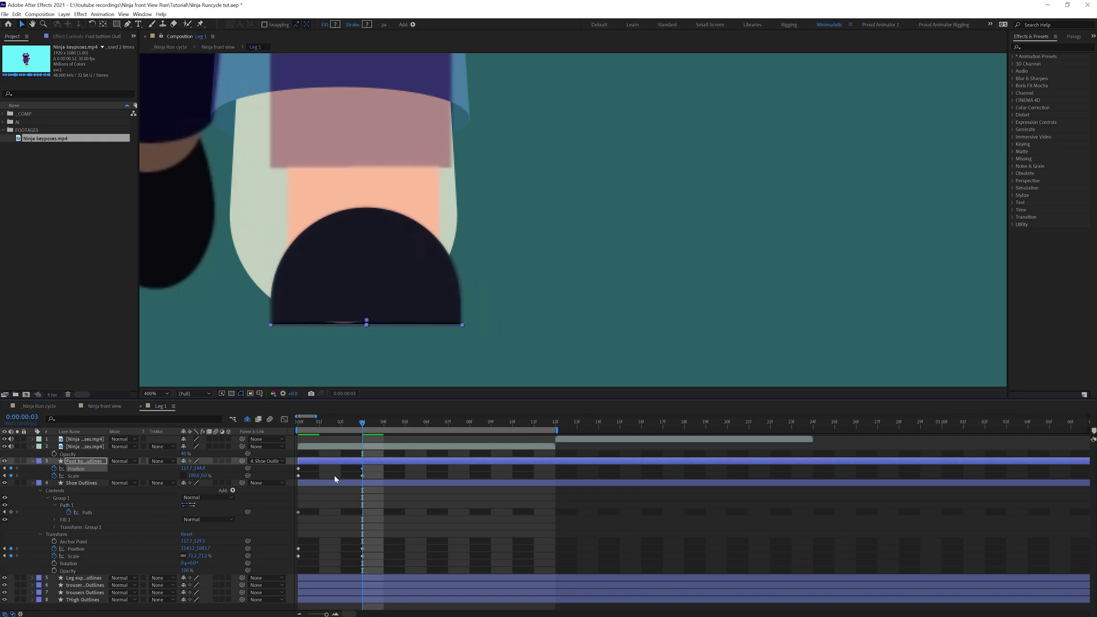
- Keyframe the Shoe Outlines path at frame 3 so that its straight bottom edge covers the flattened sole
{"action": "left_click", "coordinate": [76, 549]}
{"action": "left_click", "coordinate": [88, 506]}
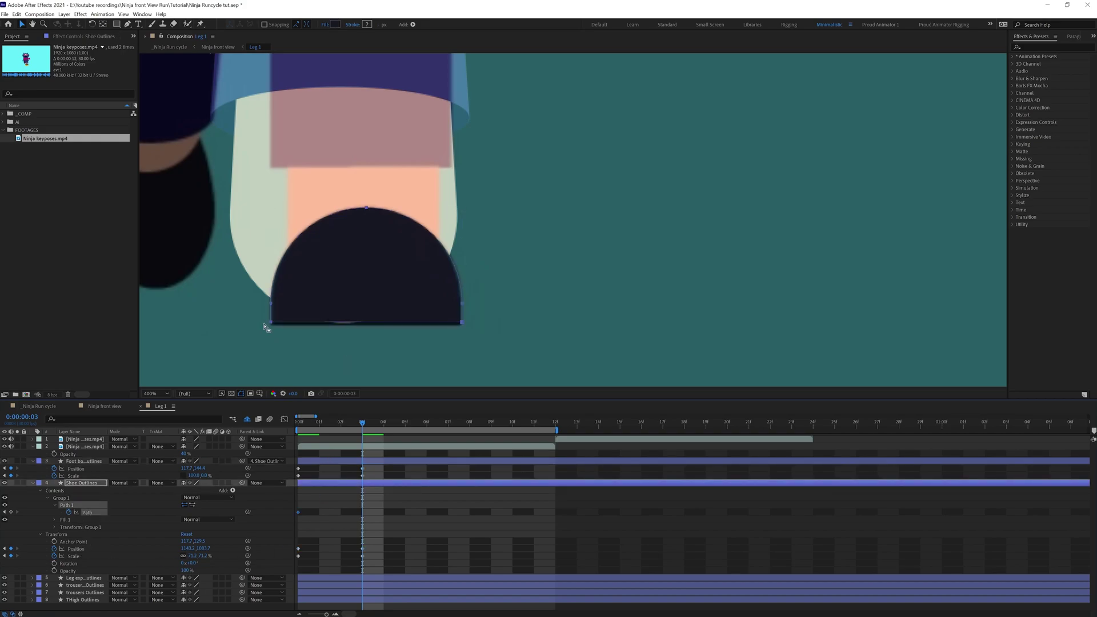
{"action": "left_click", "coordinate": [434, 520]}
{"action": "mouse_move", "coordinate": [362, 424]}
{"action": "left_mouse_down"}
{"action": "mouse_move", "coordinate": [328, 431]}
{"action": "mouse_move", "coordinate": [367, 435]}
{"action": "left_mouse_up"}
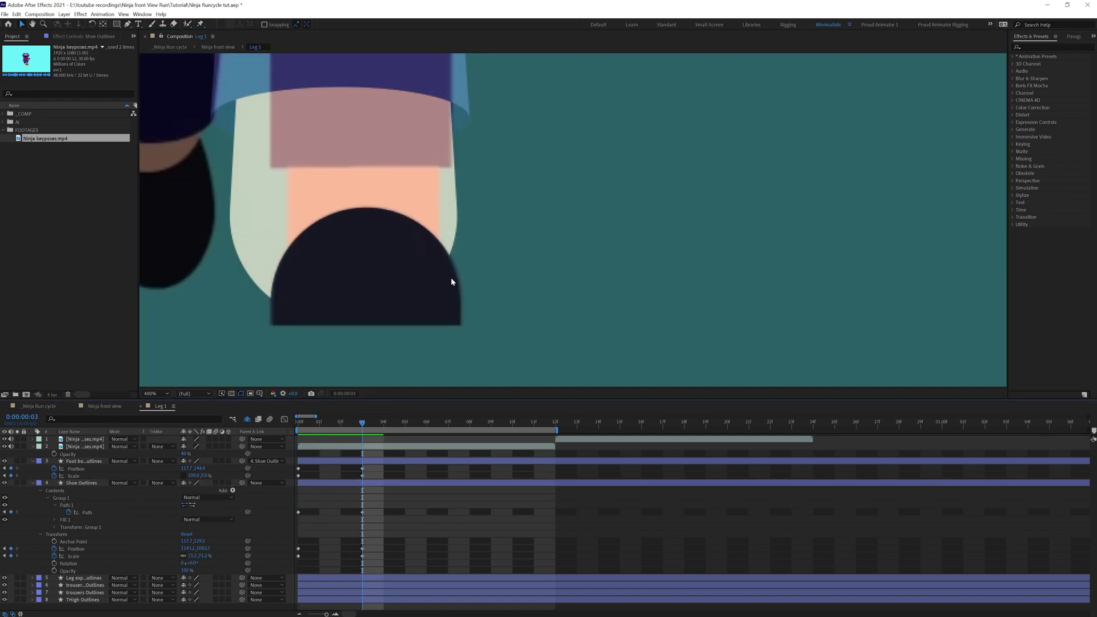
{"action": "key", "text": "comma"}
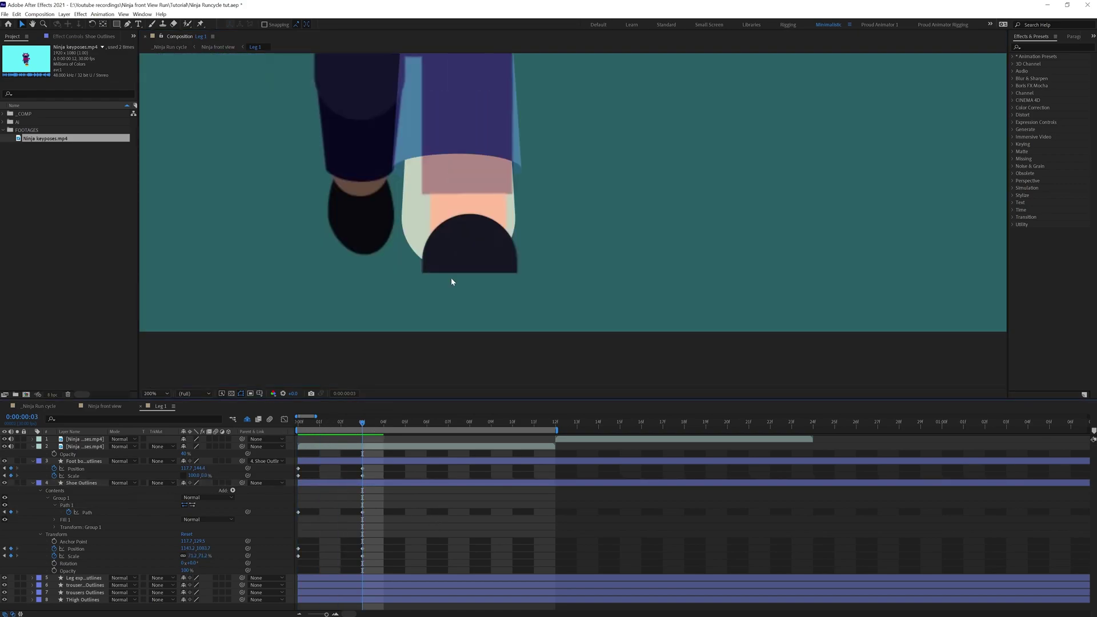
- At frame 6, move Shoe Outlines up onto the raised shoe of the reference footage
{"action": "key", "text": "Page_Down"}
{"action": "key", "text": "Page_Down"}
{"action": "key", "text": "Page_Down"}
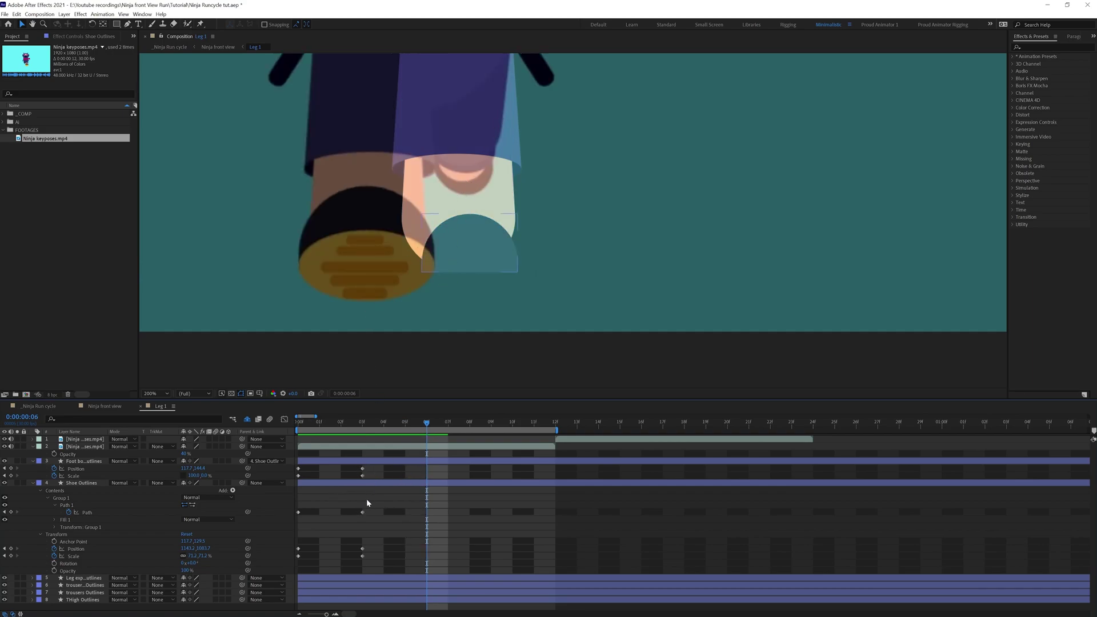
{"action": "left_click", "coordinate": [89, 484]}
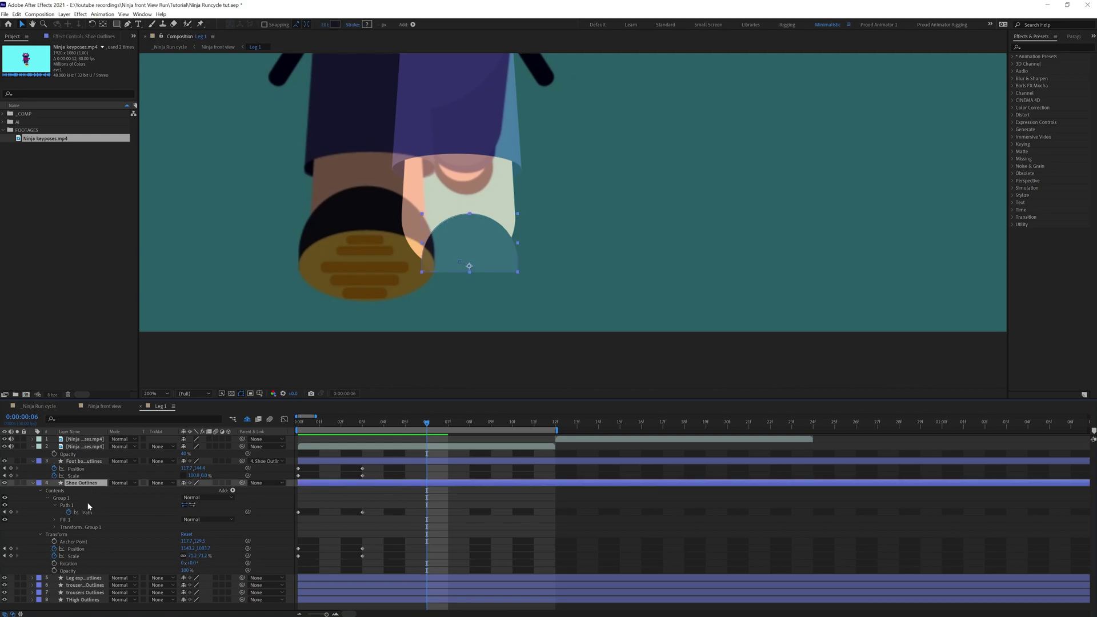
{"action": "left_click_drag", "start_coordinate": [498, 243], "coordinate": [487, 184]}
{"action": "scroll", "coordinate": [486, 184], "scroll_direction": "up", "scroll_amount": 4}
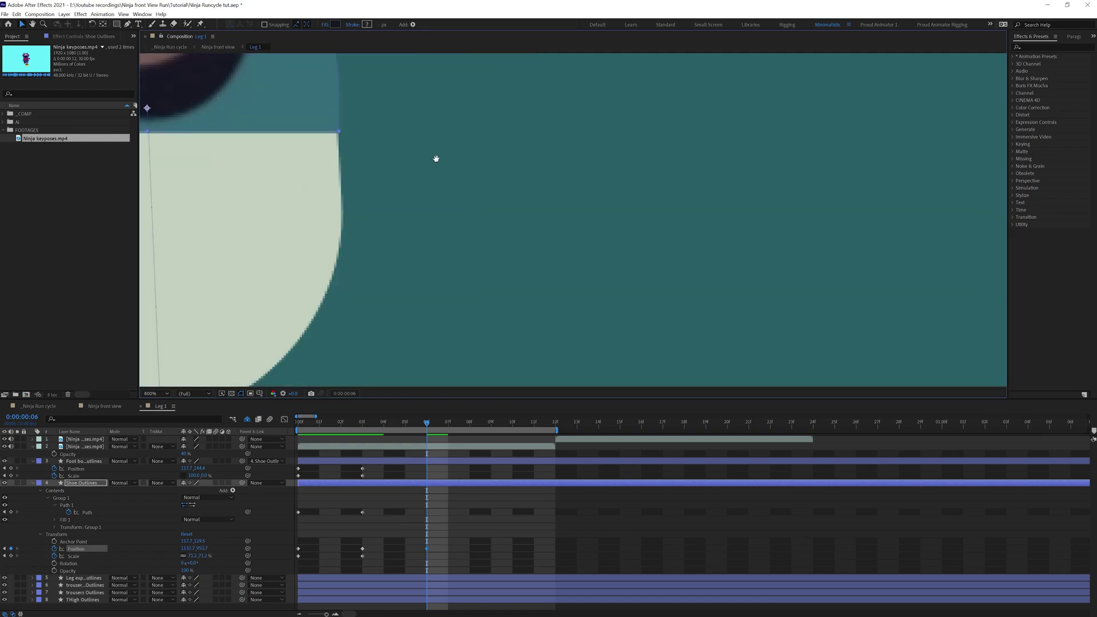
{"action": "left_click_drag", "start_coordinate": [387, 198], "coordinate": [419, 246]}
{"action": "key", "text": "v"}
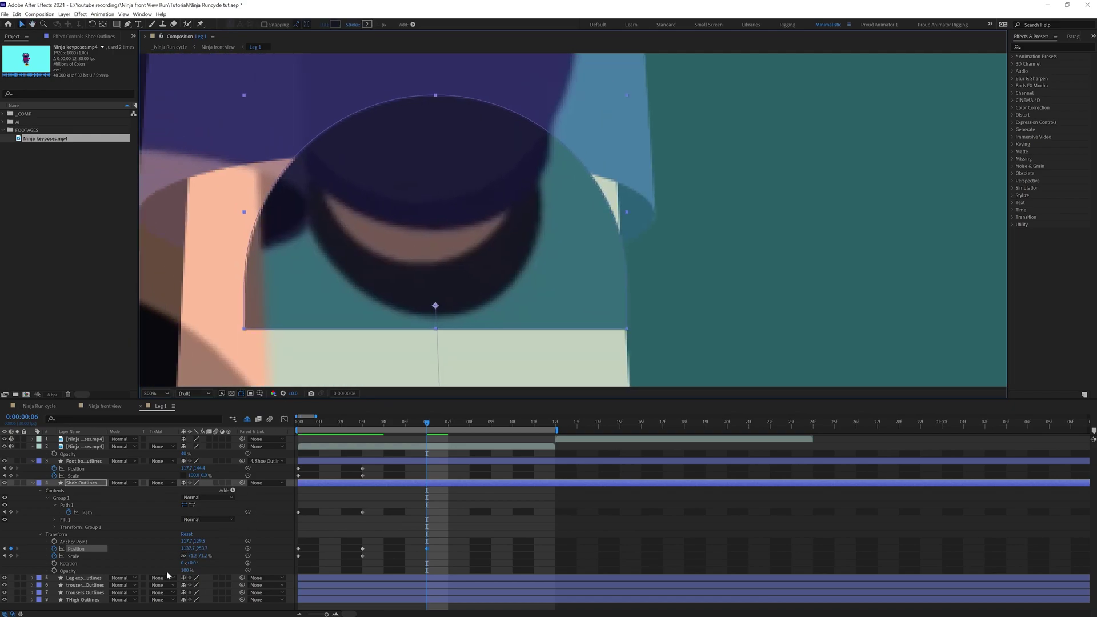
- Scale Shoe Outlines down uniformly to about 49% at frame 6 to suit the reference shoe
{"action": "left_click", "coordinate": [192, 564]}
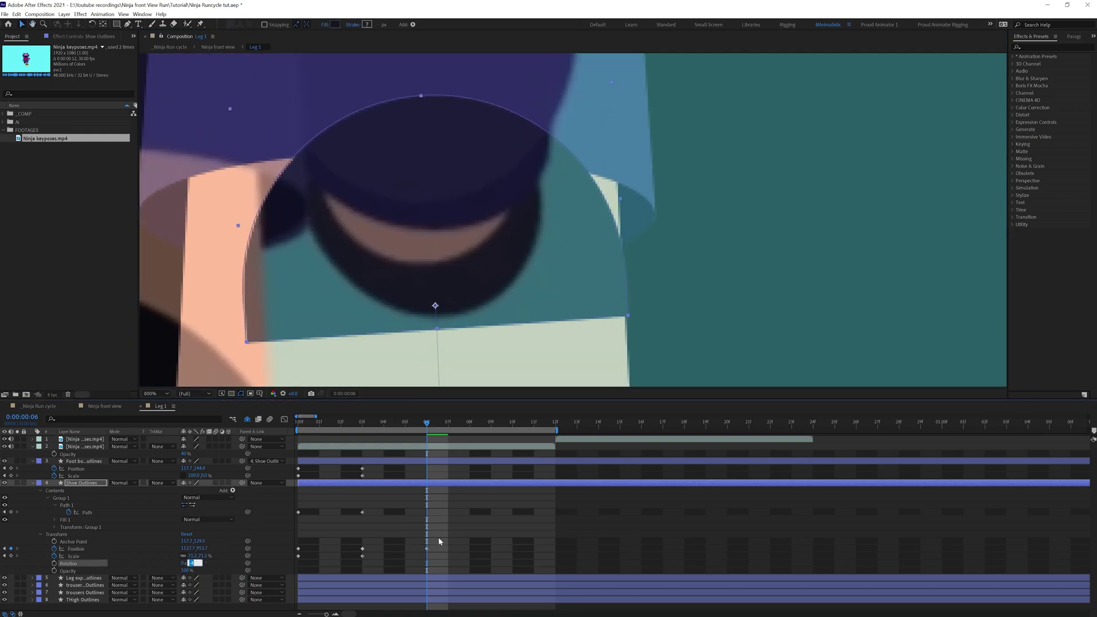
{"action": "left_click", "coordinate": [197, 555]}
{"action": "key", "text": "Down"}
{"action": "key", "text": "Down"}
{"action": "key", "text": "Down"}
{"action": "key", "text": "Down"}
{"action": "key", "text": "Down"}
{"action": "key", "text": "Down"}
{"action": "key", "text": "Down"}
{"action": "key", "text": "Down"}
{"action": "key", "text": "Down"}
{"action": "key", "text": "Down"}
{"action": "key", "text": "Down"}
{"action": "key", "text": "Down"}
{"action": "key", "text": "Down"}
{"action": "key", "text": "Down"}
{"action": "key", "text": "Down"}
{"action": "key", "text": "Down"}
{"action": "key", "text": "Down"}
{"action": "key", "text": "Down"}
{"action": "key", "text": "Down"}
{"action": "key", "text": "Down"}
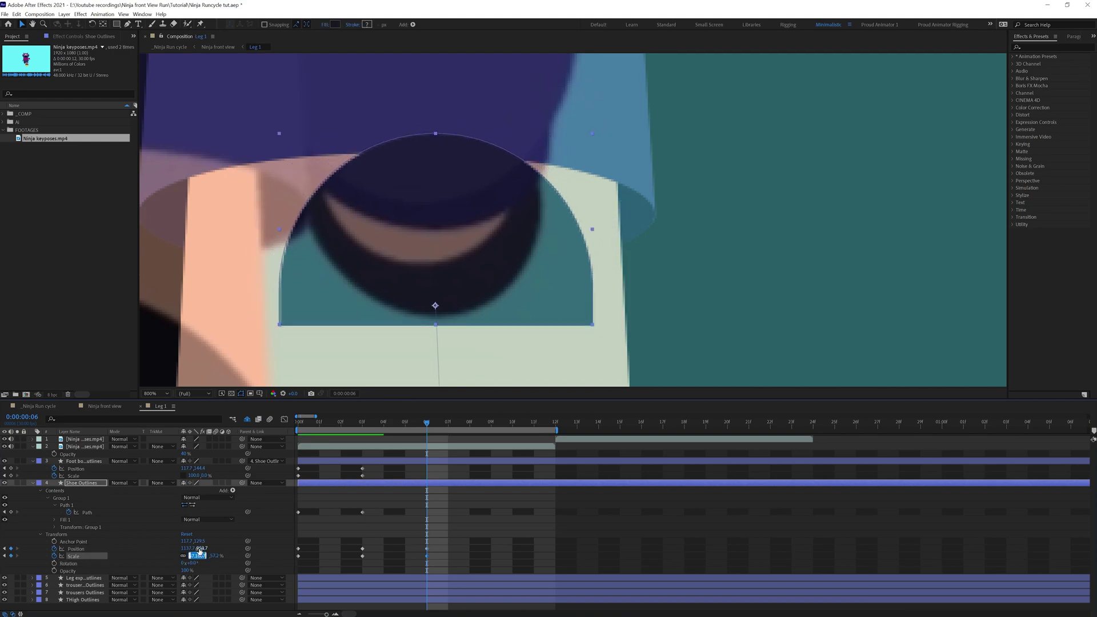
- Try a 0% scale on Shoe Outlines at frame 6 and undo the change
{"action": "type", "text": "0"}
{"action": "left_click_drag", "start_coordinate": [496, 290], "coordinate": [495, 276]}
{"action": "key", "text": "ctrl+z"}
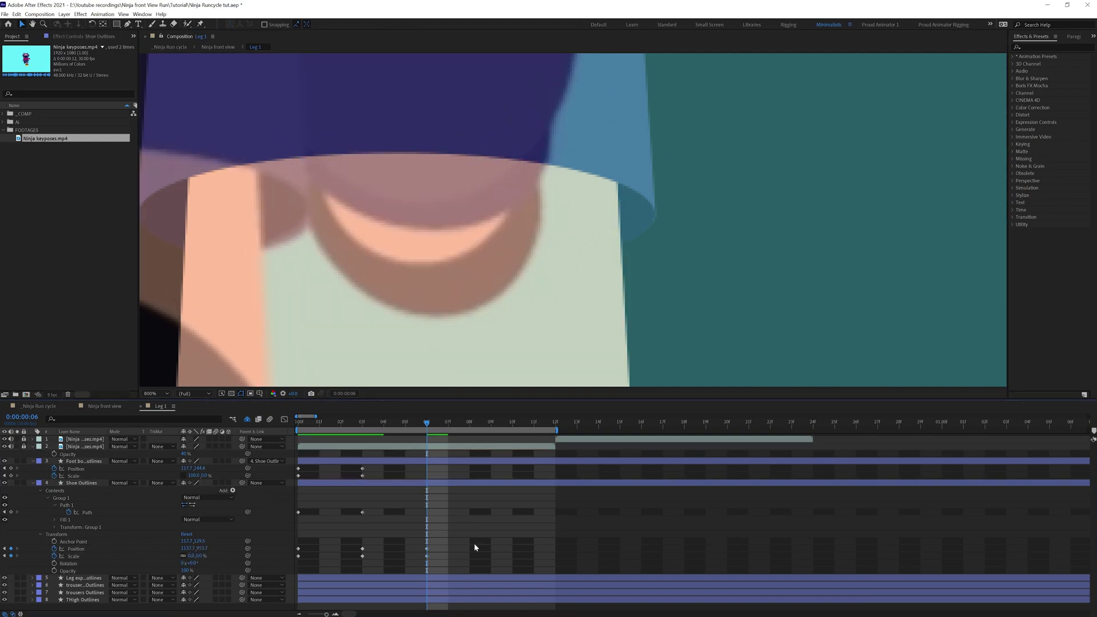
{"action": "key", "text": "ctrl+z"}
{"action": "key", "text": "ctrl+z"}
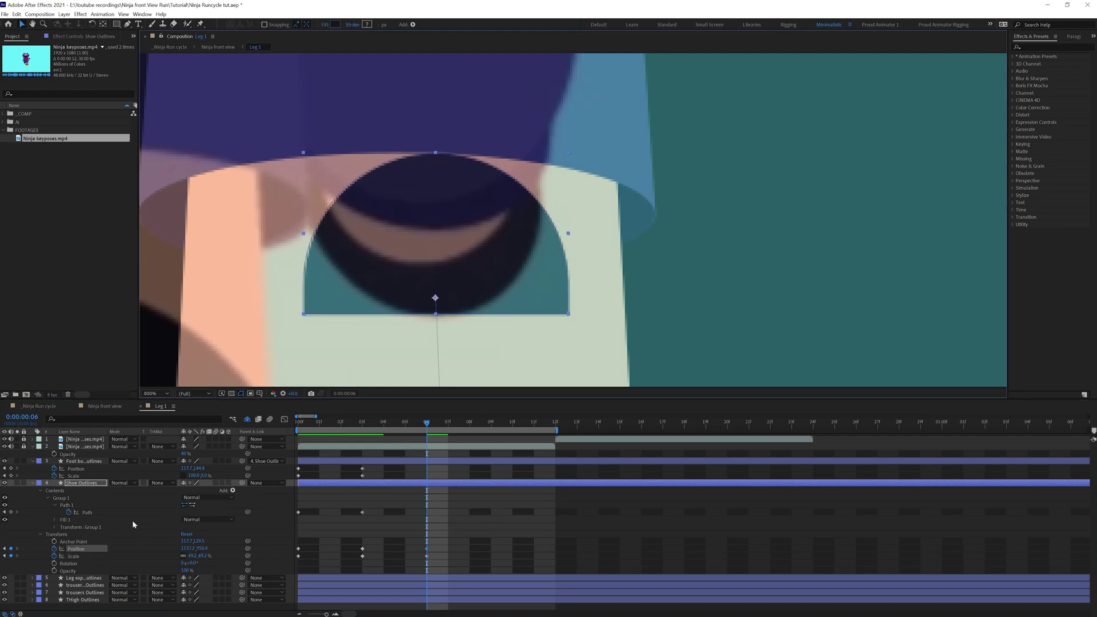
- At frame 6, raise the top vertex and the two side vertices of the Shoe Outlines path toward the reference outline
{"action": "left_click", "coordinate": [87, 512]}
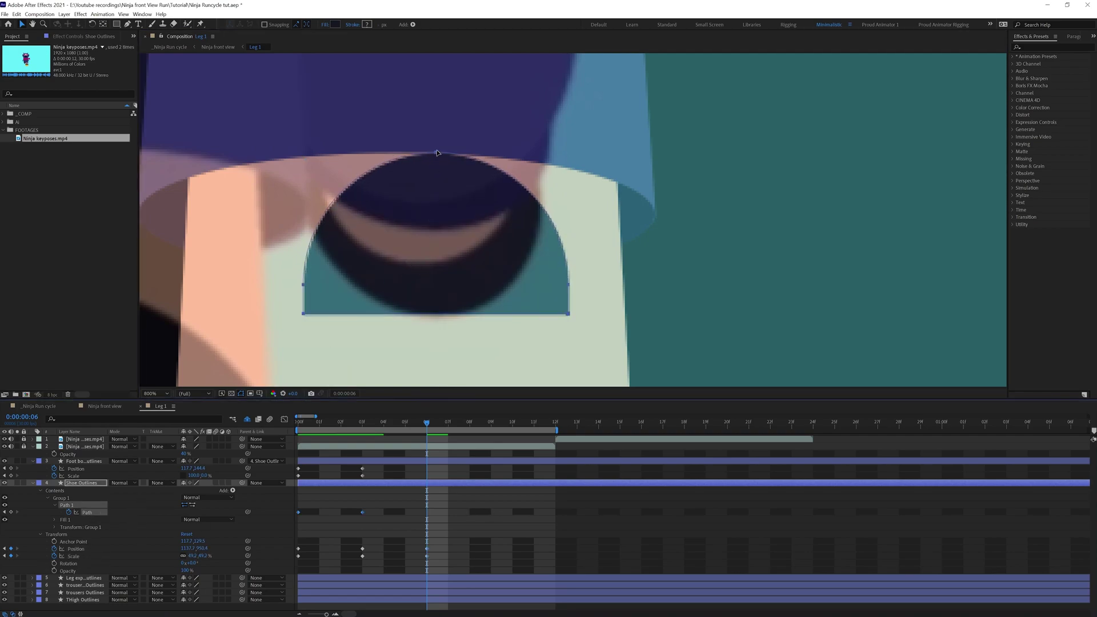
{"action": "left_click_drag", "start_coordinate": [435, 153], "coordinate": [435, 81]}
{"action": "left_click_drag", "start_coordinate": [304, 285], "coordinate": [307, 258]}
{"action": "key", "text": "ctrl+z"}
{"action": "left_click_drag", "start_coordinate": [263, 244], "coordinate": [588, 298]}
{"action": "left_click_drag", "start_coordinate": [568, 285], "coordinate": [542, 228]}
- Pull both bottom corner vertices of the shoe path inward and up, and bend their handles to round the lower edge
{"action": "left_click", "coordinate": [476, 324]}
{"action": "left_click_drag", "start_coordinate": [541, 313], "coordinate": [522, 270]}
{"action": "left_click_drag", "start_coordinate": [303, 314], "coordinate": [343, 278]}
{"action": "left_click_drag", "start_coordinate": [343, 278], "coordinate": [380, 314]}
{"action": "left_click_drag", "start_coordinate": [522, 271], "coordinate": [481, 331]}
- Adjust the side curve handles of the frame 6 shoe path and nudge its left-side vertices to follow the reference
{"action": "left_click_drag", "start_coordinate": [563, 210], "coordinate": [541, 231]}
{"action": "left_click_drag", "start_coordinate": [282, 175], "coordinate": [324, 213]}
{"action": "mouse_move", "coordinate": [304, 127]}
{"action": "left_mouse_down"}
{"action": "mouse_move", "coordinate": [296, 166]}
{"action": "mouse_move", "coordinate": [297, 115]}
{"action": "left_mouse_up"}
{"action": "left_click_drag", "start_coordinate": [285, 192], "coordinate": [348, 277]}
{"action": "key", "text": "shift+Right"}
{"action": "key", "text": "shift+Right"}
{"action": "key", "text": "shift+Left"}
- Refine the top vertex and lower curve handles of the frame 6 shoe path into a rounded shape matching the reference
{"action": "left_click_drag", "start_coordinate": [383, 318], "coordinate": [388, 321]}
{"action": "left_click_drag", "start_coordinate": [435, 82], "coordinate": [430, 62]}
{"action": "left_click_drag", "start_coordinate": [542, 125], "coordinate": [542, 135]}
{"action": "left_click_drag", "start_coordinate": [523, 271], "coordinate": [524, 268]}
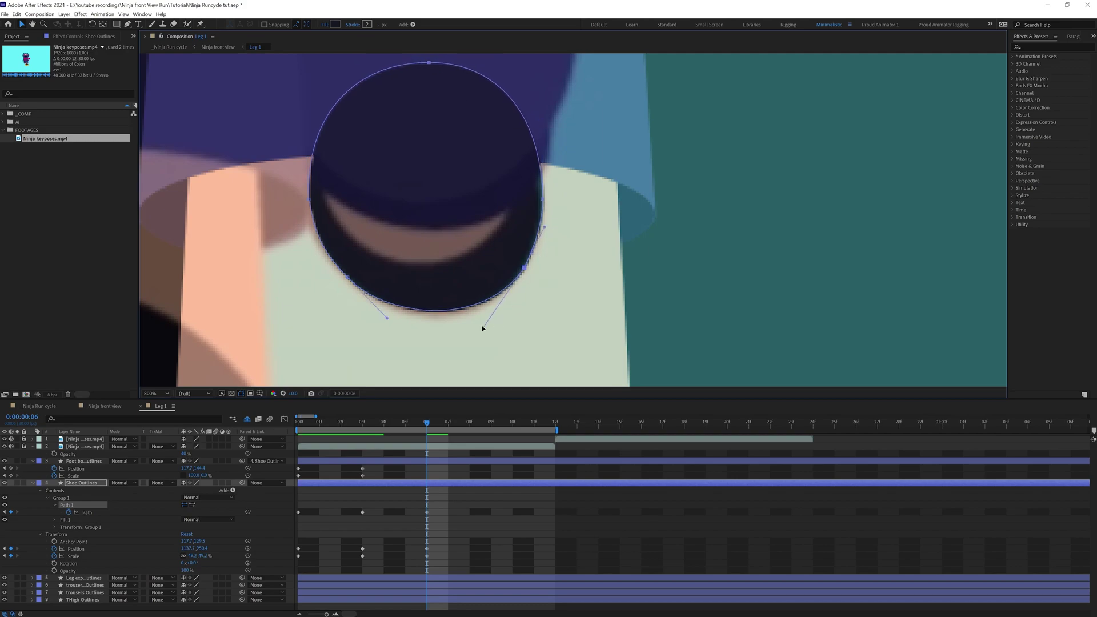
{"action": "left_click_drag", "start_coordinate": [483, 327], "coordinate": [484, 333]}
{"action": "key", "text": "F2"}
{"action": "scroll", "coordinate": [487, 240], "scroll_direction": "down", "scroll_amount": 1}
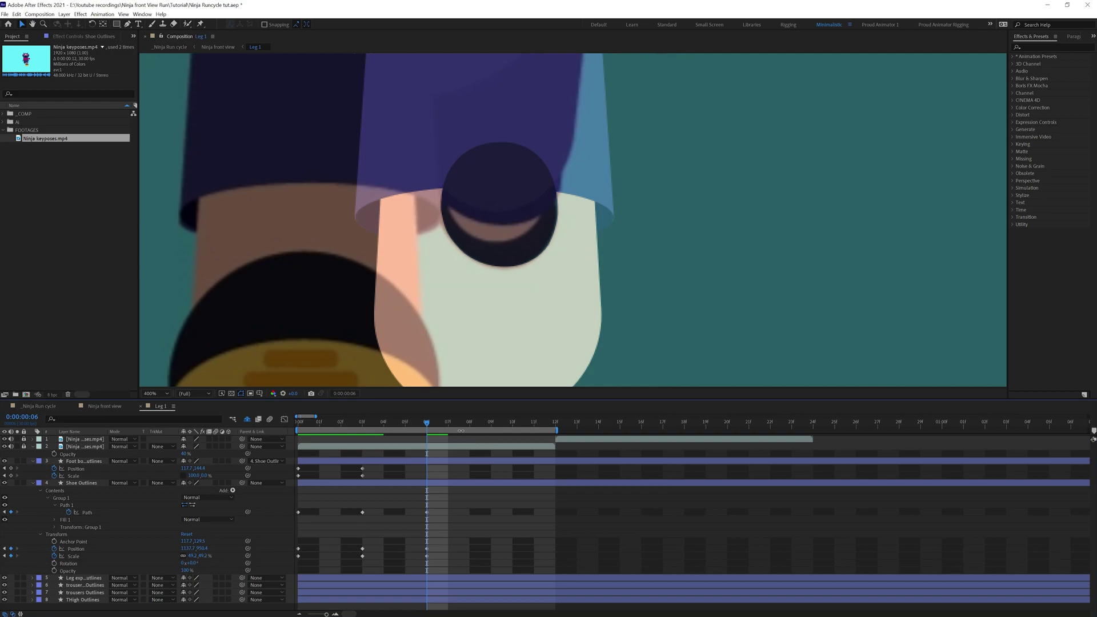
- At frame 9, move Shoe Outlines down onto the reference shoe
{"action": "key", "text": "Page_Down"}
{"action": "key", "text": "Page_Down"}
{"action": "key", "text": "Page_Down"}
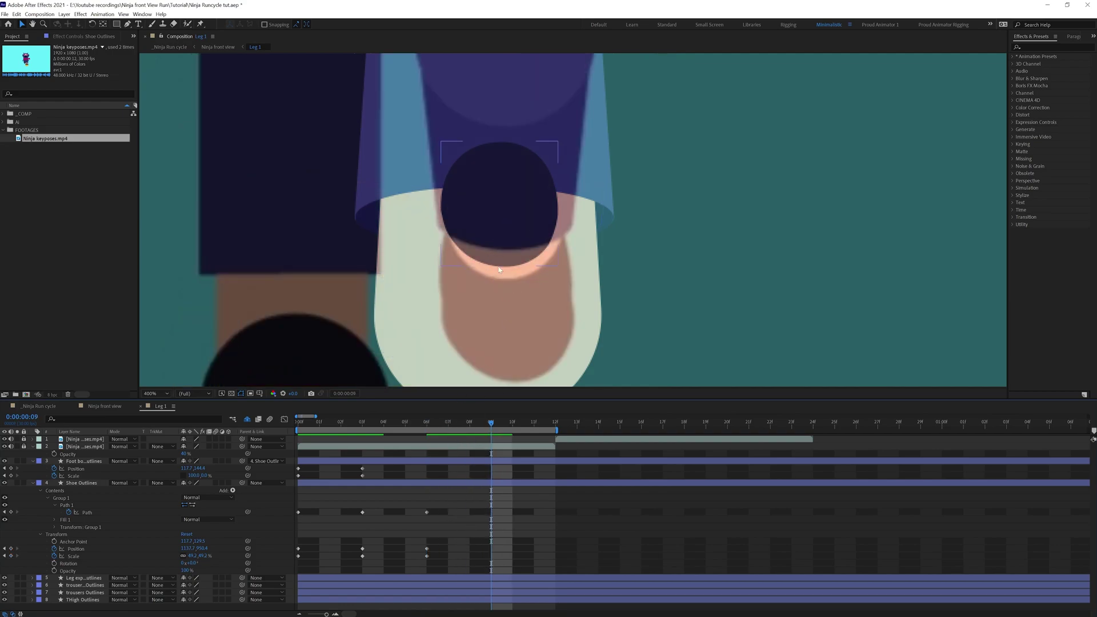
{"action": "left_click", "coordinate": [84, 483]}
{"action": "left_click_drag", "start_coordinate": [504, 240], "coordinate": [514, 337]}
- Scale Shoe Outlines up uniformly to about 57% at frame 9 and nudge it slightly left to align with the reference
{"action": "left_click", "coordinate": [192, 556]}
{"action": "key", "text": "Up"}
{"action": "key", "text": "Up"}
{"action": "key", "text": "Up"}
{"action": "key", "text": "Up"}
{"action": "key", "text": "Up"}
{"action": "key", "text": "Up"}
{"action": "key", "text": "Up"}
{"action": "key", "text": "Up"}
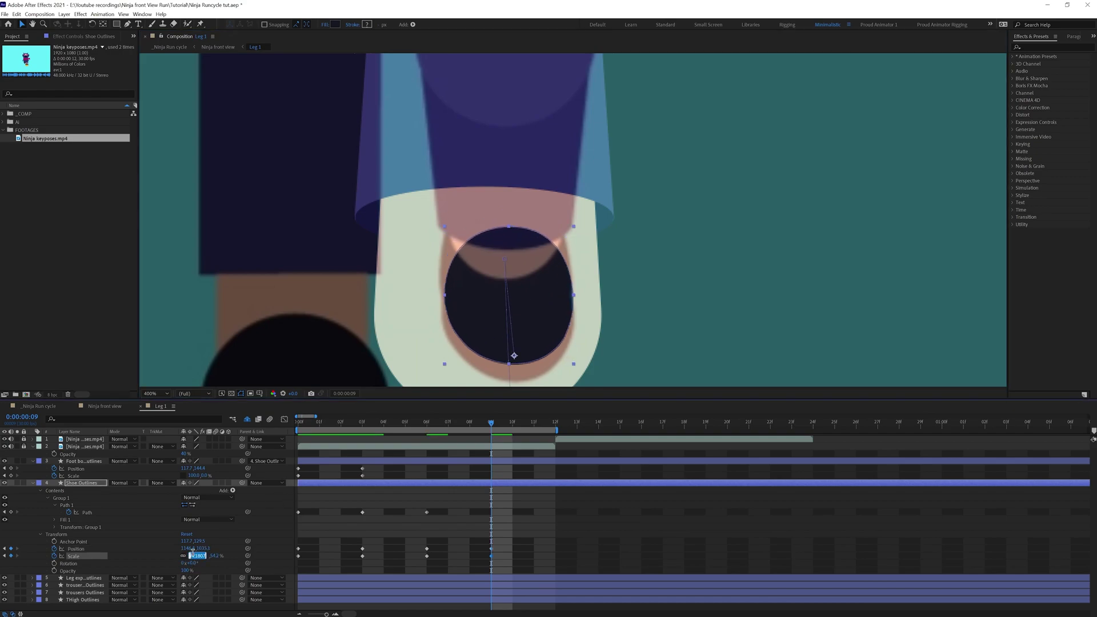
{"action": "left_click", "coordinate": [81, 484]}
{"action": "key", "text": "Left"}
{"action": "key", "text": "Left"}
{"action": "key", "text": "Left"}
{"action": "key", "text": "Left"}
- Raise the top vertex of the shoe path at frame 9 and lengthen the upward handles of both side vertices
{"action": "left_click", "coordinate": [85, 512]}
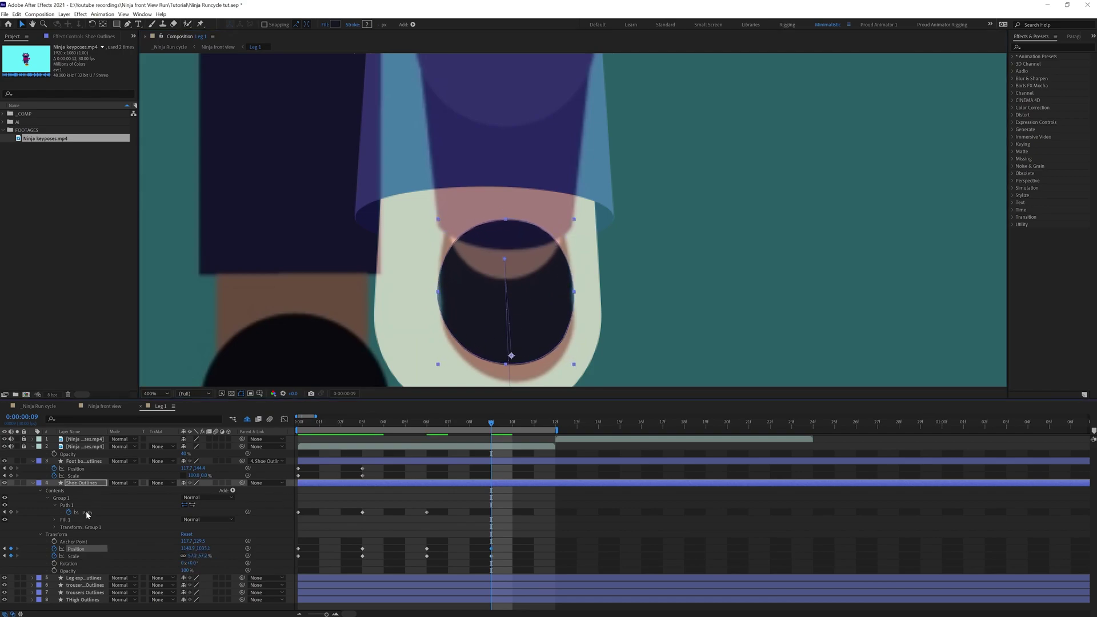
{"action": "left_click", "coordinate": [508, 220]}
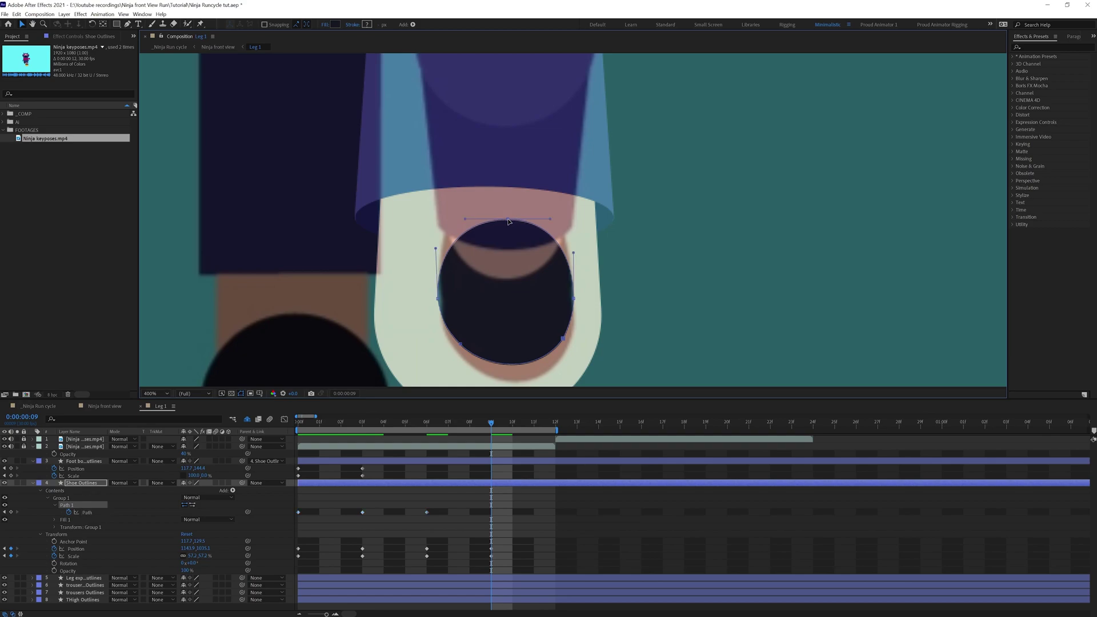
{"action": "left_click_drag", "start_coordinate": [506, 213], "coordinate": [502, 203]}
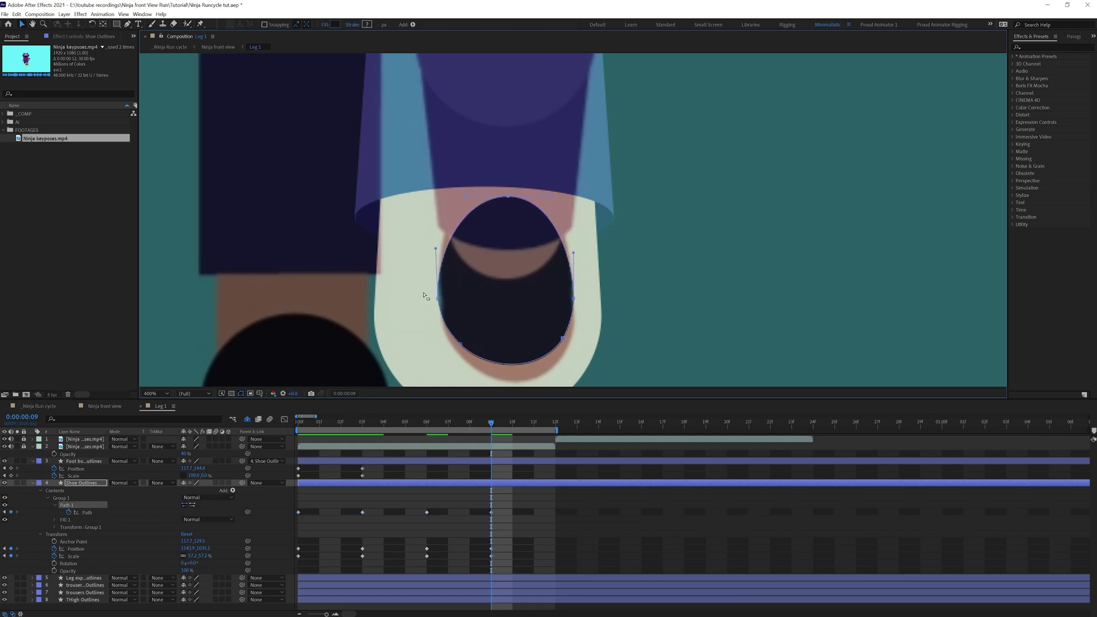
{"action": "left_click_drag", "start_coordinate": [446, 304], "coordinate": [441, 298]}
{"action": "left_click_drag", "start_coordinate": [438, 248], "coordinate": [432, 217]}
{"action": "left_click", "coordinate": [574, 299]}
{"action": "left_click_drag", "start_coordinate": [574, 253], "coordinate": [578, 232]}
- Adjust the lower vertices and curve handles of the frame 9 shoe path to fit the reference shoe's rounded bottom
{"action": "left_click_drag", "start_coordinate": [476, 355], "coordinate": [454, 268]}
{"action": "mouse_move", "coordinate": [542, 252]}
{"action": "left_mouse_down"}
{"action": "mouse_move", "coordinate": [543, 265]}
{"action": "mouse_move", "coordinate": [557, 242]}
{"action": "left_mouse_up"}
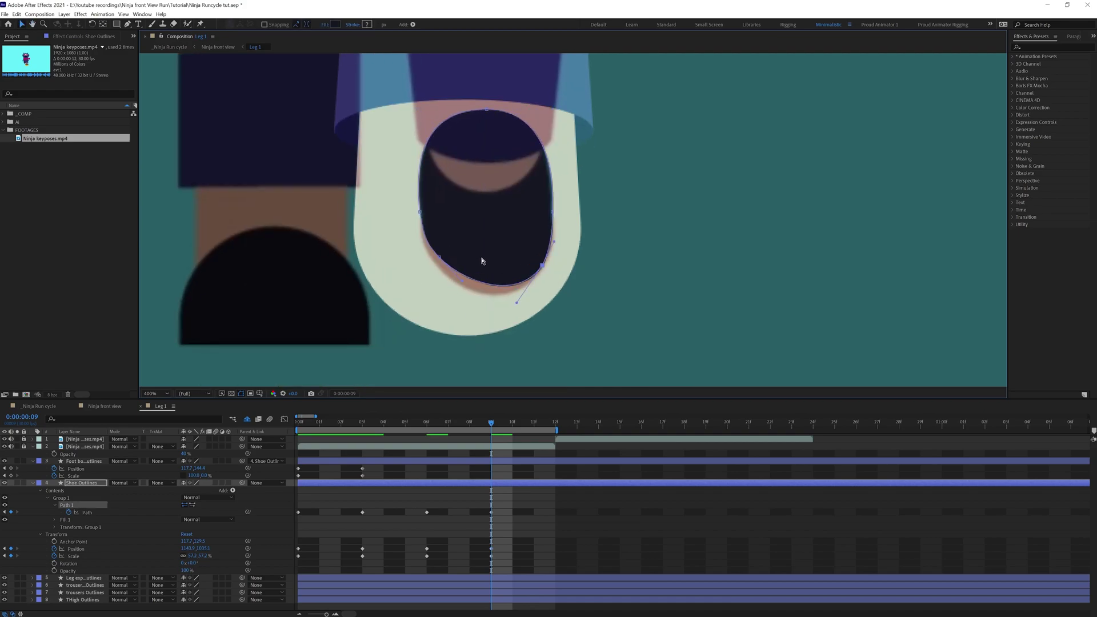
{"action": "left_click_drag", "start_coordinate": [440, 257], "coordinate": [437, 265]}
{"action": "left_click_drag", "start_coordinate": [516, 303], "coordinate": [516, 312]}
{"action": "left_click_drag", "start_coordinate": [460, 288], "coordinate": [458, 293]}
{"action": "left_click", "coordinate": [542, 265]}
- Add position and scale keyframes for Foot bottom Outlines at frame 9 with their current values
{"action": "left_click", "coordinate": [107, 490]}
{"action": "left_click", "coordinate": [11, 469]}
{"action": "left_click", "coordinate": [11, 475]}
{"action": "left_click", "coordinate": [528, 507]}
{"action": "key", "text": "comma"}
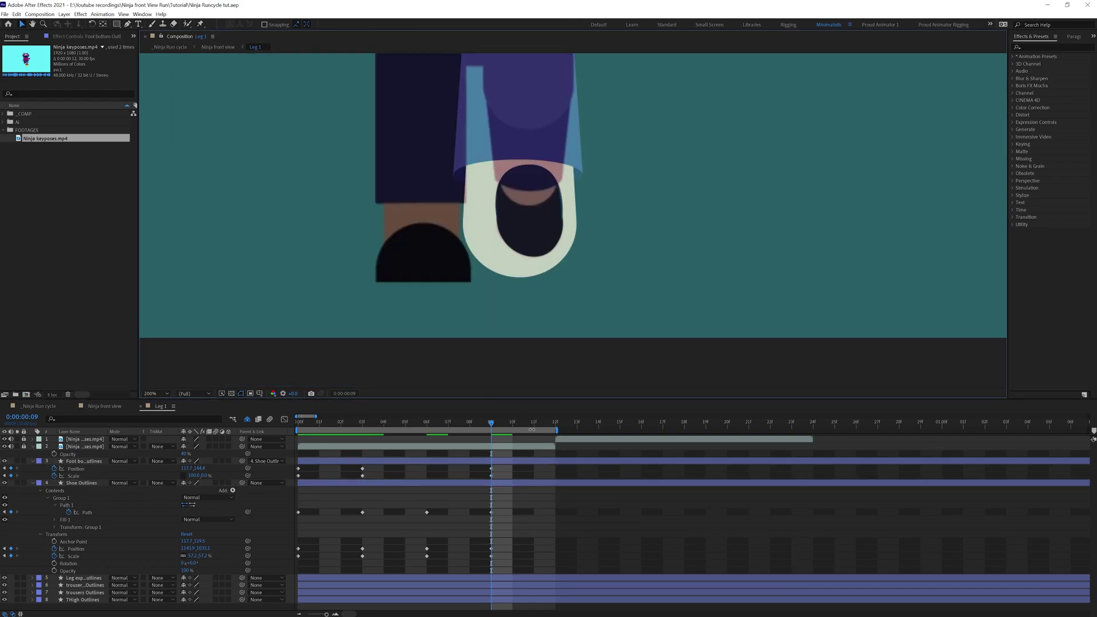
- Copy the frame 0 position keyframe of Foot bottom Outlines to frame 12
{"action": "left_click", "coordinate": [545, 422]}
{"action": "left_click", "coordinate": [549, 421]}
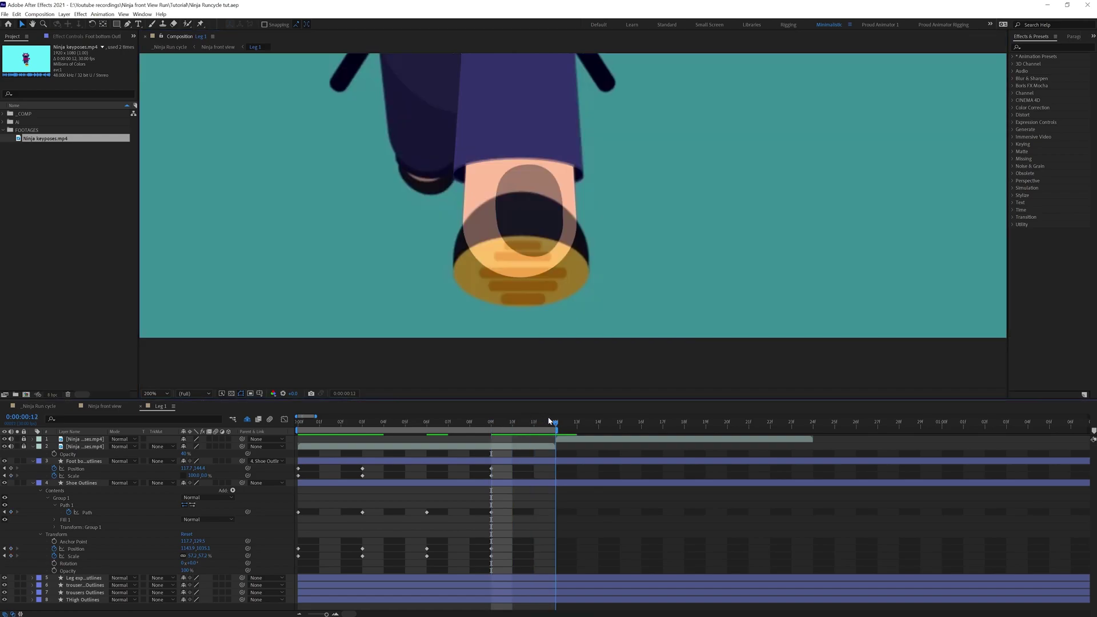
{"action": "left_click", "coordinate": [299, 469]}
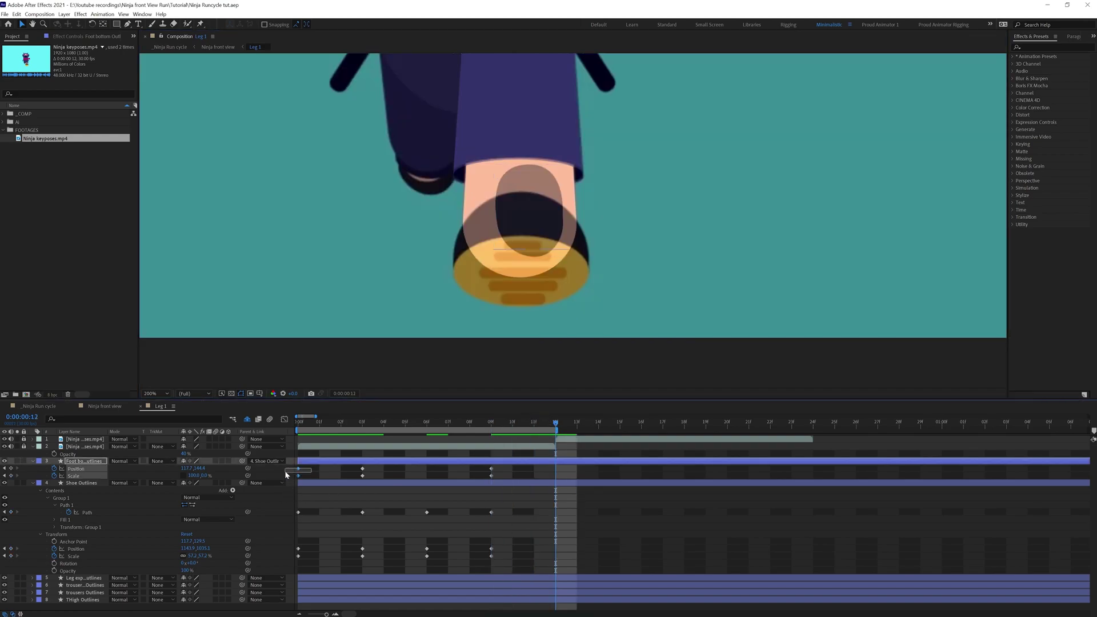
{"action": "key", "text": "ctrl+c"}
{"action": "key", "text": "ctrl+v"}
- Copy the frame 0 path, position and scale keyframes of Shoe Outlines to frame 12
{"action": "left_click", "coordinate": [297, 512]}
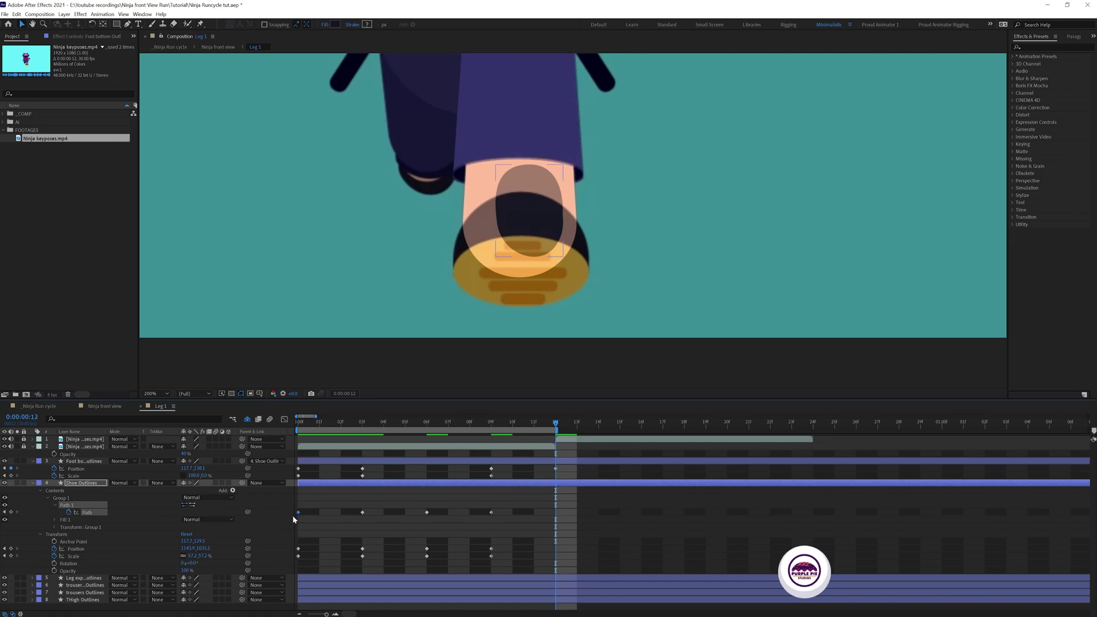
{"action": "key", "text": "ctrl+c"}
{"action": "key", "text": "ctrl+v"}
{"action": "left_click_drag", "start_coordinate": [311, 544], "coordinate": [289, 557]}
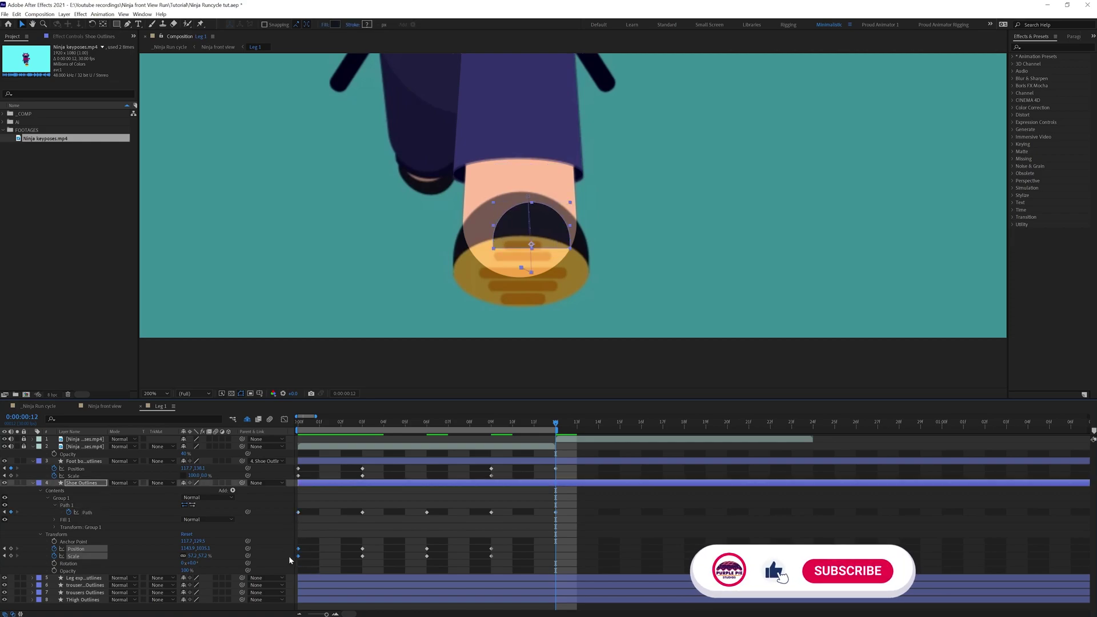
{"action": "key", "text": "ctrl+c"}
{"action": "key", "text": "ctrl+v"}
- Check the in-between frames before frame 12 and copy the frame 0 scale keyframe of Foot bottom Outlines to frame 12
{"action": "left_click", "coordinate": [528, 430]}
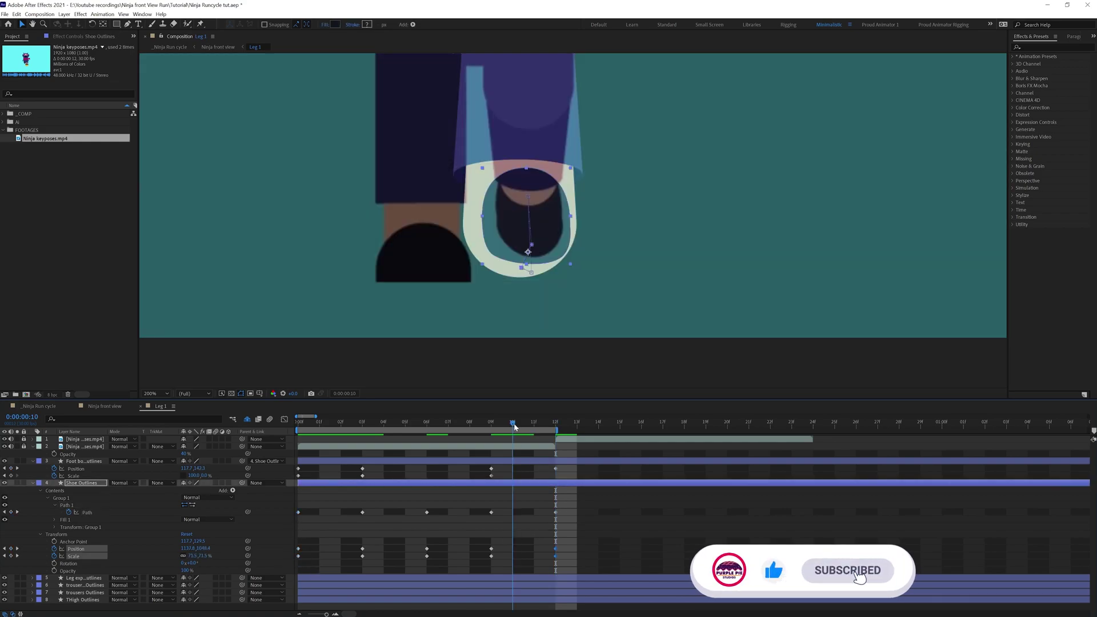
{"action": "mouse_move", "coordinate": [527, 429]}
{"action": "left_mouse_down"}
{"action": "mouse_move", "coordinate": [512, 434]}
{"action": "mouse_move", "coordinate": [529, 432]}
{"action": "left_mouse_up"}
{"action": "scroll", "coordinate": [581, 316], "scroll_direction": "up", "scroll_amount": 1}
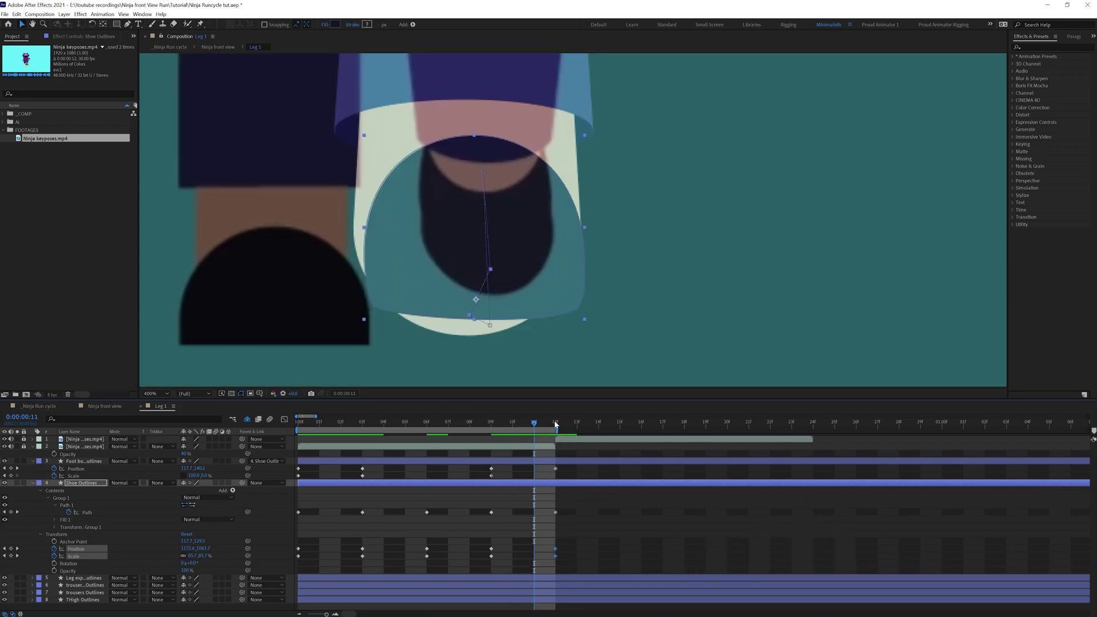
{"action": "left_click", "coordinate": [555, 425]}
{"action": "left_click", "coordinate": [298, 475]}
{"action": "key", "text": "ctrl+c"}
{"action": "key", "text": "ctrl+v"}
- At frame 11, raise Foot bottom Outlines onto the lower part of the shoe and reshape the shoe path so its base meets the sole's ends
{"action": "left_click", "coordinate": [532, 430]}
{"action": "left_click_drag", "start_coordinate": [477, 354], "coordinate": [512, 295]}
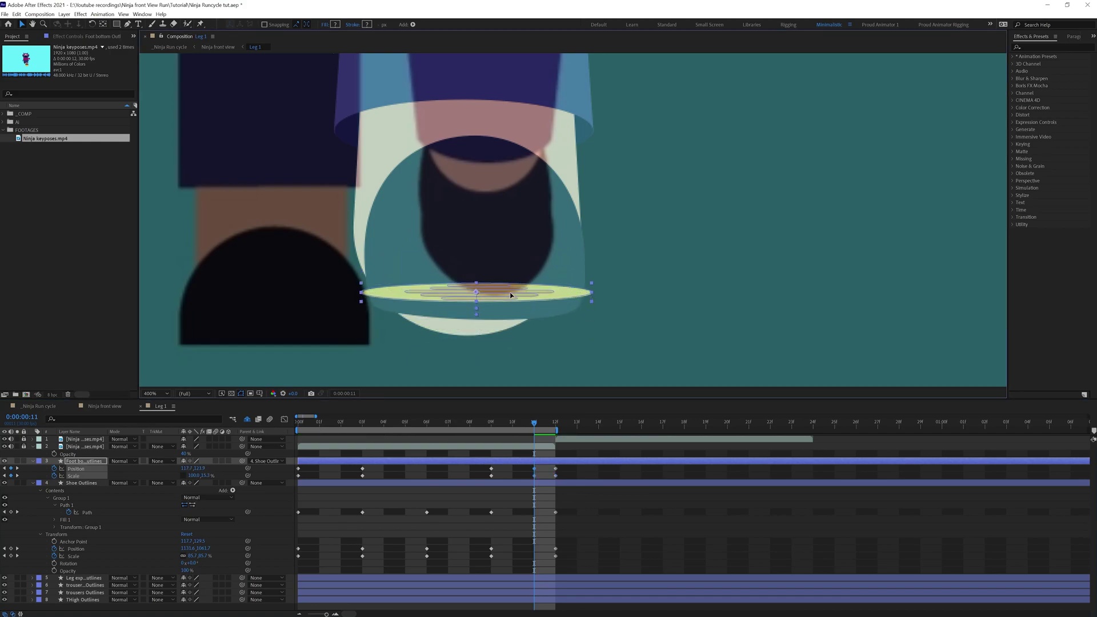
{"action": "left_click", "coordinate": [130, 514]}
{"action": "left_click_drag", "start_coordinate": [371, 303], "coordinate": [488, 237]}
{"action": "scroll", "coordinate": [323, 298], "scroll_direction": "up", "scroll_amount": 1}
{"action": "left_click_drag", "start_coordinate": [321, 245], "coordinate": [312, 236]}
{"action": "mouse_move", "coordinate": [317, 72]}
{"action": "left_mouse_down"}
{"action": "mouse_move", "coordinate": [301, 99]}
{"action": "mouse_move", "coordinate": [324, 65]}
{"action": "left_mouse_up"}
{"action": "left_click_drag", "start_coordinate": [302, 286], "coordinate": [317, 303]}
{"action": "left_click_drag", "start_coordinate": [312, 236], "coordinate": [233, 248]}
{"action": "scroll", "coordinate": [317, 239], "scroll_direction": "down", "scroll_amount": 1}
{"action": "left_click_drag", "start_coordinate": [578, 283], "coordinate": [590, 263]}
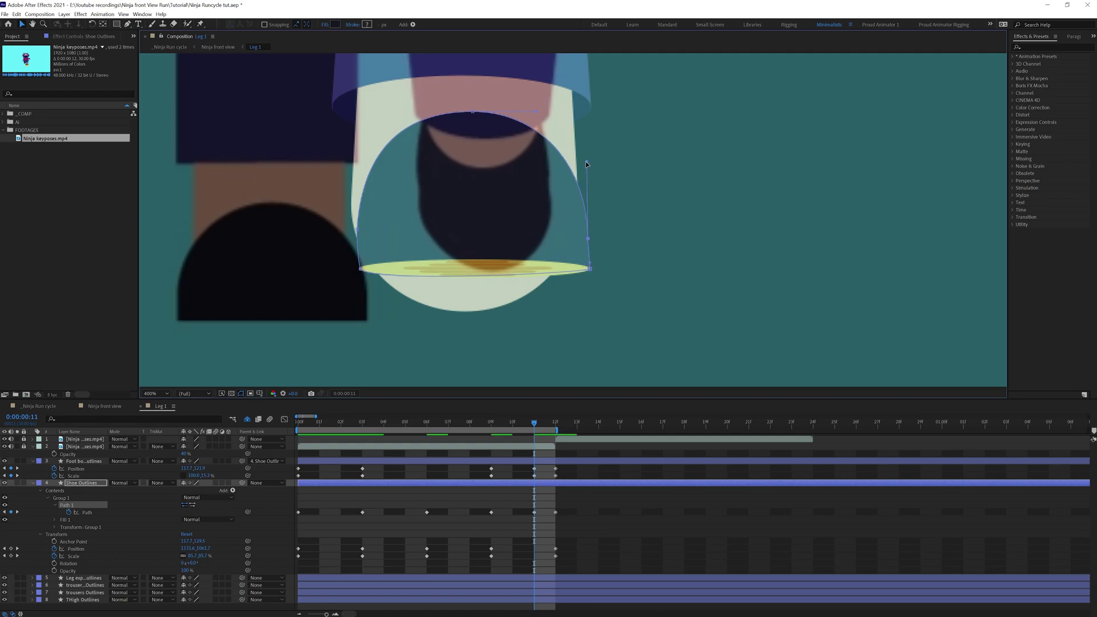
- At frame 10, set the vertical scale of Foot bottom Outlines to 0%, keeping the horizontal scale at 100%
{"action": "key", "text": "comma"}
{"action": "left_click", "coordinate": [557, 423]}
{"action": "left_click", "coordinate": [513, 426]}
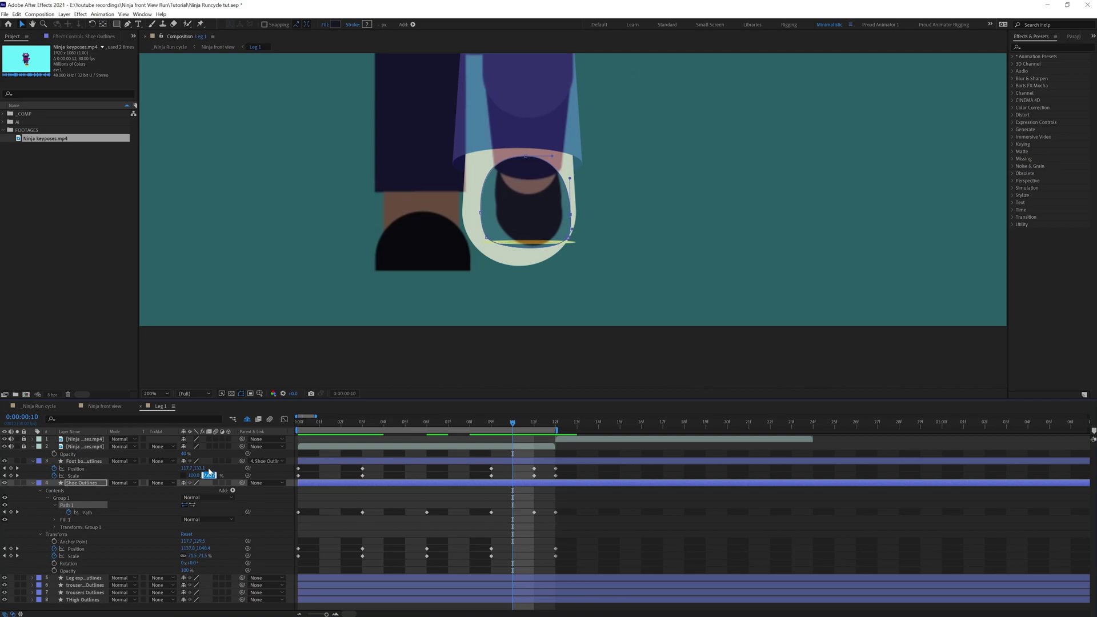
{"action": "left_click", "coordinate": [100, 461]}
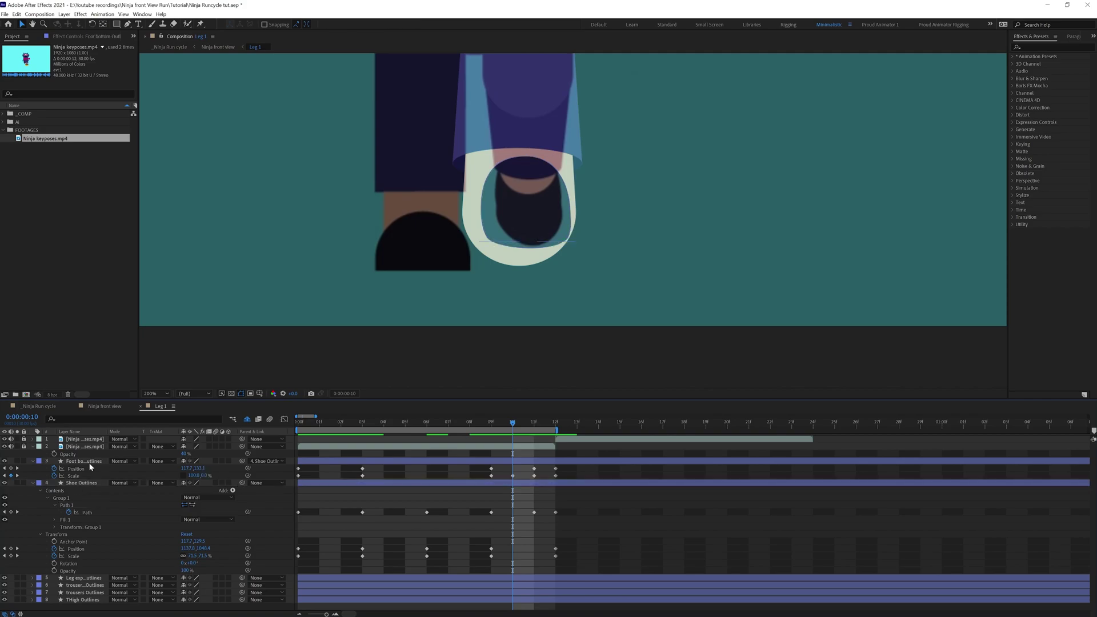
- Reshape the path of Shoe Outlines at frame 10 so the bottom of the shoe is rounded
{"action": "left_click", "coordinate": [96, 513]}
{"action": "key", "text": "period"}
{"action": "left_click_drag", "start_coordinate": [574, 262], "coordinate": [538, 231]}
{"action": "left_click_drag", "start_coordinate": [538, 289], "coordinate": [513, 319]}
{"action": "left_click_drag", "start_coordinate": [418, 279], "coordinate": [440, 309]}
- Solo Foot bottom Outlines and Shoe Outlines and preview the looping foot animation
{"action": "left_click", "coordinate": [83, 462]}
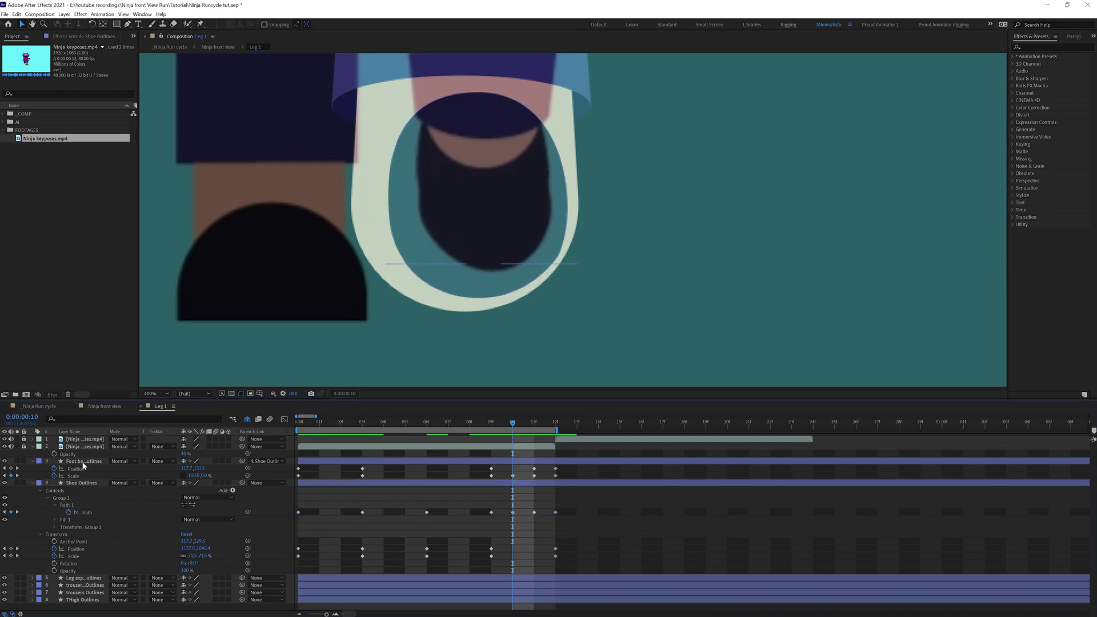
{"action": "left_click", "coordinate": [82, 483], "text": "shift"}
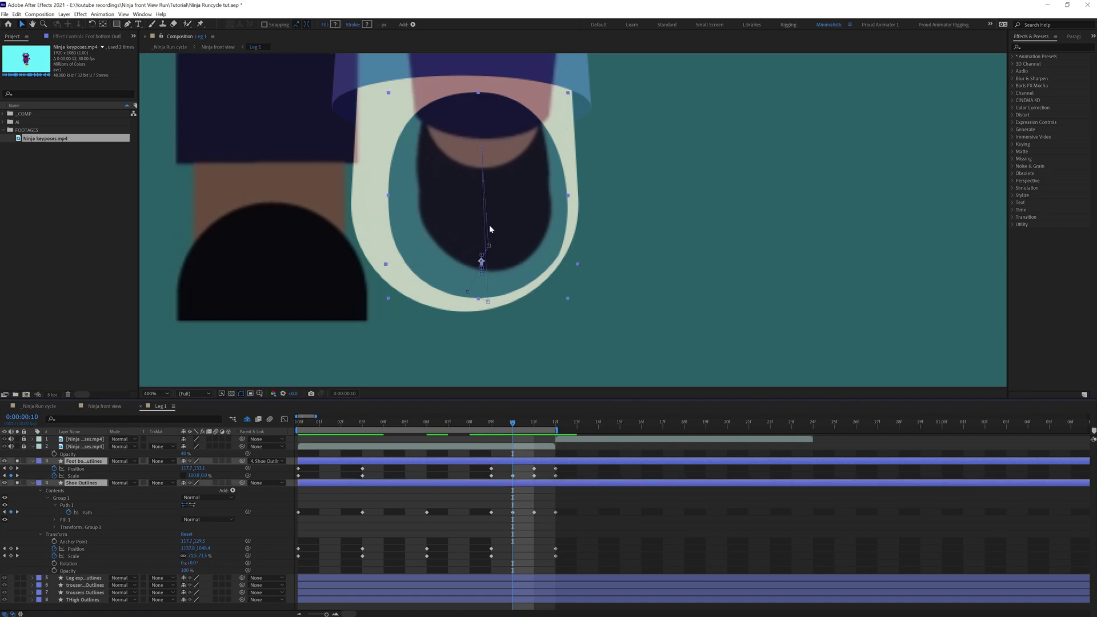
{"action": "key", "text": "space"}
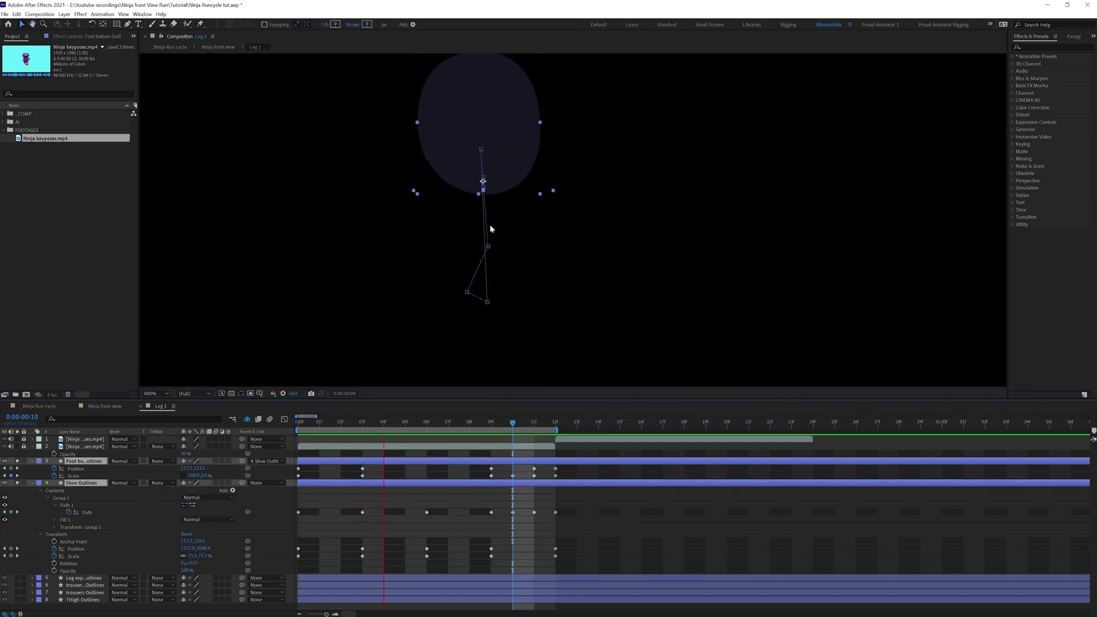
{"action": "left_click", "coordinate": [341, 423]}
{"action": "scroll", "coordinate": [441, 296], "scroll_direction": "down", "scroll_amount": 1}
{"action": "left_click", "coordinate": [441, 297]}
{"action": "key", "text": "space"}
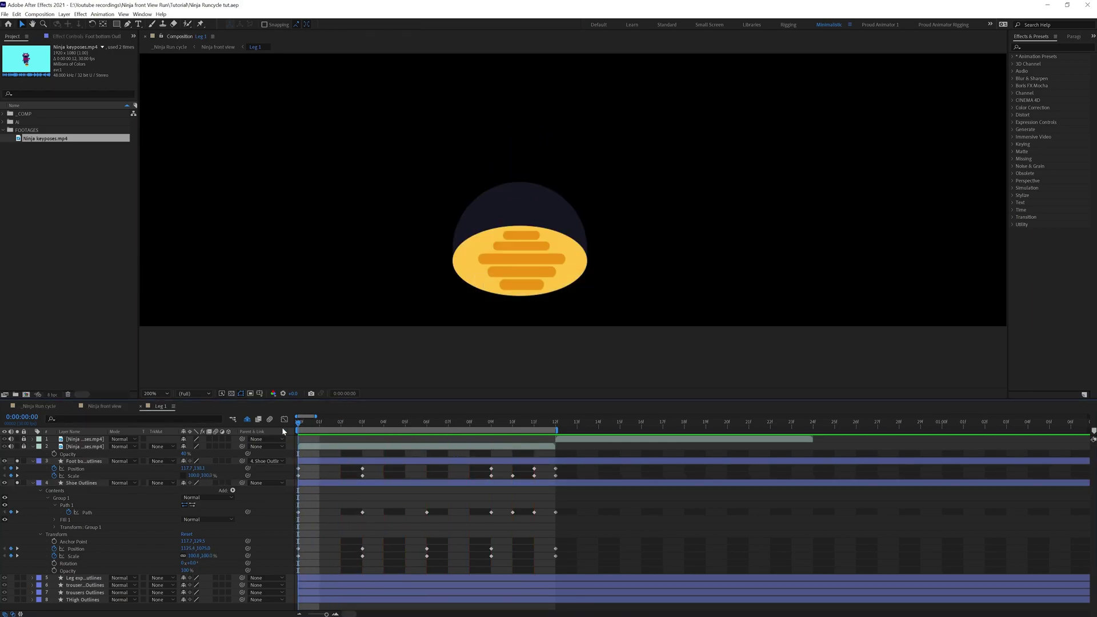
- Turn off solo for Foot bottom Outlines and Shoe Outlines and collapse both layers
{"action": "left_click_drag", "start_coordinate": [17, 461], "coordinate": [17, 483]}
{"action": "left_click", "coordinate": [32, 483]}
{"action": "left_click", "coordinate": [32, 461]}
- Reveal the path of the exposed leg layer and add a path keyframe to it at frame 0
{"action": "left_click", "coordinate": [71, 475]}
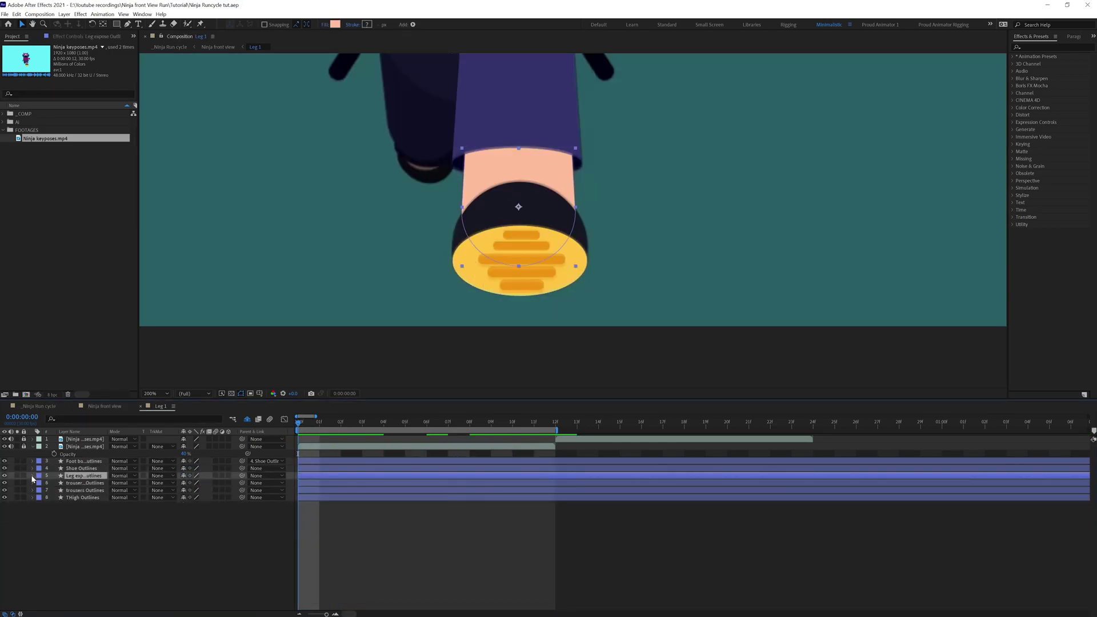
{"action": "left_click", "coordinate": [32, 476]}
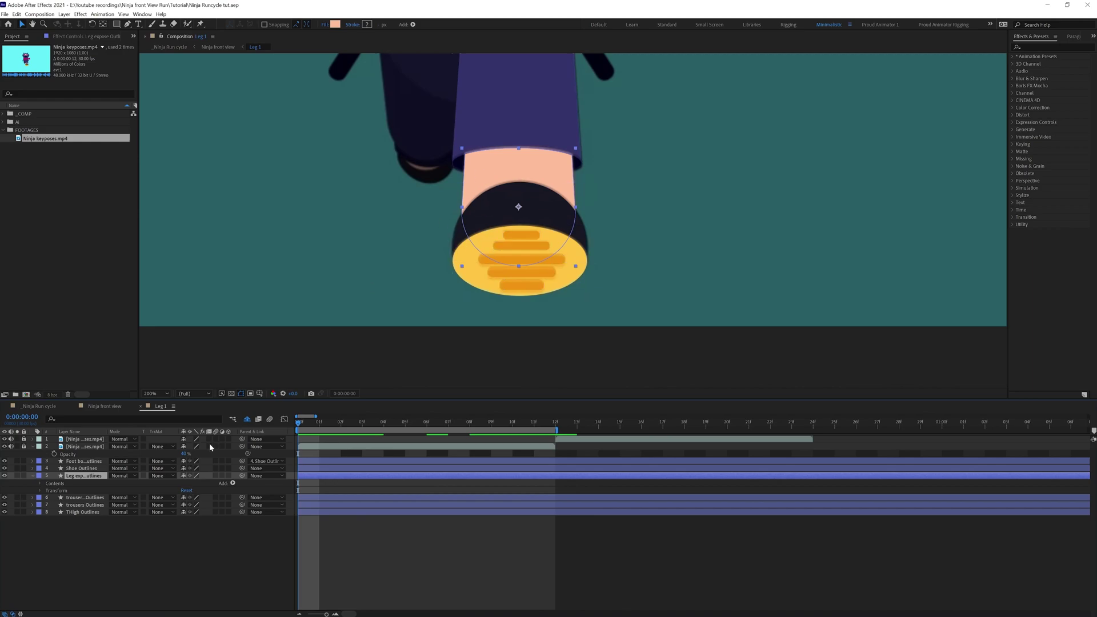
{"action": "left_click", "coordinate": [40, 484]}
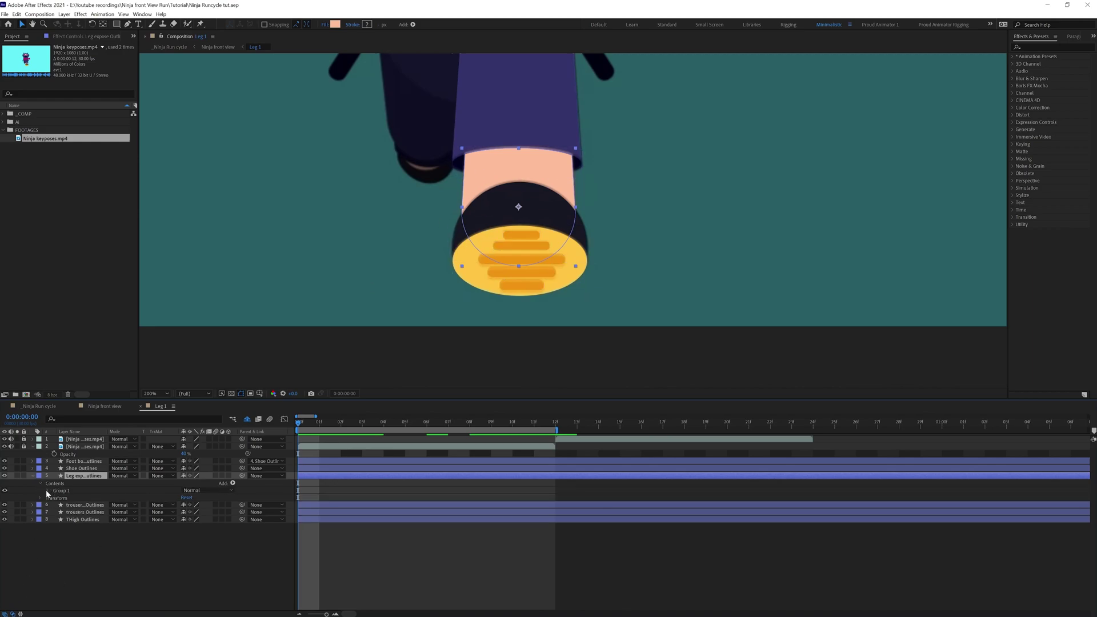
{"action": "left_click", "coordinate": [47, 491]}
{"action": "left_click", "coordinate": [55, 498]}
{"action": "left_click", "coordinate": [68, 505]}
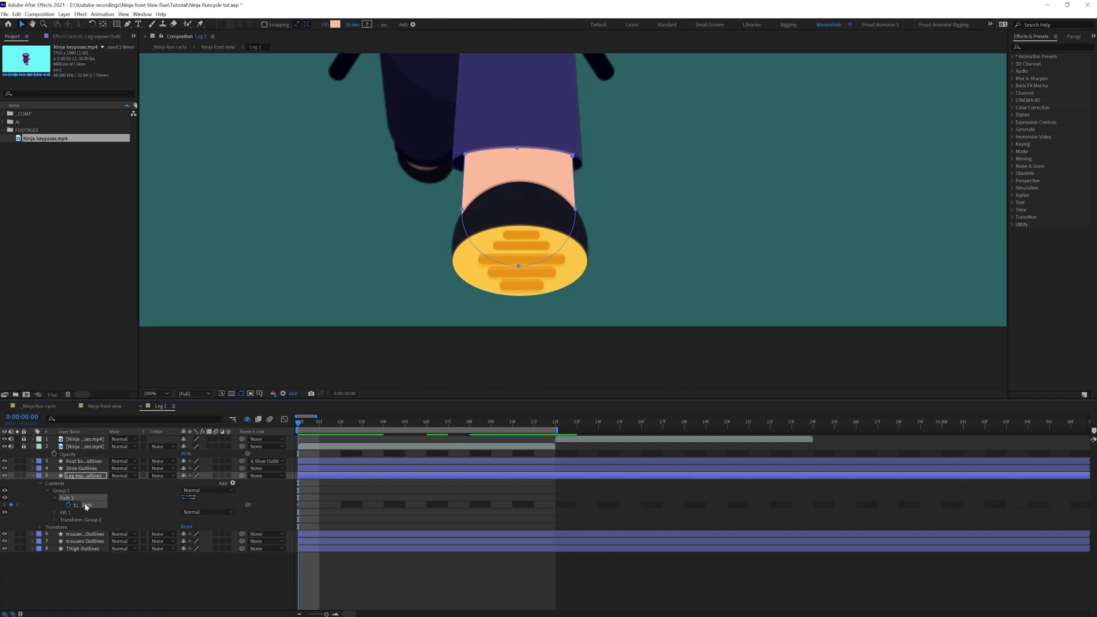
- At frame 3, narrow and shorten the exposed leg path to roughly match the reference leg above the shoe
{"action": "key", "text": "Page_Down"}
{"action": "key", "text": "Page_Down"}
{"action": "key", "text": "Page_Down"}
{"action": "scroll", "coordinate": [443, 233], "scroll_direction": "up", "scroll_amount": 1}
{"action": "left_click_drag", "start_coordinate": [323, 182], "coordinate": [576, 309]}
{"action": "double_click", "coordinate": [464, 312]}
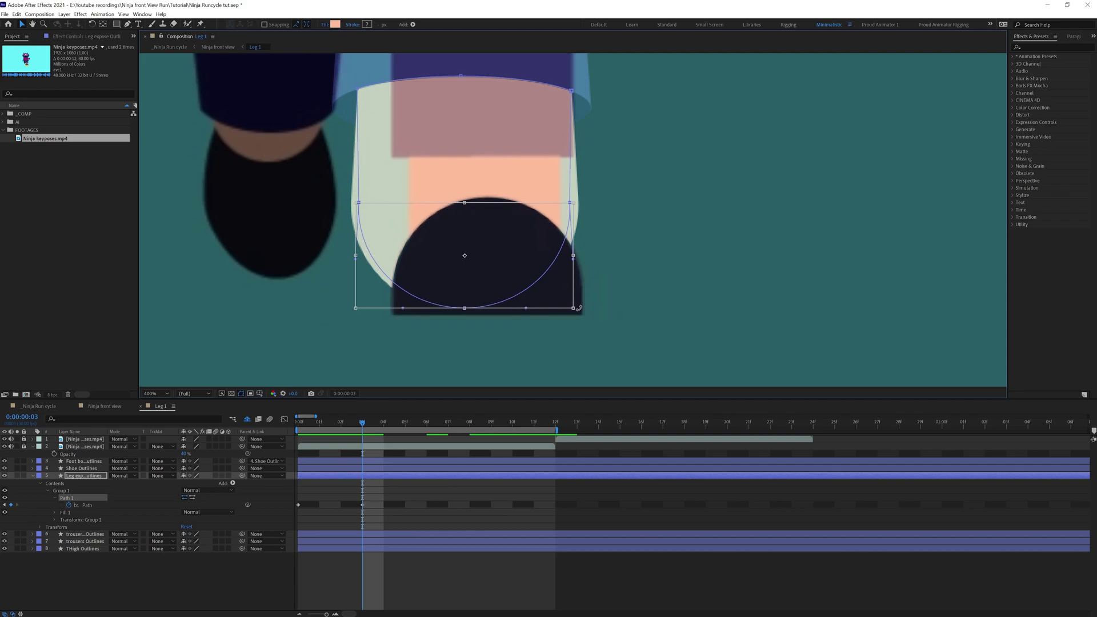
{"action": "scroll", "coordinate": [576, 309], "scroll_direction": "down", "scroll_amount": 1}
{"action": "left_click", "coordinate": [137, 505]}
{"action": "key", "text": "period"}
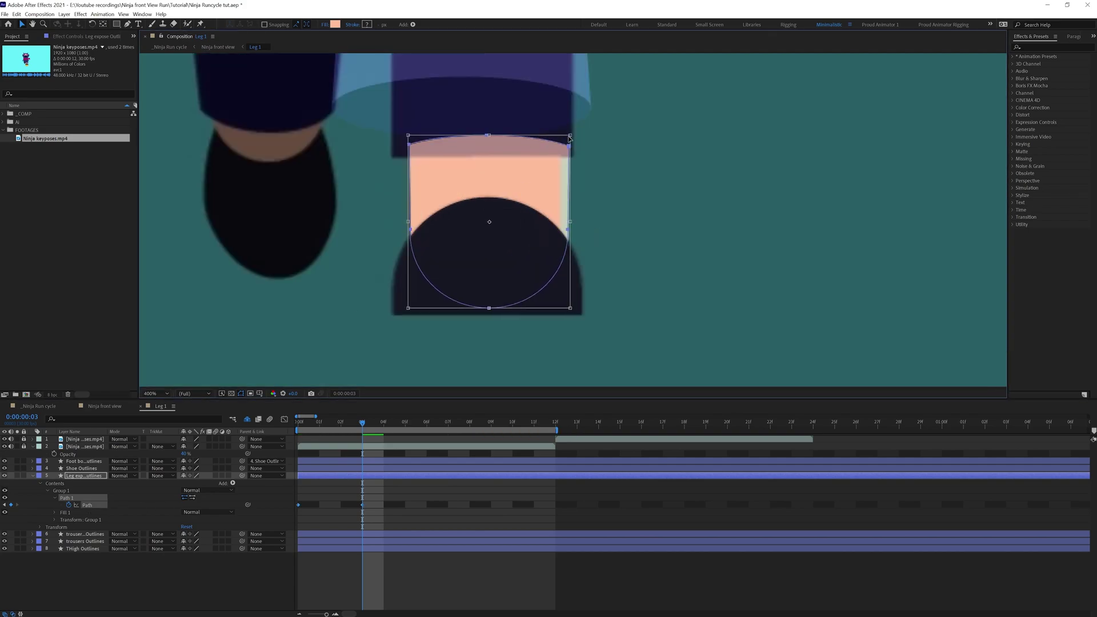
- Refine the exposed leg path at frame 3 so its sides and upper edge follow the reference leg
{"action": "key", "text": "Return"}
{"action": "left_click_drag", "start_coordinate": [400, 215], "coordinate": [582, 323]}
{"action": "key", "text": "ctrl+t"}
{"action": "left_click_drag", "start_coordinate": [488, 234], "coordinate": [488, 244]}
{"action": "key", "text": "F2"}
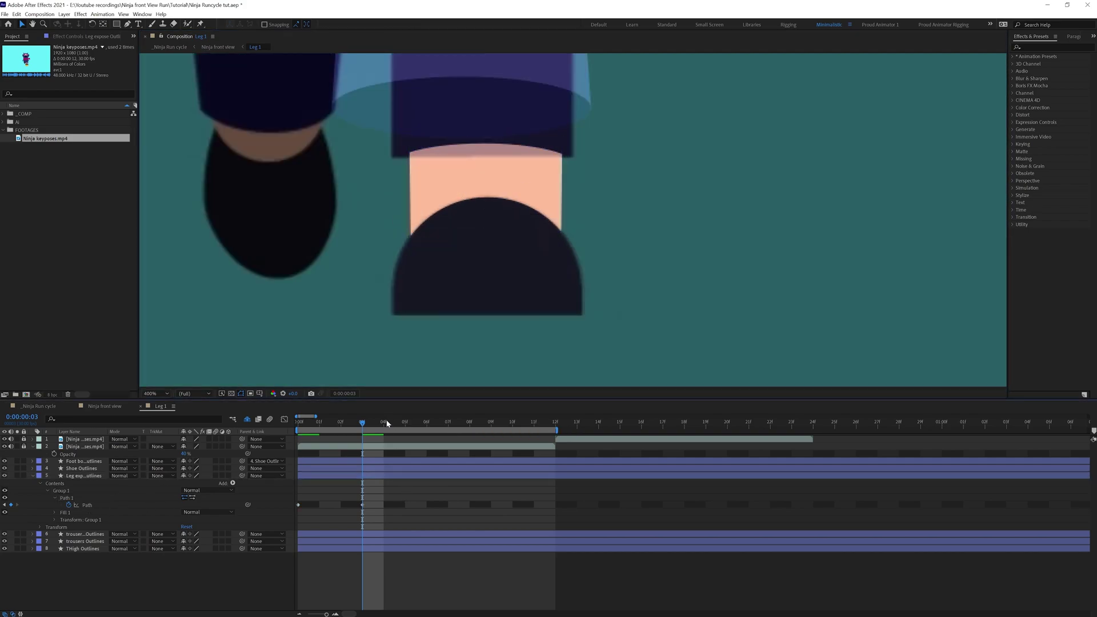
- At frame 6, move the exposed leg path up and scale it down to fit behind the raised shoe in the reference
{"action": "left_click", "coordinate": [12, 418]}
{"action": "type", "text": "+3"}
{"action": "key", "text": "Return"}
{"action": "key", "text": "comma"}
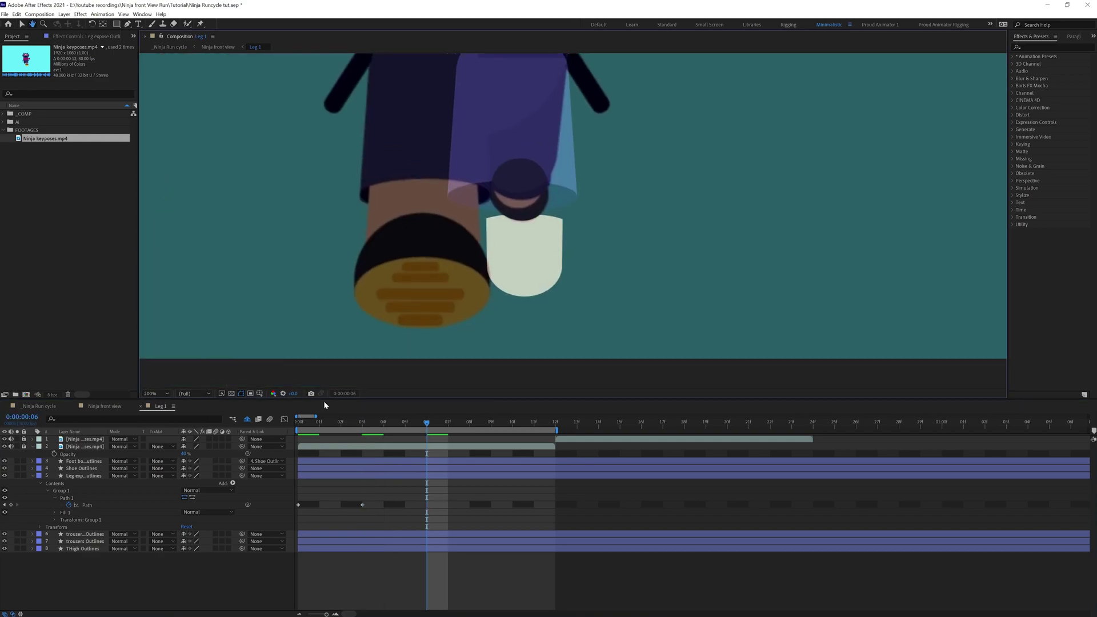
{"action": "left_click", "coordinate": [102, 506]}
{"action": "double_click", "coordinate": [560, 265]}
{"action": "left_click_drag", "start_coordinate": [533, 233], "coordinate": [533, 145]}
{"action": "scroll", "coordinate": [571, 210], "scroll_direction": "up", "scroll_amount": 2}
{"action": "scroll", "coordinate": [441, 262], "scroll_direction": "down", "scroll_amount": 1}
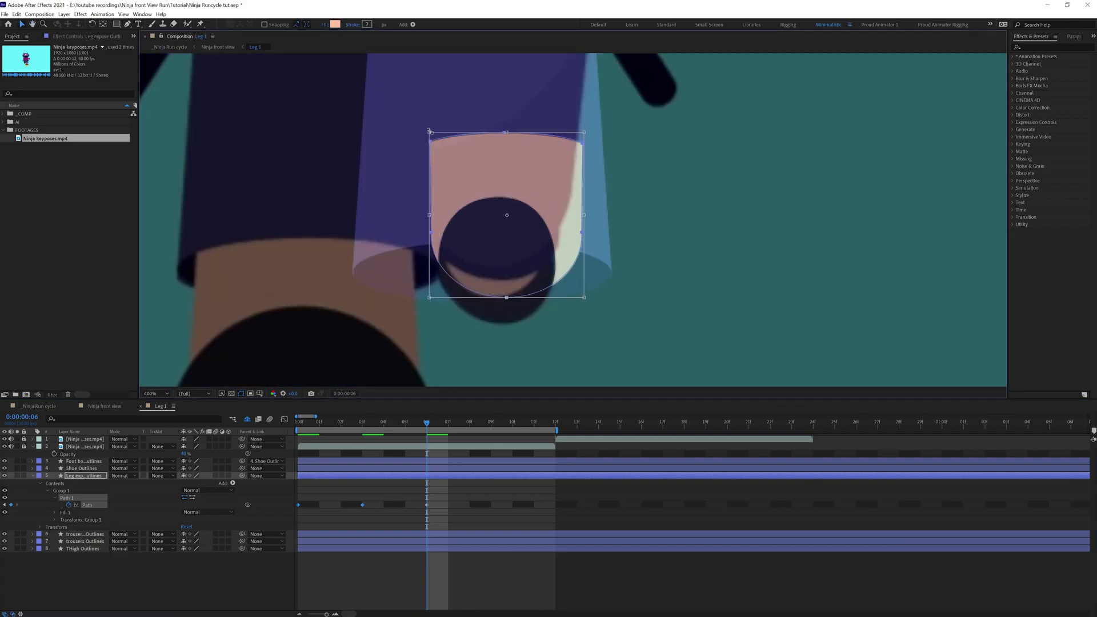
{"action": "left_click_drag", "start_coordinate": [429, 134], "coordinate": [457, 164]}
{"action": "left_click_drag", "start_coordinate": [528, 180], "coordinate": [514, 210]}
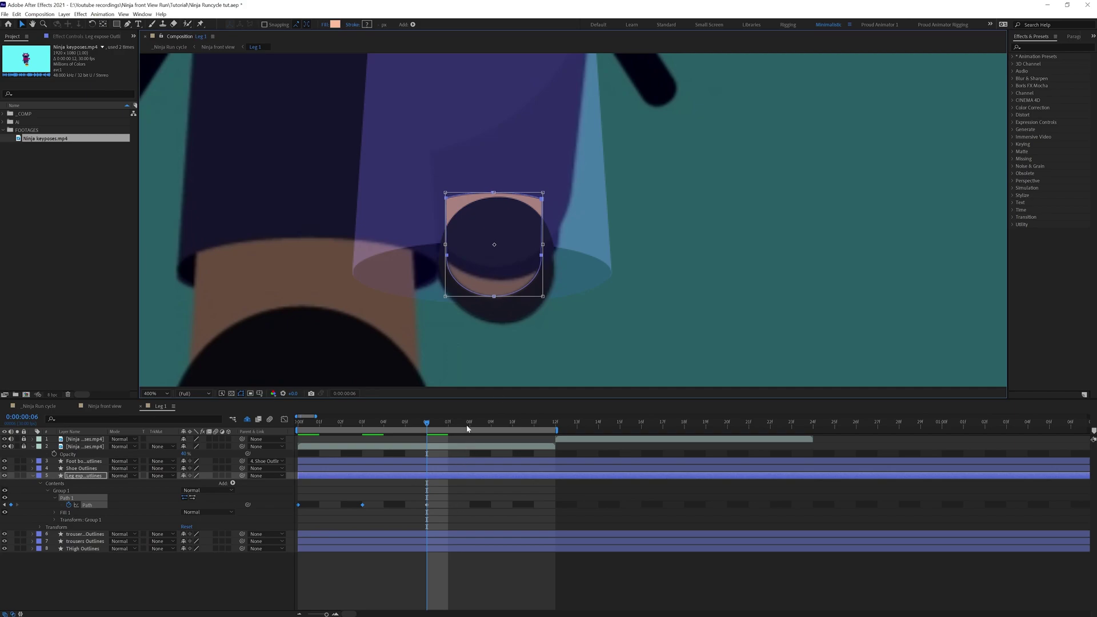
- At frame 9, lower the exposed leg path and enlarge it slightly to match the reference leg
{"action": "left_click", "coordinate": [8, 418]}
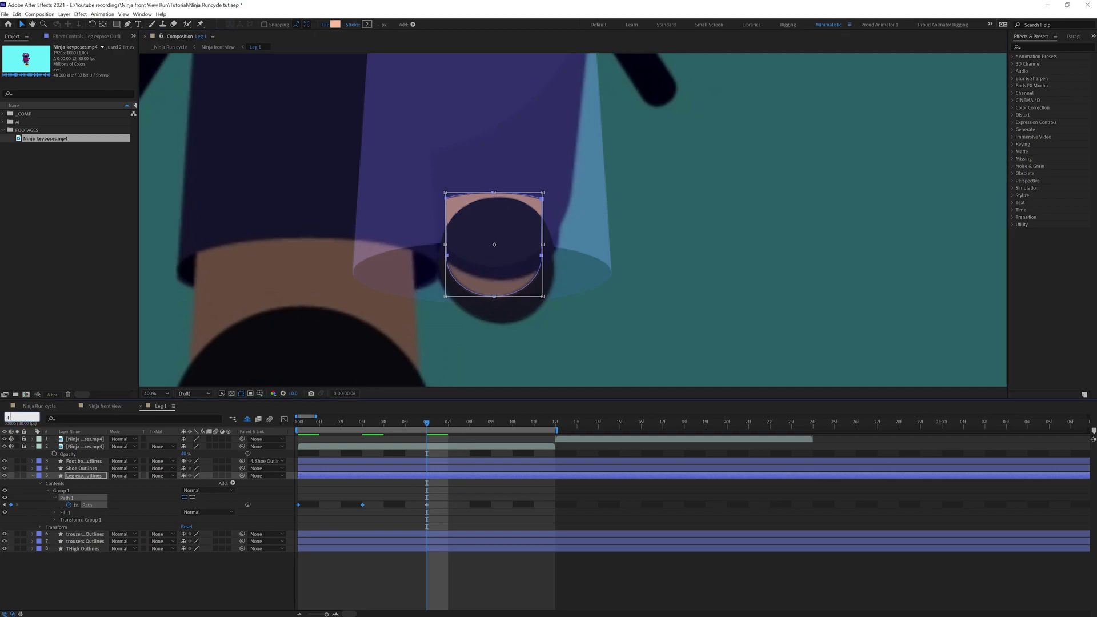
{"action": "key", "text": "Return"}
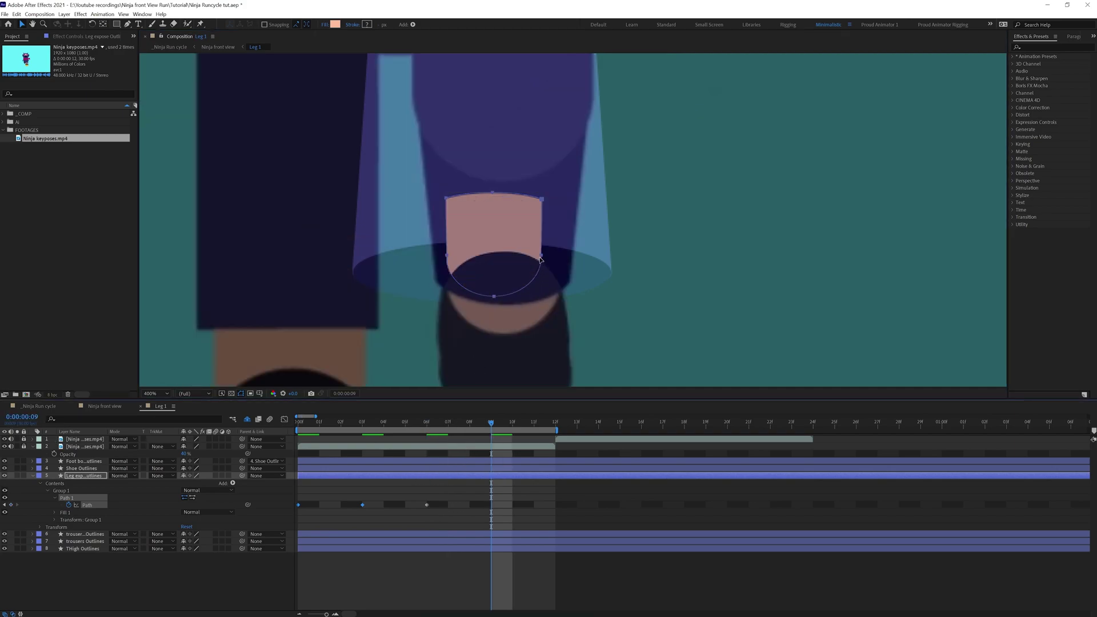
{"action": "double_click", "coordinate": [542, 256]}
{"action": "left_click_drag", "start_coordinate": [512, 237], "coordinate": [524, 276]}
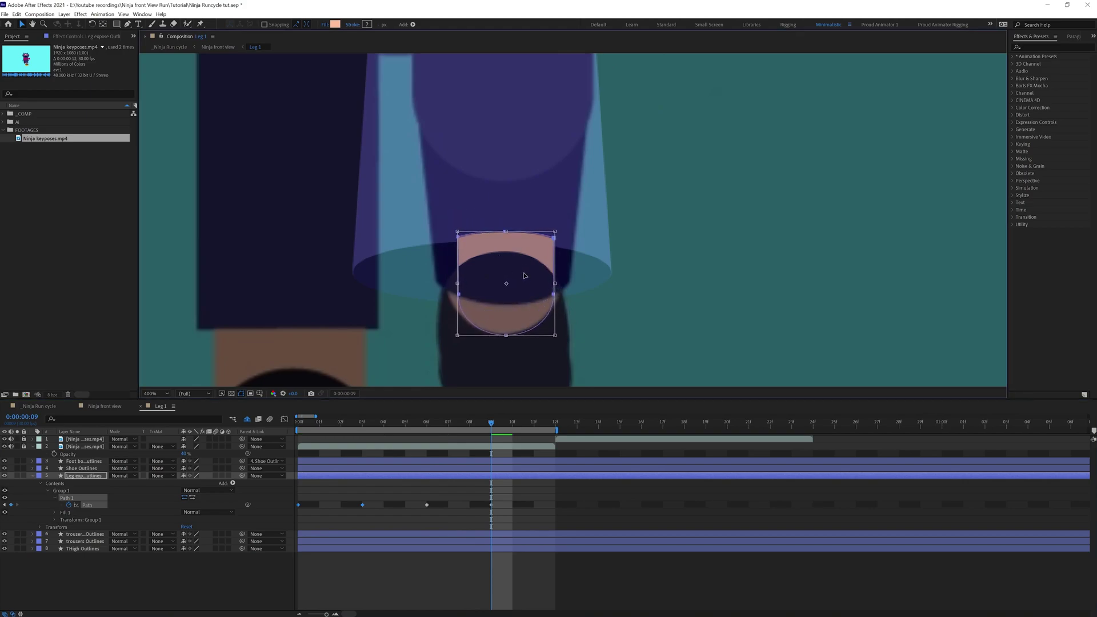
{"action": "left_click_drag", "start_coordinate": [458, 231], "coordinate": [444, 215]}
{"action": "left_click_drag", "start_coordinate": [513, 264], "coordinate": [515, 262]}
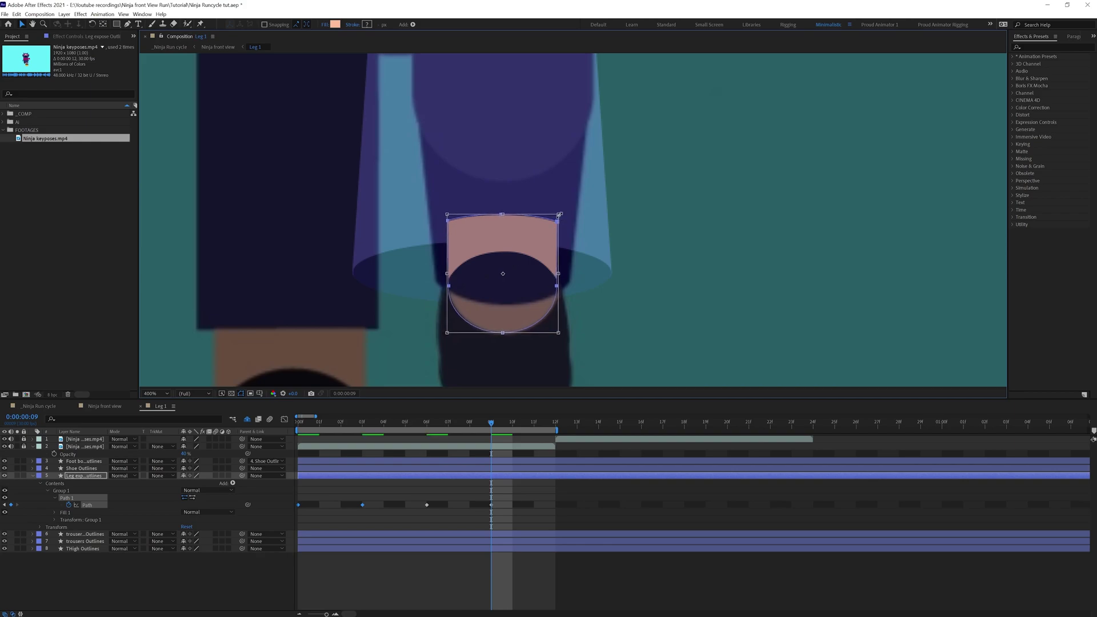
- Copy the frame 0 path keyframe of the exposed leg layer to frame 12 and scrub back to frame 0
{"action": "left_click", "coordinate": [555, 425]}
{"action": "left_click", "coordinate": [299, 505]}
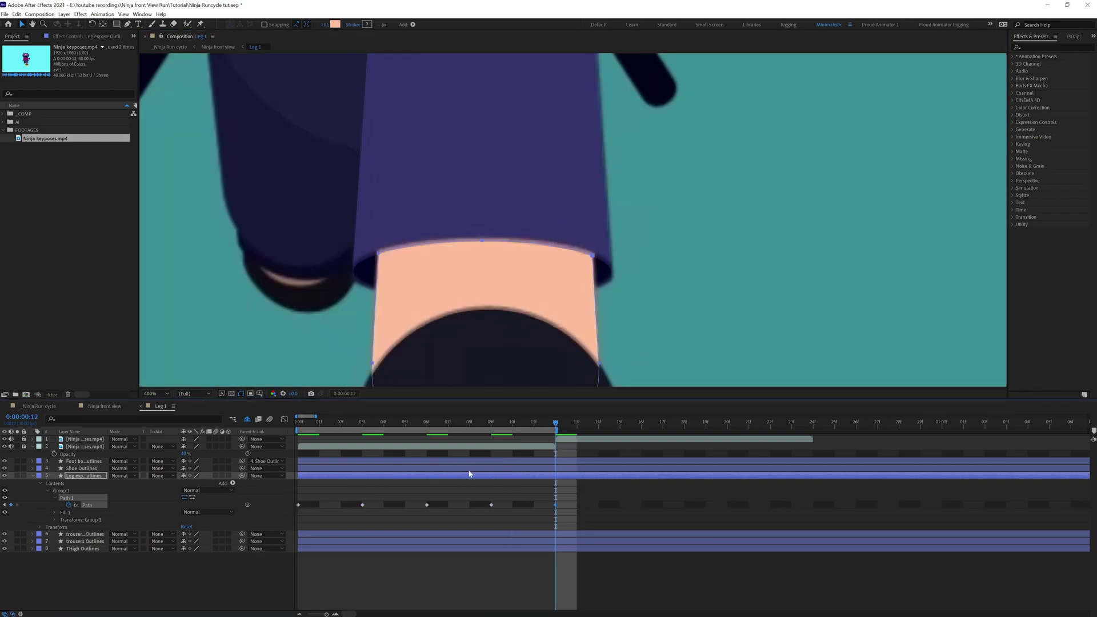
{"action": "scroll", "coordinate": [562, 294], "scroll_direction": "down", "scroll_amount": 4}
{"action": "left_click_drag", "start_coordinate": [529, 427], "coordinate": [297, 426]}
- Solo the sole, shoe and exposed leg layers and preview the looping leg animation
{"action": "left_click", "coordinate": [84, 476]}
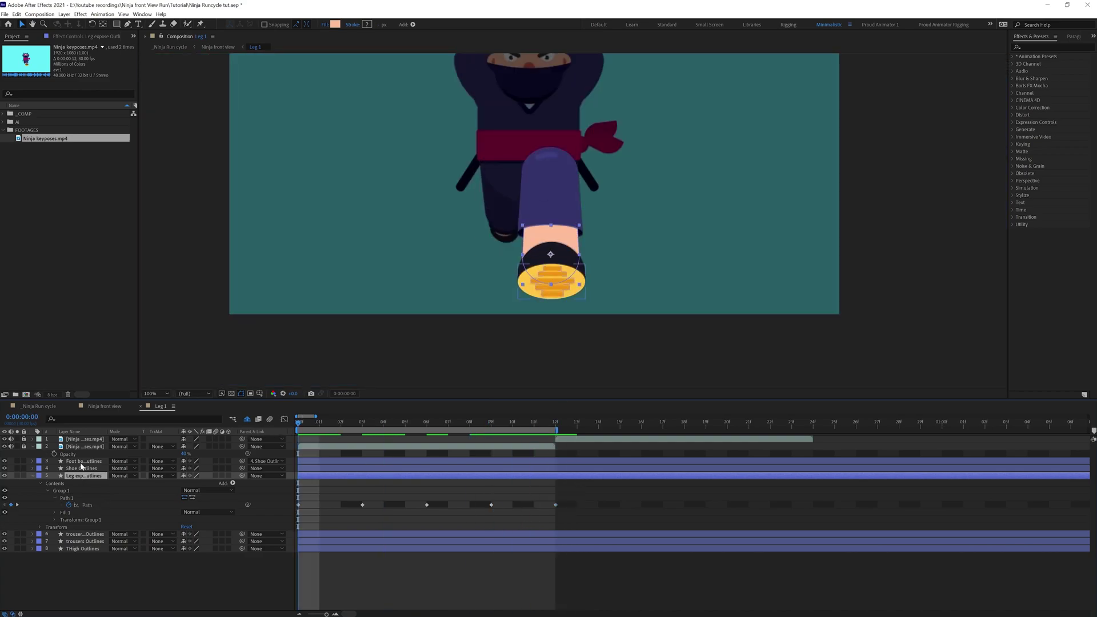
{"action": "left_click", "coordinate": [81, 462], "text": "shift"}
{"action": "left_click_drag", "start_coordinate": [23, 465], "coordinate": [17, 475]}
{"action": "key", "text": "space"}
{"action": "left_click", "coordinate": [394, 571]}
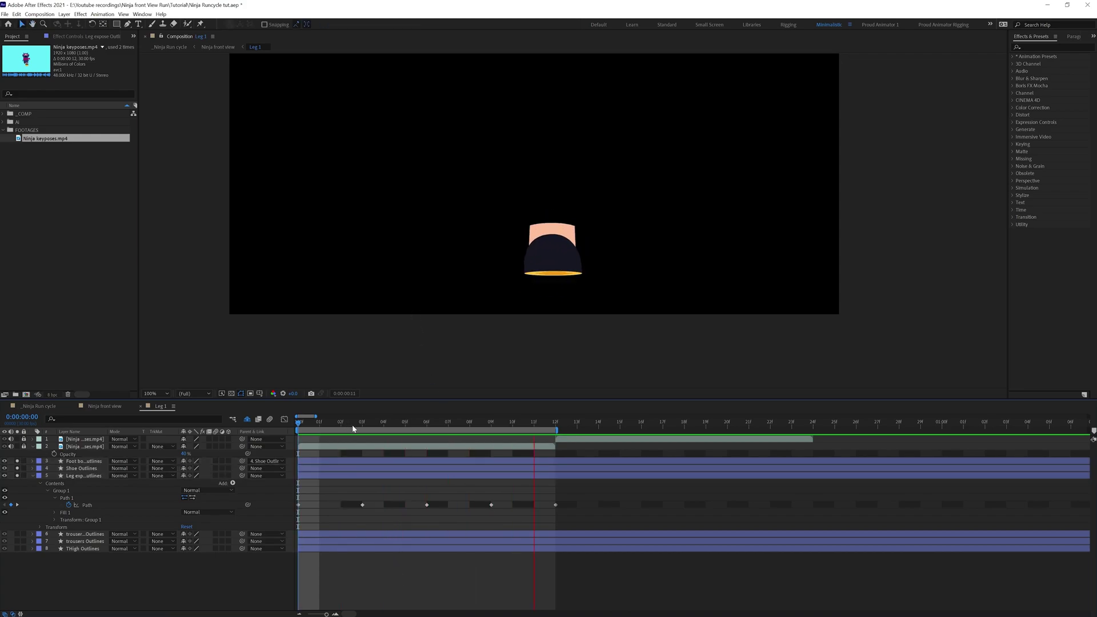
- Solo the keyposes footage too and compare the leg with the reference at frames 6 and 3
{"action": "left_click", "coordinate": [412, 424]}
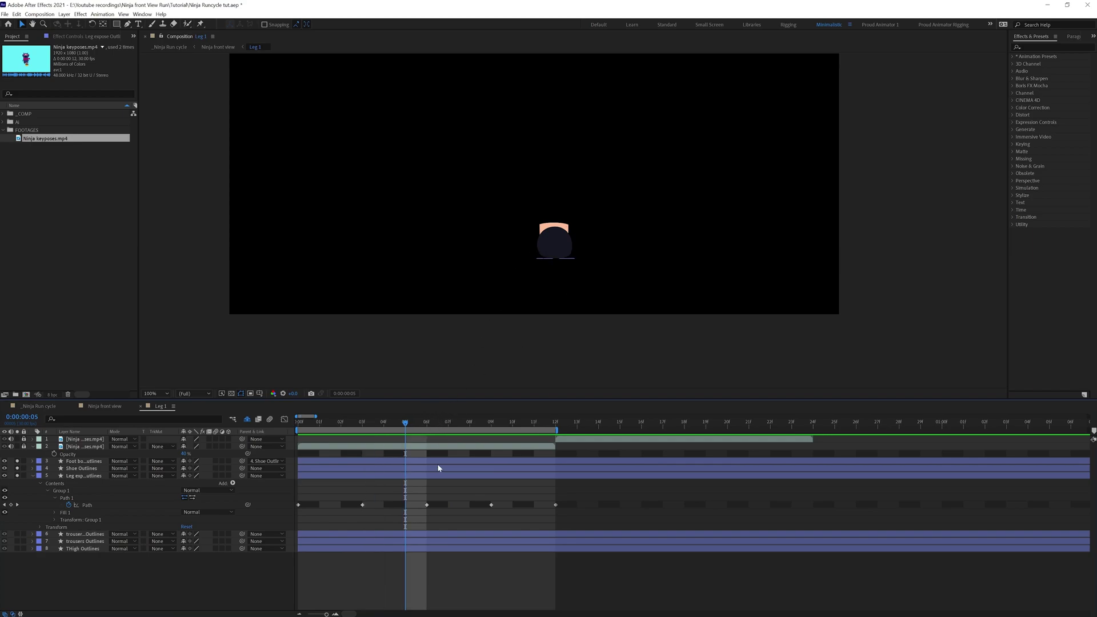
{"action": "left_click", "coordinate": [423, 423]}
{"action": "left_click", "coordinate": [18, 446]}
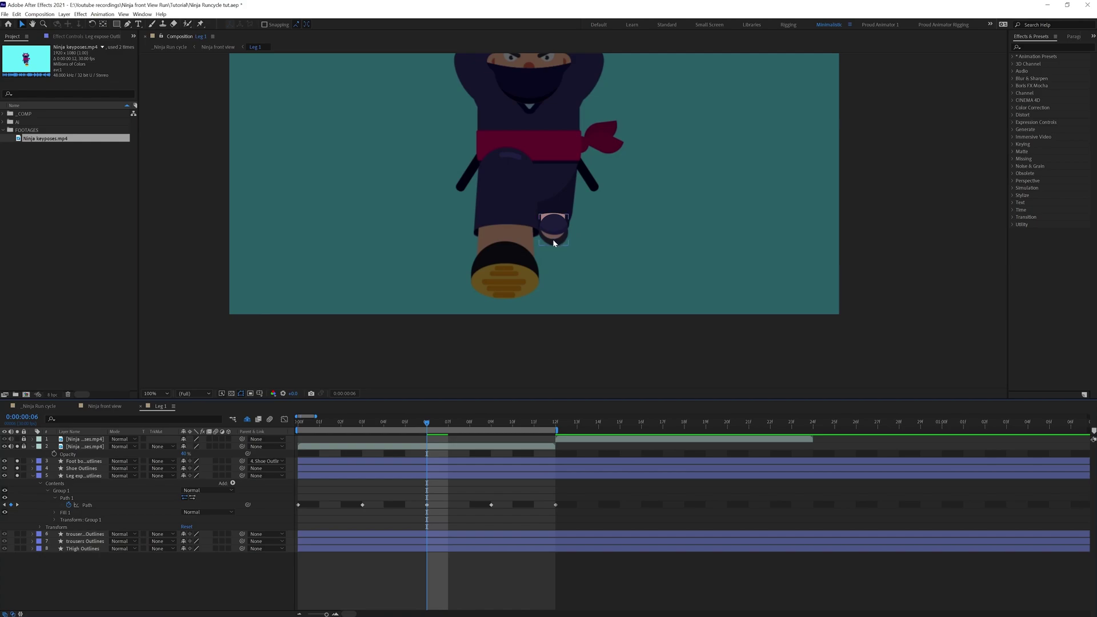
{"action": "left_click", "coordinate": [362, 424]}
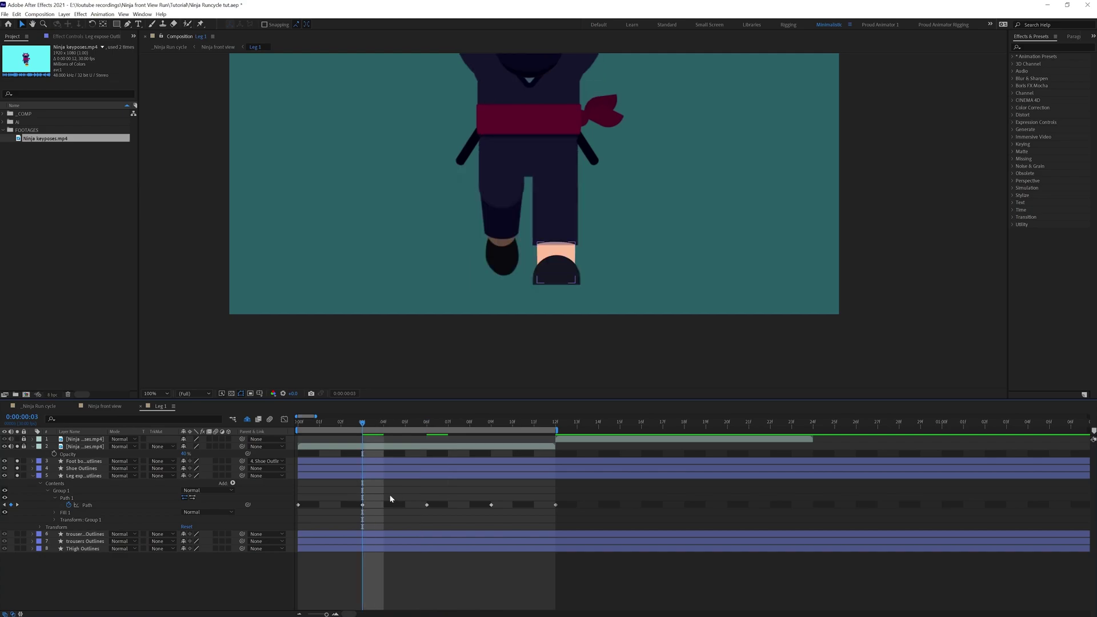
- Return to frame 0 and turn off solo for the sole, shoe and exposed leg layers and the keyposes footage
{"action": "left_click", "coordinate": [297, 424]}
{"action": "left_click", "coordinate": [84, 476]}
{"action": "left_click", "coordinate": [83, 461], "text": "shift"}
{"action": "left_click", "coordinate": [18, 461]}
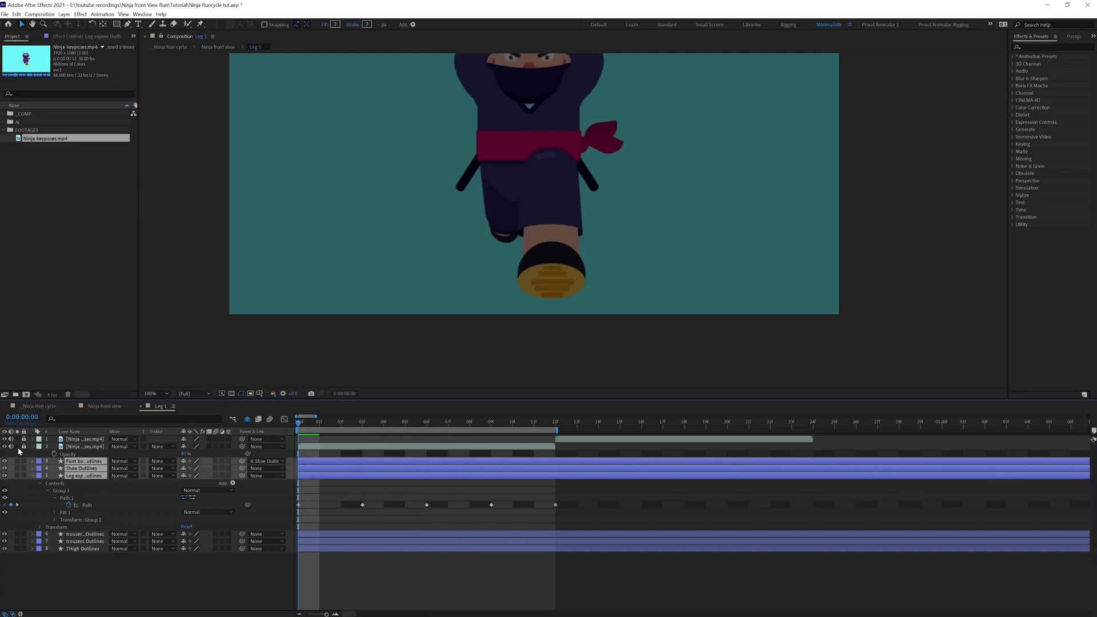
{"action": "left_click", "coordinate": [17, 447]}
- Solo the inner trouser opening and trousers Outlines layers together with the keyposes footage
{"action": "left_click", "coordinate": [87, 535]}
{"action": "left_click", "coordinate": [17, 534]}
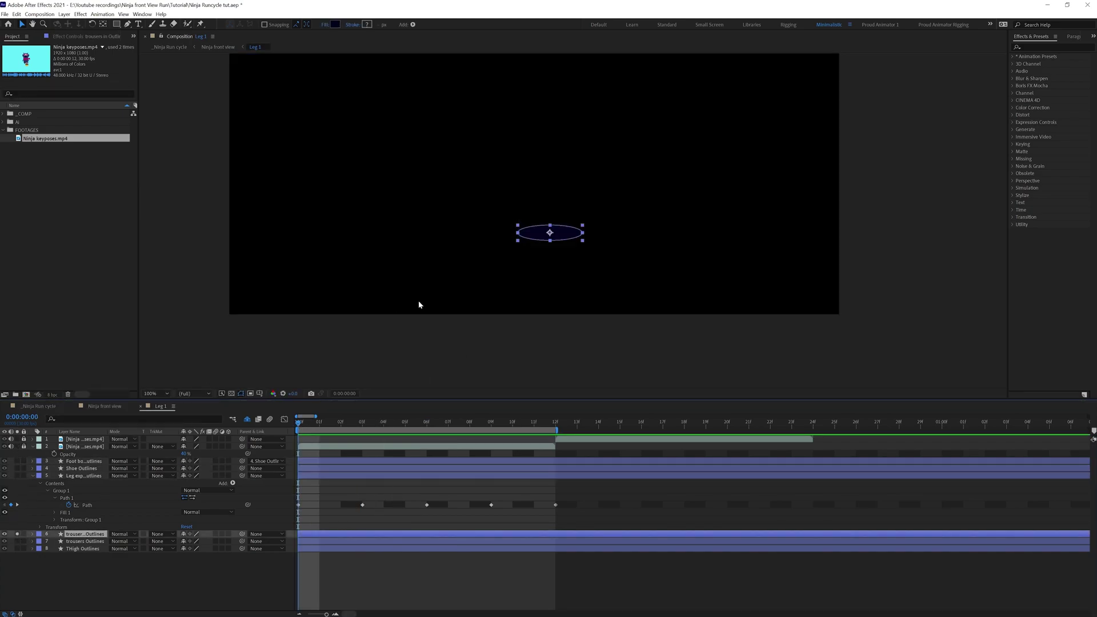
{"action": "left_click", "coordinate": [17, 534]}
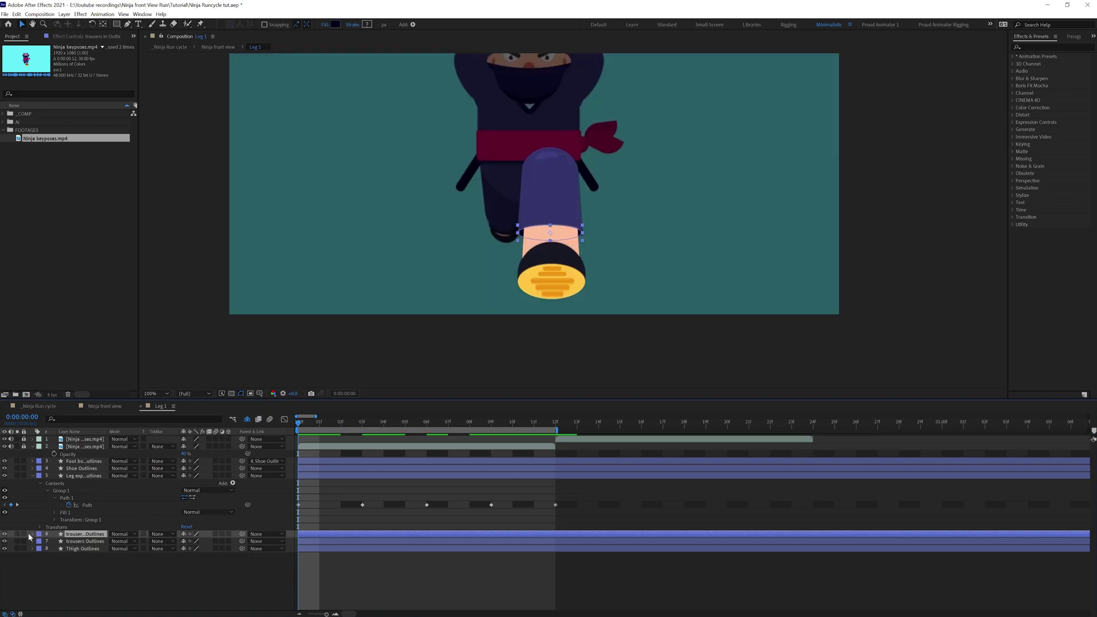
{"action": "left_click", "coordinate": [81, 541], "text": "shift"}
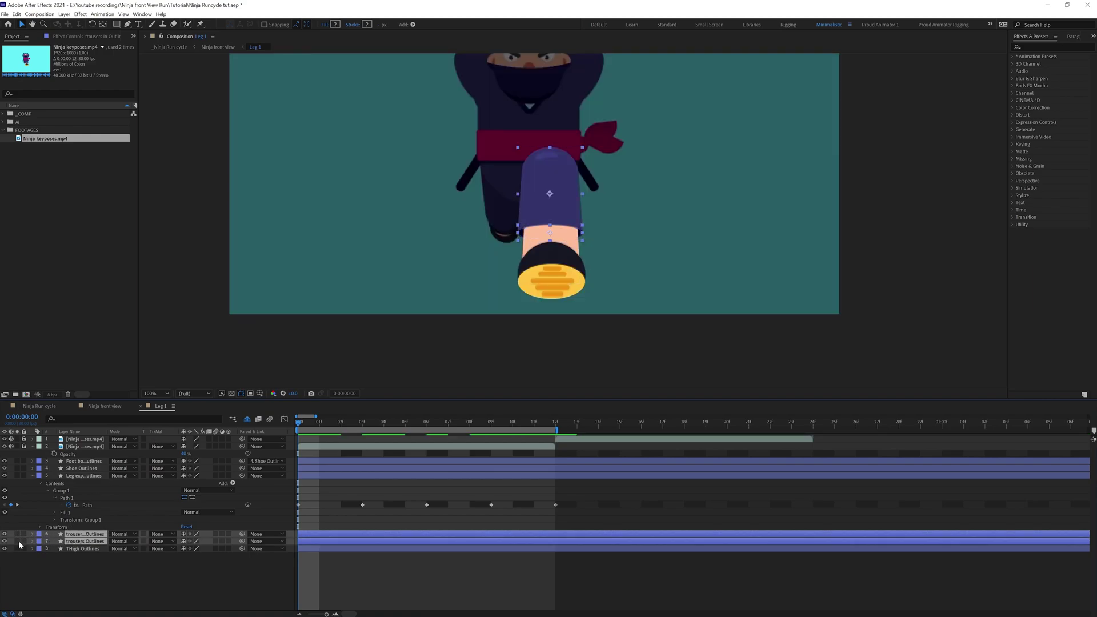
{"action": "left_click", "coordinate": [17, 446]}
{"action": "key", "text": "F2"}
- Add a scale keyframe to the inner trouser opening layer at frame 0
{"action": "left_click", "coordinate": [314, 535]}
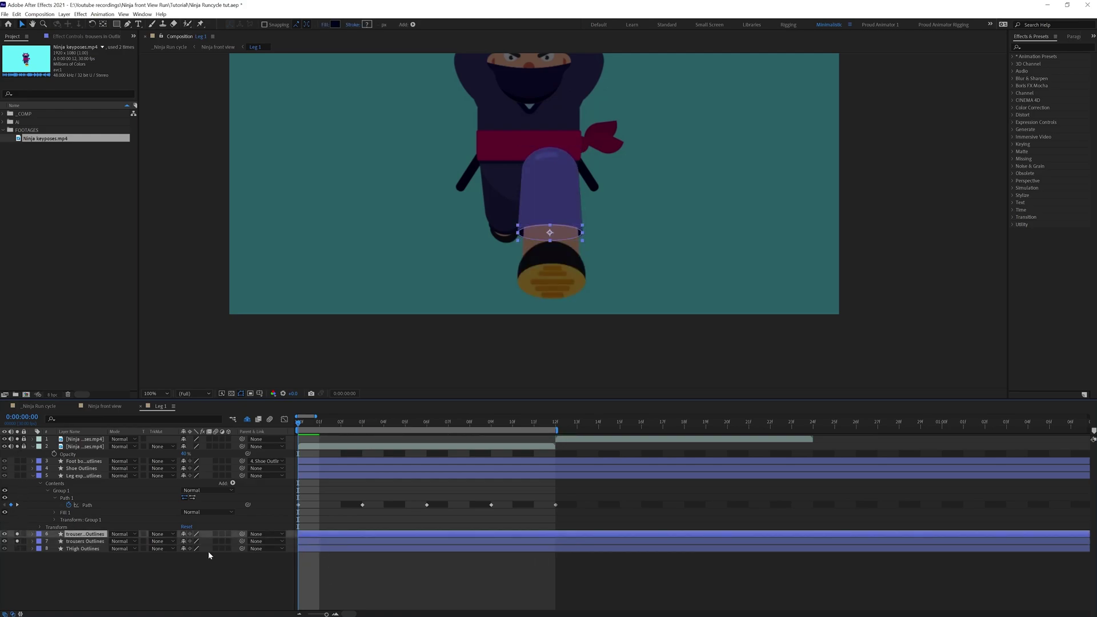
{"action": "key", "text": "s"}
{"action": "left_click", "coordinate": [55, 542]}
- Add a path keyframe to trousers Outlines at frame 0 and move to frame 3
{"action": "left_click", "coordinate": [73, 548]}
{"action": "left_click", "coordinate": [33, 550]}
{"action": "left_click", "coordinate": [48, 564]}
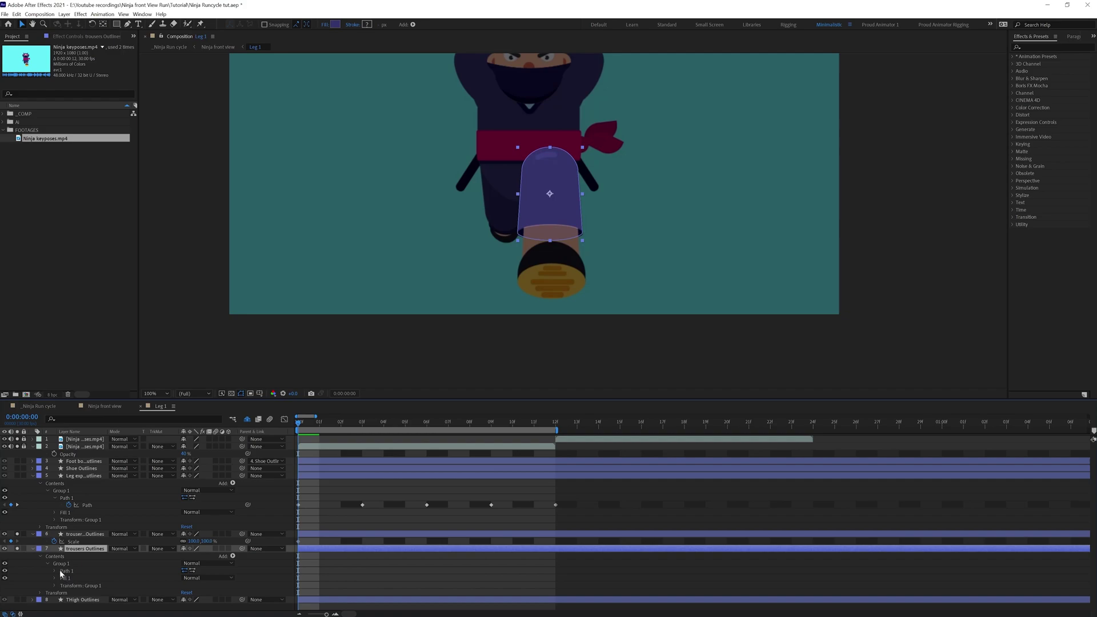
{"action": "left_click", "coordinate": [56, 570]}
{"action": "left_click", "coordinate": [362, 423]}
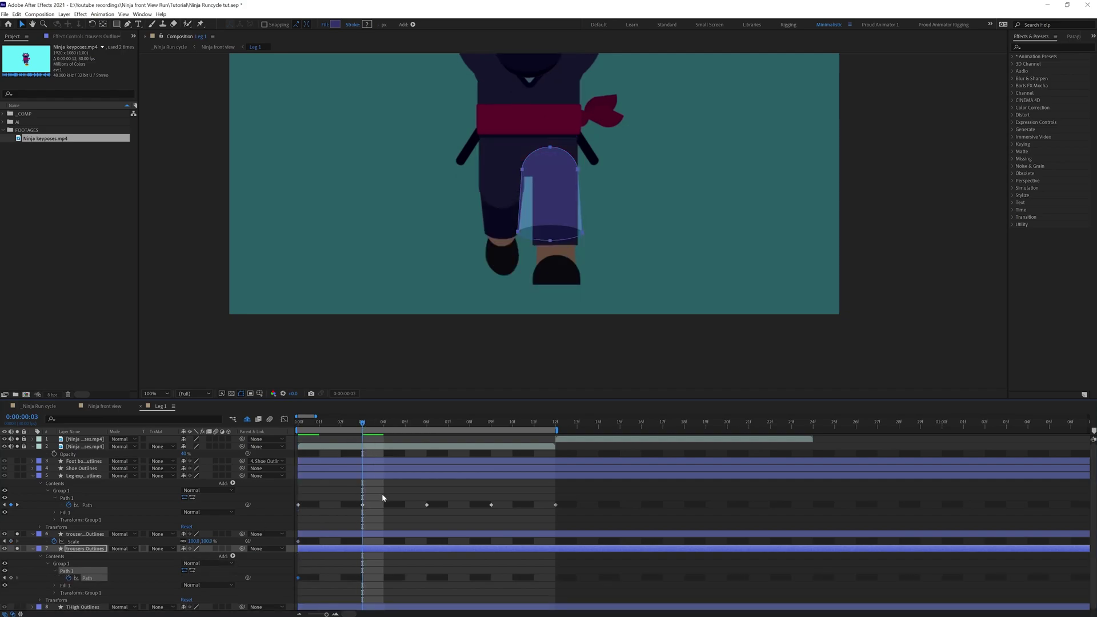
- At frame 3, select the hem points of the trousers Outlines path and narrow the hem with a free transform
{"action": "key", "text": "period"}
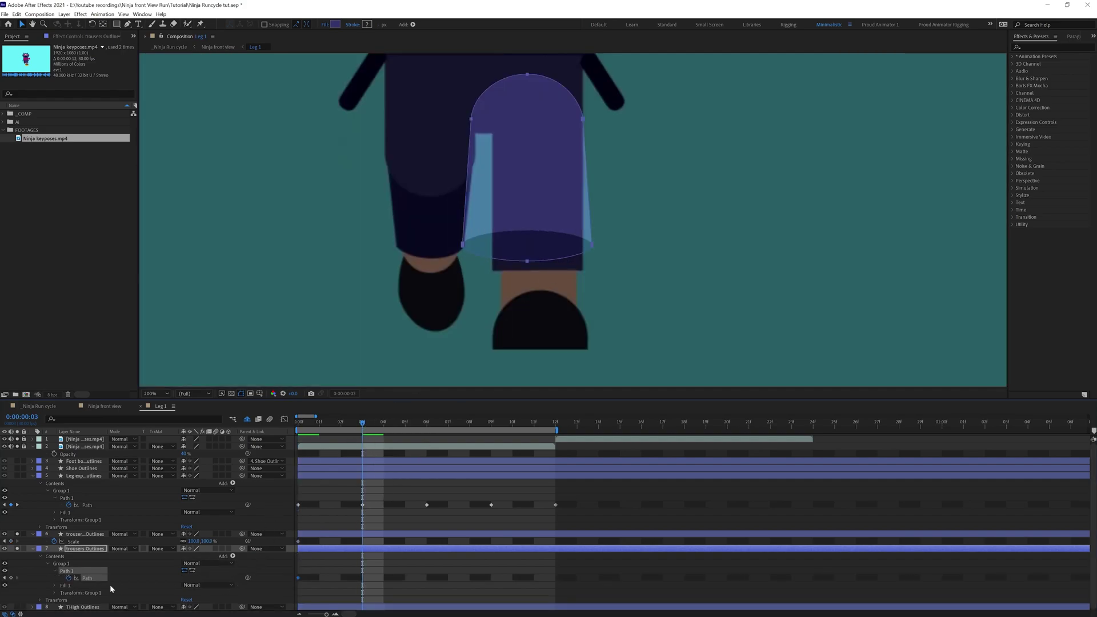
{"action": "left_click_drag", "start_coordinate": [440, 225], "coordinate": [599, 255]}
{"action": "key", "text": "ctrl+t"}
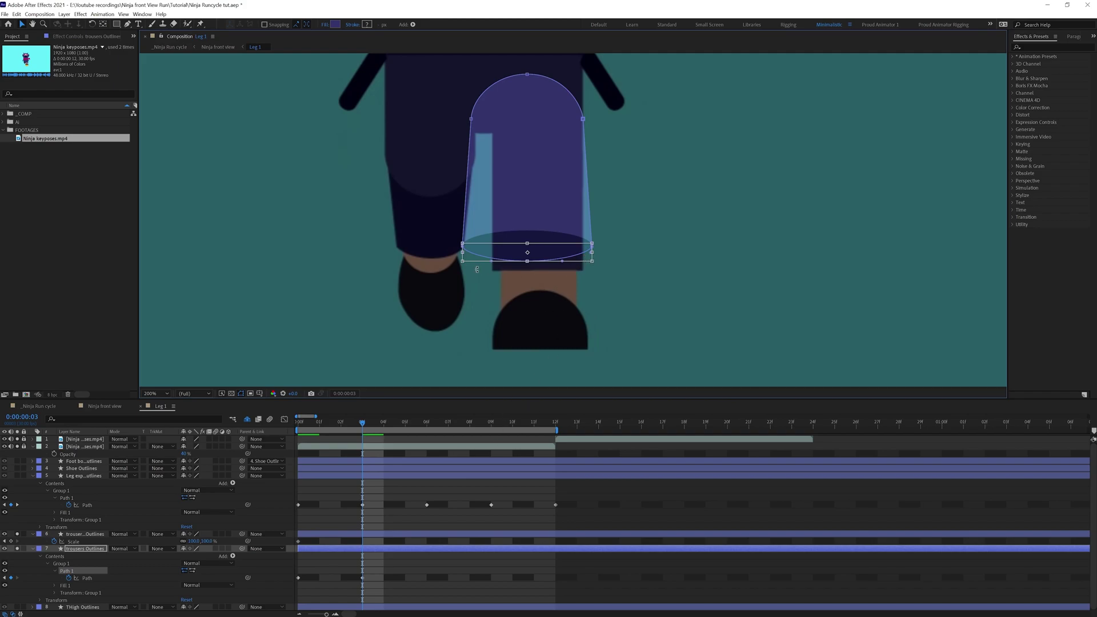
{"action": "key", "text": "comma"}
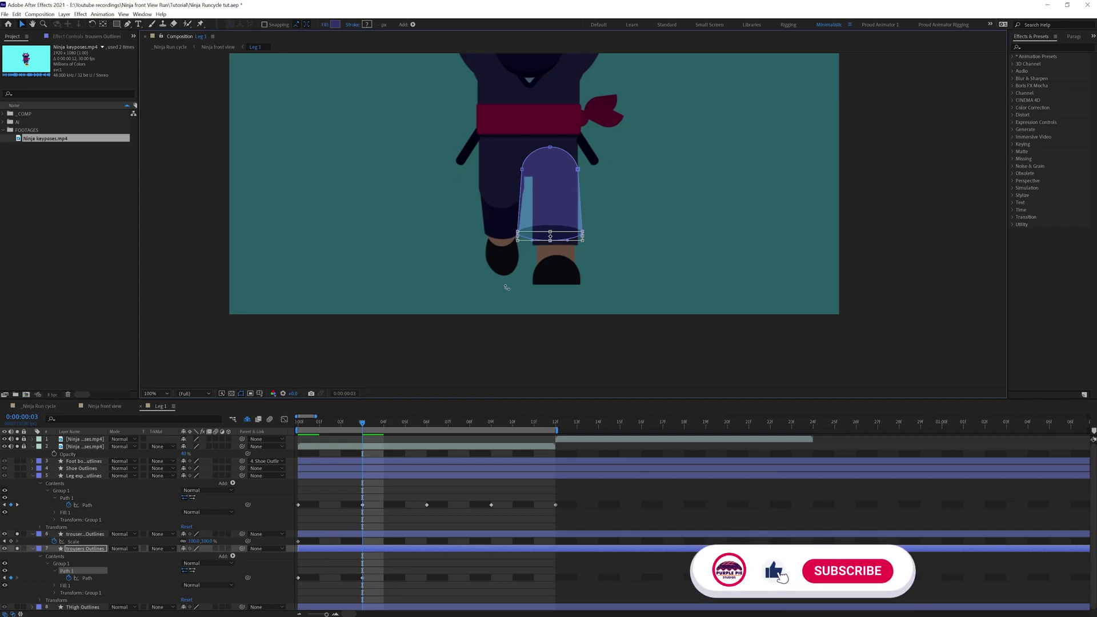
{"action": "key", "text": "period"}
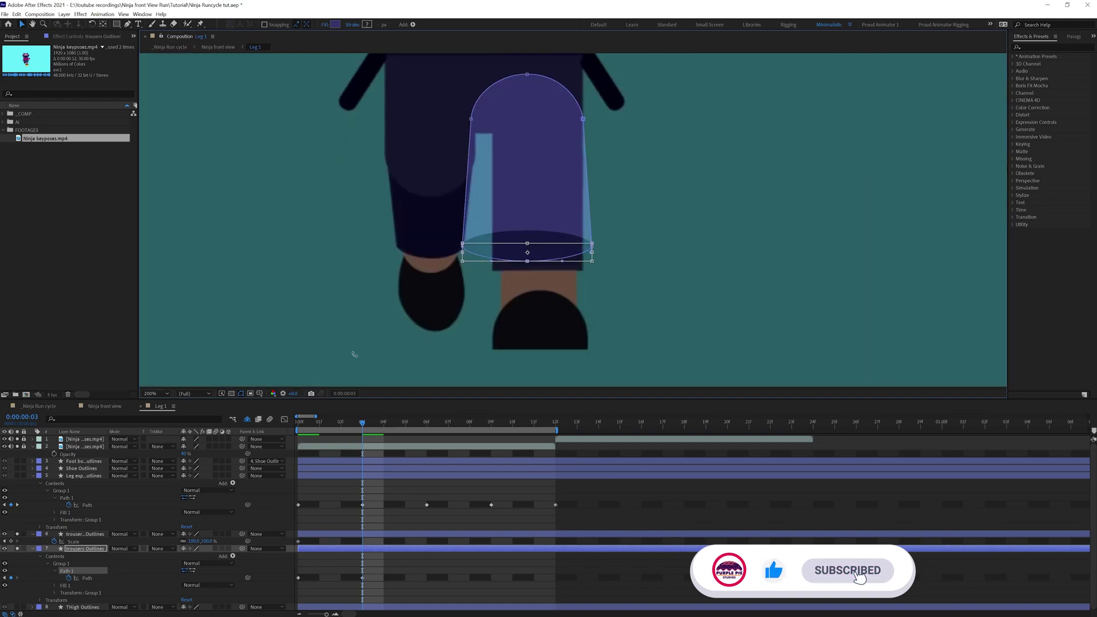
{"action": "left_click", "coordinate": [95, 565]}
{"action": "left_click", "coordinate": [86, 571]}
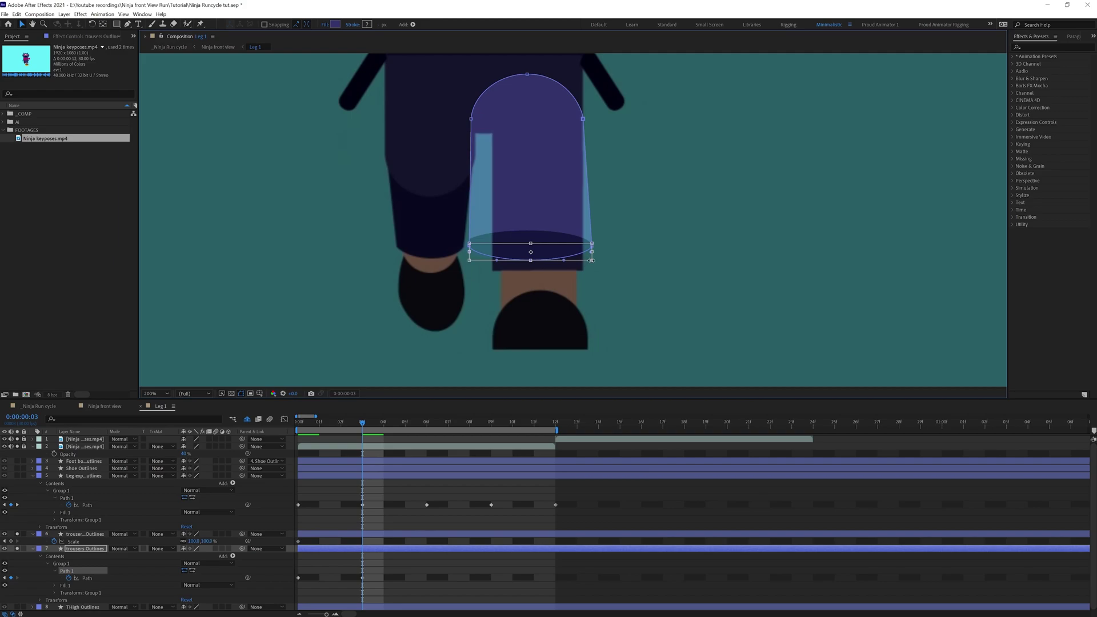
{"action": "left_click_drag", "start_coordinate": [591, 261], "coordinate": [587, 259]}
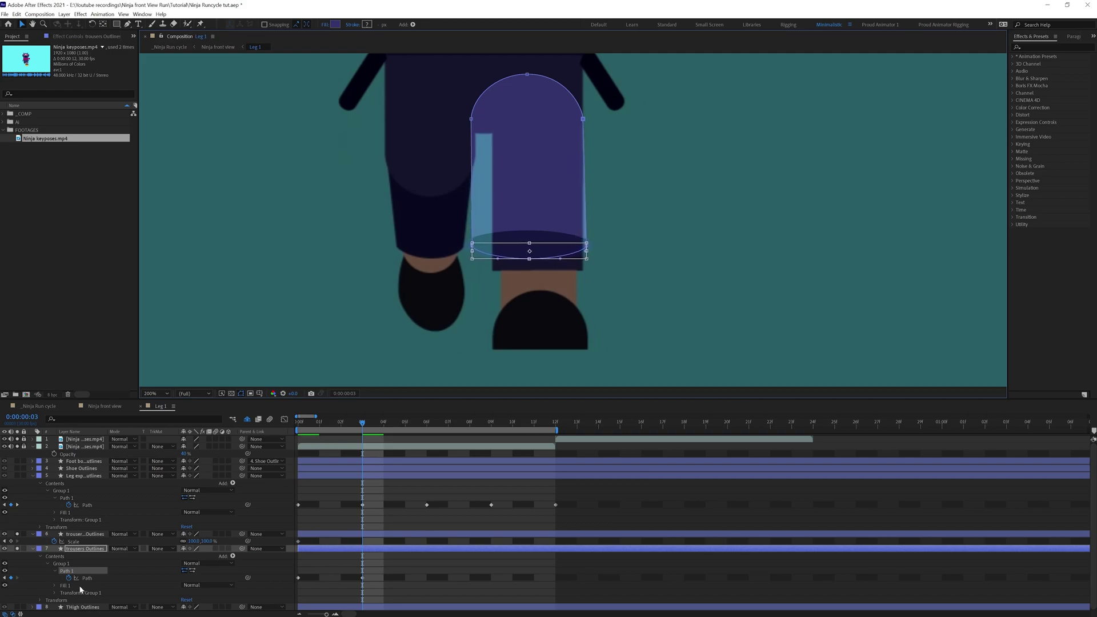
- Scale and reposition the whole trousers Outlines path at frame 3 to match the reference trouser leg
{"action": "left_click", "coordinate": [86, 578]}
{"action": "key", "text": "ctrl+t"}
{"action": "left_click_drag", "start_coordinate": [500, 134], "coordinate": [520, 157]}
{"action": "left_click_drag", "start_coordinate": [605, 96], "coordinate": [583, 132]}
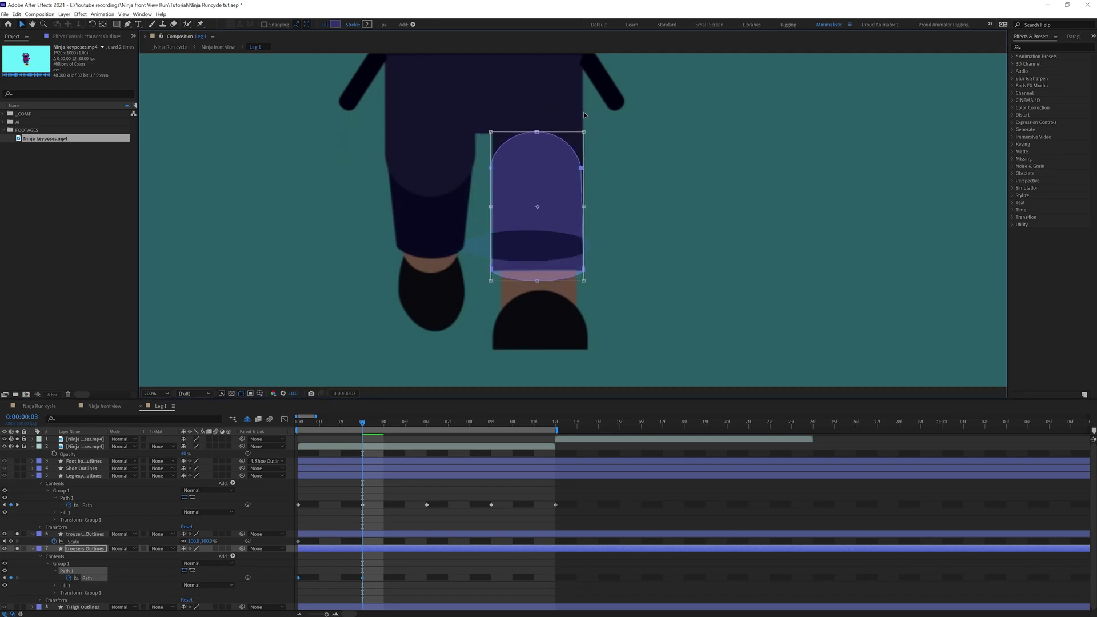
{"action": "scroll", "coordinate": [514, 167], "scroll_direction": "up", "scroll_amount": 1}
{"action": "left_click_drag", "start_coordinate": [514, 167], "coordinate": [510, 186]}
- Flatten the trousers hem at frame 3 by aligning its points and handles with the straight edge in the reference
{"action": "left_click", "coordinate": [85, 571]}
{"action": "double_click", "coordinate": [586, 194]}
{"action": "left_click_drag", "start_coordinate": [497, 329], "coordinate": [500, 328]}
{"action": "key", "text": "Escape"}
{"action": "left_click_drag", "start_coordinate": [594, 338], "coordinate": [589, 337]}
{"action": "left_click_drag", "start_coordinate": [500, 360], "coordinate": [499, 341]}
{"action": "mouse_move", "coordinate": [409, 348]}
{"action": "left_mouse_down"}
{"action": "mouse_move", "coordinate": [424, 342]}
{"action": "mouse_move", "coordinate": [407, 341]}
{"action": "left_mouse_up"}
{"action": "left_click_drag", "start_coordinate": [425, 344], "coordinate": [430, 341]}
{"action": "left_click_drag", "start_coordinate": [586, 348], "coordinate": [578, 345]}
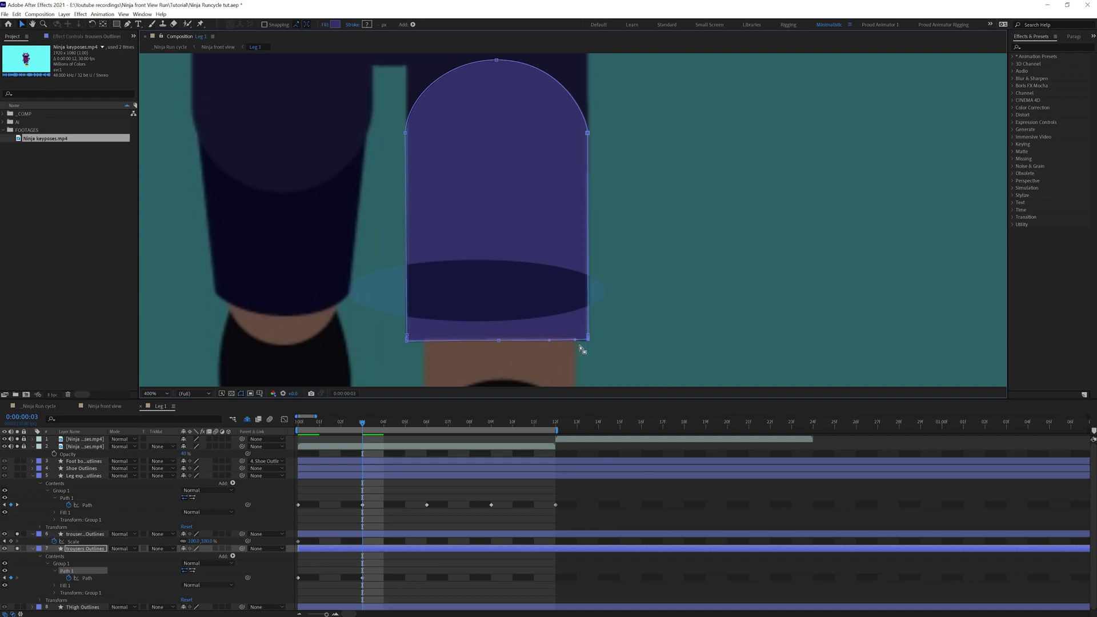
- Add a position keyframe to the inner trouser opening at frame 0 and return to frame 3 with its scale also shown
{"action": "left_click", "coordinate": [328, 534]}
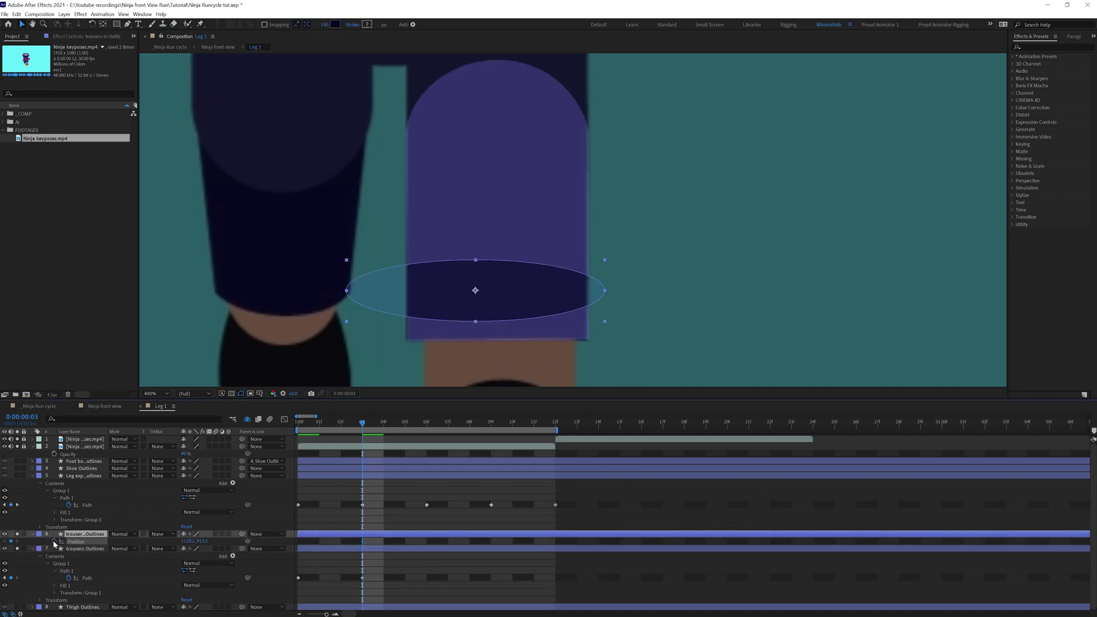
{"action": "key", "text": "shift+s"}
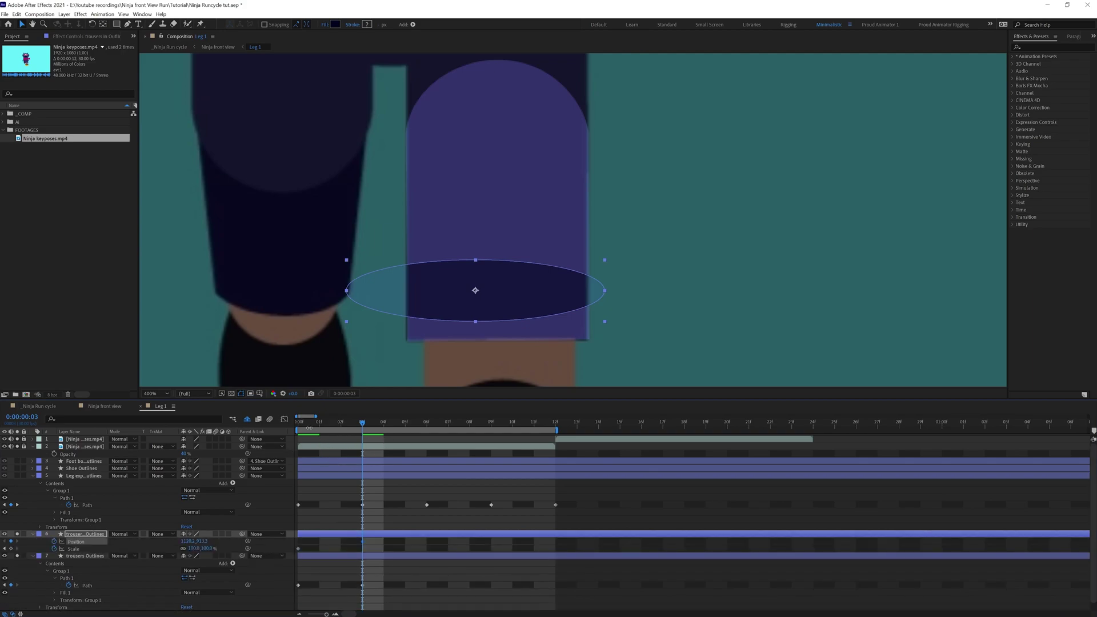
{"action": "key", "text": "Home"}
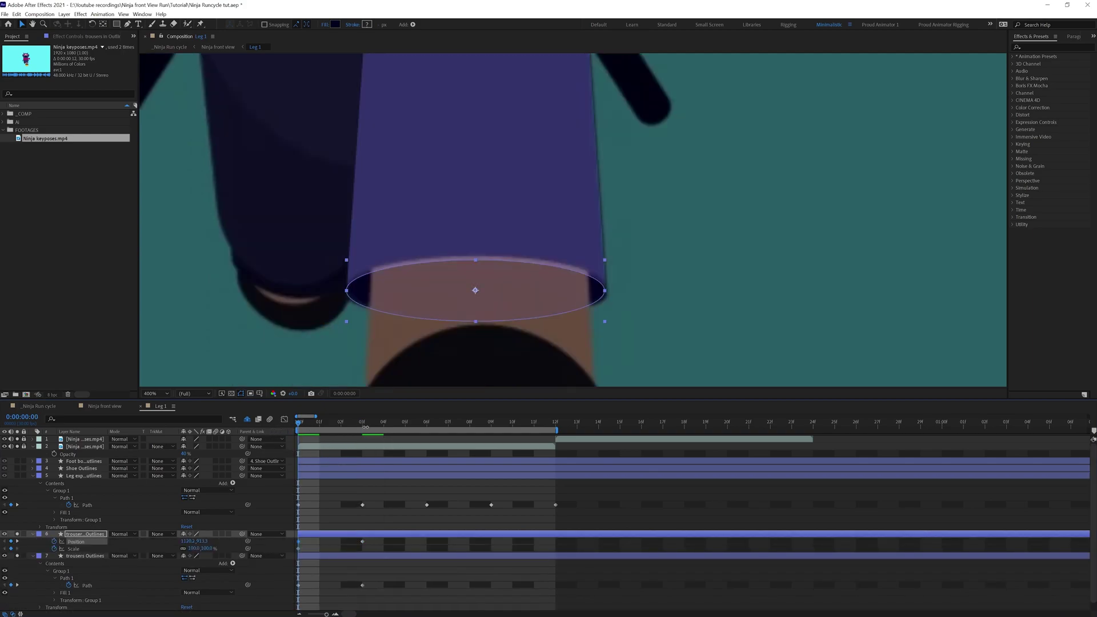
{"action": "key", "text": "k"}
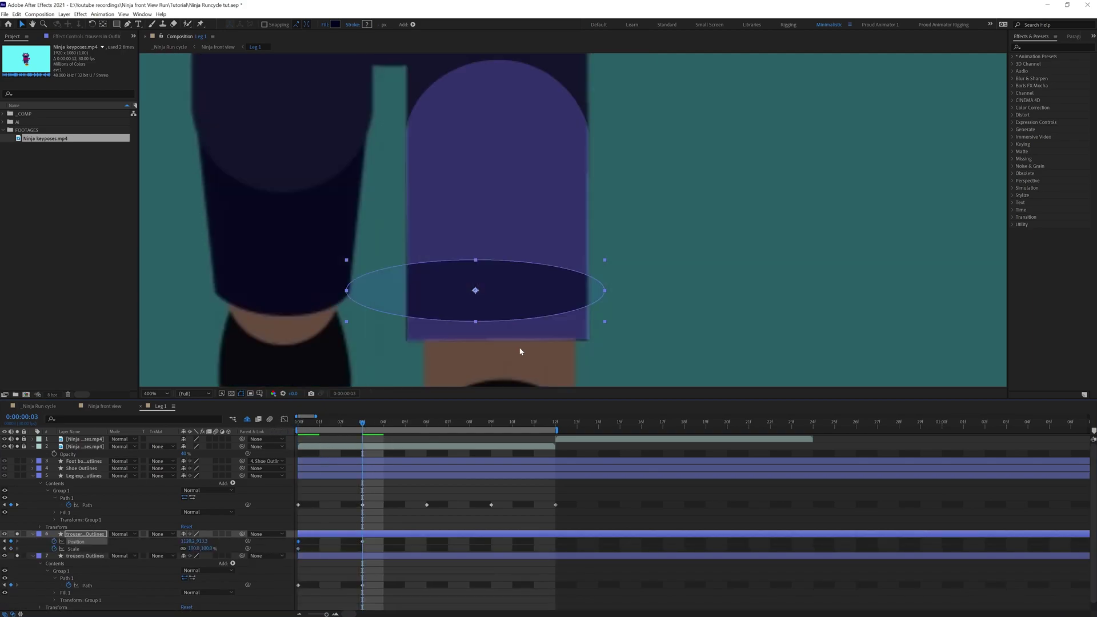
- At frame 3, fit the inner trouser opening to the hem's position and width and set its vertical scale to 0%
{"action": "left_click_drag", "start_coordinate": [507, 295], "coordinate": [532, 342]}
{"action": "left_click_drag", "start_coordinate": [629, 342], "coordinate": [591, 346]}
{"action": "left_click_drag", "start_coordinate": [424, 337], "coordinate": [420, 337]}
{"action": "left_click_drag", "start_coordinate": [585, 338], "coordinate": [588, 338]}
{"action": "left_click_drag", "start_coordinate": [561, 339], "coordinate": [560, 342]}
{"action": "left_click", "coordinate": [327, 544]}
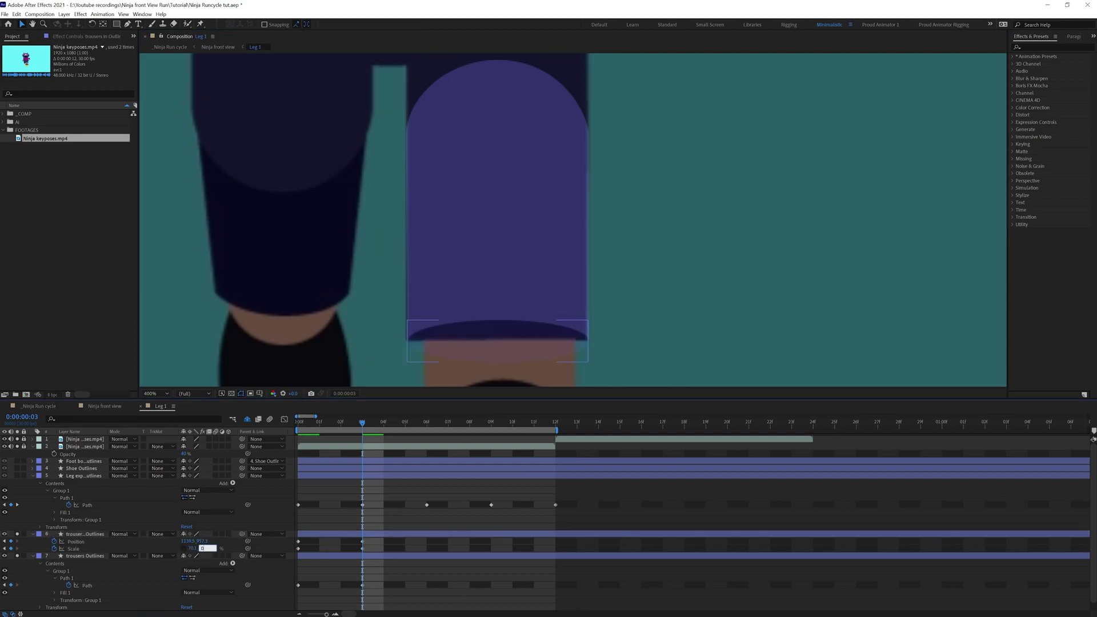
{"action": "type", "text": "0"}
{"action": "key", "text": "Return"}
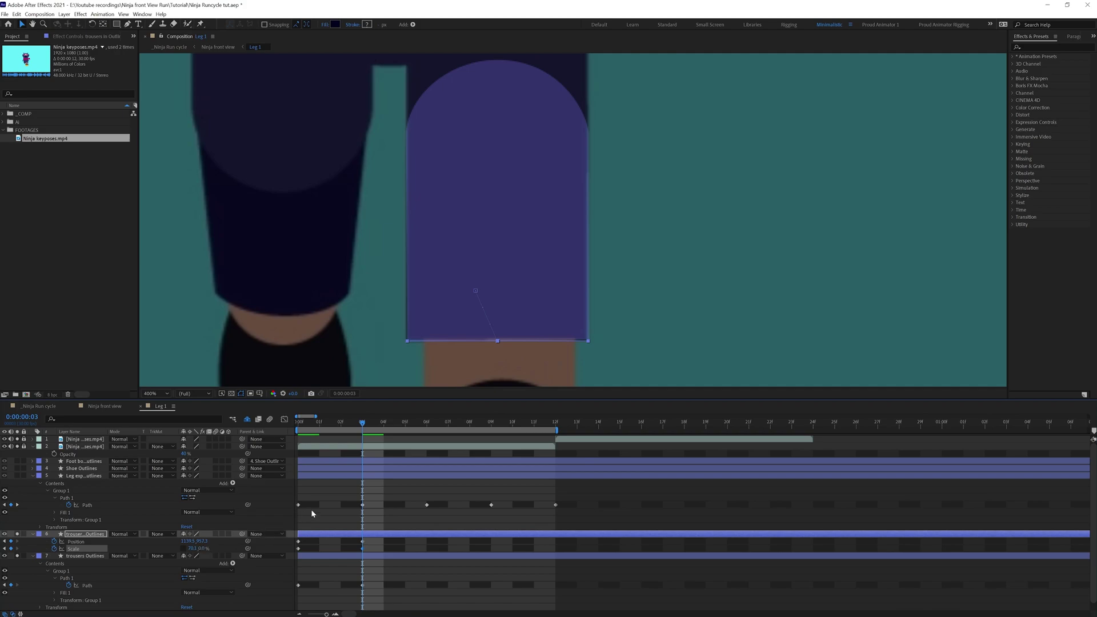
- At frame 6, shrink the whole trousers Outlines path to the size of the raised leg in the reference
{"action": "left_click", "coordinate": [428, 425]}
{"action": "left_click", "coordinate": [94, 534]}
{"action": "left_click", "coordinate": [84, 585]}
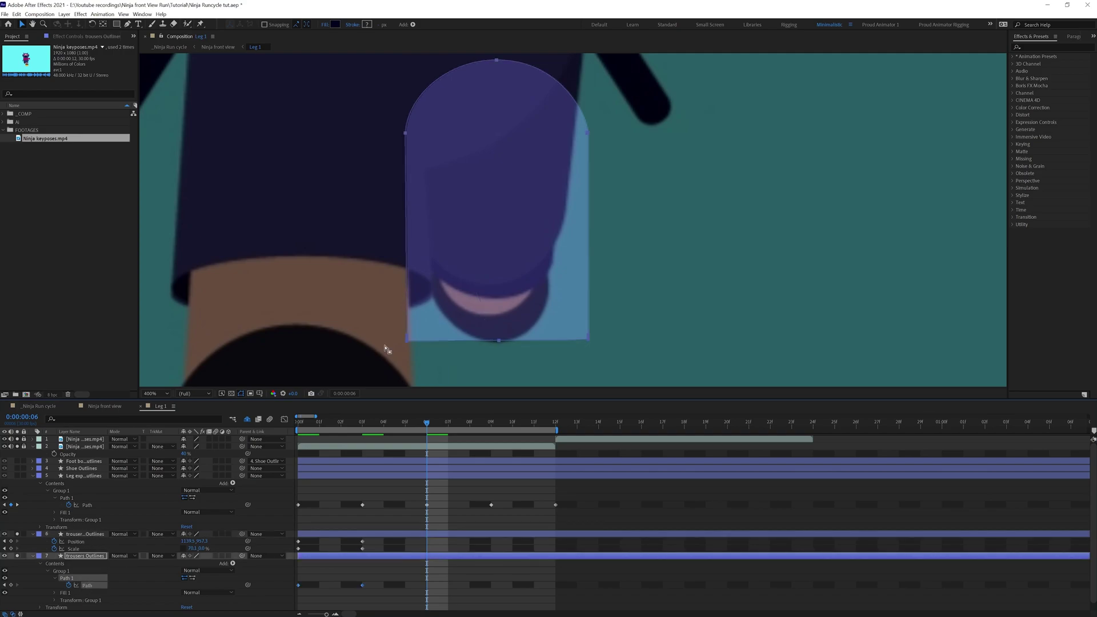
{"action": "double_click", "coordinate": [499, 340]}
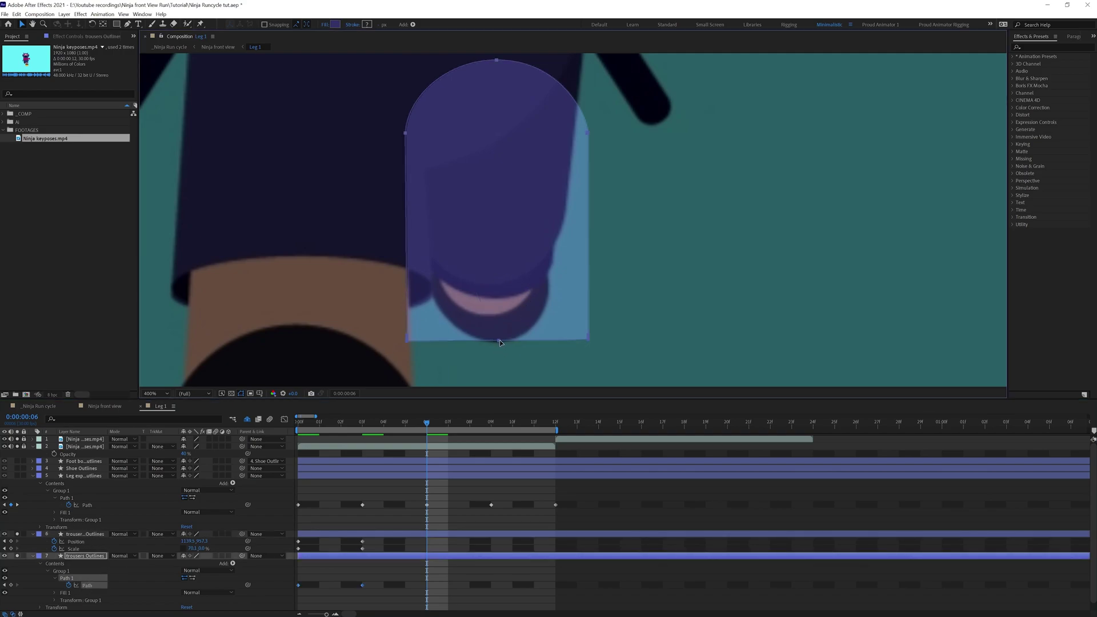
{"action": "left_click_drag", "start_coordinate": [589, 59], "coordinate": [550, 110]}
- Show only the trousers layer's keyframed path and curve the hem at frame 6 downward along the reference trouser edge
{"action": "scroll", "coordinate": [88, 494], "scroll_direction": "down", "scroll_amount": 1}
{"action": "left_click", "coordinate": [94, 547]}
{"action": "key", "text": "u"}
{"action": "key", "text": "u"}
{"action": "key", "text": "u"}
{"action": "left_click", "coordinate": [87, 563]}
{"action": "scroll", "coordinate": [475, 350], "scroll_direction": "up", "scroll_amount": 1}
{"action": "left_click", "coordinate": [298, 348]}
{"action": "left_click_drag", "start_coordinate": [273, 323], "coordinate": [299, 324]}
{"action": "left_click_drag", "start_coordinate": [527, 349], "coordinate": [530, 315]}
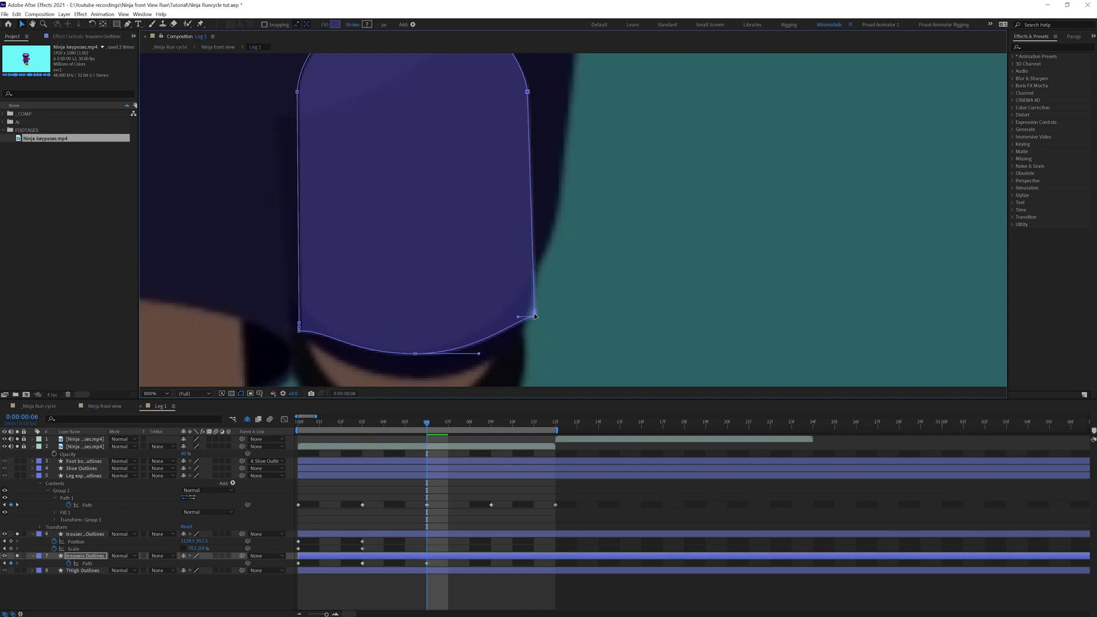
{"action": "left_click_drag", "start_coordinate": [414, 354], "coordinate": [412, 376]}
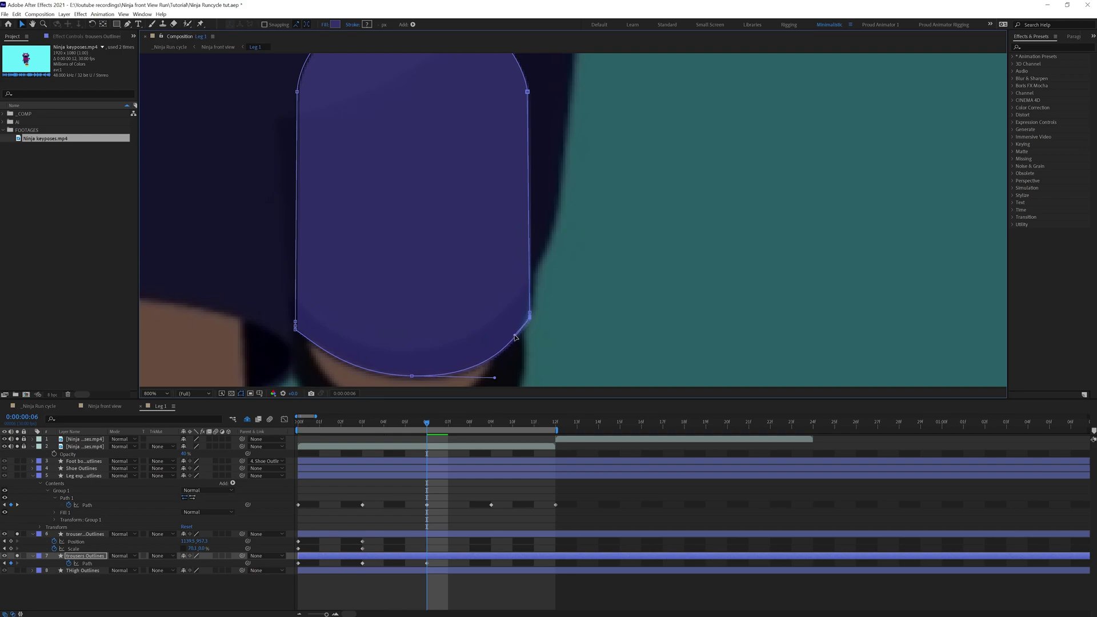
- Lower and widen the rounded upper end of the trousers path at frame 6, refining its side points and curve handles
{"action": "scroll", "coordinate": [547, 301], "scroll_direction": "down", "scroll_amount": 1}
{"action": "double_click", "coordinate": [537, 198]}
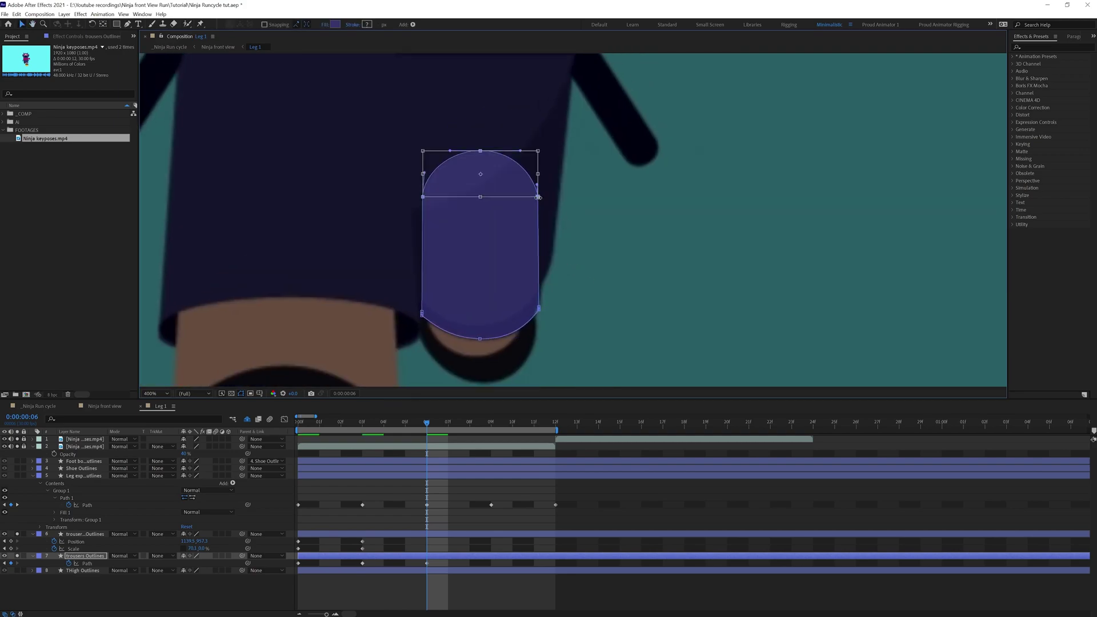
{"action": "left_click_drag", "start_coordinate": [508, 183], "coordinate": [542, 192]}
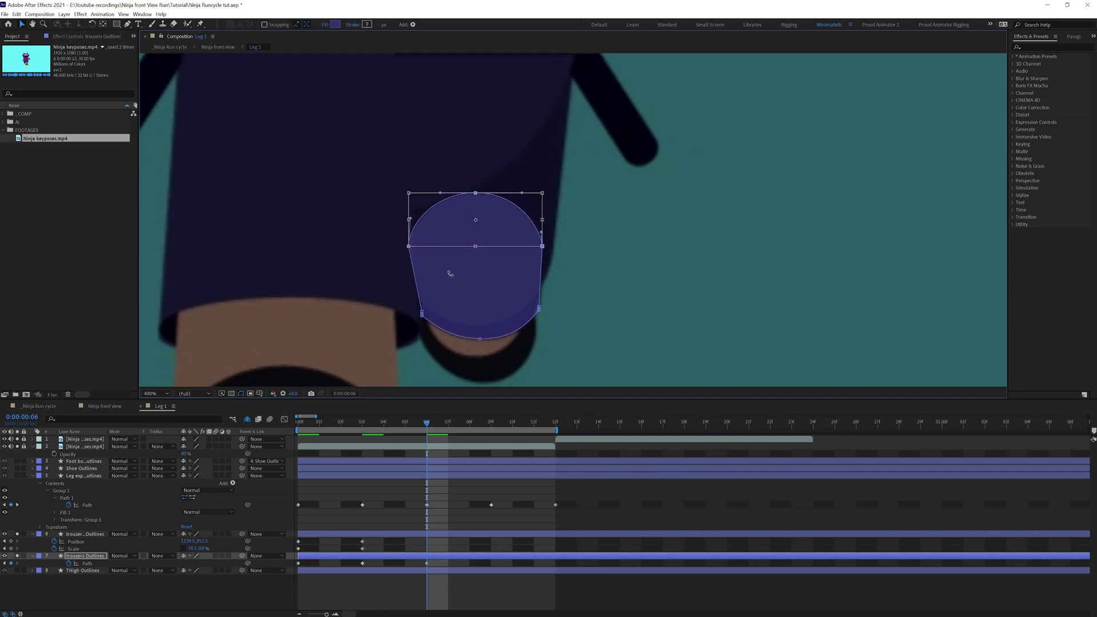
{"action": "left_click", "coordinate": [86, 564]}
{"action": "left_click", "coordinate": [409, 246]}
{"action": "left_click_drag", "start_coordinate": [410, 247], "coordinate": [409, 219]}
{"action": "left_click", "coordinate": [542, 246], "text": "ctrl+alt"}
{"action": "key", "text": "Return"}
{"action": "left_click_drag", "start_coordinate": [542, 246], "coordinate": [550, 273]}
{"action": "left_click_drag", "start_coordinate": [546, 247], "coordinate": [549, 250]}
{"action": "left_click_drag", "start_coordinate": [476, 193], "coordinate": [478, 192]}
{"action": "left_click_drag", "start_coordinate": [421, 312], "coordinate": [419, 305]}
- At frame 9, raise the upper points of the trousers path and lower its hem points toward the reference leg
{"action": "left_click", "coordinate": [491, 423]}
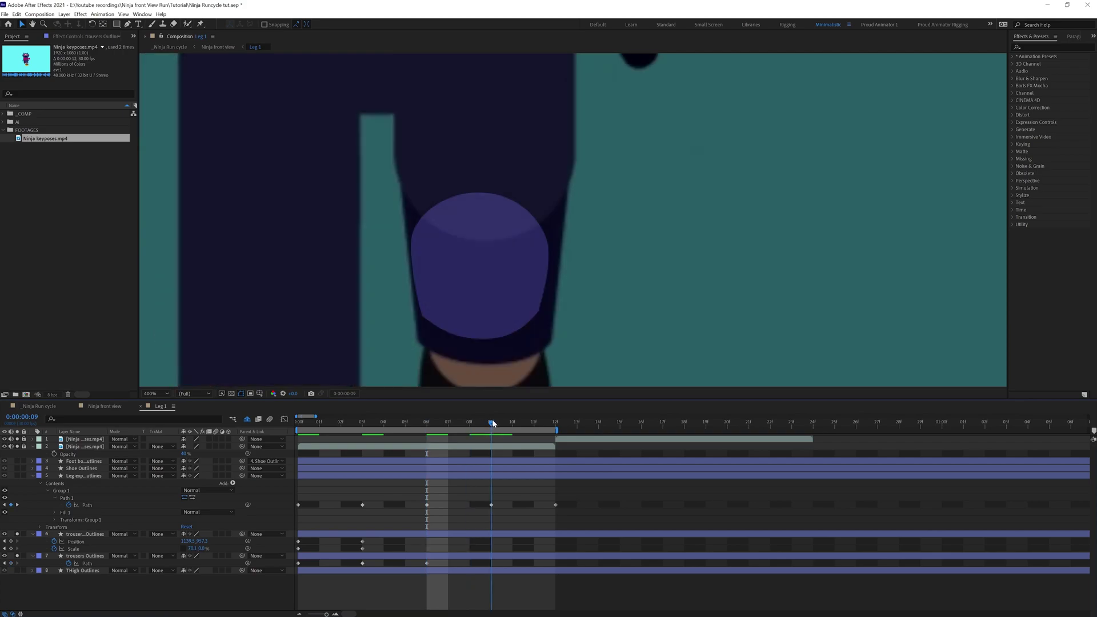
{"action": "left_click", "coordinate": [424, 293]}
{"action": "left_click_drag", "start_coordinate": [394, 201], "coordinate": [604, 290]}
{"action": "double_click", "coordinate": [478, 192]}
{"action": "left_click_drag", "start_coordinate": [489, 234], "coordinate": [490, 134]}
{"action": "double_click", "coordinate": [428, 289]}
{"action": "left_click_drag", "start_coordinate": [565, 286], "coordinate": [400, 354]}
- Refine the hem corners, side points and upper curve of the trousers path at frame 9 to follow the reference outline
{"action": "double_click", "coordinate": [480, 338]}
{"action": "left_click_drag", "start_coordinate": [480, 329], "coordinate": [487, 353]}
{"action": "double_click", "coordinate": [487, 352]}
{"action": "left_click_drag", "start_coordinate": [417, 301], "coordinate": [442, 348]}
{"action": "left_click_drag", "start_coordinate": [428, 339], "coordinate": [414, 305]}
{"action": "left_click_drag", "start_coordinate": [410, 147], "coordinate": [399, 107]}
{"action": "left_click_drag", "start_coordinate": [477, 93], "coordinate": [478, 87]}
{"action": "left_click_drag", "start_coordinate": [547, 149], "coordinate": [569, 154]}
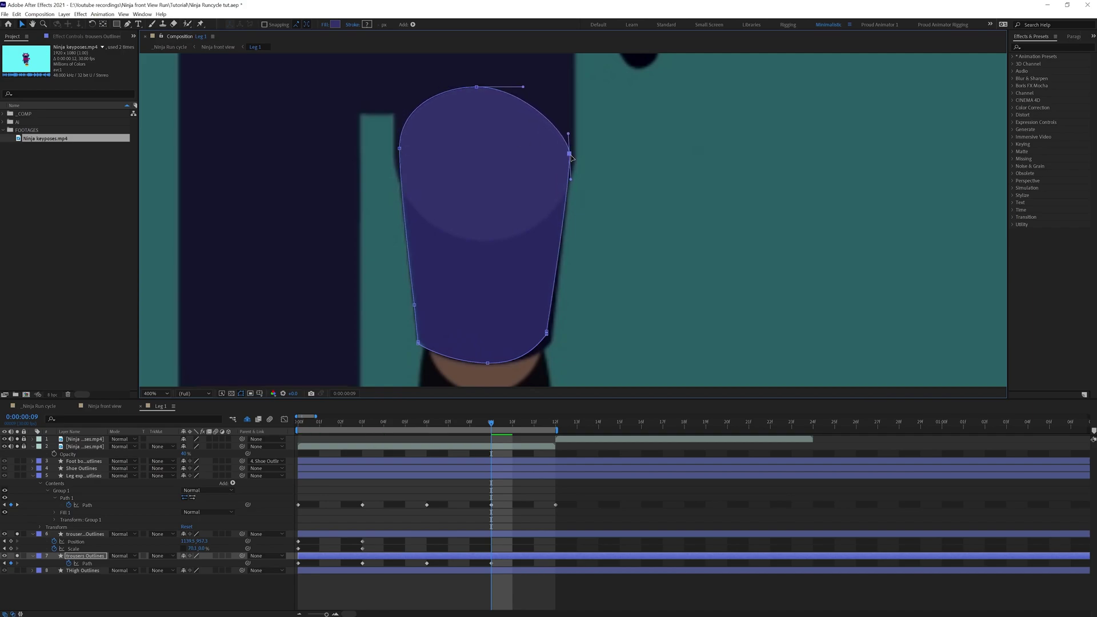
{"action": "left_click_drag", "start_coordinate": [561, 317], "coordinate": [552, 340]}
{"action": "left_click_drag", "start_coordinate": [573, 173], "coordinate": [565, 101]}
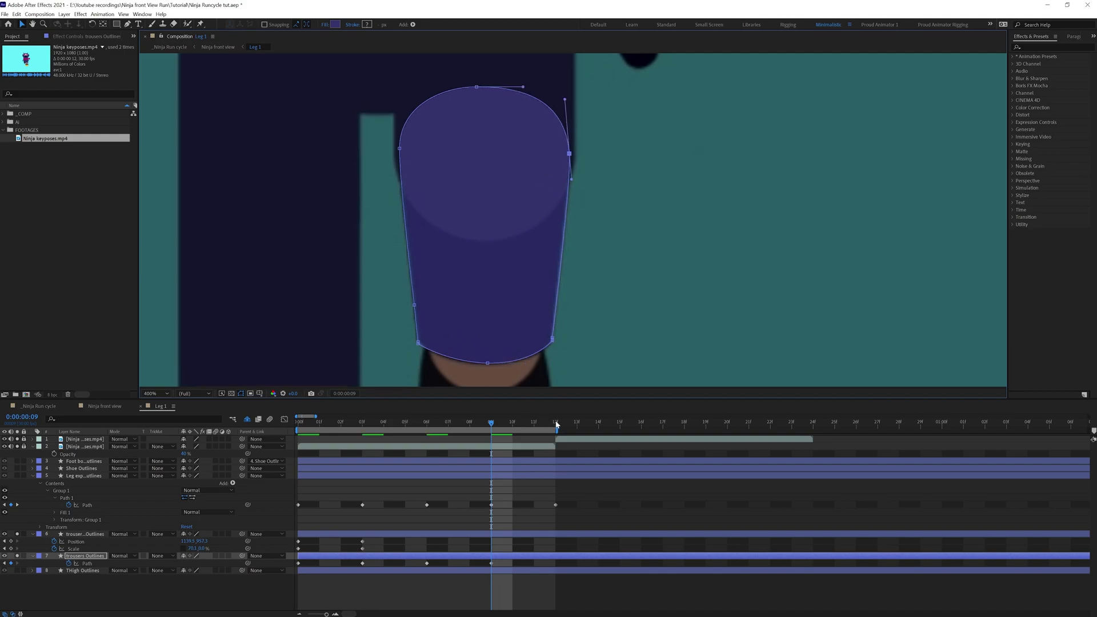
- Copy the trousers Outlines path keyframe from frame 0 to frame 12
{"action": "left_click", "coordinate": [556, 424]}
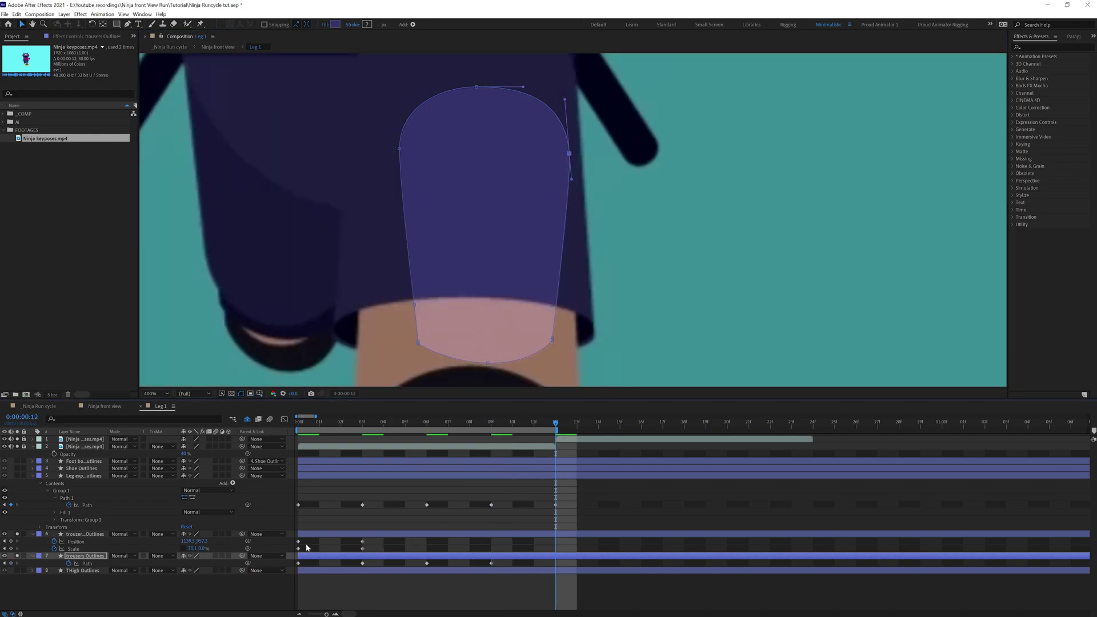
{"action": "left_click_drag", "start_coordinate": [304, 562], "coordinate": [289, 571]}
{"action": "key", "text": "ctrl+c"}
{"action": "key", "text": "ctrl+v"}
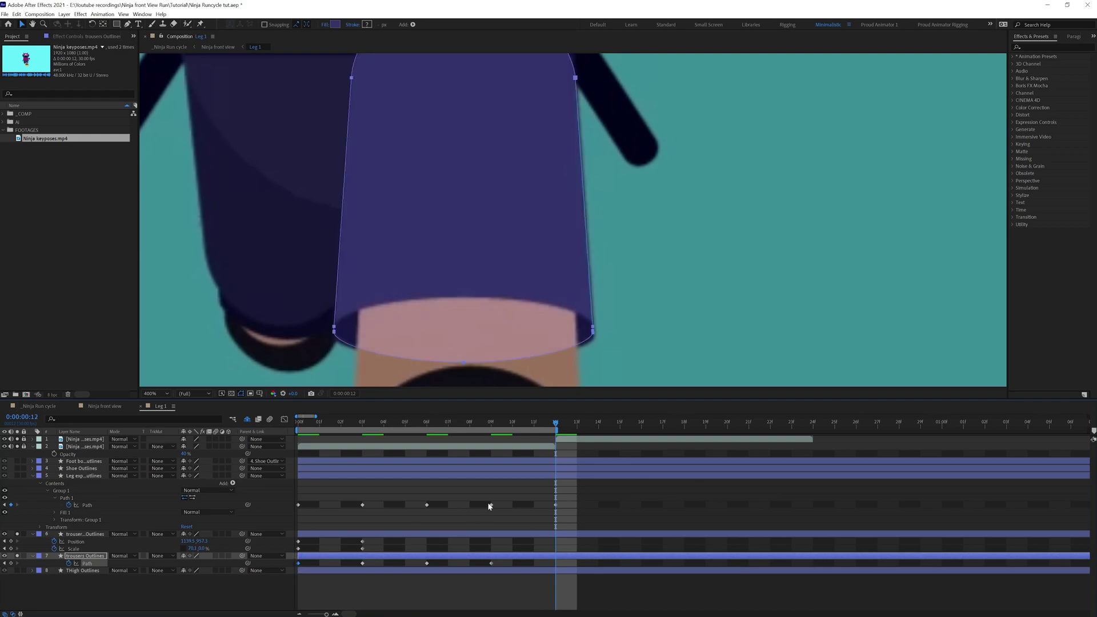
- Add position and scale keyframes to the inner trouser opening at frame 9 and copy its frame 0 keyframes to frame 12
{"action": "left_click", "coordinate": [490, 426]}
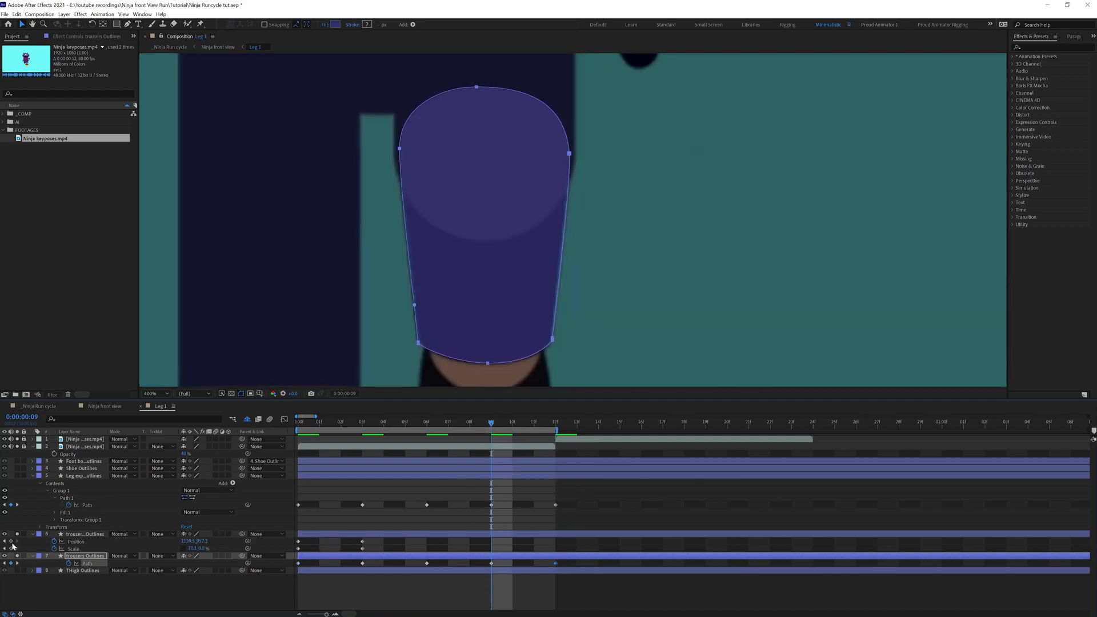
{"action": "left_click", "coordinate": [12, 546]}
{"action": "left_click", "coordinate": [556, 427]}
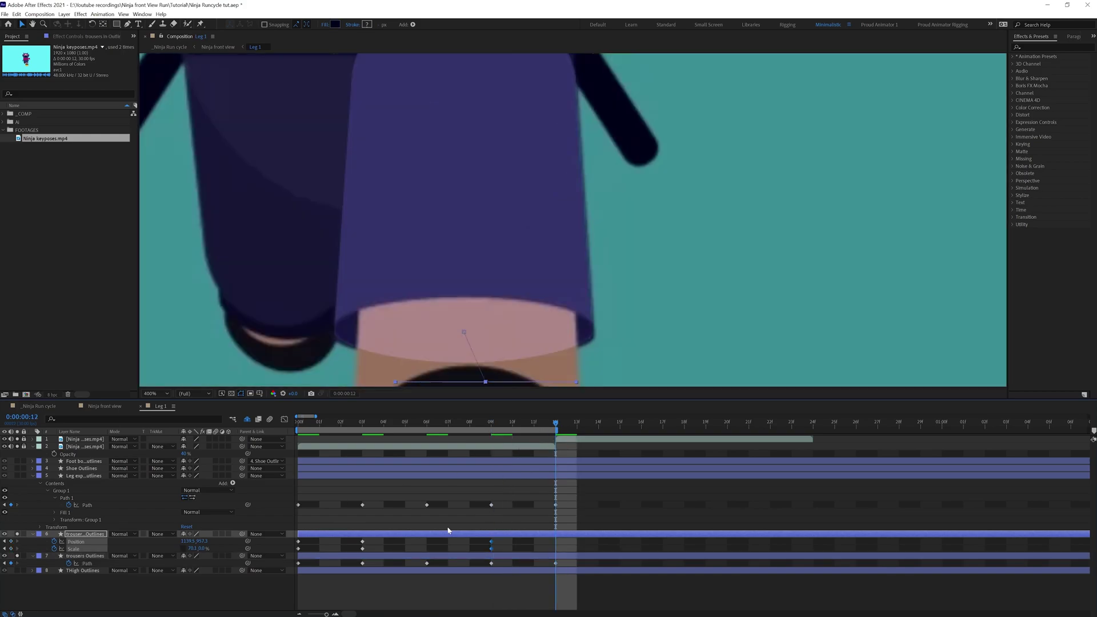
{"action": "key", "text": "ctrl+c"}
{"action": "key", "text": "ctrl+v"}
- At frame 11, reposition and resize the inner trouser opening to fit the trouser hem
{"action": "scroll", "coordinate": [519, 208], "scroll_direction": "down", "scroll_amount": 1}
{"action": "left_click", "coordinate": [326, 557], "text": "shift"}
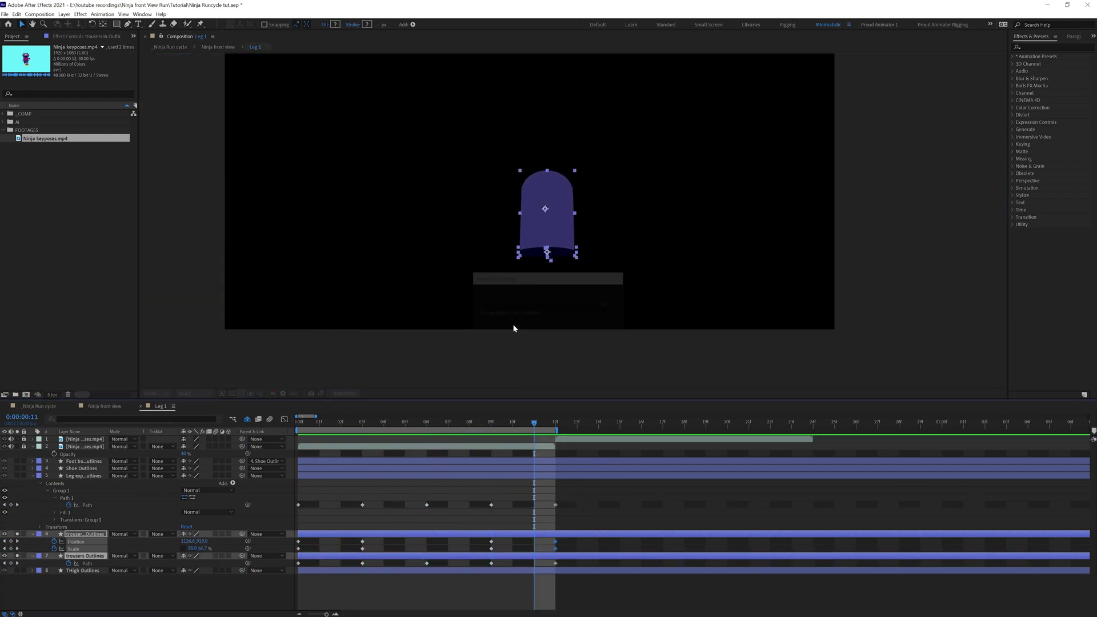
{"action": "scroll", "coordinate": [519, 312], "scroll_direction": "up", "scroll_amount": 1}
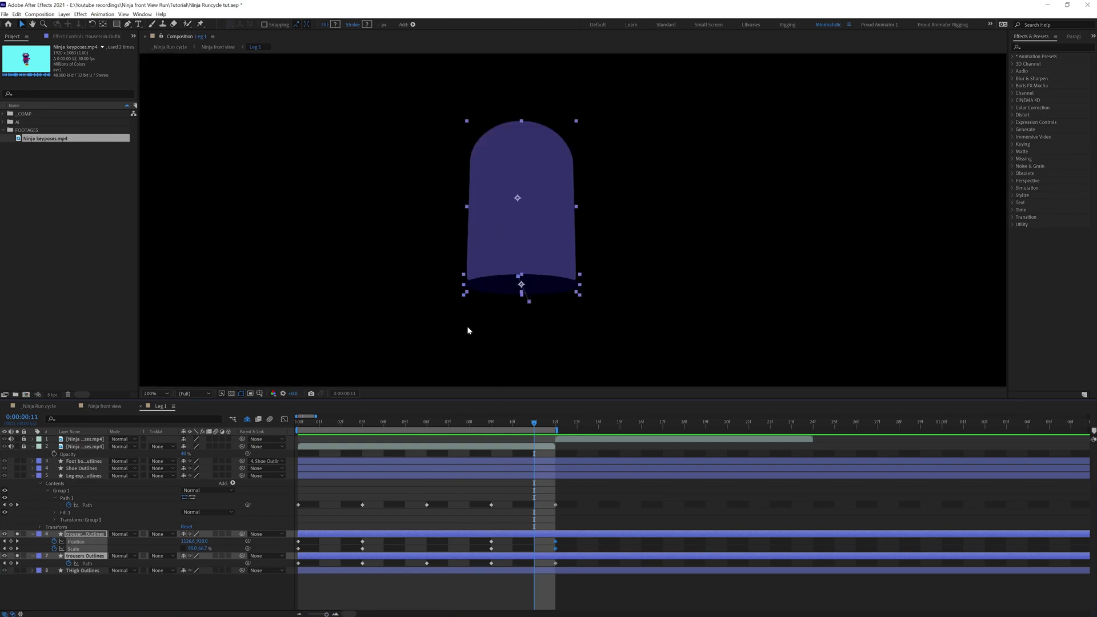
{"action": "scroll", "coordinate": [468, 331], "scroll_direction": "up", "scroll_amount": 1}
{"action": "scroll", "coordinate": [411, 233], "scroll_direction": "down", "scroll_amount": 1}
{"action": "left_click", "coordinate": [510, 495]}
{"action": "left_click", "coordinate": [530, 534]}
{"action": "left_click_drag", "start_coordinate": [558, 284], "coordinate": [558, 277]}
{"action": "left_click_drag", "start_coordinate": [593, 267], "coordinate": [583, 269]}
{"action": "left_click_drag", "start_coordinate": [476, 247], "coordinate": [478, 254]}
{"action": "left_click_drag", "start_coordinate": [511, 263], "coordinate": [586, 263]}
{"action": "left_click_drag", "start_coordinate": [575, 267], "coordinate": [577, 266]}
- Adjust the hem points of the trousers Outlines path at frame 11 to meet the inner opening
{"action": "left_click", "coordinate": [491, 564]}
{"action": "left_click_drag", "start_coordinate": [491, 303], "coordinate": [479, 268]}
{"action": "left_click_drag", "start_coordinate": [371, 271], "coordinate": [379, 268]}
- At frame 10, fit the inner trouser opening to the hem's position and width and set its vertical scale to 0%
{"action": "key", "text": "Page_Up"}
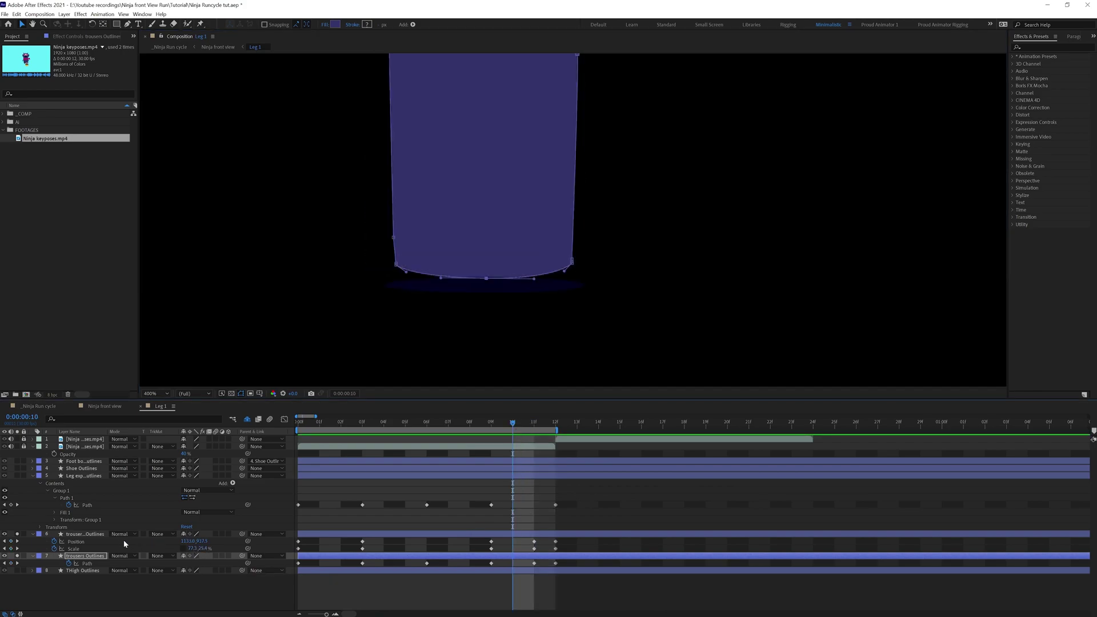
{"action": "left_click", "coordinate": [91, 534]}
{"action": "left_click_drag", "start_coordinate": [497, 285], "coordinate": [495, 269]}
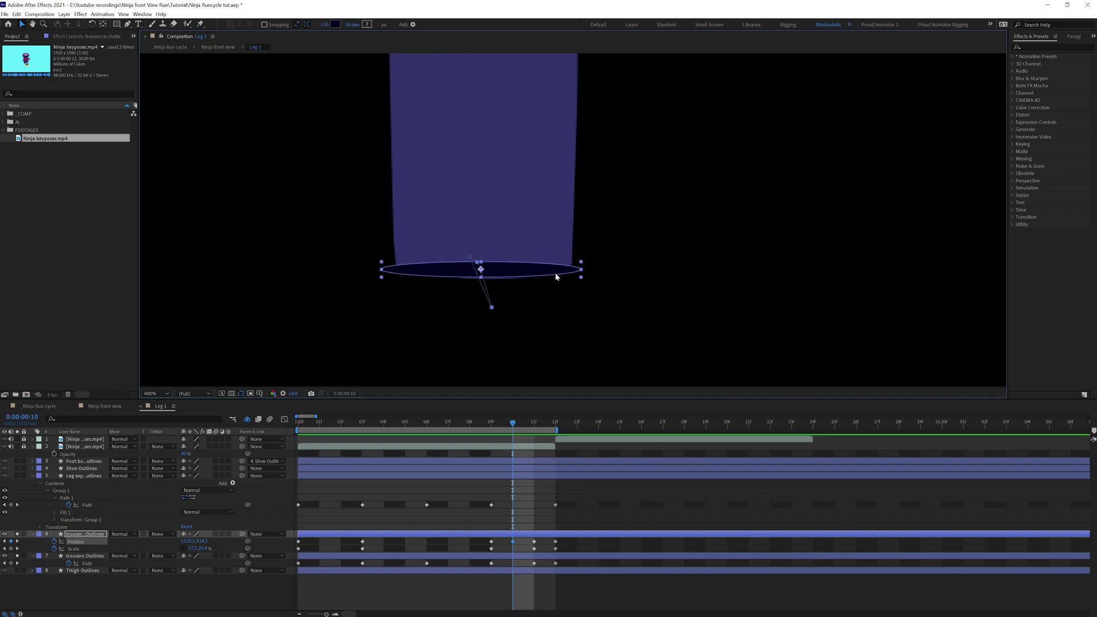
{"action": "left_click_drag", "start_coordinate": [581, 273], "coordinate": [570, 272]}
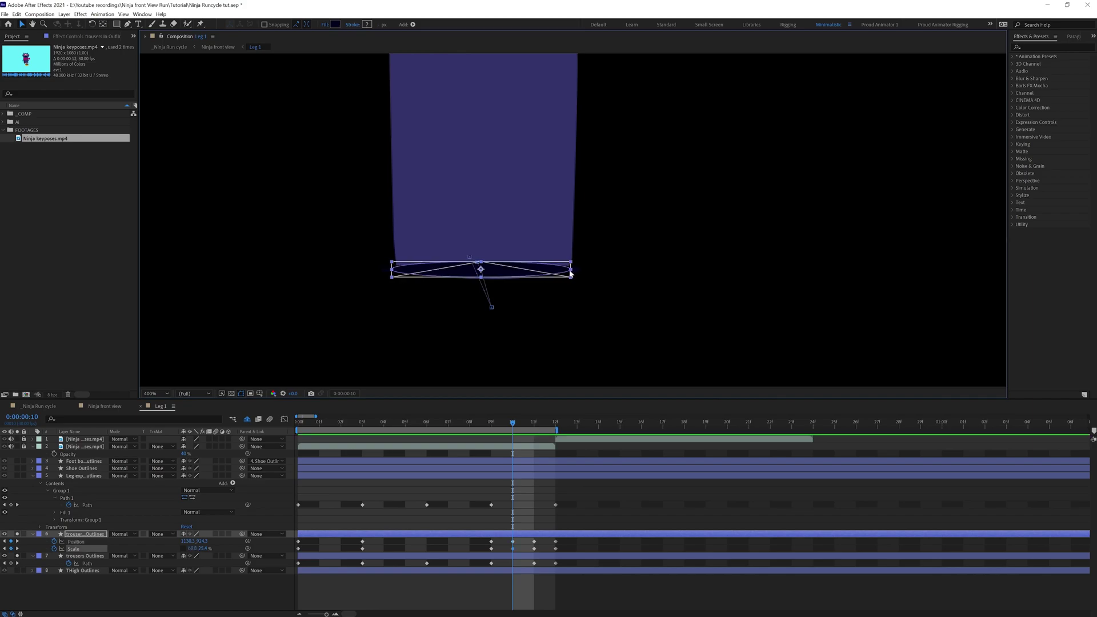
{"action": "left_click", "coordinate": [223, 548]}
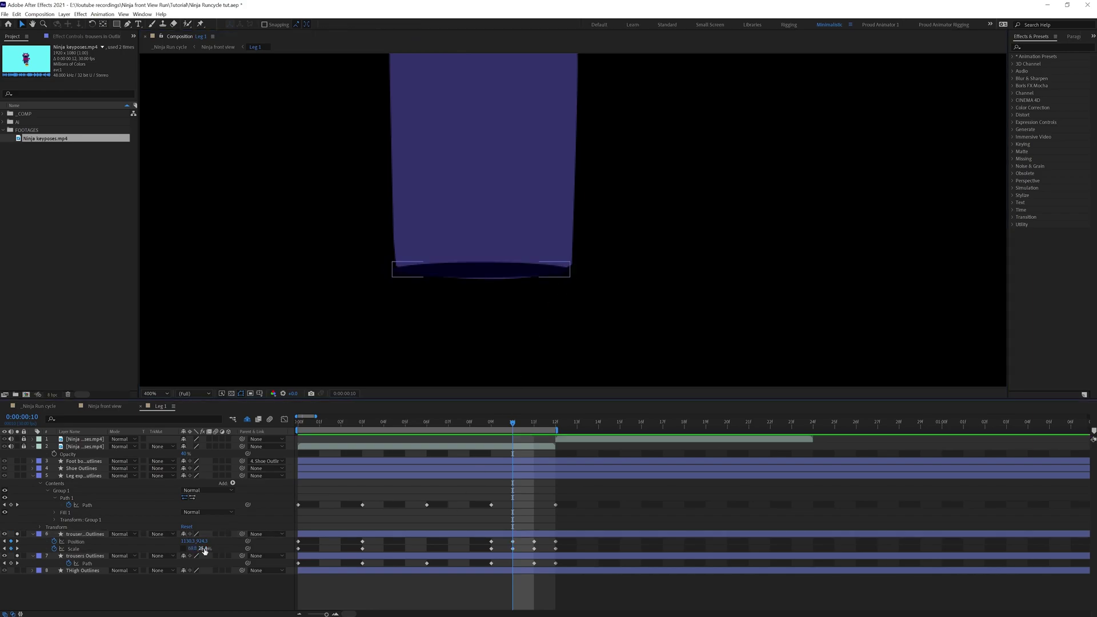
{"action": "type", "text": "0"}
{"action": "key", "text": "Return"}
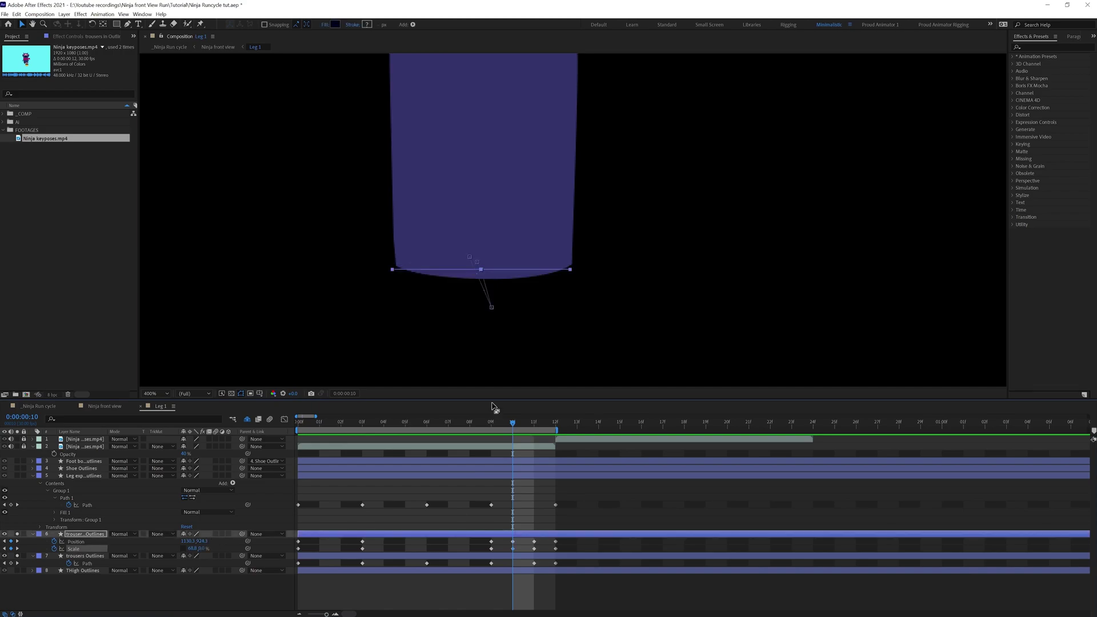
- Scrub through the trousers animation from frame 12 back to frame 0, clear the selection and preview the loop
{"action": "left_click", "coordinate": [557, 424]}
{"action": "left_click_drag", "start_coordinate": [558, 424], "coordinate": [298, 424]}
{"action": "key", "text": "F2"}
{"action": "scroll", "coordinate": [470, 280], "scroll_direction": "down", "scroll_amount": 2}
{"action": "key", "text": "space"}
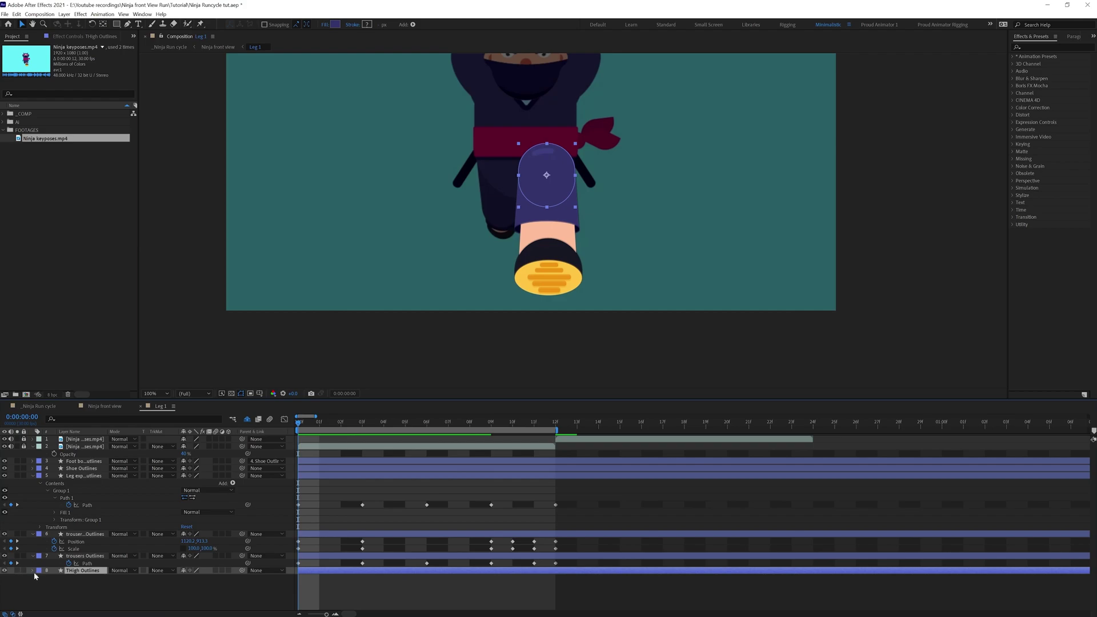
- Start keyframing the path of Thigh Outlines at frame 0
{"action": "left_click", "coordinate": [31, 571]}
{"action": "left_click", "coordinate": [40, 579]}
{"action": "left_click", "coordinate": [48, 586]}
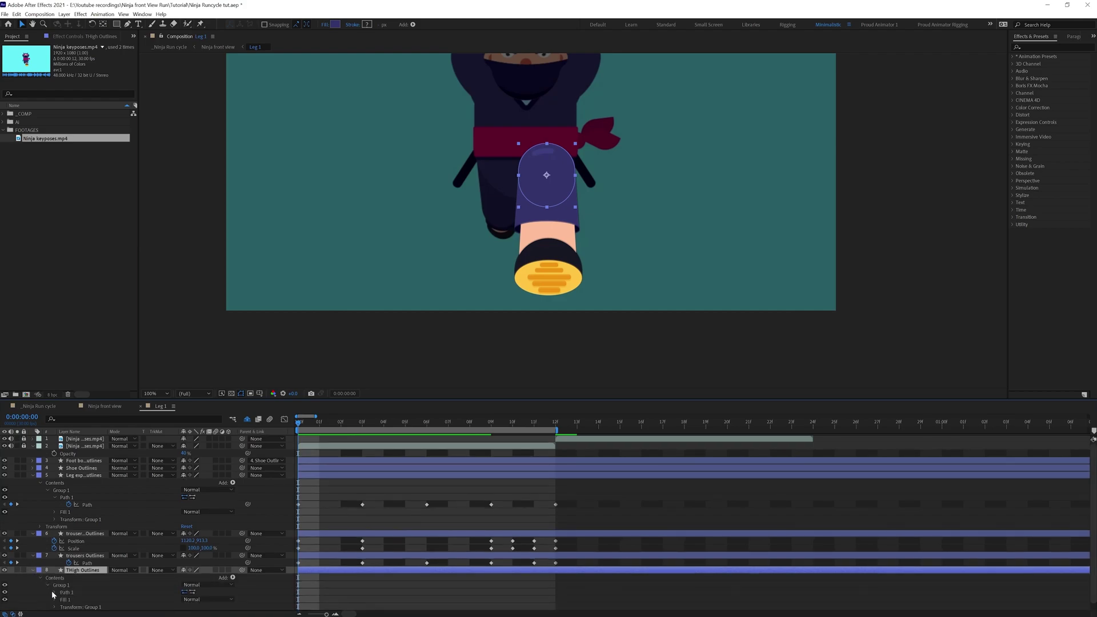
{"action": "left_click", "coordinate": [55, 594]}
{"action": "left_click", "coordinate": [69, 600]}
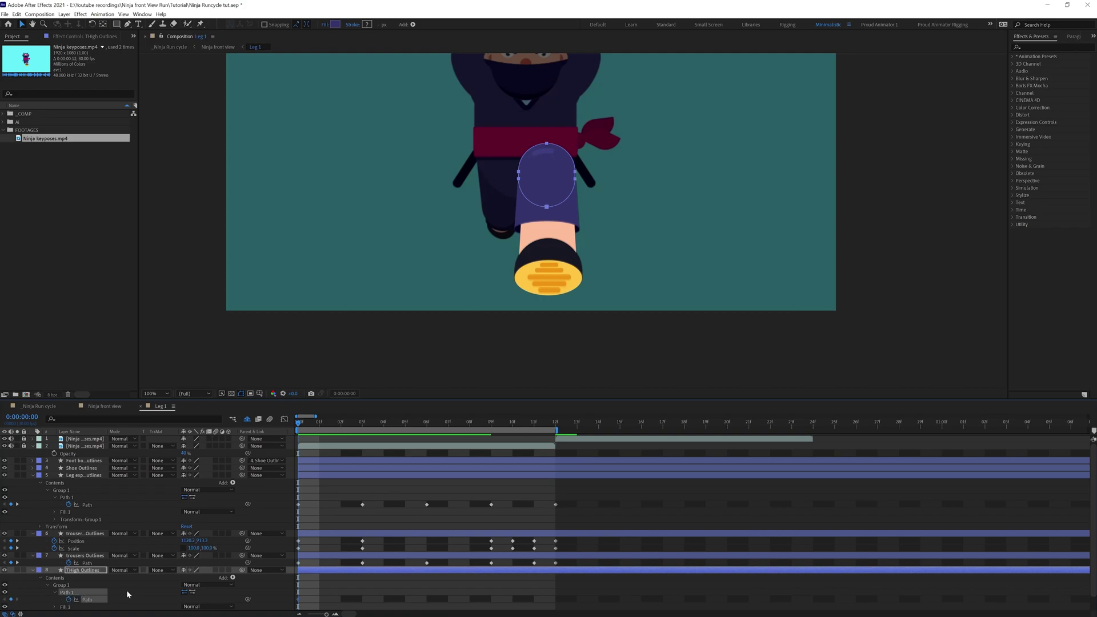
- At frame 3, scale the thigh path down to the width of the trouser leg
{"action": "left_click", "coordinate": [363, 426]}
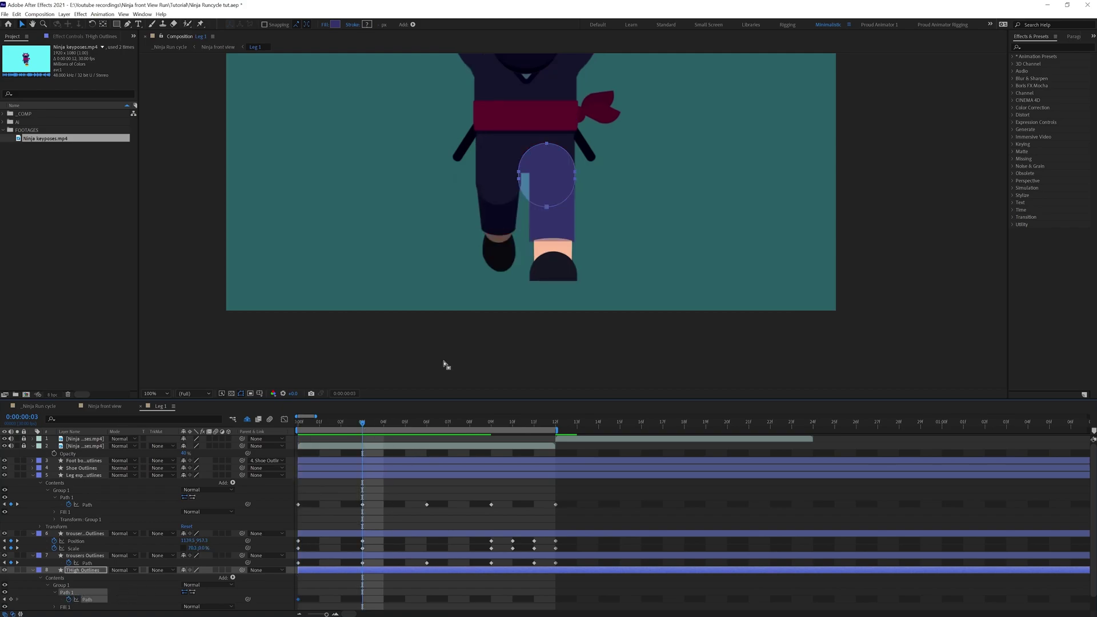
{"action": "key", "text": "period"}
{"action": "left_click_drag", "start_coordinate": [460, 149], "coordinate": [366, 199]}
{"action": "left_click_drag", "start_coordinate": [353, 120], "coordinate": [516, 253]}
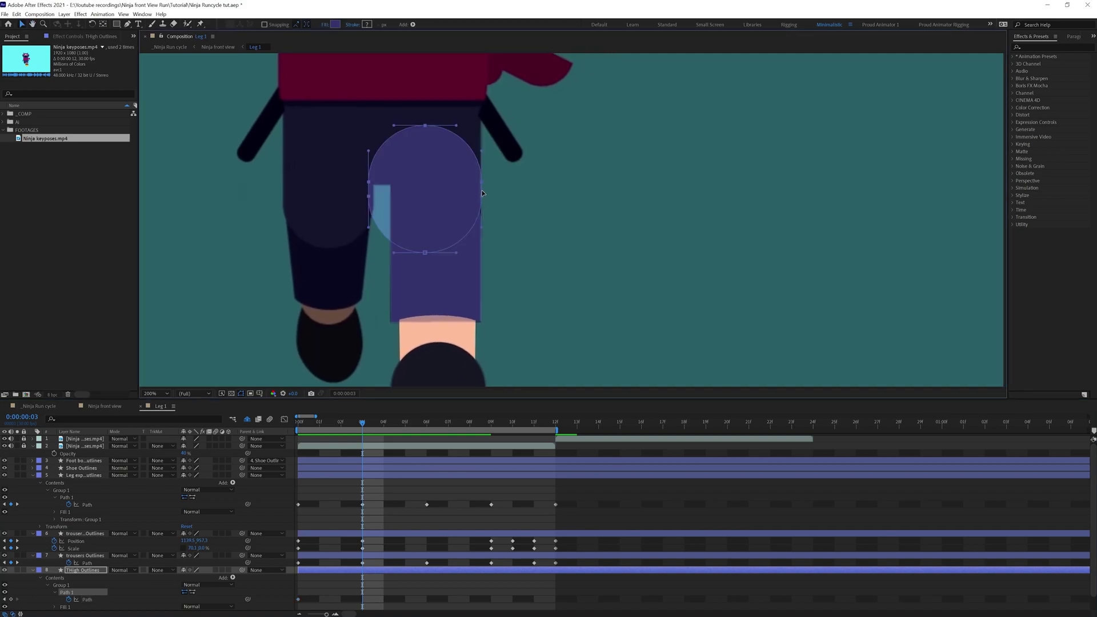
{"action": "double_click", "coordinate": [482, 182]}
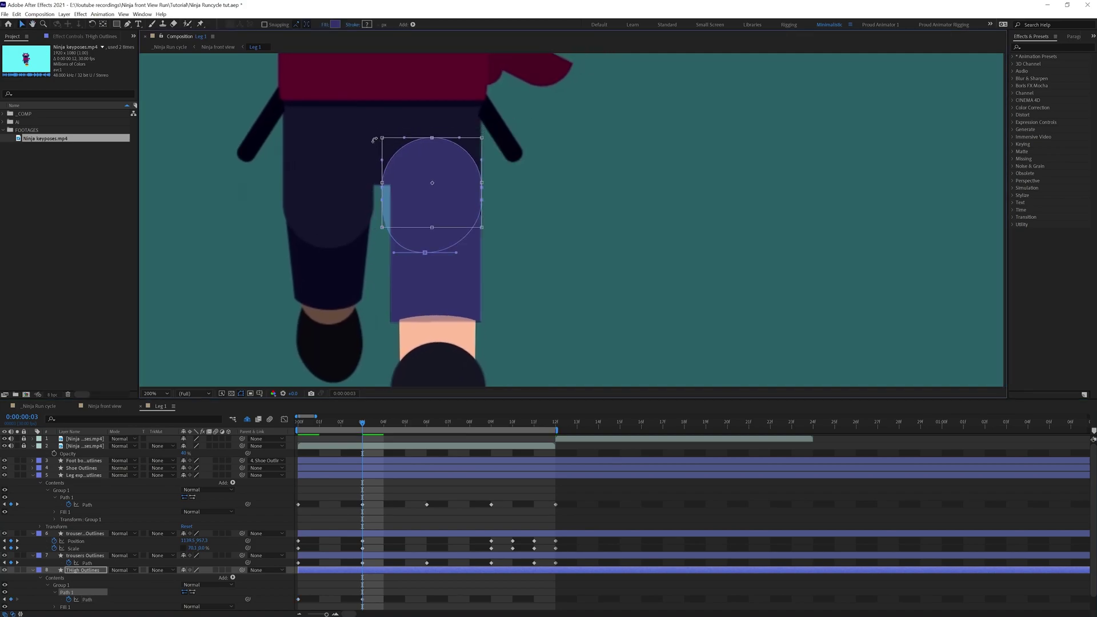
{"action": "left_click_drag", "start_coordinate": [367, 253], "coordinate": [389, 229]}
- At frame 3, stretch the thigh path into a long rounded shape covering the upper leg from the belt down, and check the motion from frame 0
{"action": "left_click", "coordinate": [75, 587]}
{"action": "left_click_drag", "start_coordinate": [382, 175], "coordinate": [504, 243]}
{"action": "left_click_drag", "start_coordinate": [479, 202], "coordinate": [479, 237]}
{"action": "left_click", "coordinate": [112, 590]}
{"action": "left_click", "coordinate": [87, 599]}
{"action": "left_click_drag", "start_coordinate": [378, 228], "coordinate": [311, 313]}
{"action": "double_click", "coordinate": [416, 257]}
{"action": "left_click_drag", "start_coordinate": [315, 201], "coordinate": [386, 161]}
{"action": "key", "text": "F2"}
{"action": "left_click_drag", "start_coordinate": [308, 422], "coordinate": [362, 421]}
{"action": "key", "text": "comma"}
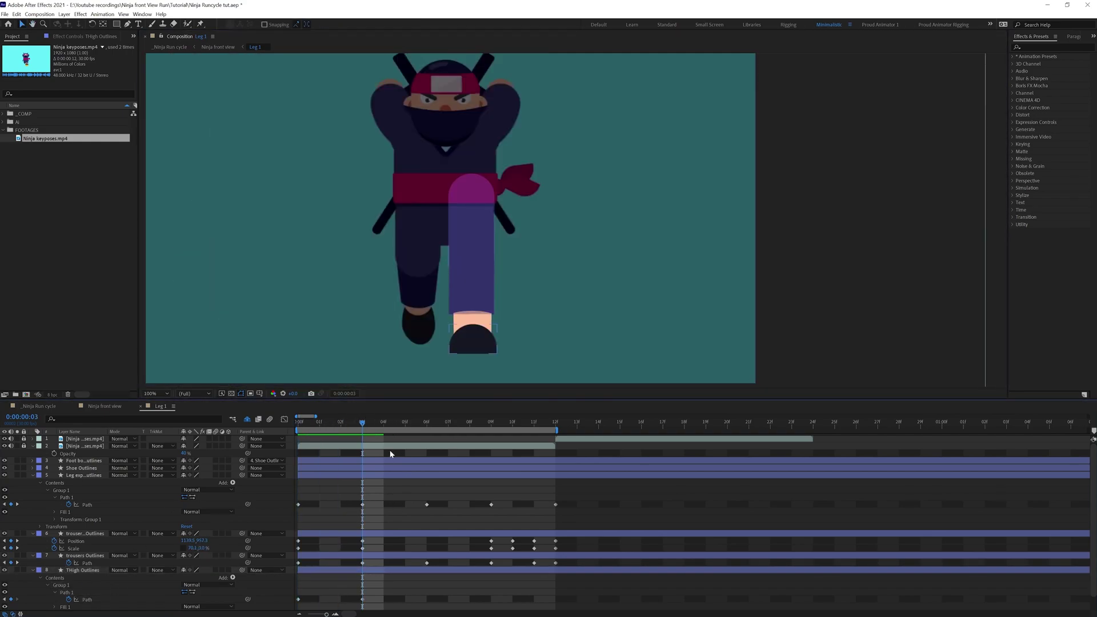
- At frame 3, lower the top points of the exposed leg path to meet the straight trouser hem
{"action": "key", "text": "period"}
{"action": "left_click_drag", "start_coordinate": [400, 343], "coordinate": [447, 198]}
{"action": "left_click", "coordinate": [86, 505]}
{"action": "key", "text": "period"}
{"action": "left_click_drag", "start_coordinate": [311, 319], "coordinate": [406, 256]}
{"action": "left_click_drag", "start_coordinate": [353, 234], "coordinate": [354, 246]}
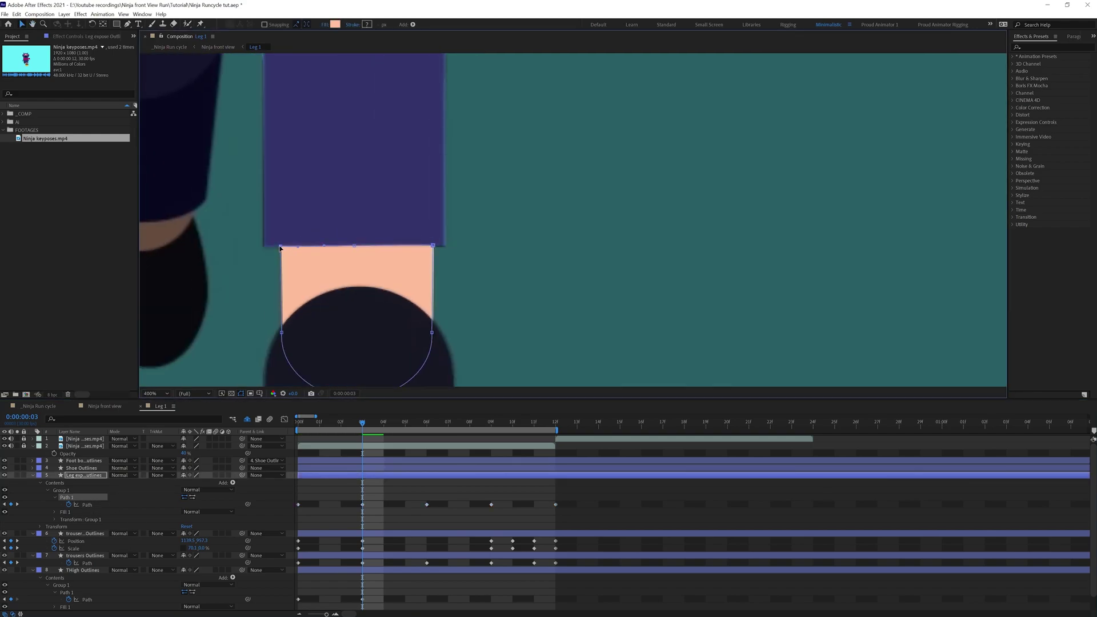
- At frame 6, isolate the reference footage and Thigh Outlines by soloing both layers
{"action": "key", "text": "k"}
{"action": "key", "text": "comma"}
{"action": "left_click", "coordinate": [87, 600]}
{"action": "left_click_drag", "start_coordinate": [494, 206], "coordinate": [445, 239]}
{"action": "double_click", "coordinate": [446, 224]}
{"action": "left_click", "coordinate": [80, 571]}
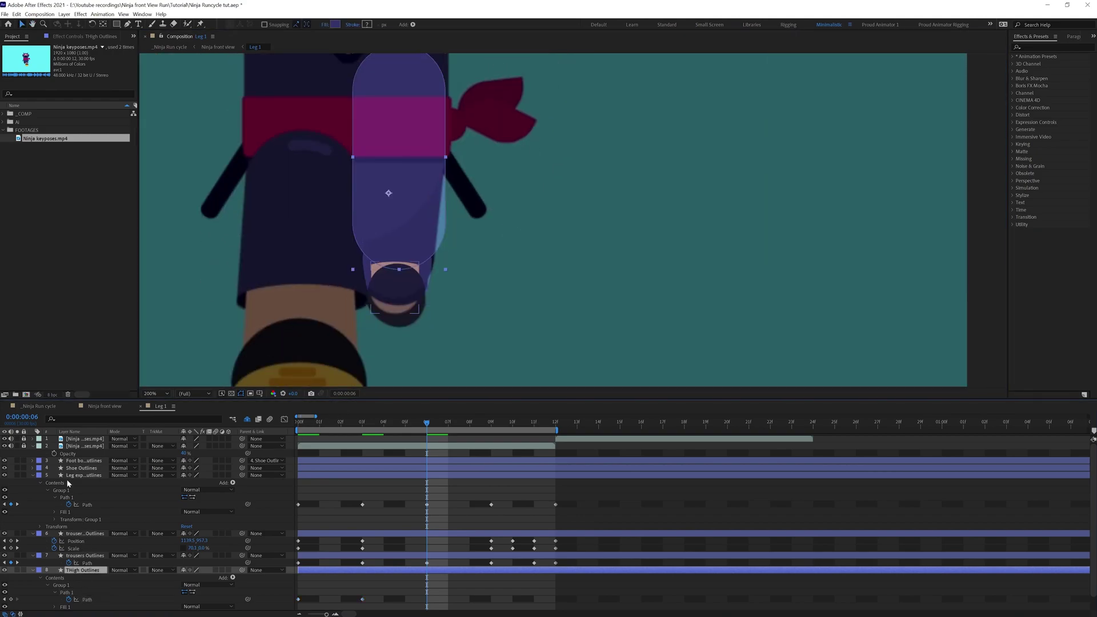
{"action": "left_click", "coordinate": [17, 446]}
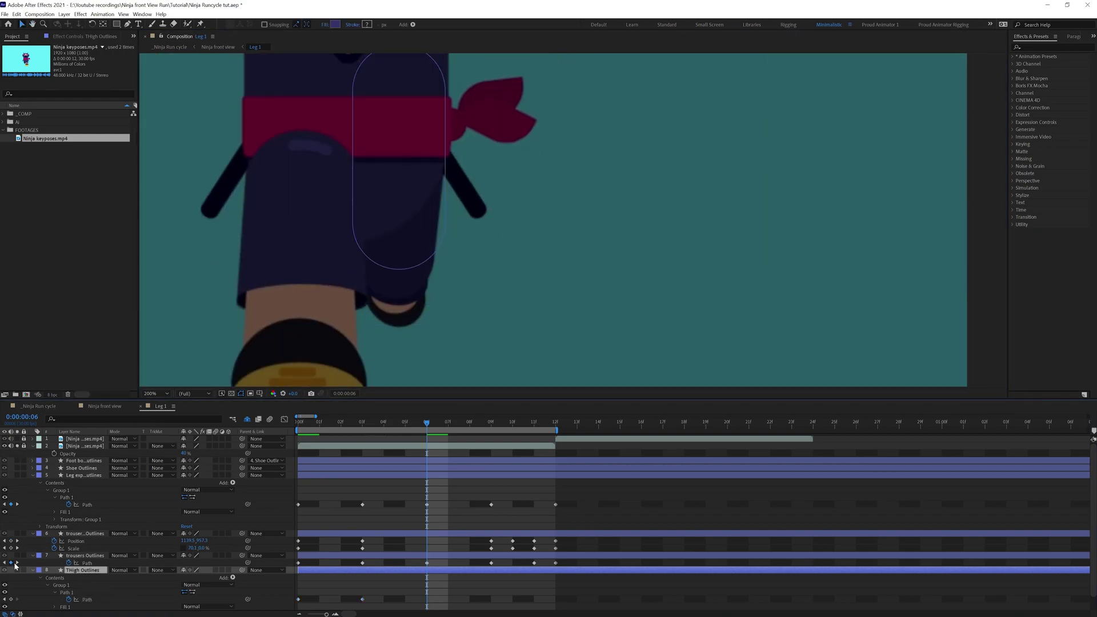
{"action": "left_click", "coordinate": [17, 570]}
{"action": "double_click", "coordinate": [441, 173]}
{"action": "left_click_drag", "start_coordinate": [441, 174], "coordinate": [441, 191]}
{"action": "key", "text": "ctrl+z"}
- At frame 6, move the whole thigh path down over the reference's rear thigh and narrow its lower end
{"action": "left_click", "coordinate": [87, 599]}
{"action": "double_click", "coordinate": [445, 222]}
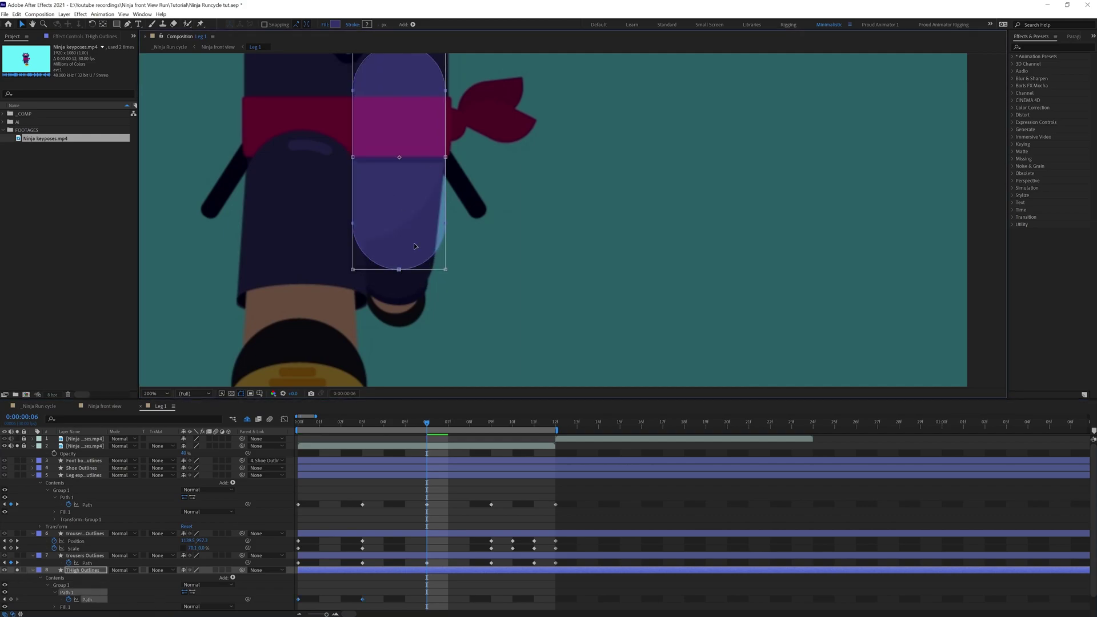
{"action": "left_click_drag", "start_coordinate": [415, 245], "coordinate": [410, 276]}
{"action": "key", "text": "Return"}
{"action": "left_click_drag", "start_coordinate": [460, 242], "coordinate": [311, 314]}
{"action": "double_click", "coordinate": [395, 298]}
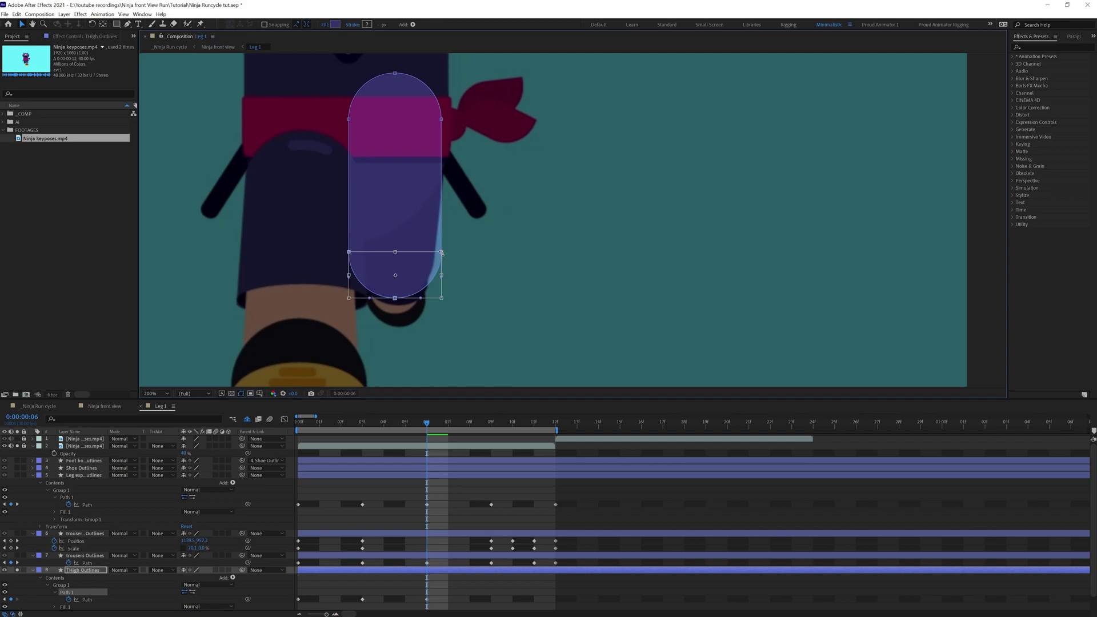
{"action": "left_click_drag", "start_coordinate": [441, 252], "coordinate": [437, 257]}
- At frame 6, scale the tapered thigh path down from its upper end to fit the reference leg
{"action": "left_click", "coordinate": [88, 599]}
{"action": "left_click", "coordinate": [86, 591]}
{"action": "double_click", "coordinate": [360, 258]}
{"action": "left_click_drag", "start_coordinate": [348, 74], "coordinate": [360, 103]}
{"action": "scroll", "coordinate": [360, 103], "scroll_direction": "up", "scroll_amount": 1}
{"action": "left_click_drag", "start_coordinate": [236, 243], "coordinate": [313, 192]}
{"action": "scroll", "coordinate": [313, 192], "scroll_direction": "down", "scroll_amount": 2}
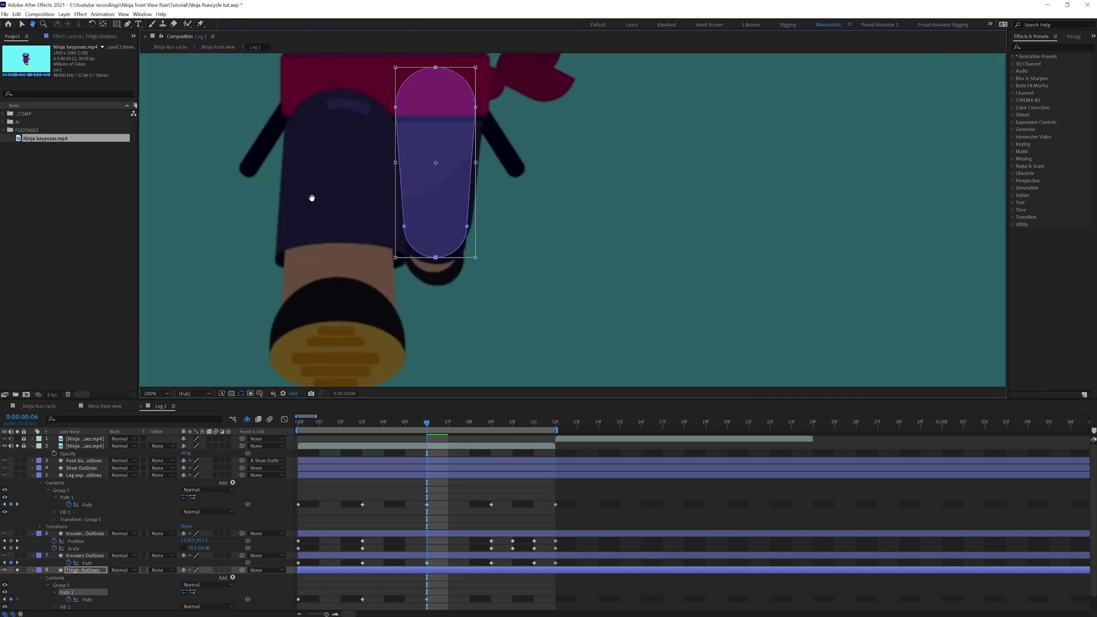
- Refine the width of the thigh path at frame 6 so its upper end spans the reference thigh
{"action": "left_click", "coordinate": [86, 592]}
{"action": "left_click_drag", "start_coordinate": [343, 66], "coordinate": [320, 107]}
{"action": "left_click_drag", "start_coordinate": [320, 107], "coordinate": [439, 194]}
{"action": "mouse_move", "coordinate": [426, 133]}
{"action": "left_mouse_down"}
{"action": "mouse_move", "coordinate": [432, 117]}
{"action": "mouse_move", "coordinate": [439, 131]}
{"action": "left_mouse_up"}
{"action": "key", "text": "ctrl+z"}
{"action": "double_click", "coordinate": [431, 343]}
{"action": "scroll", "coordinate": [430, 343], "scroll_direction": "up", "scroll_amount": 1}
- Adjust the lower side points and curve handles of the thigh path at frame 6 to follow the reference's taper
{"action": "left_click", "coordinate": [325, 244]}
{"action": "left_click_drag", "start_coordinate": [325, 244], "coordinate": [330, 244]}
{"action": "left_click_drag", "start_coordinate": [330, 283], "coordinate": [326, 281]}
{"action": "left_click", "coordinate": [184, 244]}
{"action": "mouse_move", "coordinate": [184, 283]}
{"action": "left_mouse_down"}
{"action": "mouse_move", "coordinate": [181, 244]}
{"action": "mouse_move", "coordinate": [186, 283]}
{"action": "left_mouse_up"}
{"action": "key", "text": "comma"}
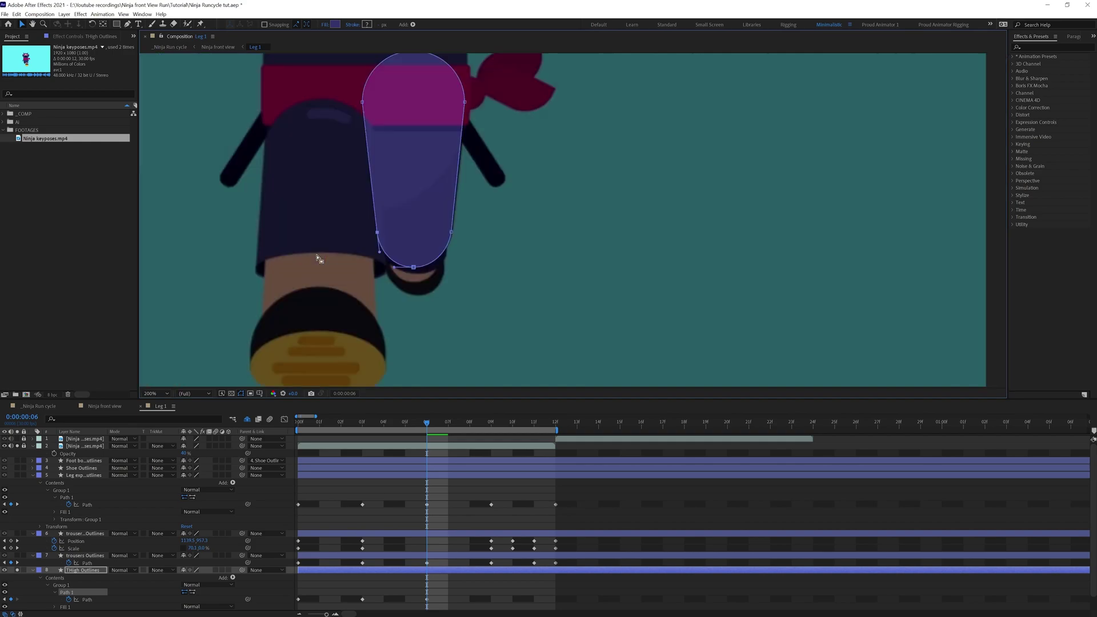
- Copy the thigh's frame 3 path keyframe to frame 9
{"action": "left_click", "coordinate": [470, 483]}
{"action": "key", "text": "k"}
{"action": "left_click", "coordinate": [363, 599]}
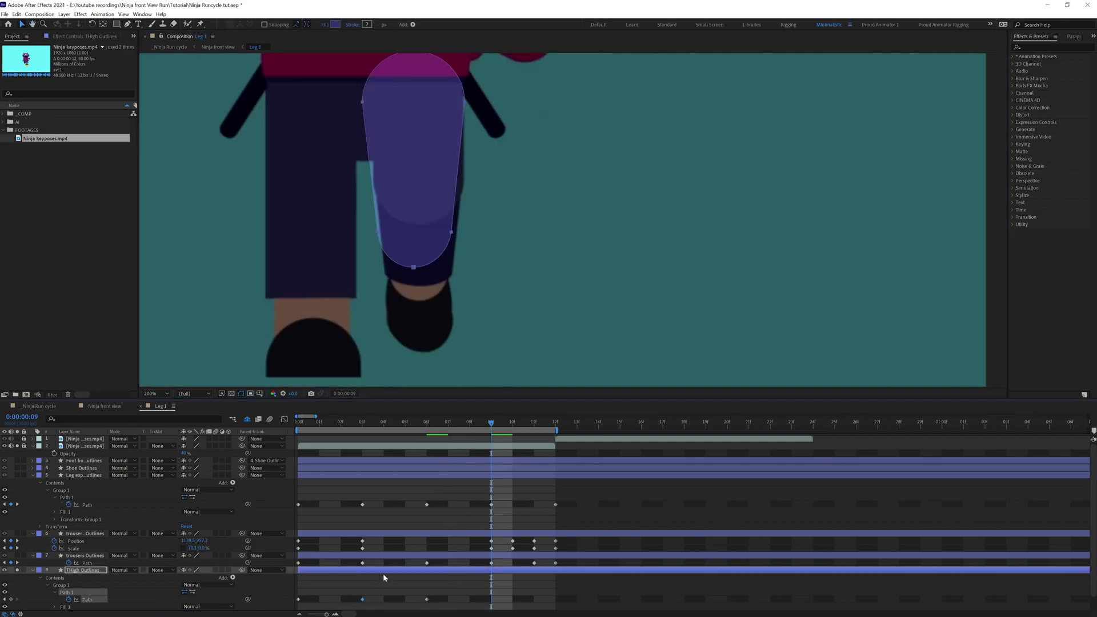
{"action": "key", "text": "ctrl+c"}
{"action": "key", "text": "ctrl+v"}
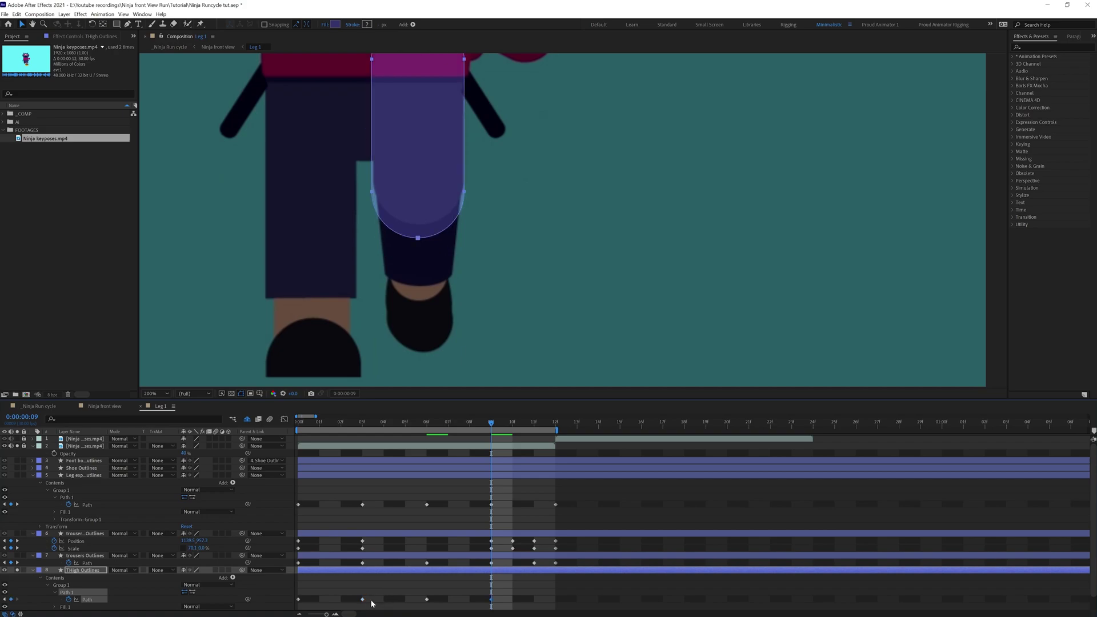
- At frame 9, scale the thigh path down slightly and reposition it to fit the reference thigh
{"action": "double_click", "coordinate": [417, 238]}
{"action": "left_click_drag", "start_coordinate": [431, 215], "coordinate": [392, 225]}
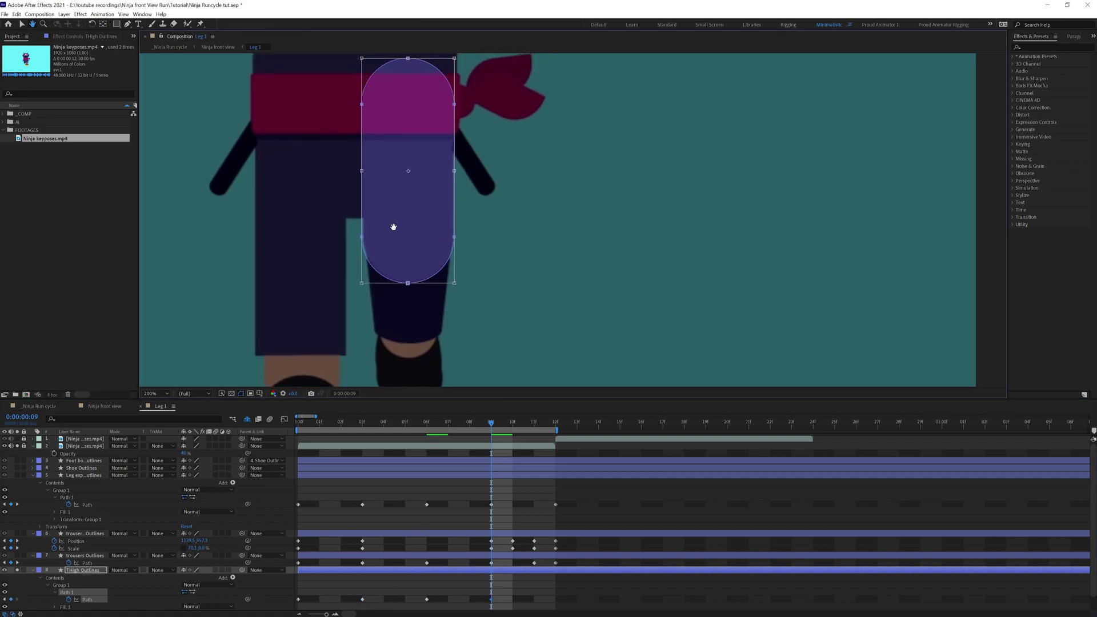
{"action": "left_click_drag", "start_coordinate": [361, 283], "coordinate": [364, 277]}
{"action": "left_click_drag", "start_coordinate": [431, 238], "coordinate": [429, 240]}
- Copy the thigh's frame 0 path keyframe to frame 12 to close the loop
{"action": "left_click", "coordinate": [554, 423]}
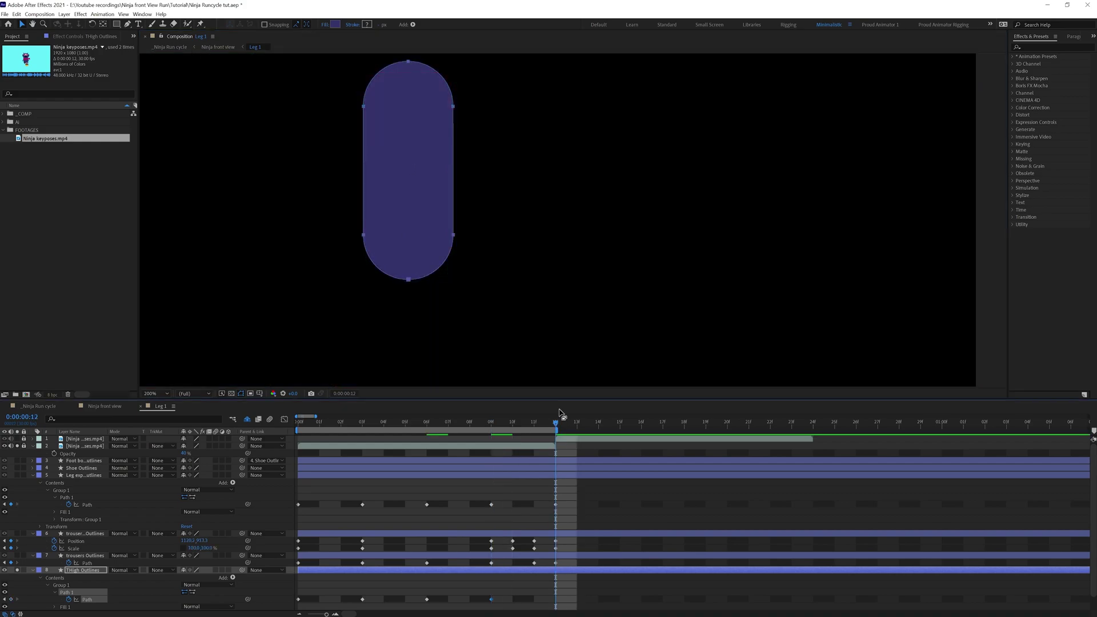
{"action": "left_click_drag", "start_coordinate": [293, 607], "coordinate": [309, 589]}
{"action": "key", "text": "ctrl+c"}
{"action": "key", "text": "ctrl+v"}
- Unsolo Thigh Outlines and the reference footage, clear the selection and preview the full leg loop
{"action": "left_click", "coordinate": [17, 570]}
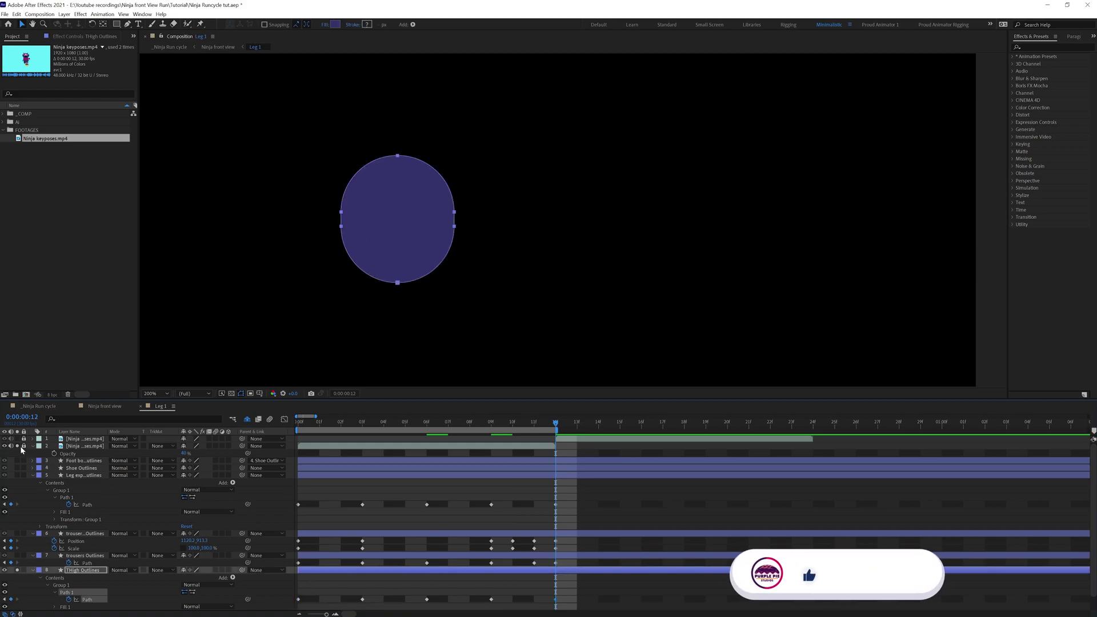
{"action": "left_click", "coordinate": [17, 446]}
{"action": "left_click", "coordinate": [287, 452]}
{"action": "key", "text": "comma"}
{"action": "key", "text": "space"}
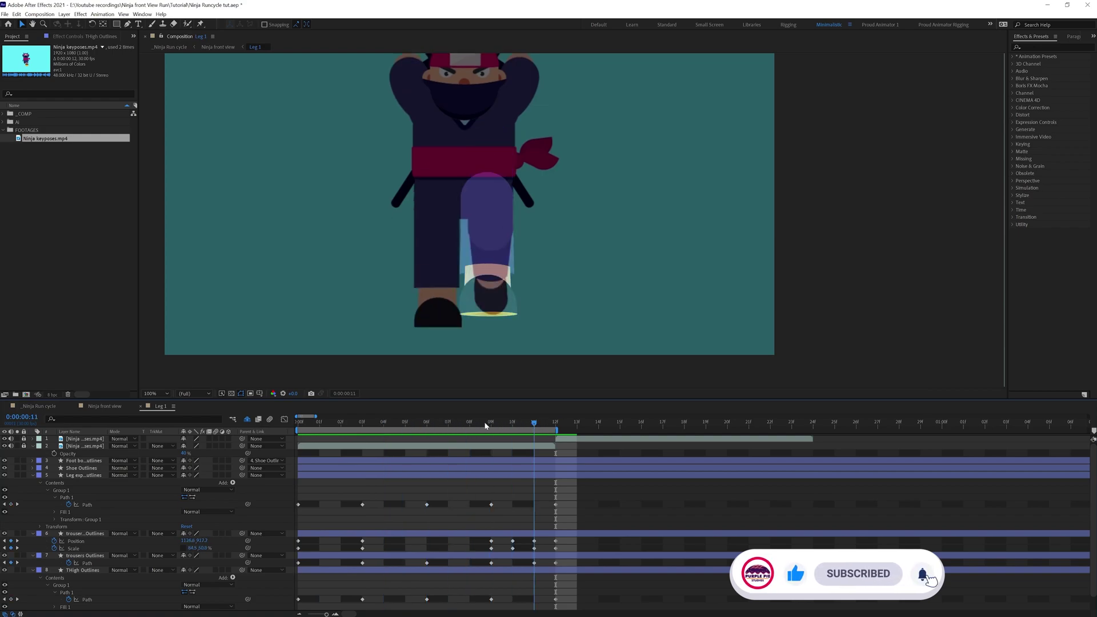
{"action": "key", "text": "space"}
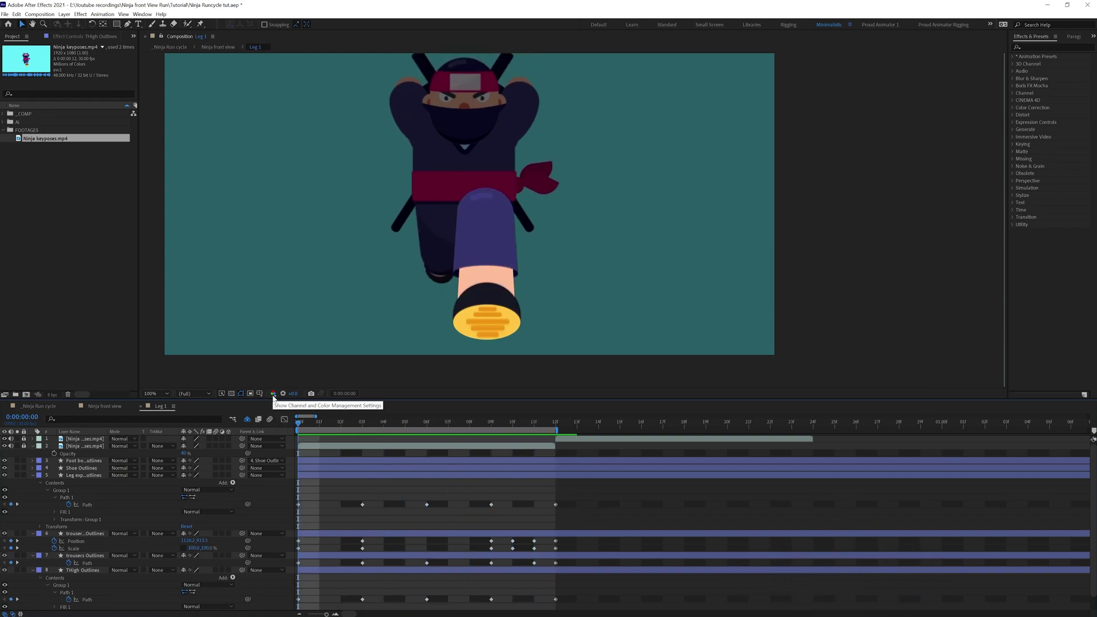
- Split the sole and Shoe Outlines layers at frame 4 and move the new parts below Thigh Outlines
{"action": "left_click", "coordinate": [362, 425]}
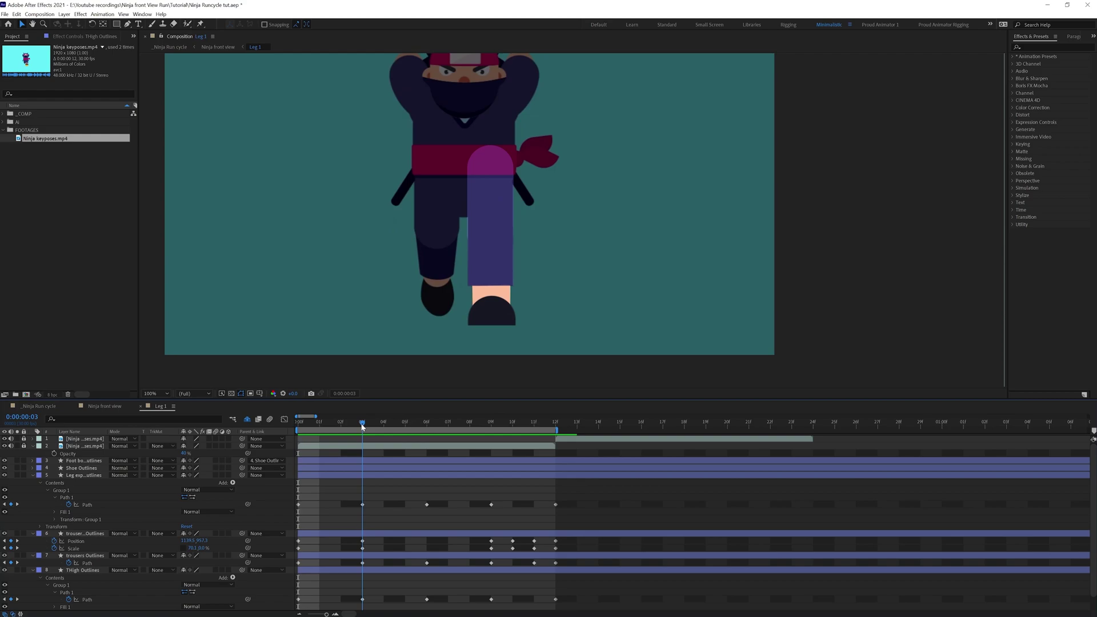
{"action": "key", "text": "Page_Down"}
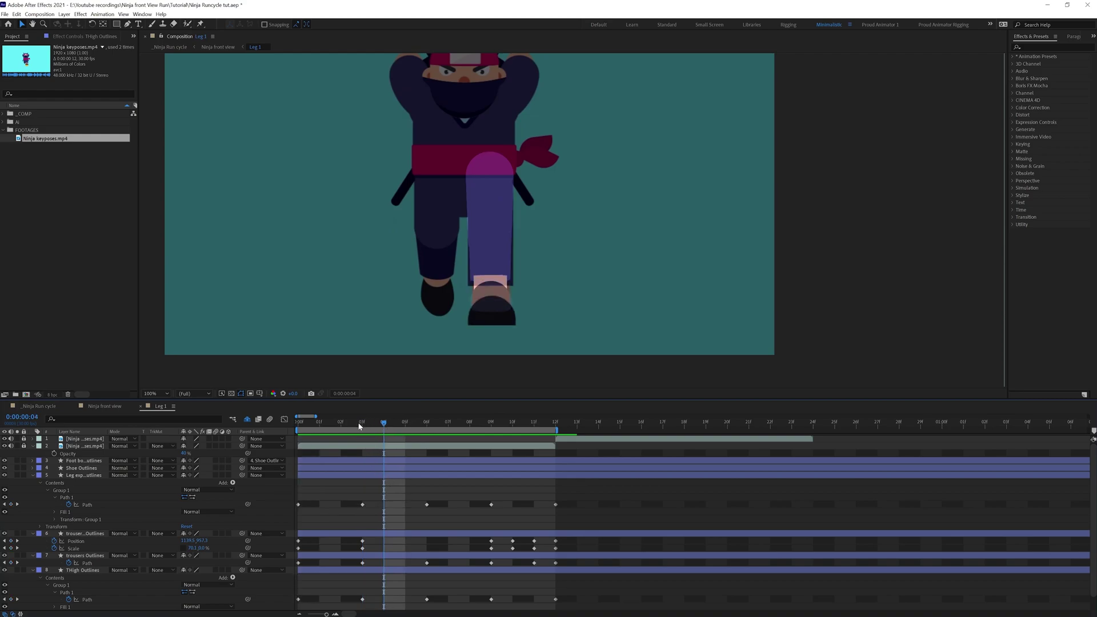
{"action": "left_click", "coordinate": [360, 426]}
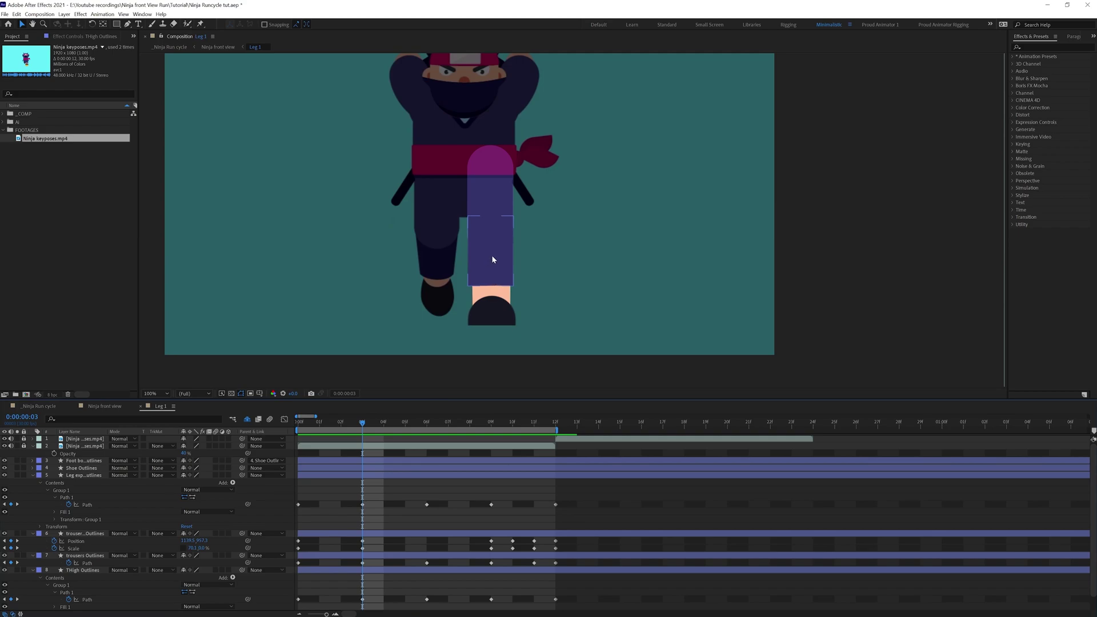
{"action": "left_click", "coordinate": [85, 468]}
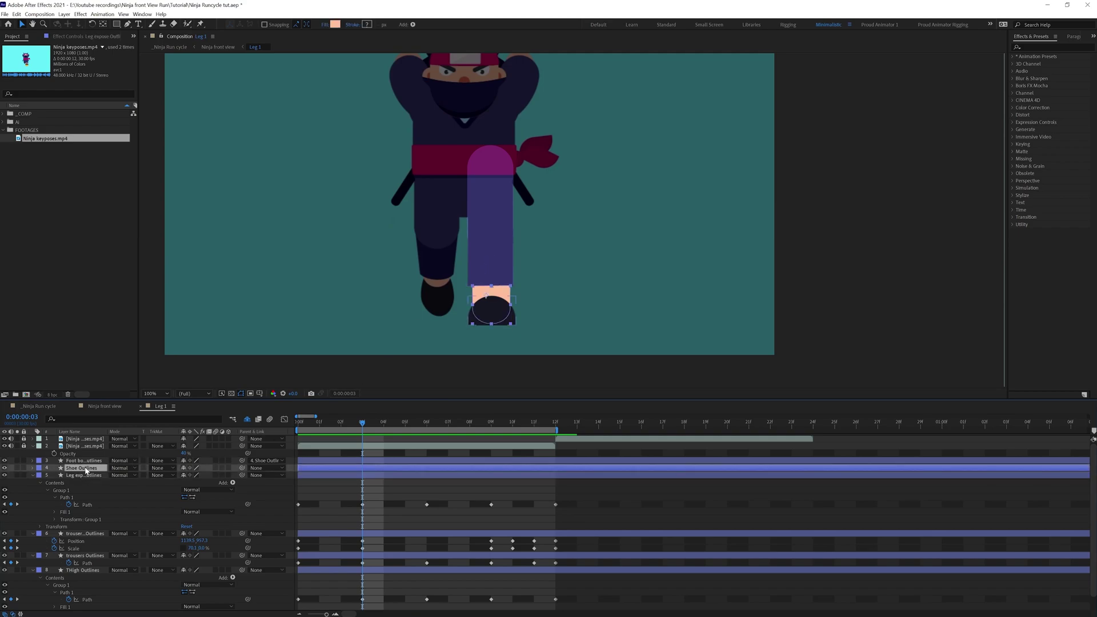
{"action": "left_click", "coordinate": [85, 461], "text": "ctrl"}
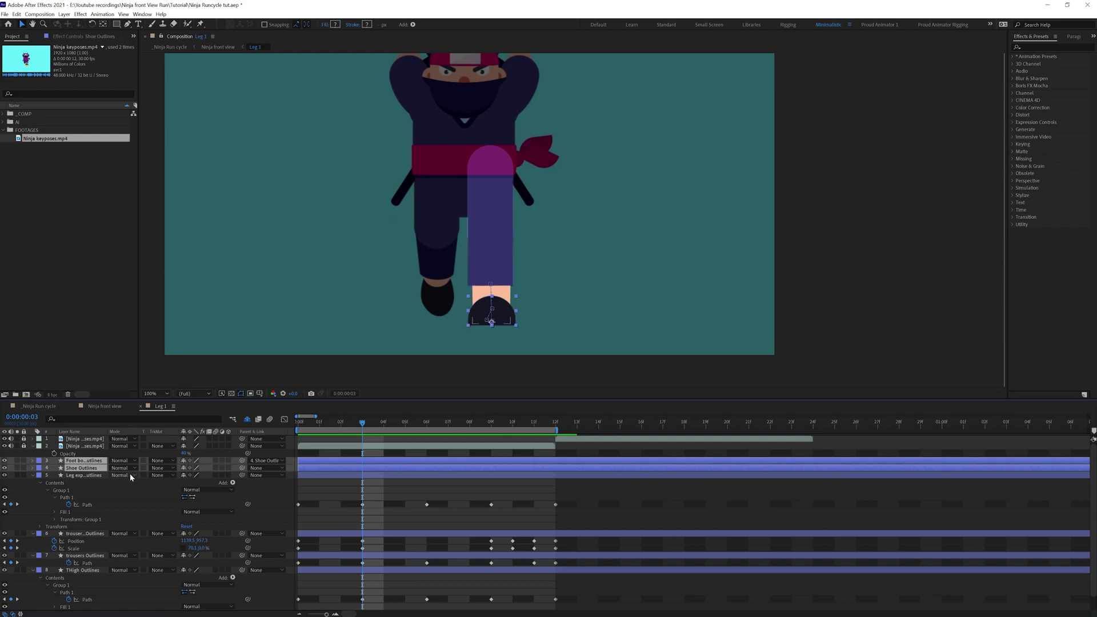
{"action": "left_click", "coordinate": [384, 423]}
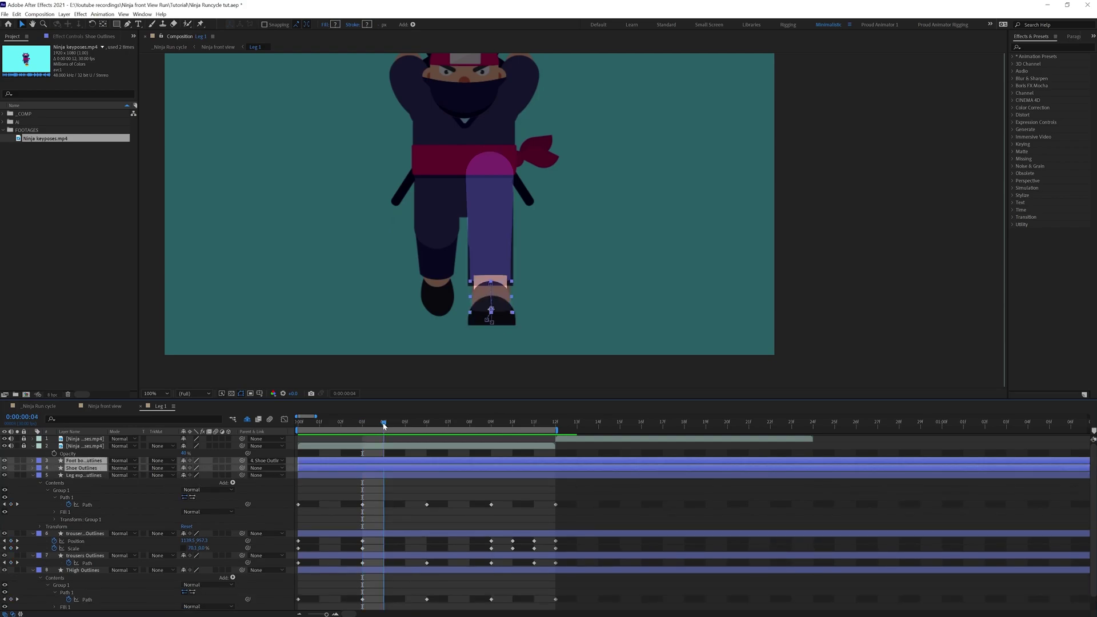
{"action": "key", "text": "ctrl+shift+d"}
{"action": "left_click_drag", "start_coordinate": [87, 479], "coordinate": [87, 585]}
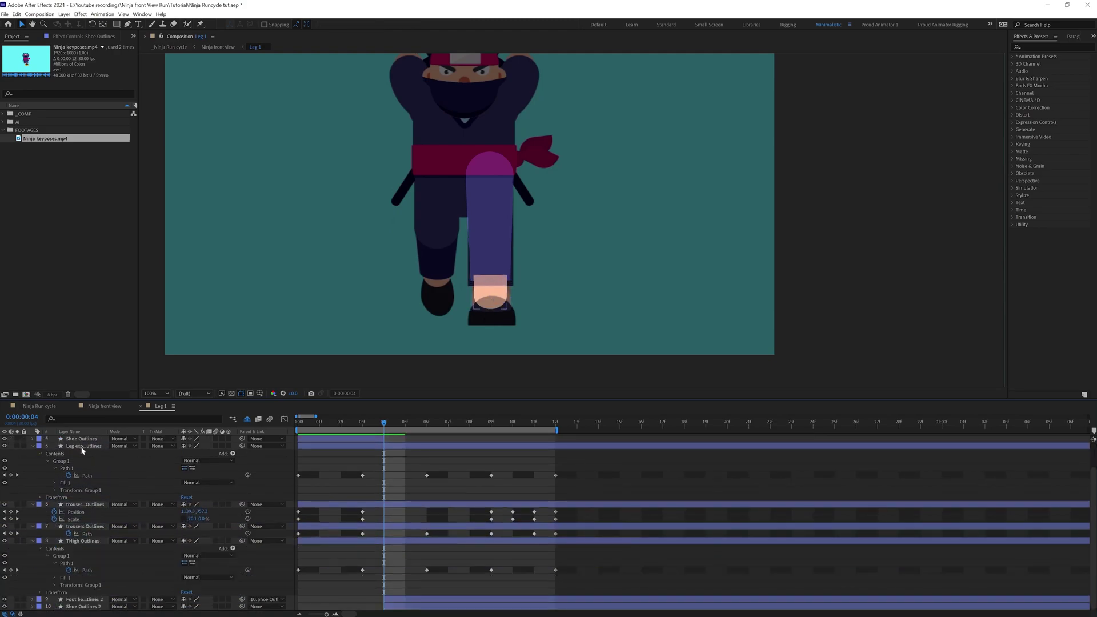
- Split the exposed leg layer at frame 4 and place the new part directly below Thigh Outlines, above the split sole and shoe
{"action": "left_click", "coordinate": [82, 448]}
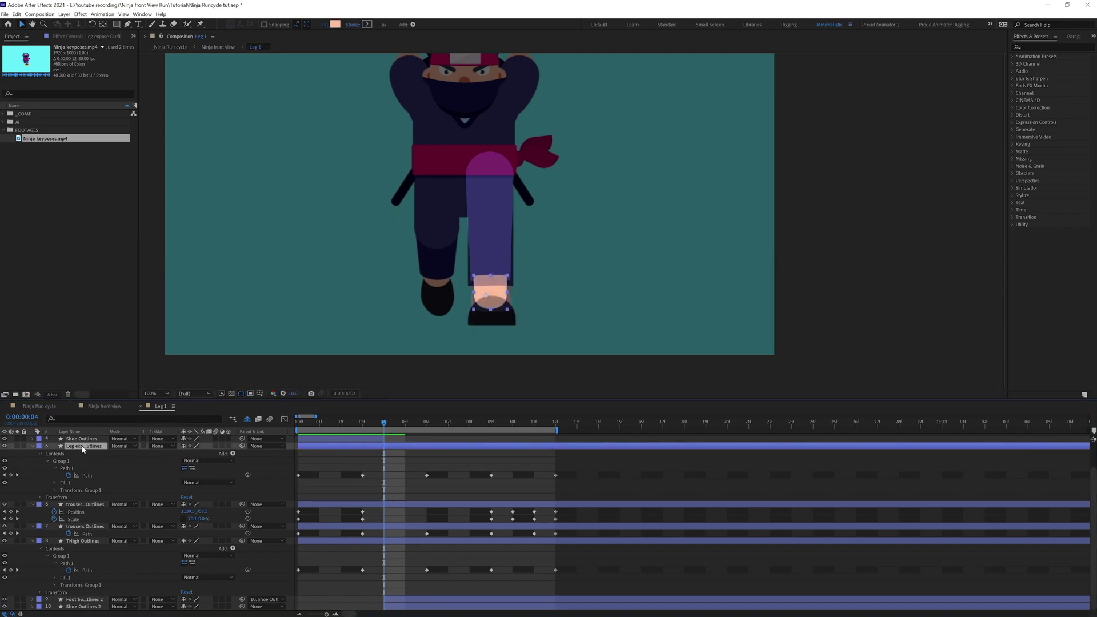
{"action": "key", "text": "ctrl+d"}
{"action": "left_click_drag", "start_coordinate": [102, 521], "coordinate": [105, 574]}
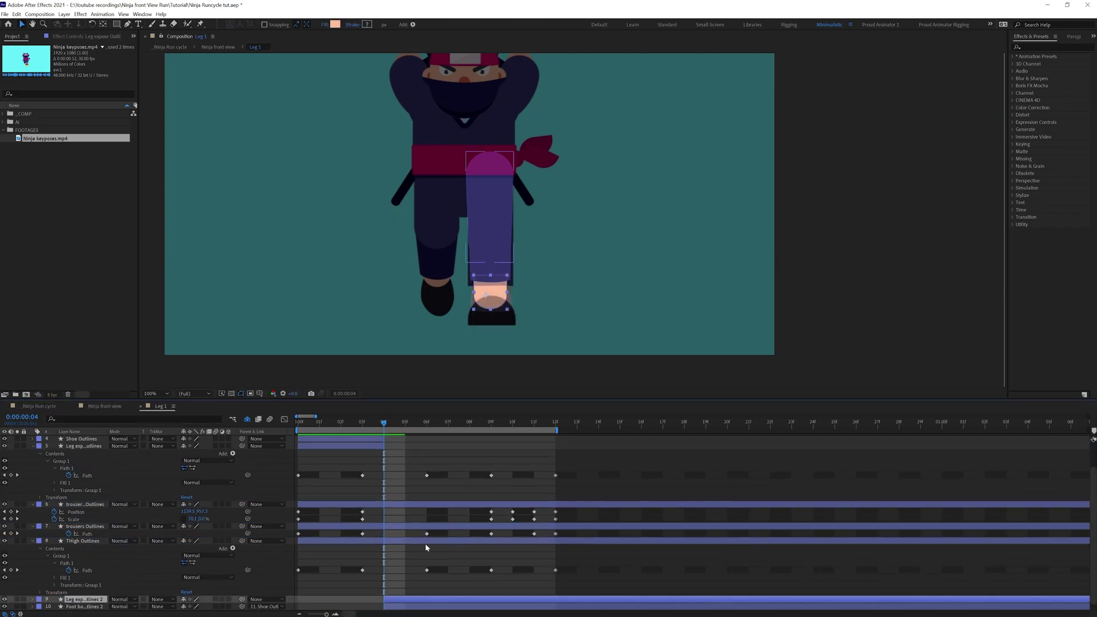
- Split the second exposed leg, sole and shoe layers at frame 11 and move the new parts above all other leg layers
{"action": "key", "text": "k"}
{"action": "key", "text": "k"}
{"action": "key", "text": "k"}
{"action": "scroll", "coordinate": [518, 545], "scroll_direction": "down", "scroll_amount": 1}
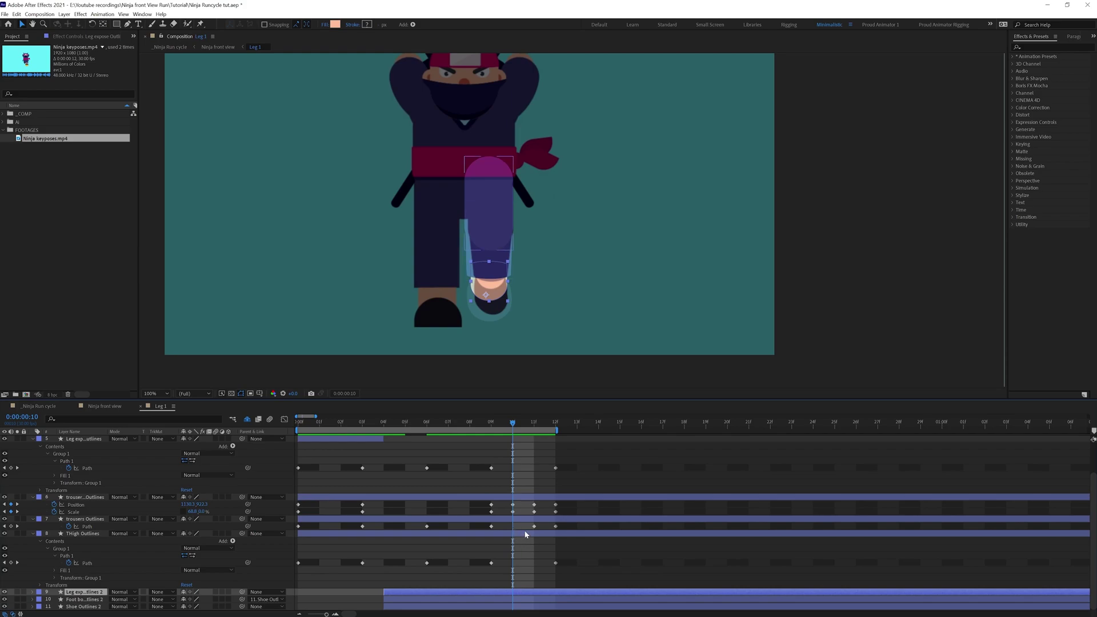
{"action": "key", "text": "Page_Down"}
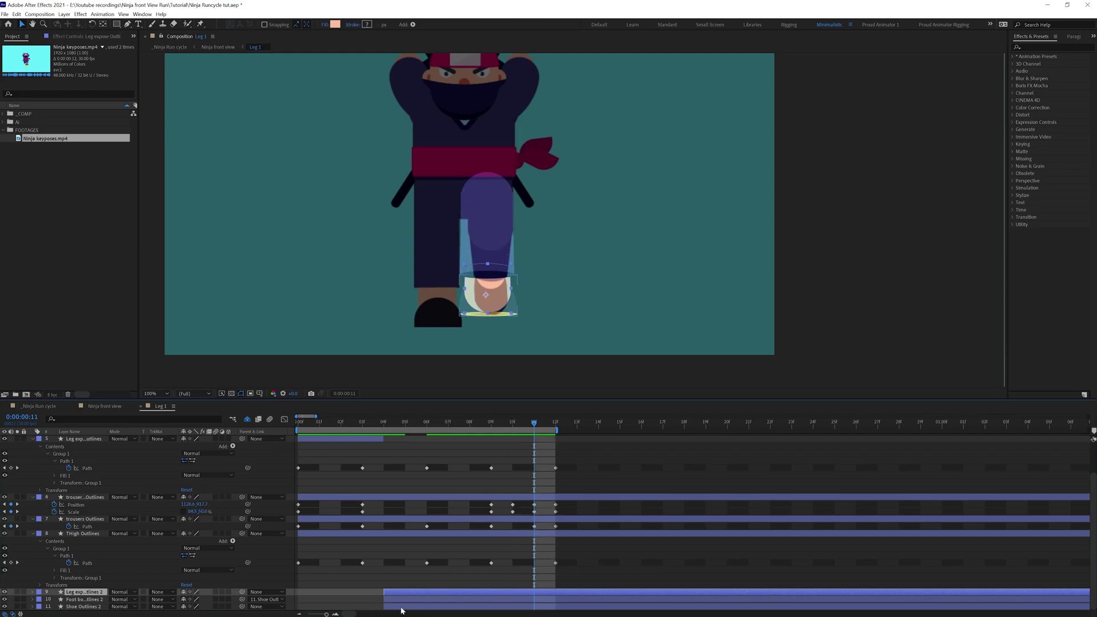
{"action": "left_click", "coordinate": [401, 608], "text": "shift"}
{"action": "key", "text": "ctrl+shift+d"}
{"action": "left_click_drag", "start_coordinate": [92, 593], "coordinate": [99, 458]}
{"action": "left_click", "coordinate": [437, 481]}
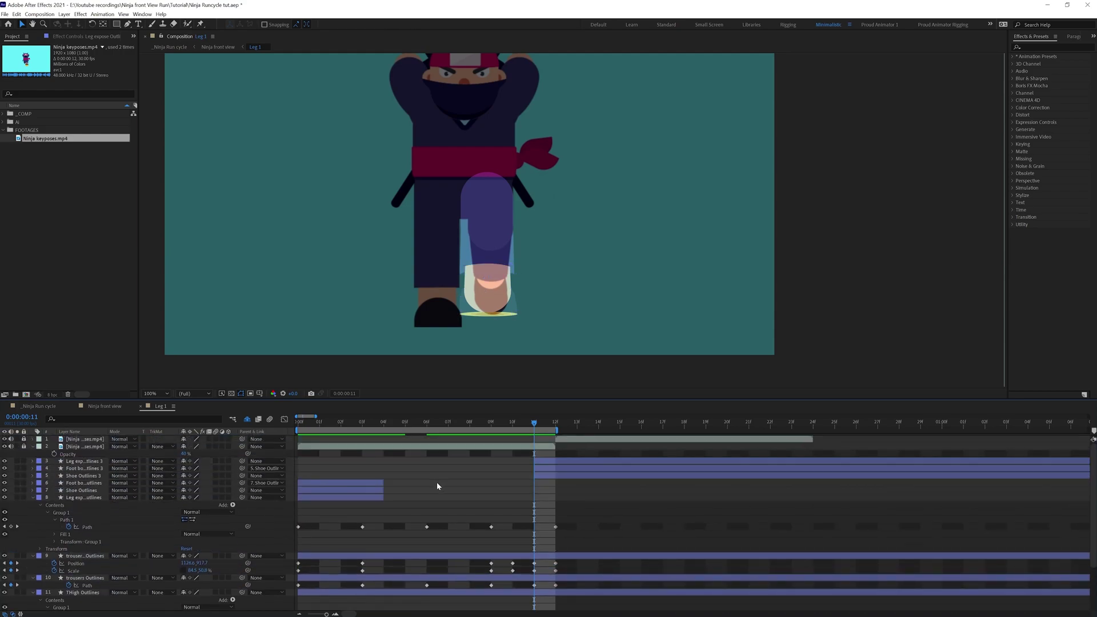
- Collapse all layer properties and hide both reference footage layers
{"action": "key", "text": "u"}
{"action": "key", "text": "u"}
{"action": "left_click", "coordinate": [4, 446]}
{"action": "left_click", "coordinate": [4, 439]}
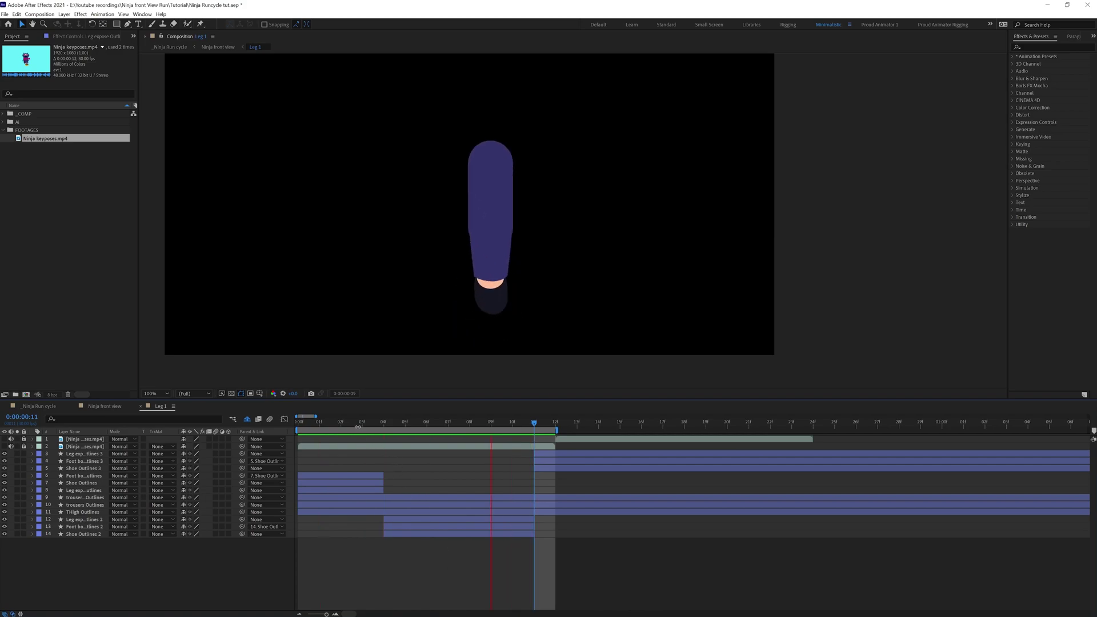
- Move the third sole and shoe layers above the third exposed leg layer and preview the loop from frame 0
{"action": "left_click", "coordinate": [84, 461]}
{"action": "left_click", "coordinate": [87, 468], "text": "shift"}
{"action": "left_click_drag", "start_coordinate": [81, 467], "coordinate": [86, 454]}
{"action": "left_click", "coordinate": [433, 550]}
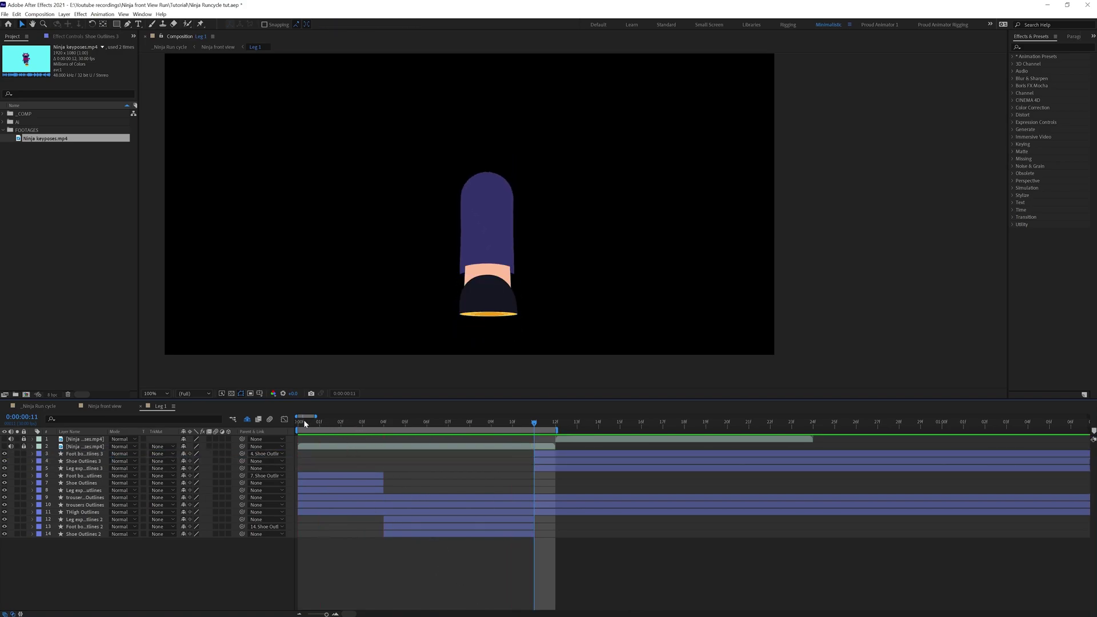
{"action": "key", "text": "Home"}
{"action": "key", "text": "space"}
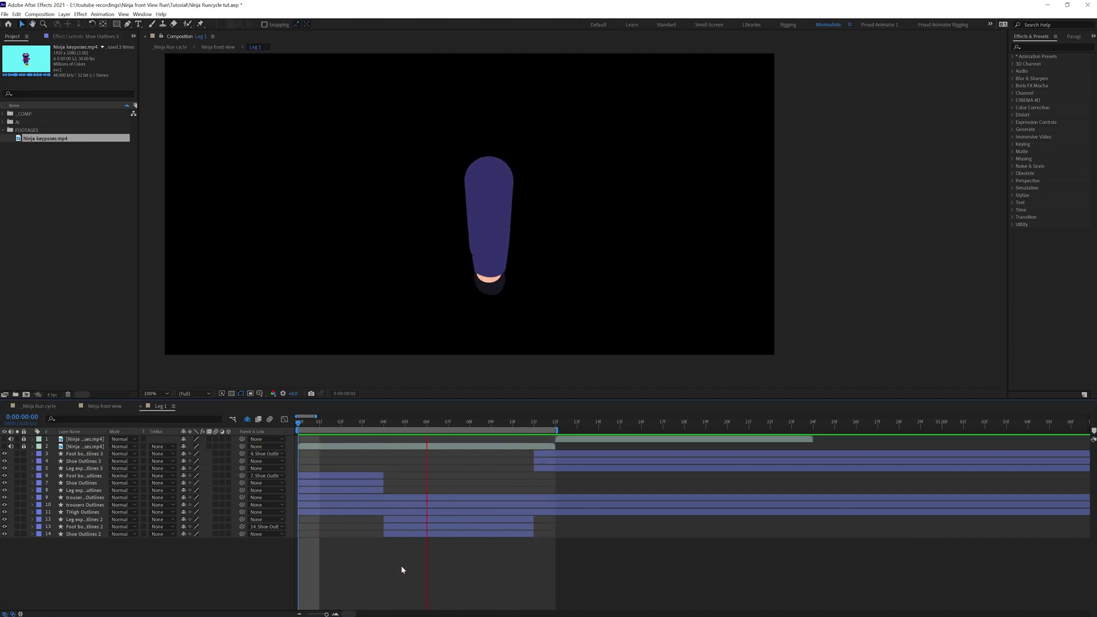
- Reshape the Shoe Outlines 2 path at frame 6 so the bottom of the shoe extends lower in a rounder curve
{"action": "scroll", "coordinate": [439, 354], "scroll_direction": "up", "scroll_amount": 1}
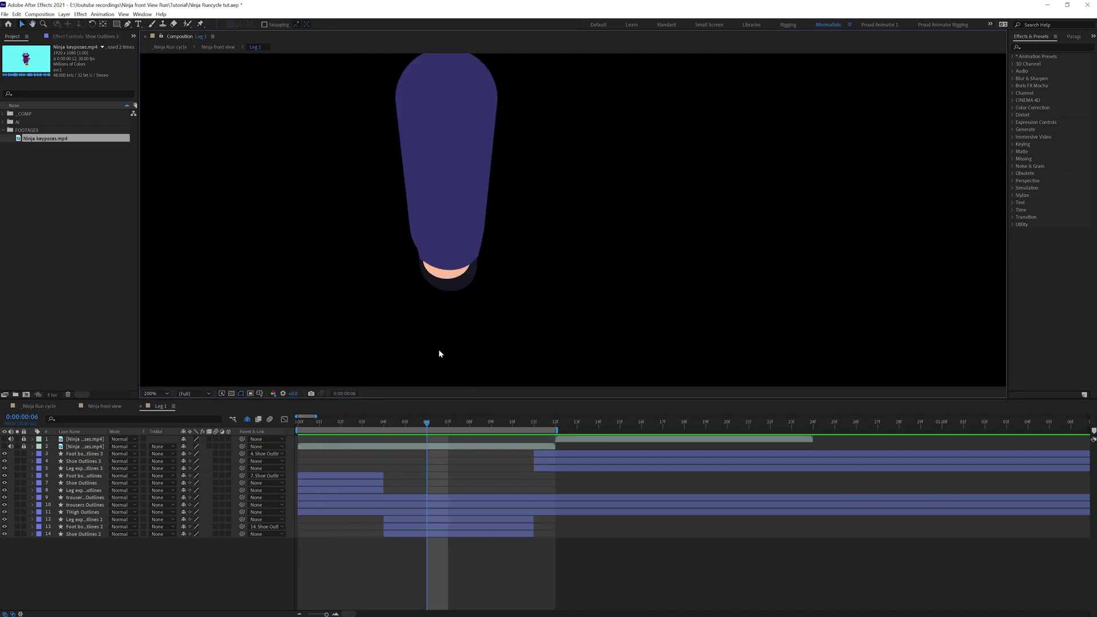
{"action": "left_click", "coordinate": [466, 284]}
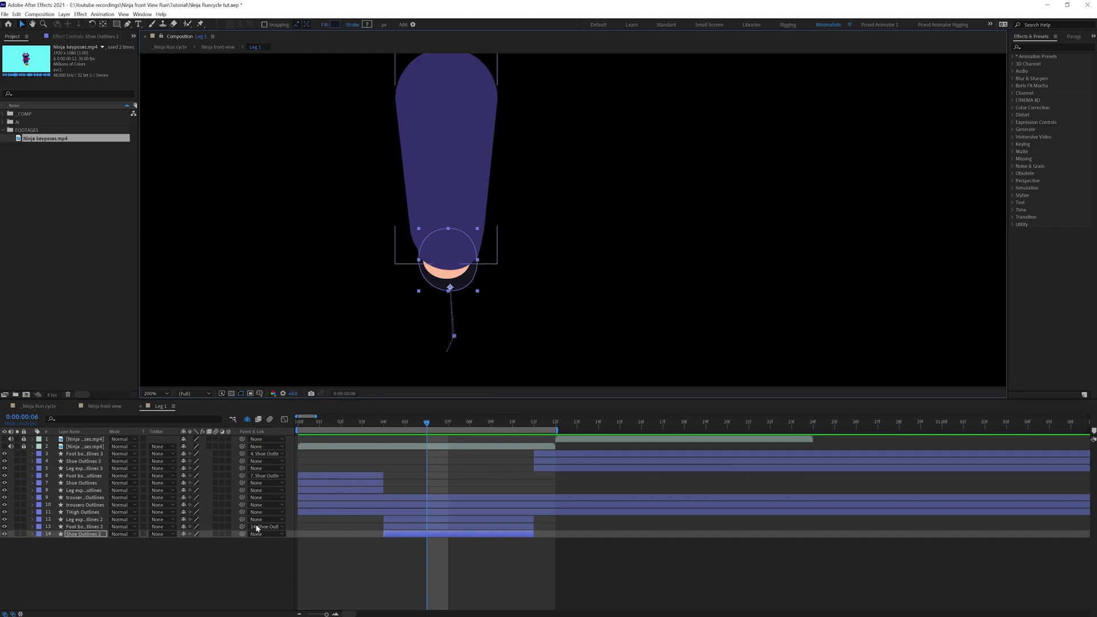
{"action": "left_click", "coordinate": [31, 535]}
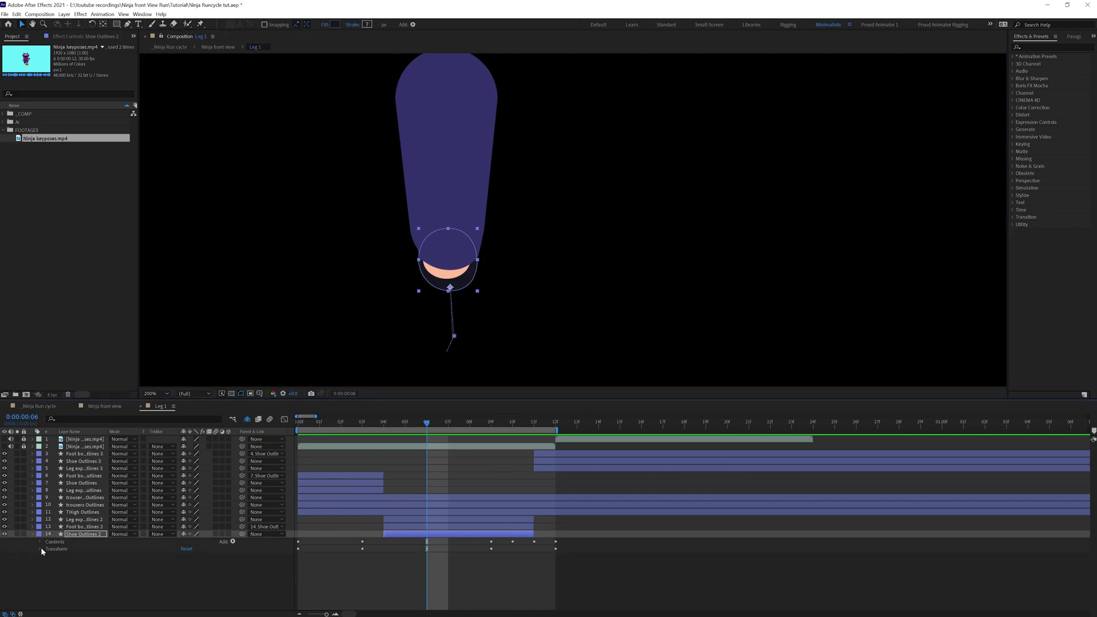
{"action": "left_click", "coordinate": [82, 461], "text": "ctrl"}
{"action": "key", "text": "u"}
{"action": "left_click", "coordinate": [489, 509]}
{"action": "left_click", "coordinate": [88, 564]}
{"action": "left_click", "coordinate": [452, 276]}
{"action": "double_click", "coordinate": [464, 287]}
{"action": "mouse_move", "coordinate": [473, 278]}
{"action": "left_mouse_down"}
{"action": "mouse_move", "coordinate": [452, 294]}
{"action": "mouse_move", "coordinate": [428, 285]}
{"action": "mouse_move", "coordinate": [471, 285]}
{"action": "left_mouse_up"}
{"action": "left_click", "coordinate": [432, 296]}
{"action": "left_click", "coordinate": [87, 563]}
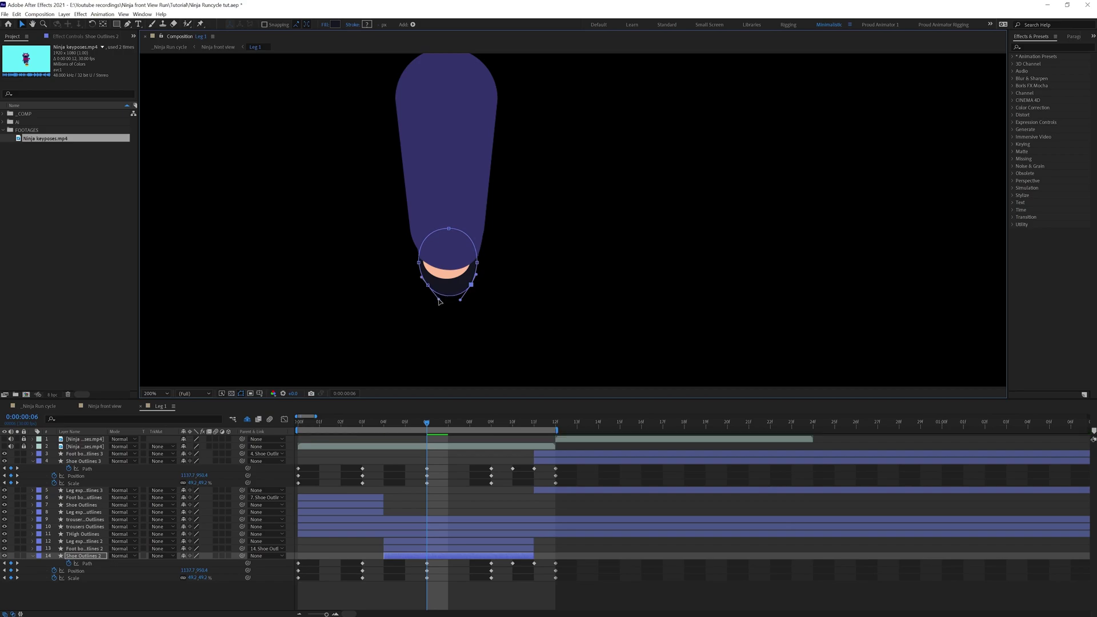
- Copy the frame 6 path keyframe of Shoe Outlines 2 to Shoe Outlines 3 and collapse all layer properties
{"action": "left_click", "coordinate": [418, 564]}
{"action": "left_click", "coordinate": [417, 564]}
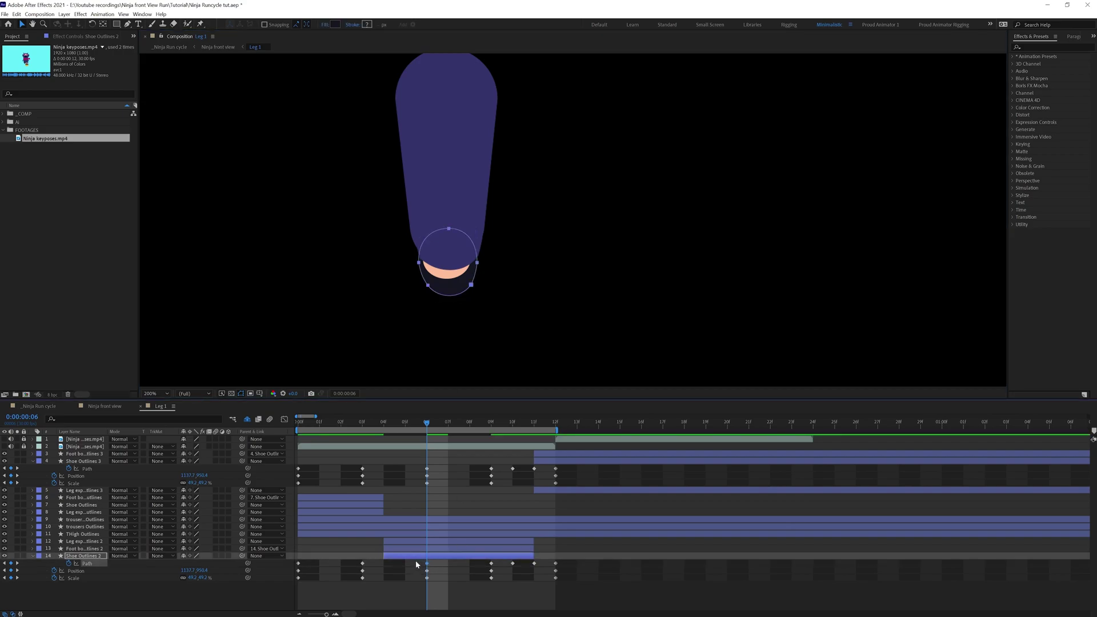
{"action": "left_click", "coordinate": [88, 468]}
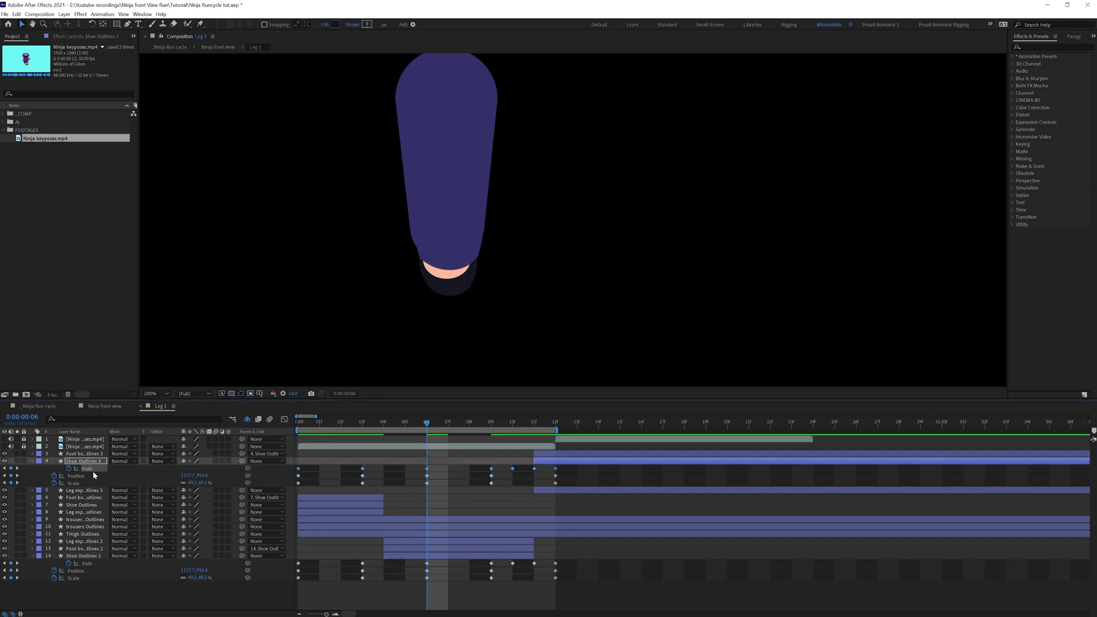
{"action": "left_click", "coordinate": [449, 471]}
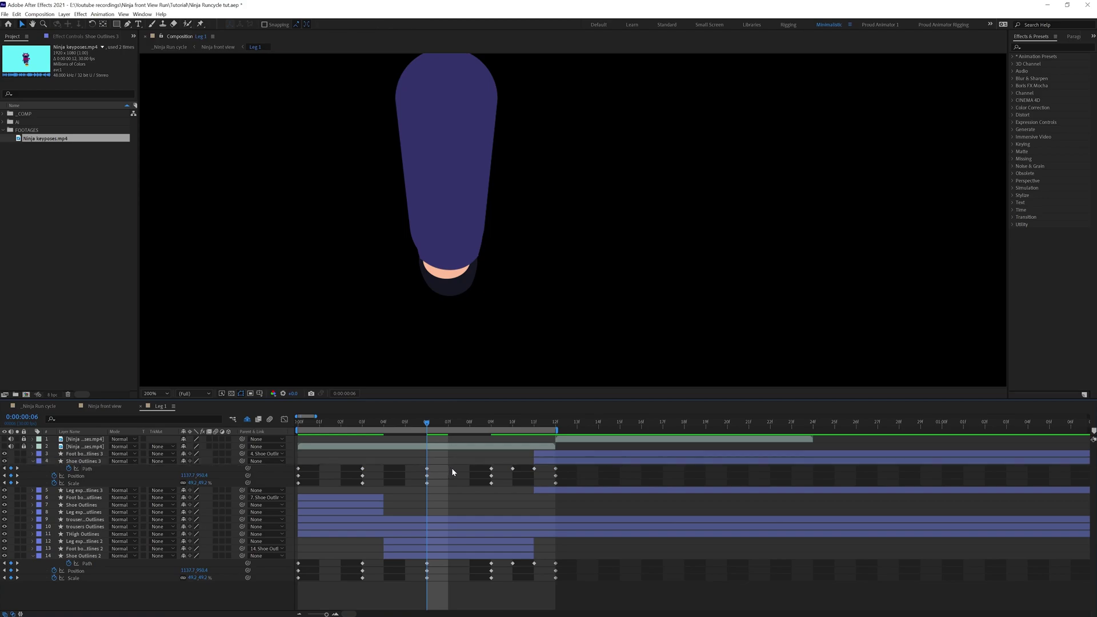
{"action": "key", "text": "u"}
{"action": "key", "text": "u"}
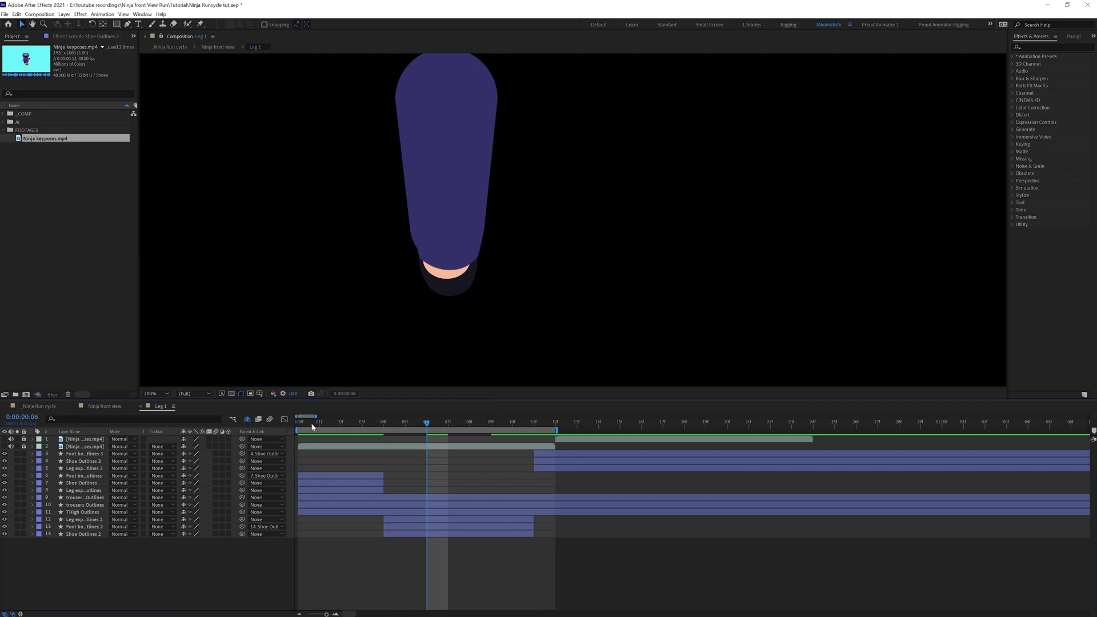
- Preview the loop from frame 0 and examine the shoe and exposed leg closely at frame 4
{"action": "left_click_drag", "start_coordinate": [320, 426], "coordinate": [280, 428]}
{"action": "key", "text": "comma"}
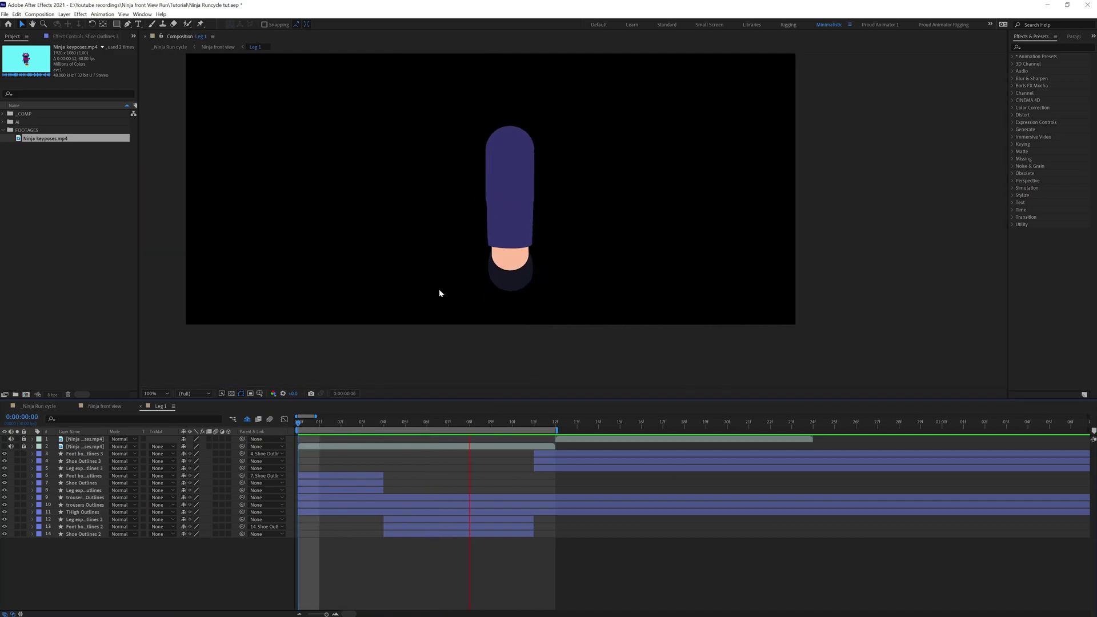
{"action": "left_click", "coordinate": [84, 519]}
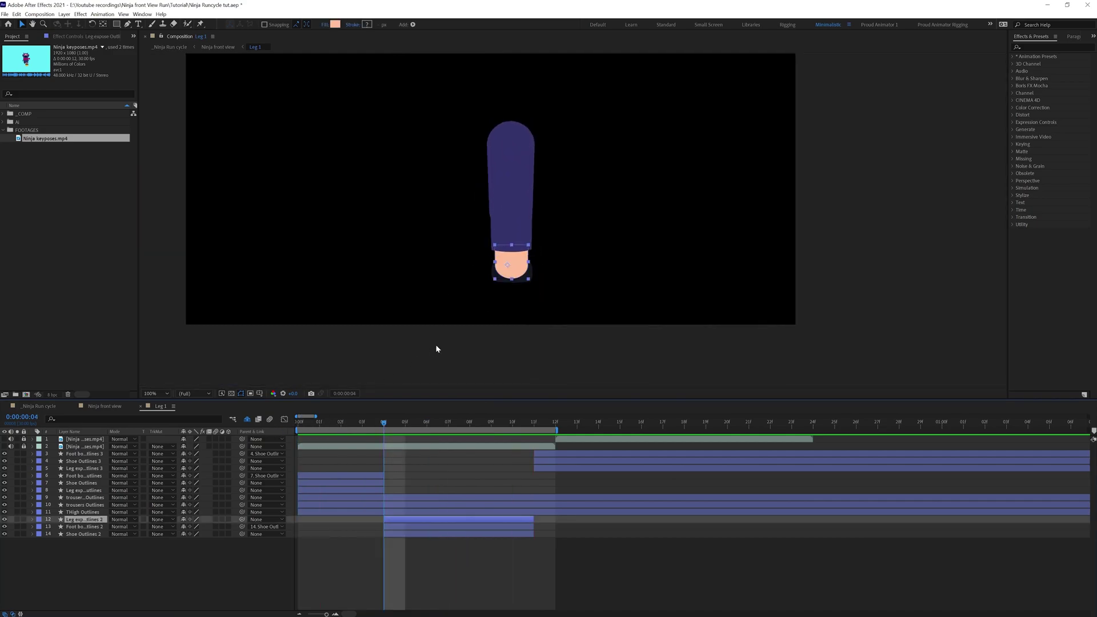
{"action": "scroll", "coordinate": [436, 348], "scroll_direction": "up", "scroll_amount": 1}
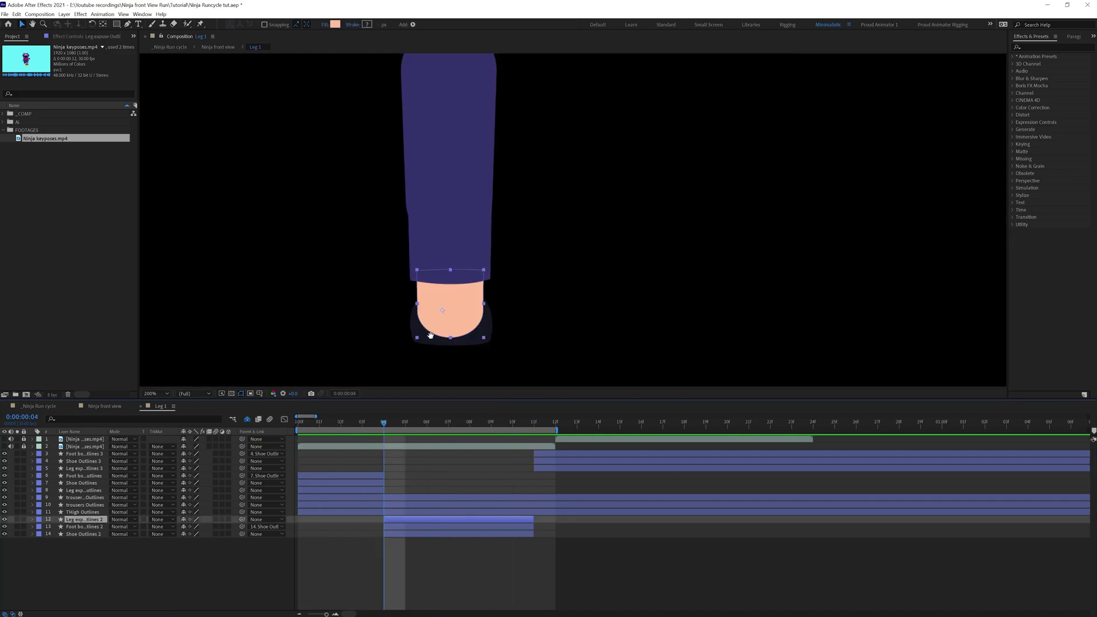
{"action": "left_click_drag", "start_coordinate": [430, 336], "coordinate": [416, 268]}
{"action": "left_click", "coordinate": [476, 257]}
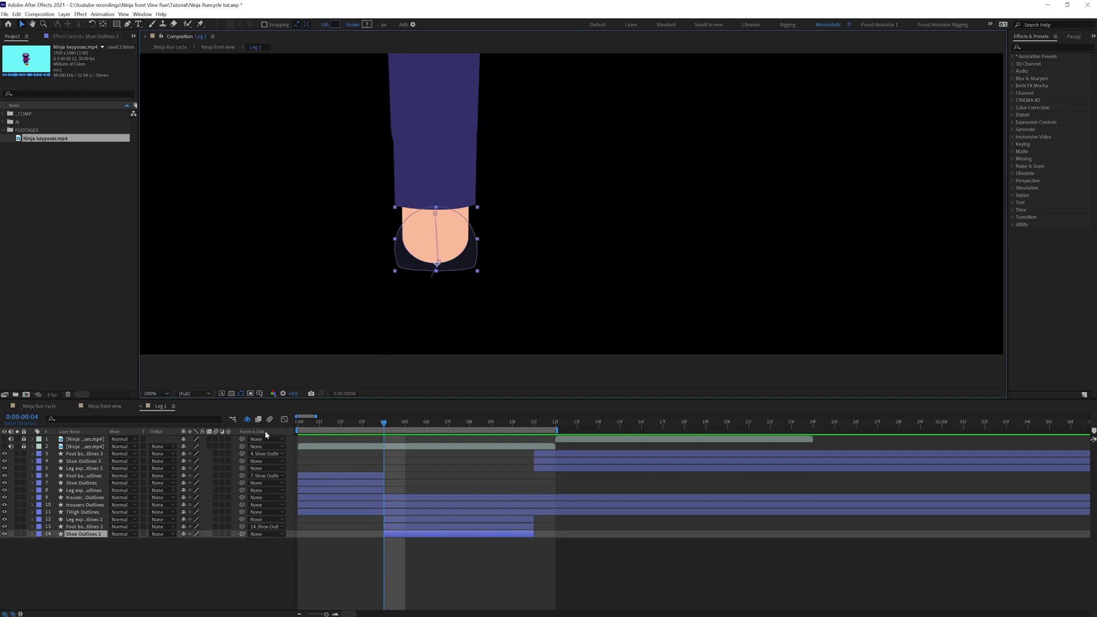
{"action": "left_click", "coordinate": [32, 534]}
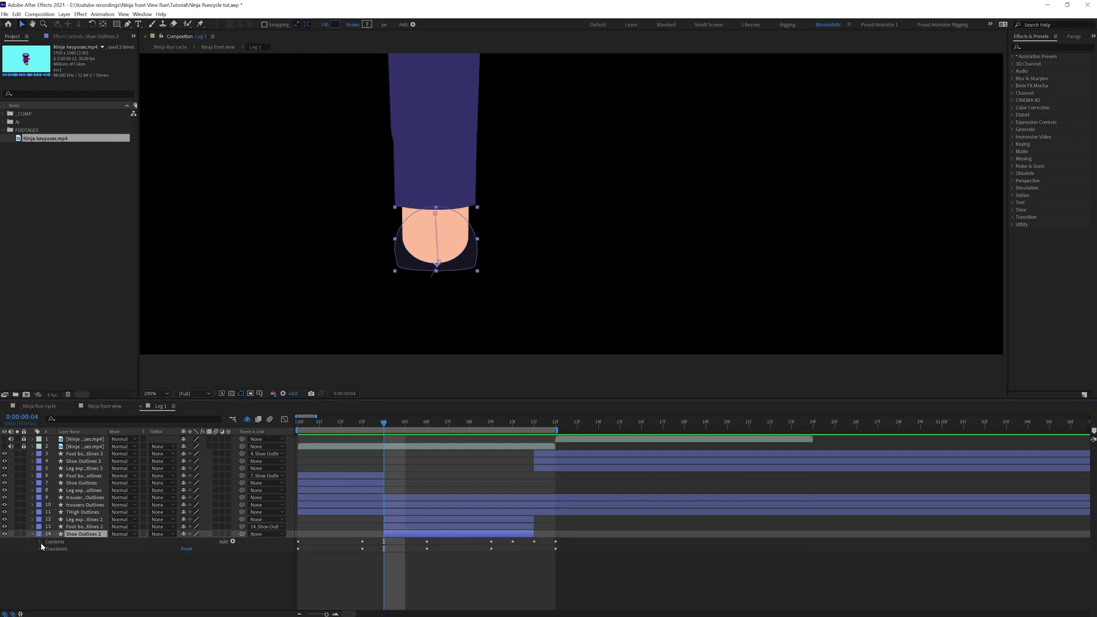
{"action": "left_click", "coordinate": [86, 521]}
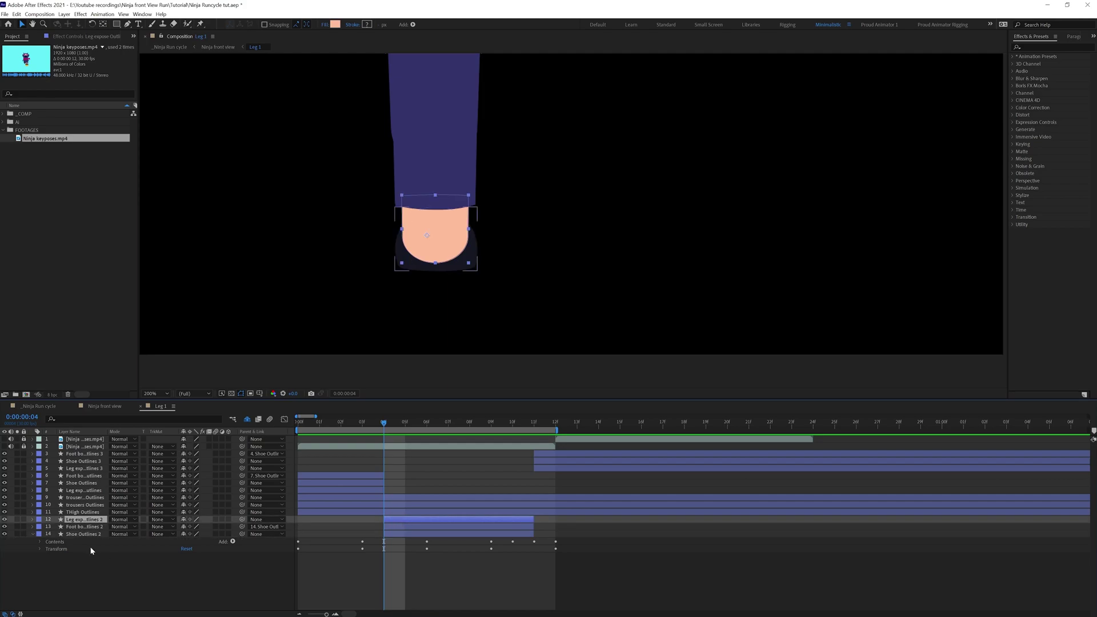
{"action": "left_click", "coordinate": [32, 519]}
{"action": "left_click", "coordinate": [40, 527]}
{"action": "left_click", "coordinate": [60, 534]}
{"action": "key", "text": "u"}
{"action": "left_click", "coordinate": [81, 542]}
{"action": "left_click", "coordinate": [108, 574]}
{"action": "key", "text": "u"}
{"action": "key", "text": "u"}
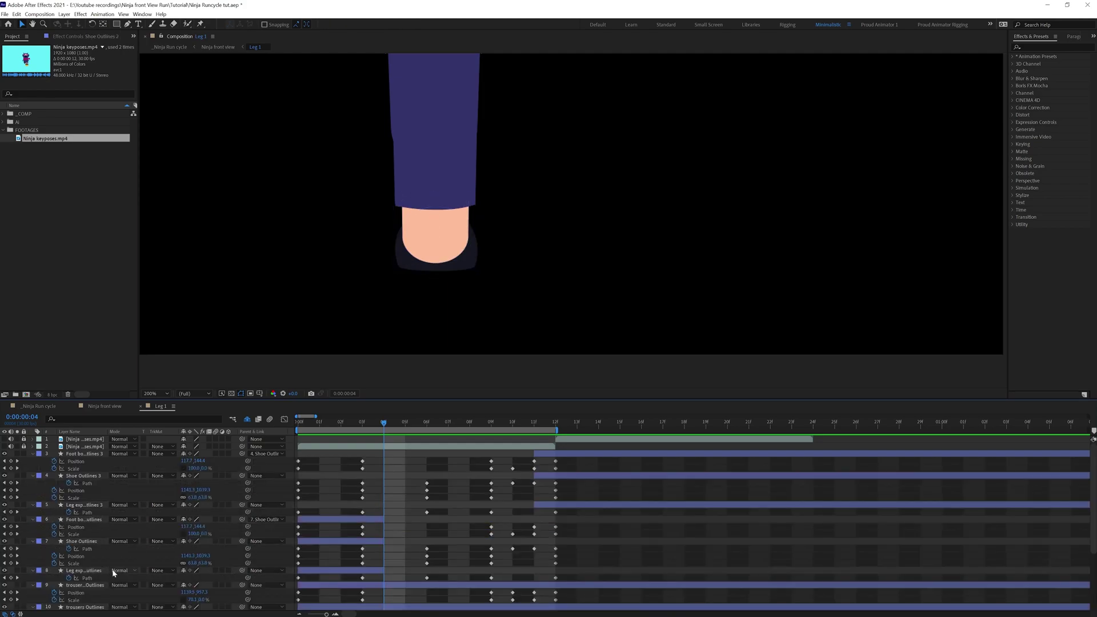
- Reshape the second exposed leg and shoe paths at frame 4, giving the leg a flatter, higher bottom and the shoe a rounder one
{"action": "left_click", "coordinate": [396, 521]}
{"action": "left_click", "coordinate": [390, 535], "text": "ctrl"}
{"action": "key", "text": "u"}
{"action": "left_click", "coordinate": [87, 527]}
{"action": "left_click_drag", "start_coordinate": [436, 263], "coordinate": [467, 282]}
{"action": "left_click", "coordinate": [87, 549]}
{"action": "left_click", "coordinate": [474, 267]}
{"action": "left_click_drag", "start_coordinate": [403, 272], "coordinate": [466, 284]}
{"action": "left_click_drag", "start_coordinate": [391, 526], "coordinate": [384, 532]}
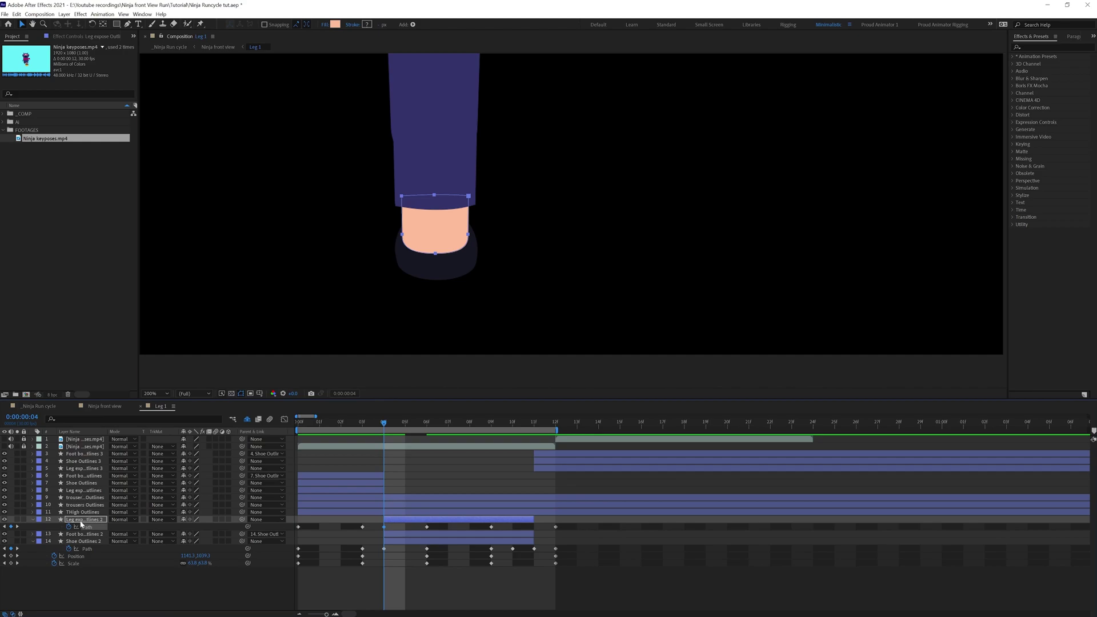
- Copy the frame 4 path keyframes of the second exposed leg and shoe layers to their third copies
{"action": "left_click", "coordinate": [77, 470]}
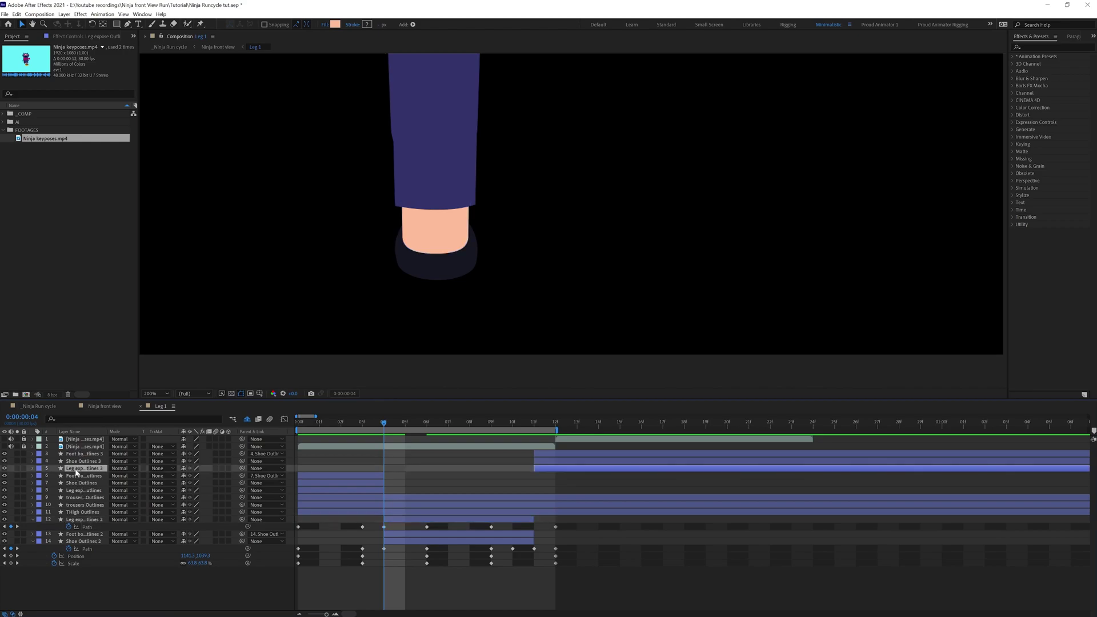
{"action": "key", "text": "u"}
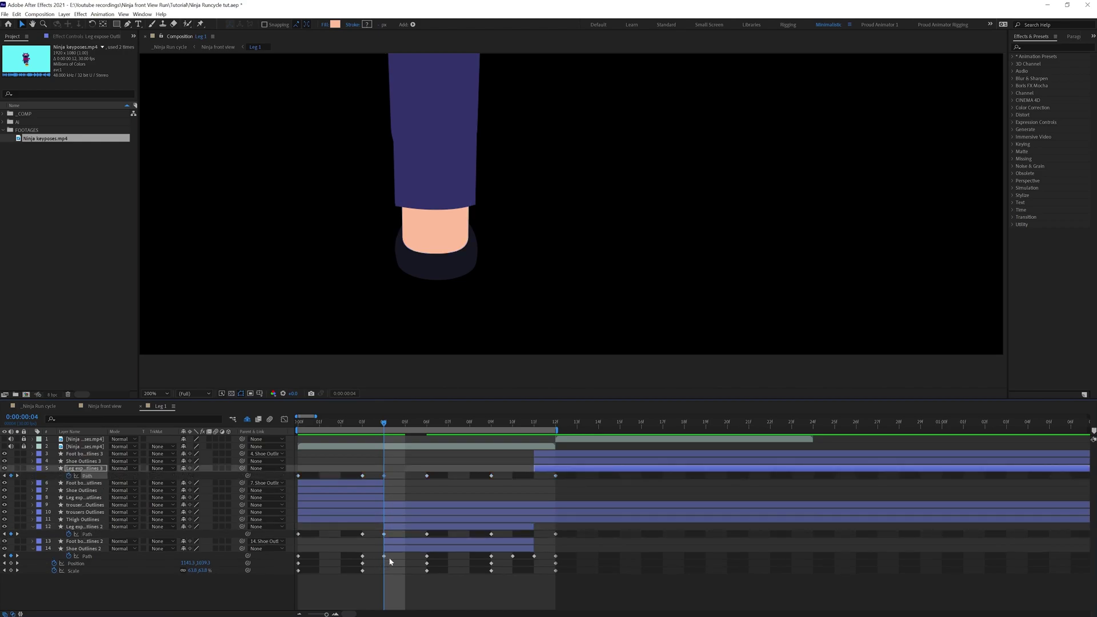
{"action": "left_click", "coordinate": [389, 527]}
{"action": "left_click", "coordinate": [391, 550]}
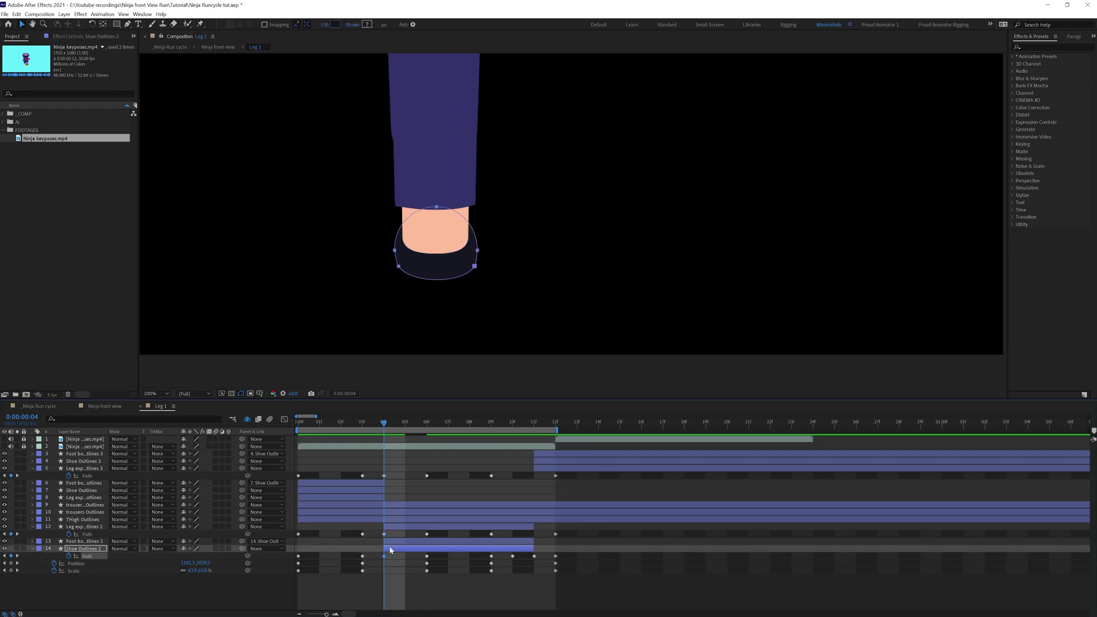
{"action": "left_click", "coordinate": [86, 461]}
{"action": "key", "text": "u"}
{"action": "left_click", "coordinate": [86, 468]}
{"action": "left_click", "coordinate": [402, 474]}
- Preview the leg's run cycle with the whole leg in view
{"action": "key", "text": "Page_Up"}
{"action": "key", "text": "Page_Up"}
{"action": "scroll", "coordinate": [417, 268], "scroll_direction": "down", "scroll_amount": 1}
{"action": "key", "text": "space"}
{"action": "key", "text": "space"}
- Add a fill color keyframe to Thigh Outlines at frame 4
{"action": "left_click_drag", "start_coordinate": [352, 427], "coordinate": [377, 426]}
{"action": "left_click", "coordinate": [392, 542]}
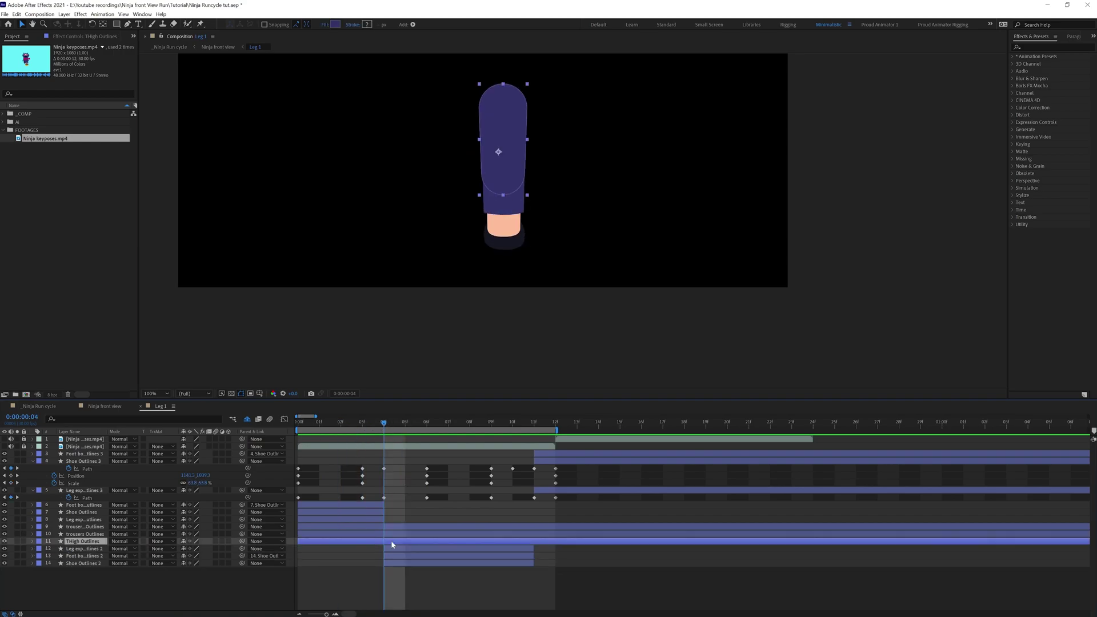
{"action": "left_click", "coordinate": [32, 541]}
{"action": "left_click", "coordinate": [40, 550]}
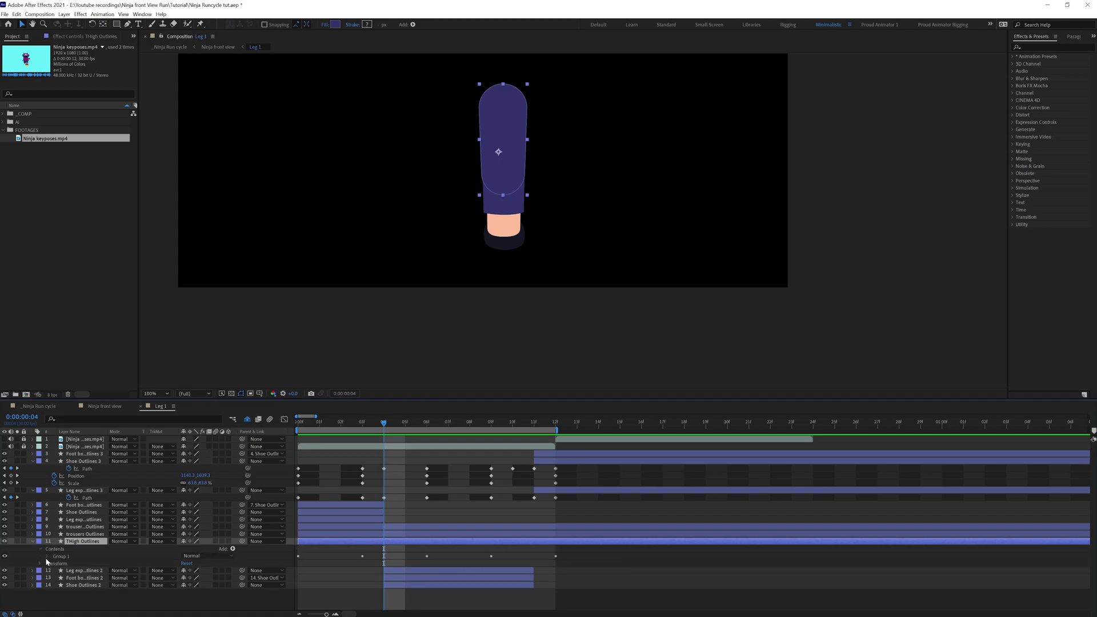
{"action": "left_click", "coordinate": [47, 557]}
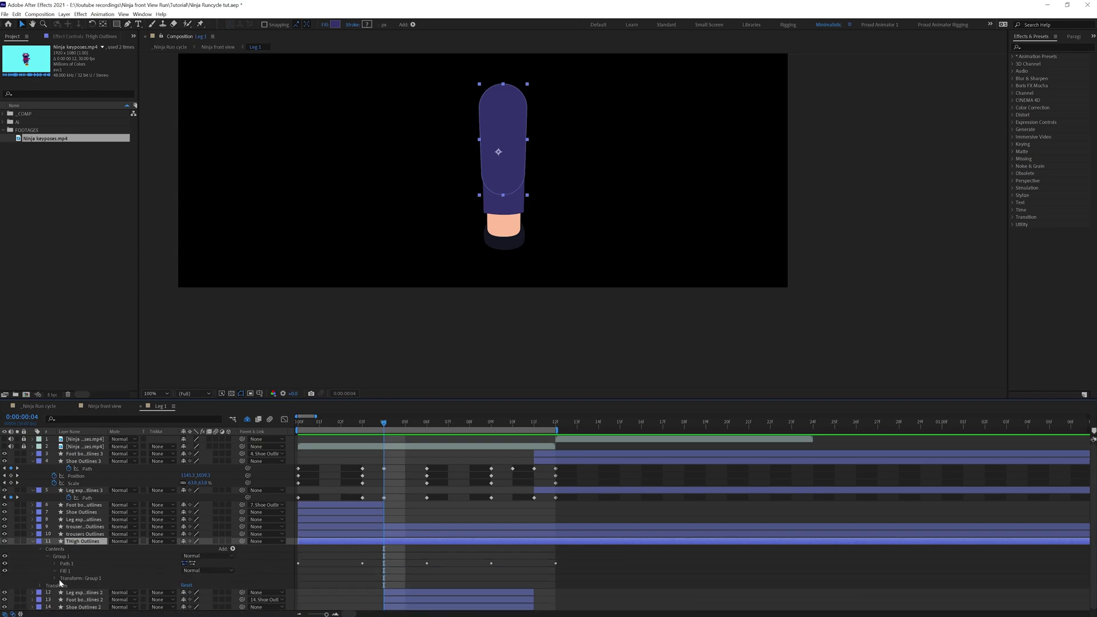
{"action": "left_click", "coordinate": [55, 571]}
{"action": "left_click", "coordinate": [69, 593]}
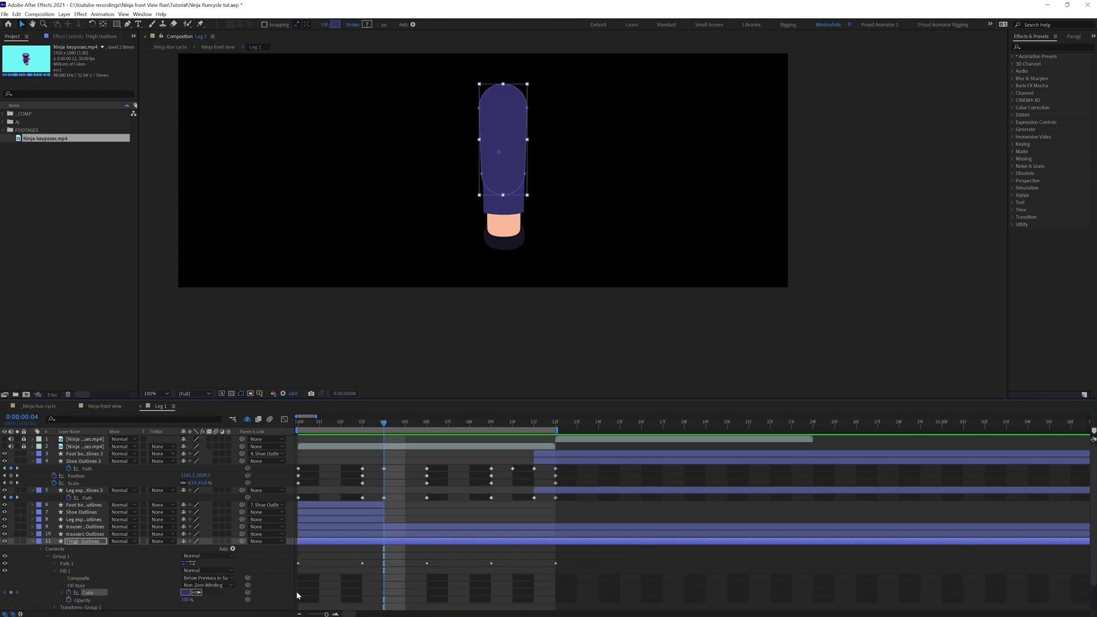
- Darken the Thigh Outlines fill to a deeper purple-blue at frame 6 and copy its color code
{"action": "key", "text": "Page_Down"}
{"action": "key", "text": "Page_Down"}
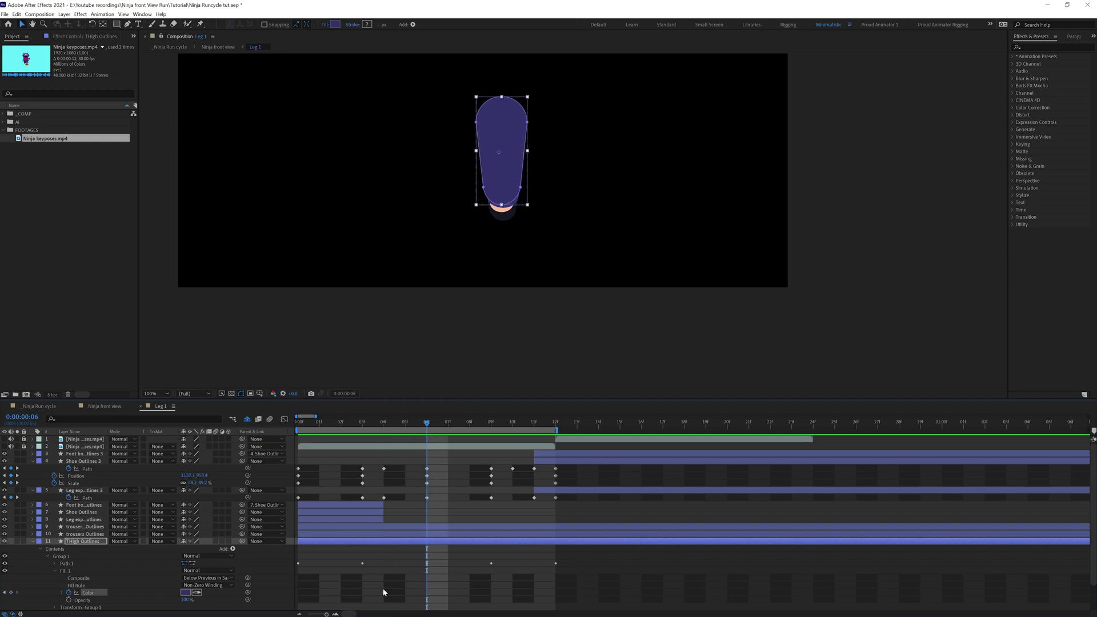
{"action": "left_click", "coordinate": [335, 24]}
{"action": "left_click_drag", "start_coordinate": [121, 176], "coordinate": [122, 183]}
{"action": "left_click", "coordinate": [246, 109]}
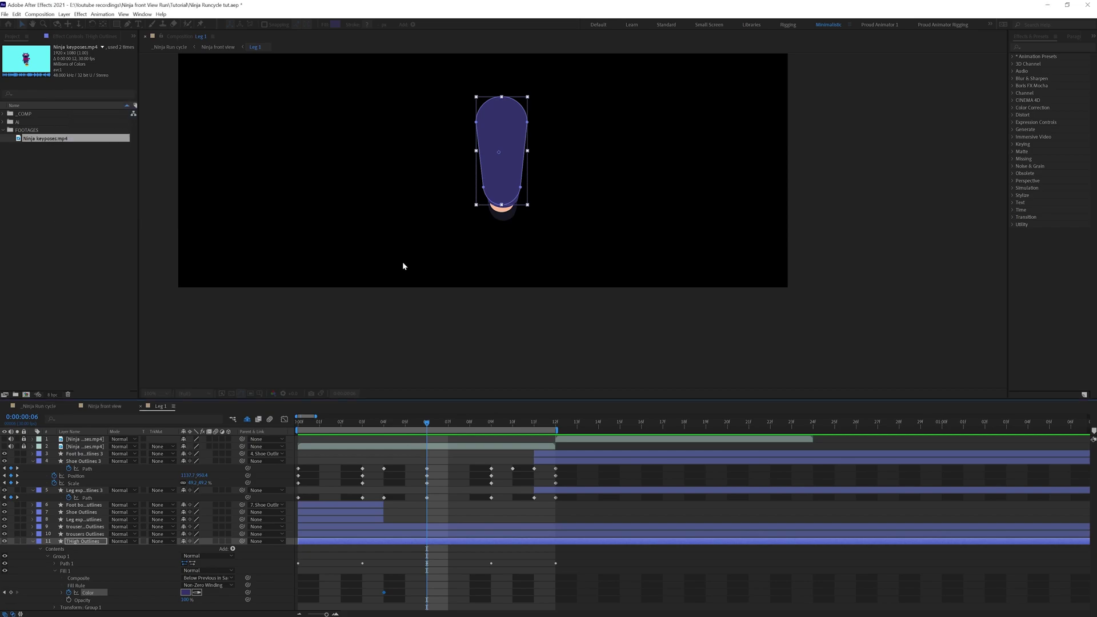
{"action": "left_click", "coordinate": [335, 24]}
{"action": "key", "text": "ctrl+c"}
{"action": "left_click", "coordinate": [257, 122]}
- Add a fill color keyframe to trousers Outlines at frame 4
{"action": "left_click", "coordinate": [476, 422]}
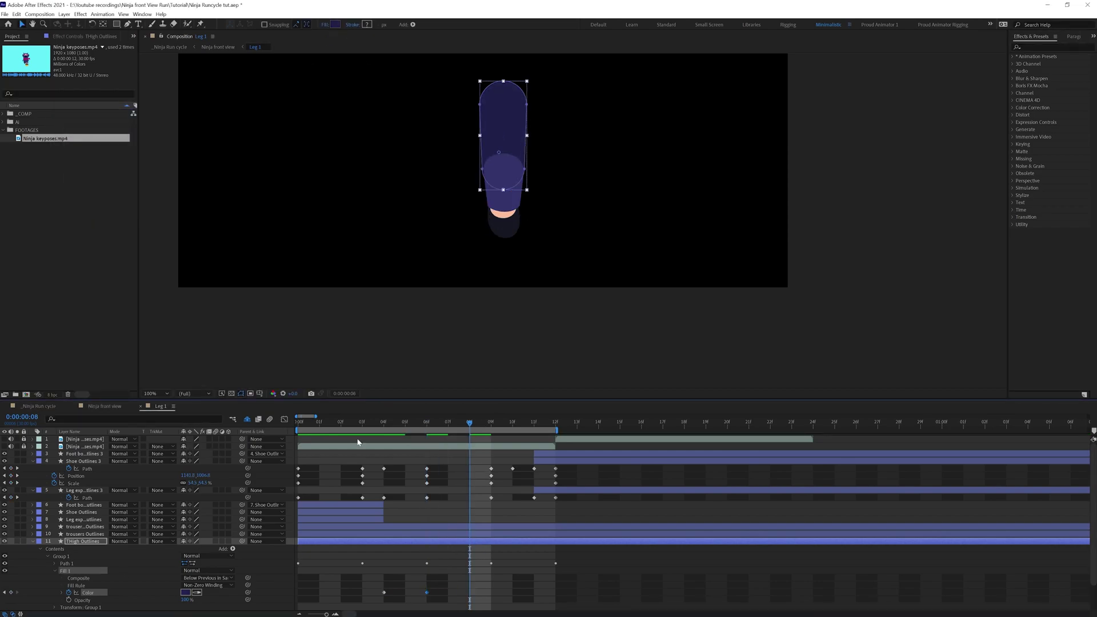
{"action": "left_click", "coordinate": [386, 420]}
{"action": "left_click", "coordinate": [88, 534]}
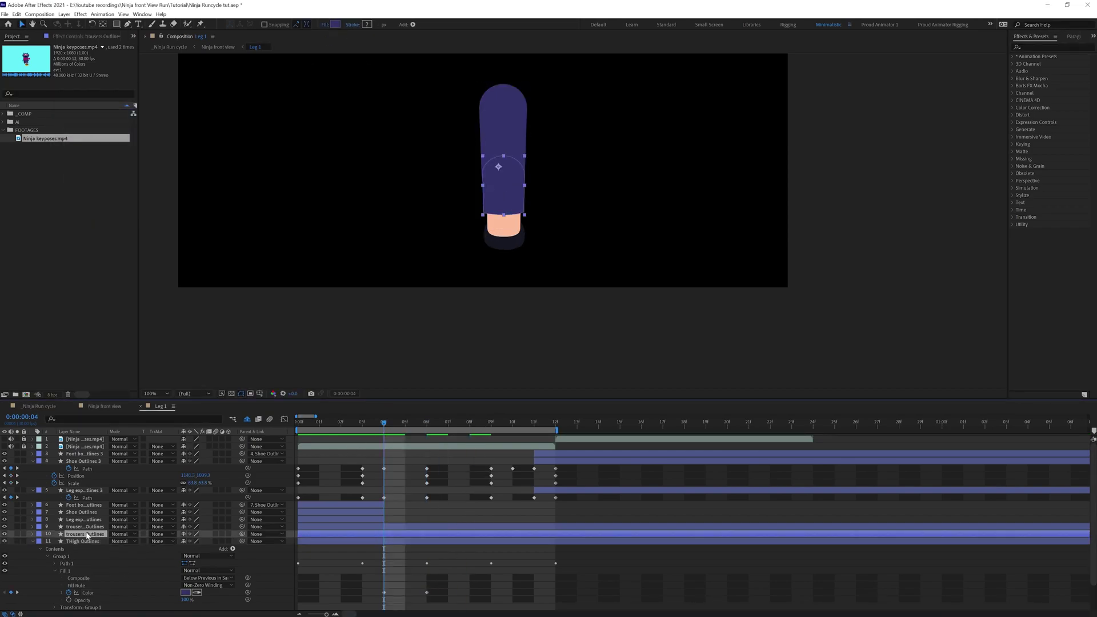
{"action": "left_click", "coordinate": [32, 534]}
{"action": "left_click", "coordinate": [40, 542]}
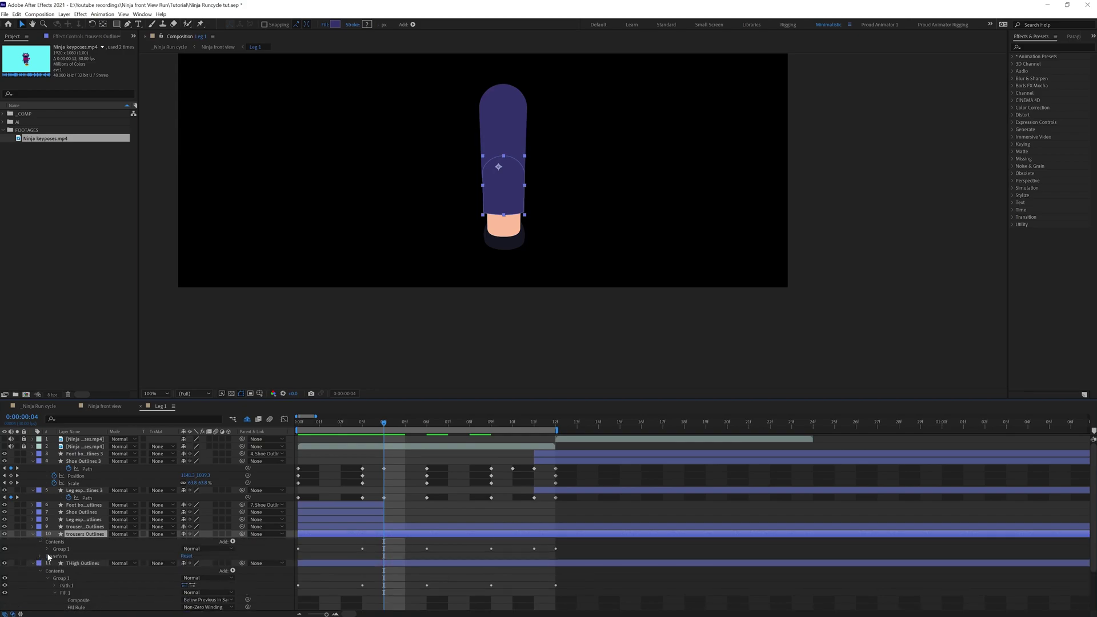
{"action": "left_click", "coordinate": [47, 549]}
{"action": "left_click", "coordinate": [55, 563]}
{"action": "left_click", "coordinate": [68, 585]}
- Set the trousers Outlines fill color to 171739 at frame 6
{"action": "scroll", "coordinate": [68, 587], "scroll_direction": "down", "scroll_amount": 3}
{"action": "left_click", "coordinate": [427, 424]}
{"action": "left_click", "coordinate": [185, 520]}
{"action": "key", "text": "ctrl+v"}
{"action": "left_click", "coordinate": [123, 191]}
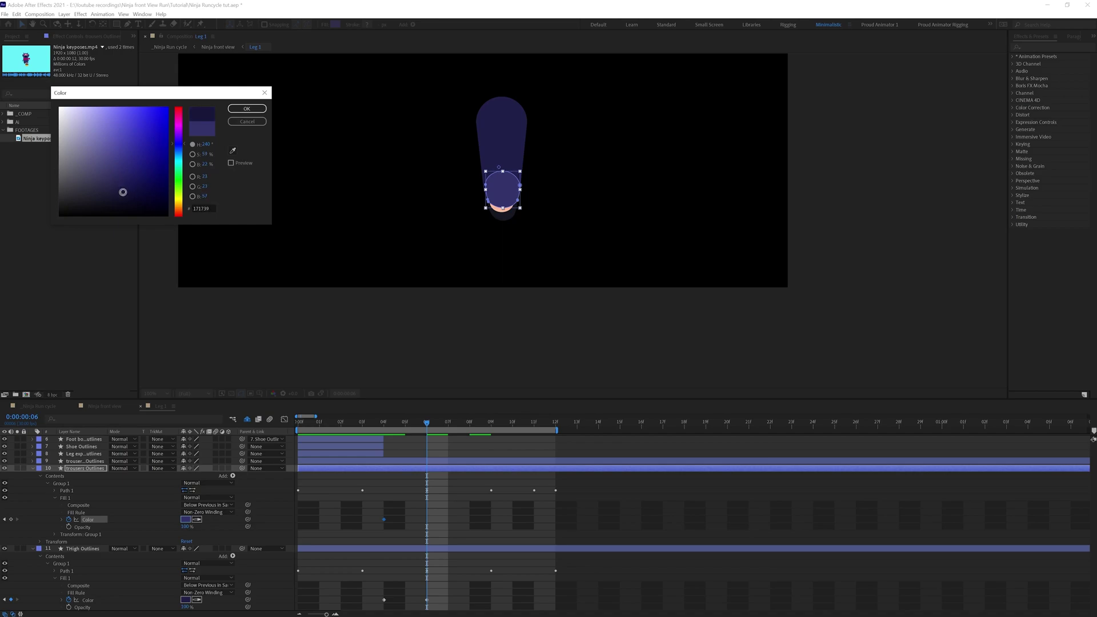
{"action": "left_click", "coordinate": [247, 109]}
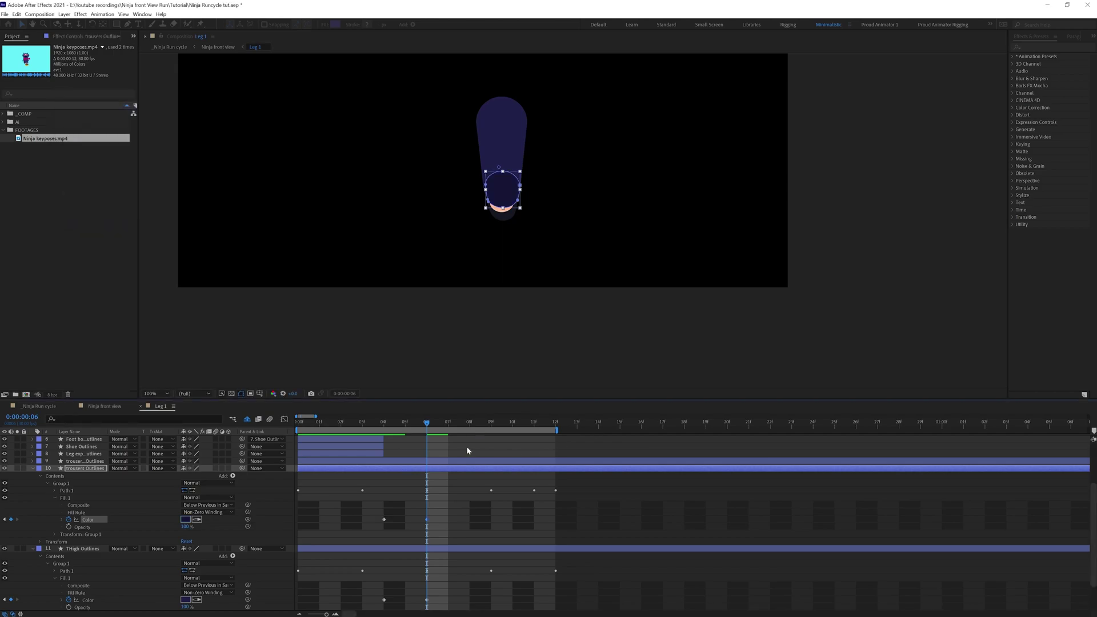
- Add fill color keyframes at frame 9 to both trousers Outlines and Thigh Outlines, keeping the dark shades
{"action": "left_click", "coordinate": [489, 423]}
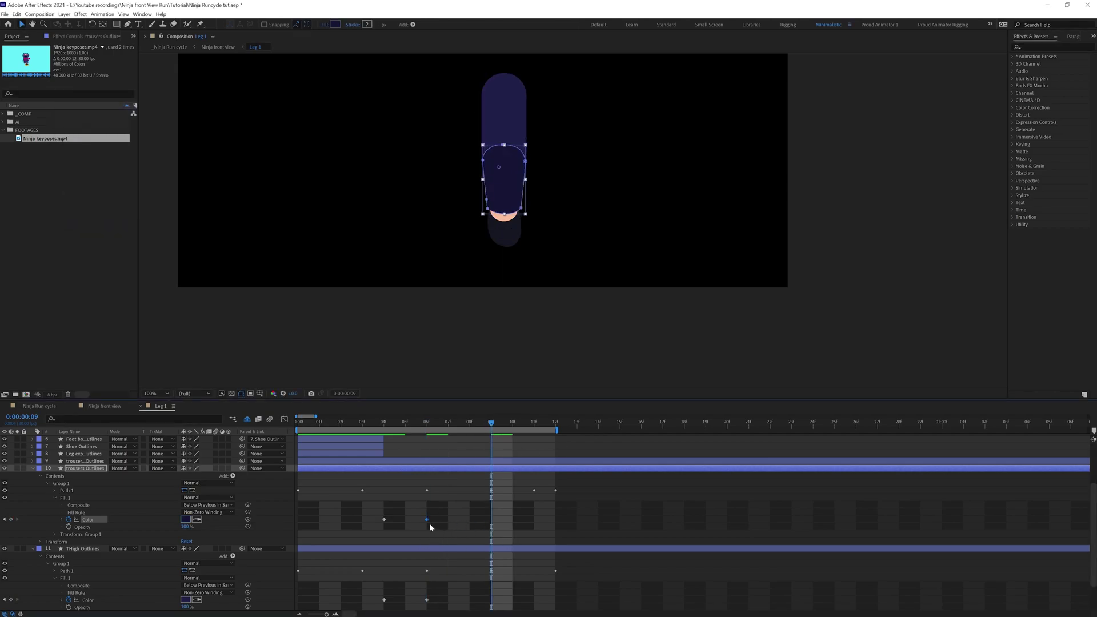
{"action": "scroll", "coordinate": [53, 558], "scroll_direction": "down", "scroll_amount": 1}
{"action": "left_click", "coordinate": [11, 577]}
{"action": "scroll", "coordinate": [513, 484], "scroll_direction": "up", "scroll_amount": 1}
- Copy the frame 4 fill color keyframes of the trousers and thigh layers to frame 12
{"action": "left_click_drag", "start_coordinate": [491, 423], "coordinate": [555, 422]}
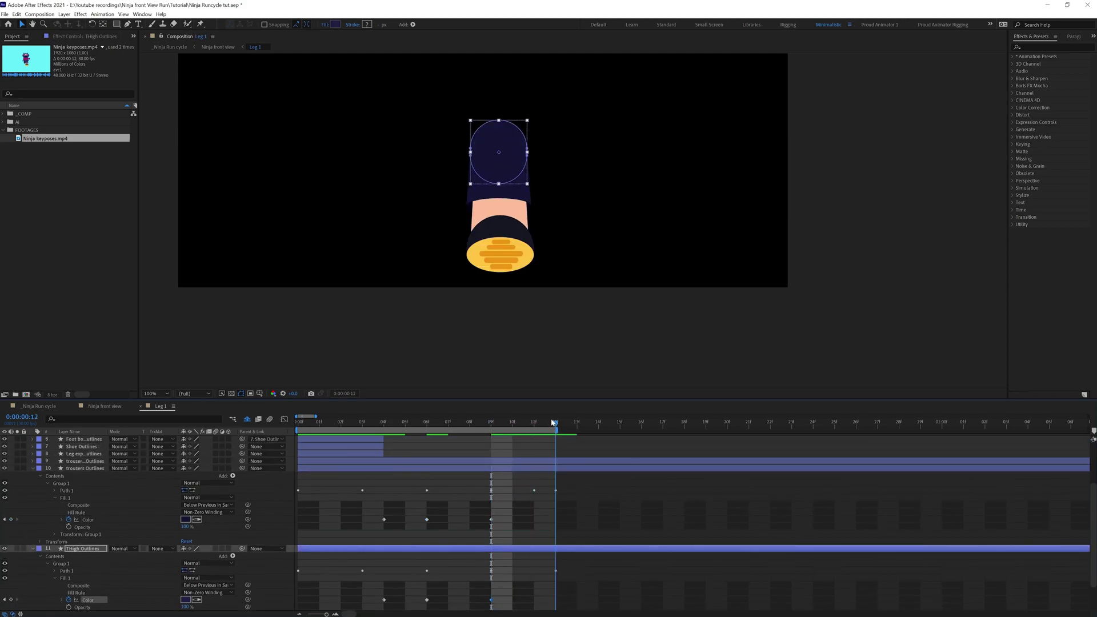
{"action": "left_click", "coordinate": [384, 519]}
{"action": "key", "text": "ctrl+c"}
{"action": "key", "text": "ctrl+v"}
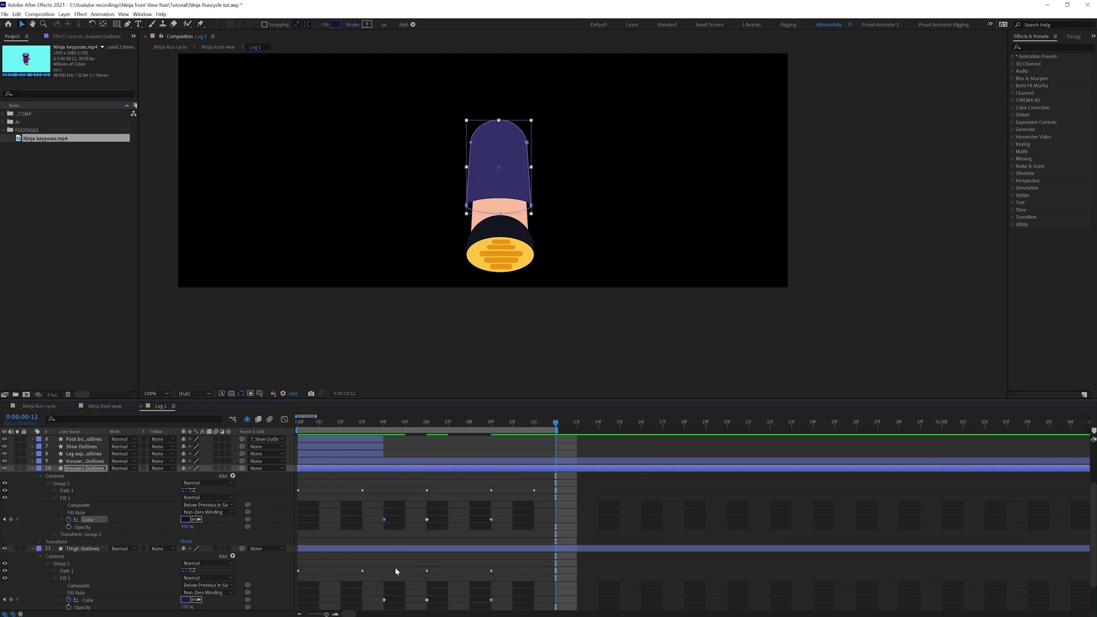
{"action": "left_click", "coordinate": [384, 600]}
{"action": "key", "text": "ctrl+c"}
{"action": "key", "text": "ctrl+v"}
- Move the last fill color keyframes of the trousers and thigh layers to frame 11, and select both layers' color keyframes
{"action": "key", "text": "Page_Up"}
{"action": "left_click", "coordinate": [556, 520]}
{"action": "scroll", "coordinate": [572, 566], "scroll_direction": "down", "scroll_amount": 1}
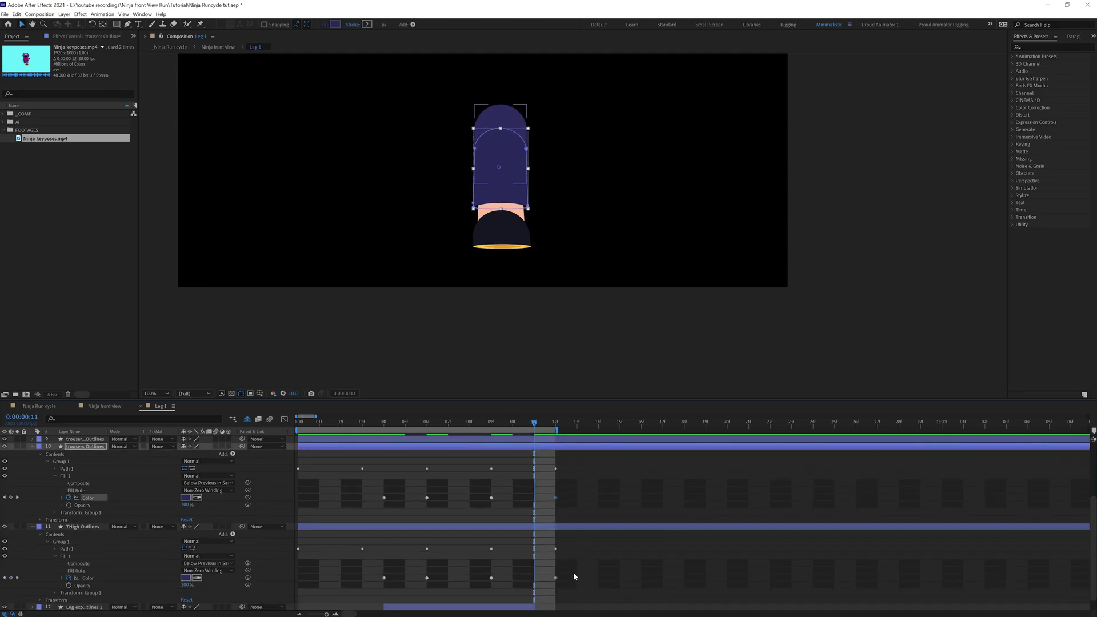
{"action": "left_click", "coordinate": [556, 578]}
{"action": "left_click_drag", "start_coordinate": [547, 582], "coordinate": [537, 578]}
{"action": "left_click_drag", "start_coordinate": [542, 486], "coordinate": [381, 503]}
{"action": "left_click_drag", "start_coordinate": [527, 574], "coordinate": [371, 587]}
- Return to frame 4 and collapse all layer properties
{"action": "left_click", "coordinate": [384, 422]}
{"action": "left_click", "coordinate": [433, 485]}
{"action": "key", "text": "u"}
{"action": "key", "text": "u"}
{"action": "left_click", "coordinate": [404, 498]}
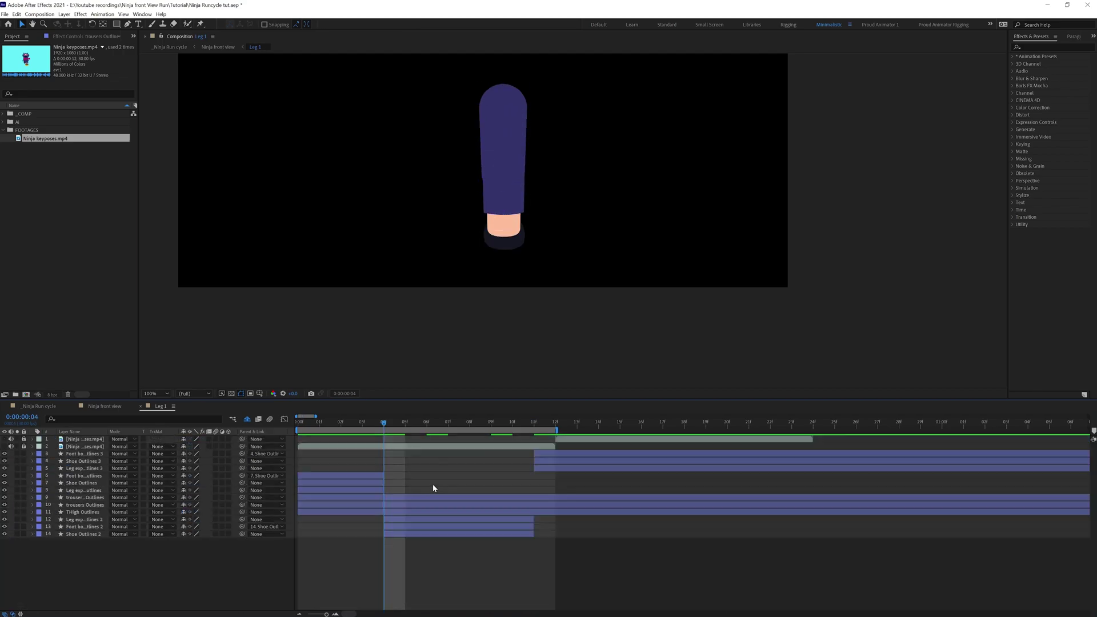
- Split the trousers Outlines layer at frame 4 and place the second part directly below Thigh Outlines
{"action": "key", "text": "ctrl+shift+d"}
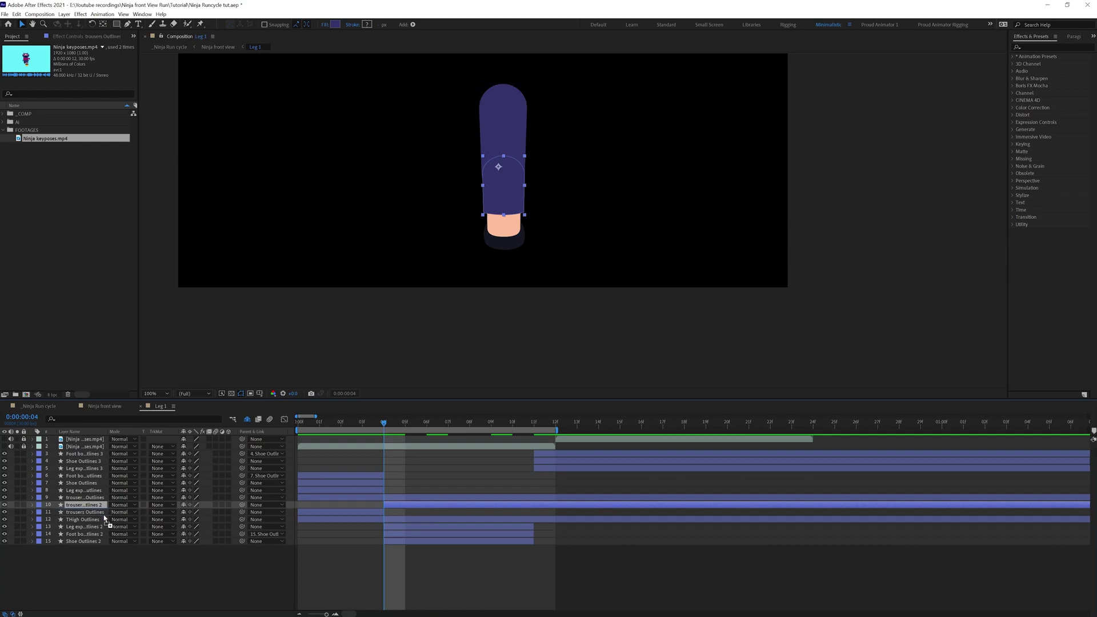
{"action": "left_click", "coordinate": [105, 520]}
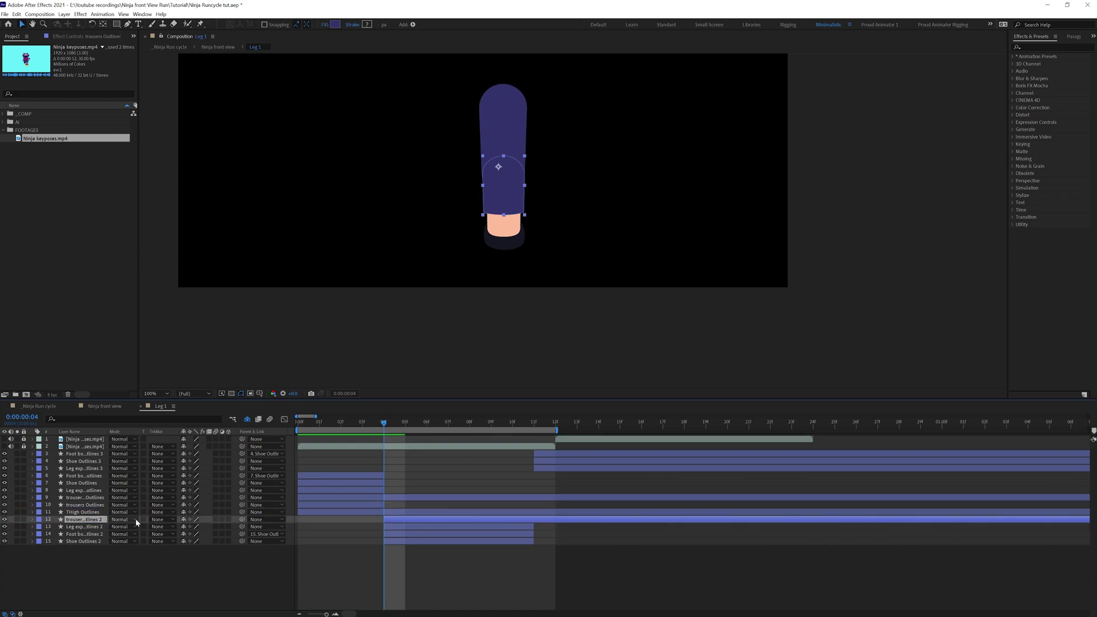
{"action": "key", "text": "ctrl+bracketright"}
- Split the second trousers part at frame 11 and place the new third part directly above Thigh Outlines
{"action": "left_click", "coordinate": [90, 520]}
{"action": "left_click", "coordinate": [532, 424]}
{"action": "key", "text": "ctrl+shift+d"}
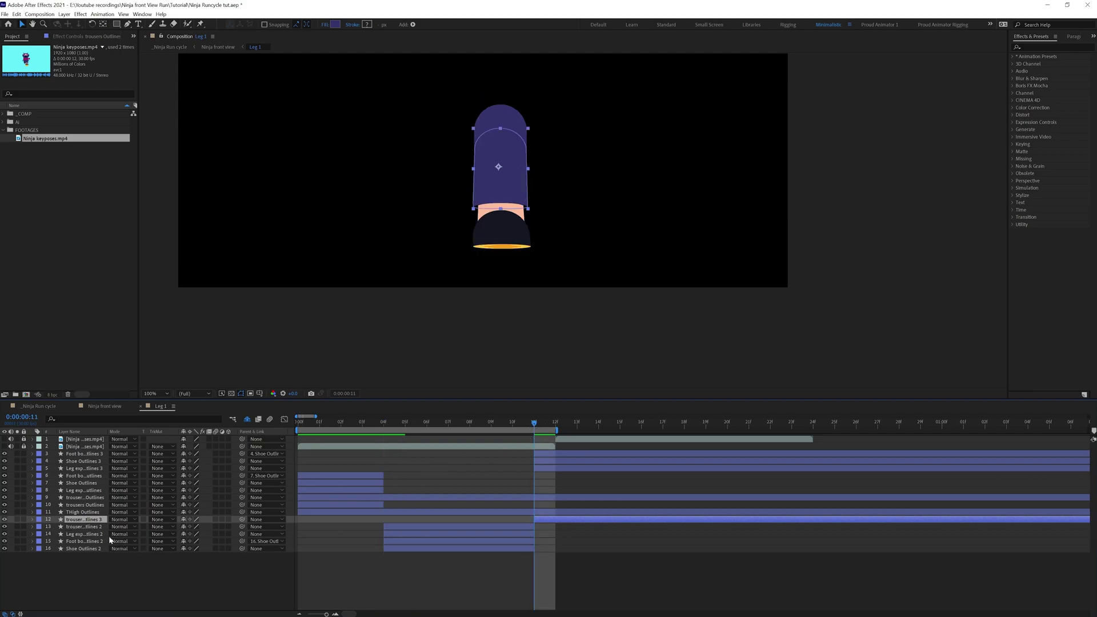
{"action": "mouse_move", "coordinate": [82, 524]}
{"action": "left_mouse_down"}
{"action": "mouse_move", "coordinate": [89, 501]}
{"action": "mouse_move", "coordinate": [92, 513]}
{"action": "left_mouse_up"}
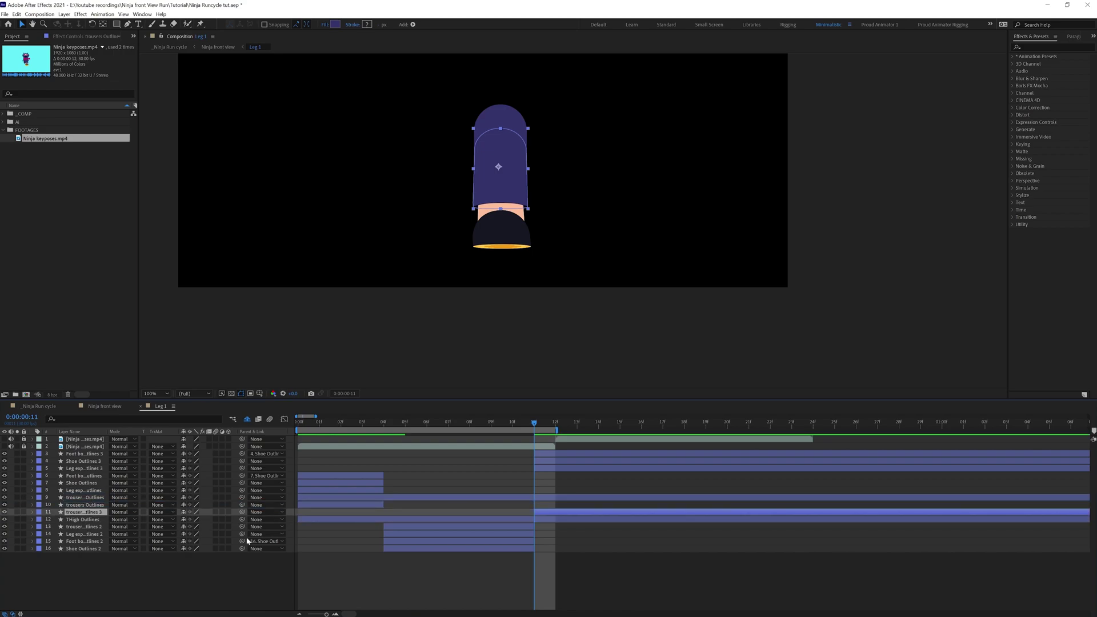
- Preview the leg animation in Leg 1 and in the Ninja front view composition, ending back at frame 0
{"action": "key", "text": "space"}
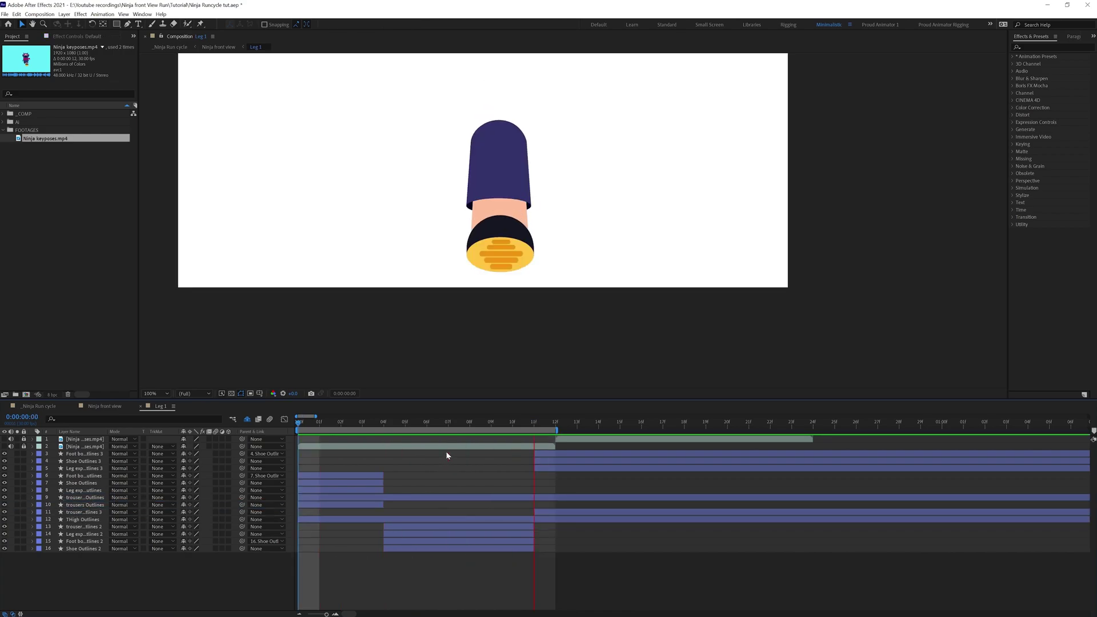
{"action": "key", "text": "space"}
{"action": "left_click", "coordinate": [112, 407]}
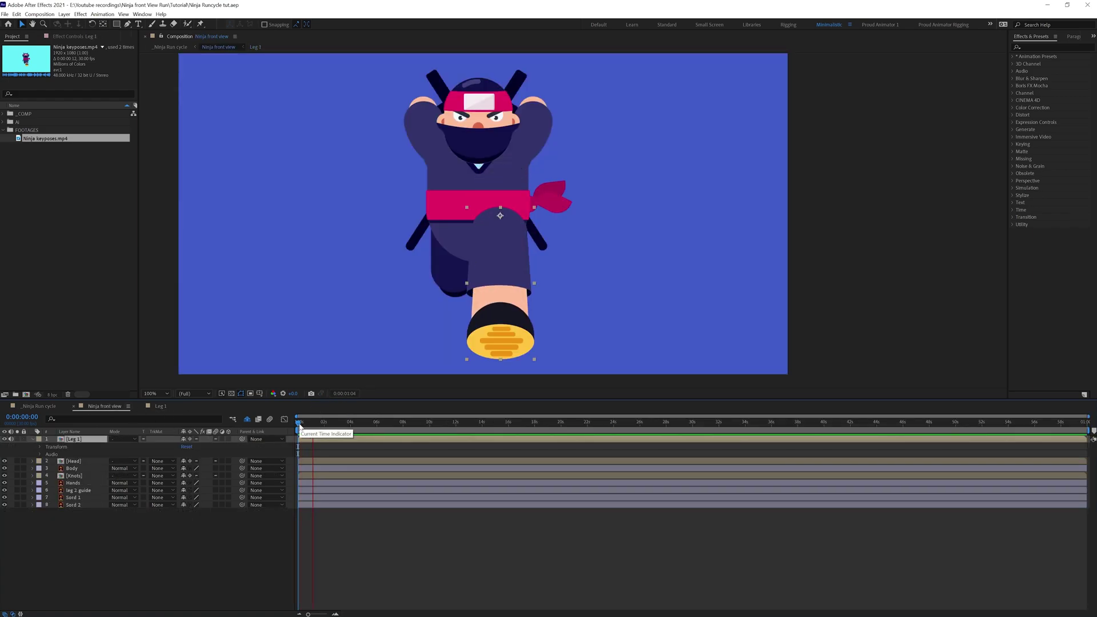
{"action": "mouse_move", "coordinate": [299, 424]}
{"action": "left_mouse_down"}
{"action": "mouse_move", "coordinate": [313, 425]}
{"action": "mouse_move", "coordinate": [287, 424]}
{"action": "left_mouse_up"}
{"action": "key", "text": "space"}
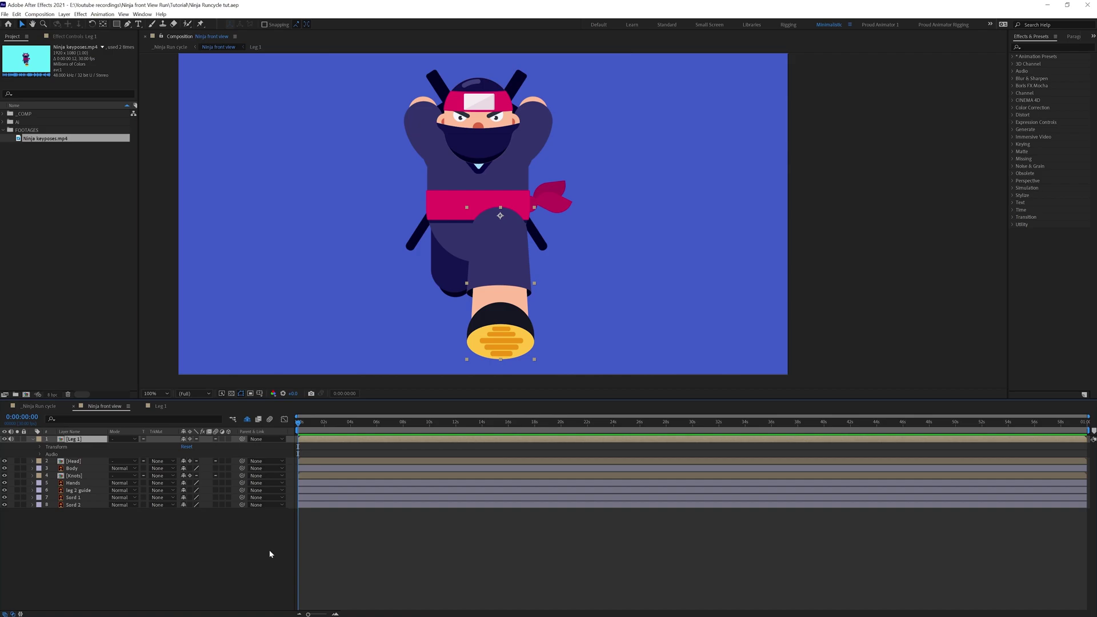
- Enable time remapping on the Leg 1 layer in the Ninja front view composition
{"action": "right_click", "coordinate": [98, 439]}
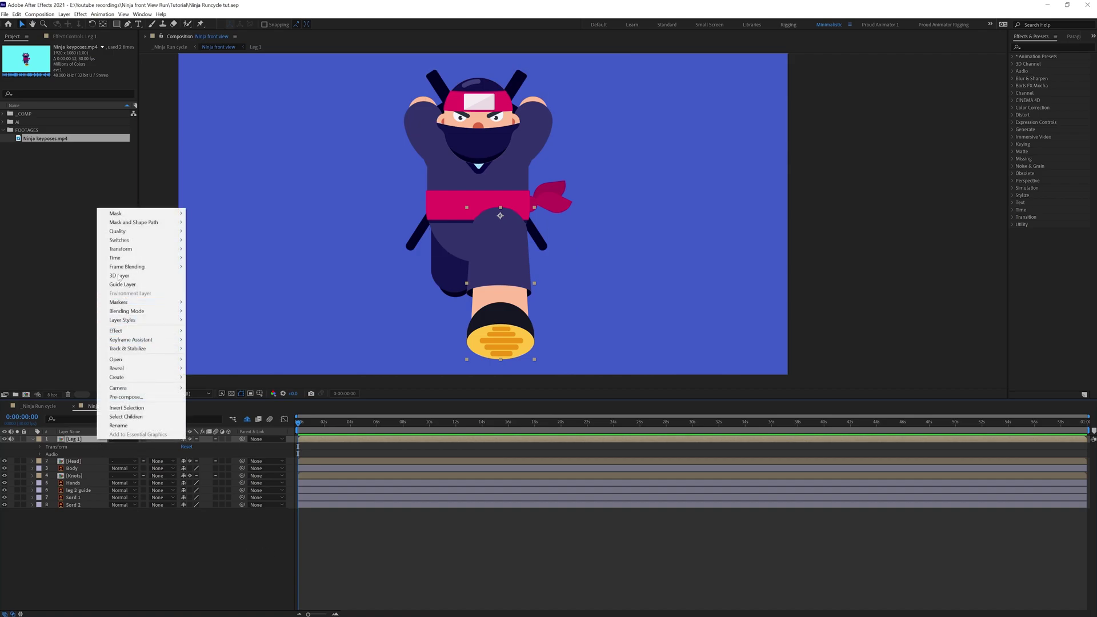
{"action": "mouse_move", "coordinate": [120, 257]}
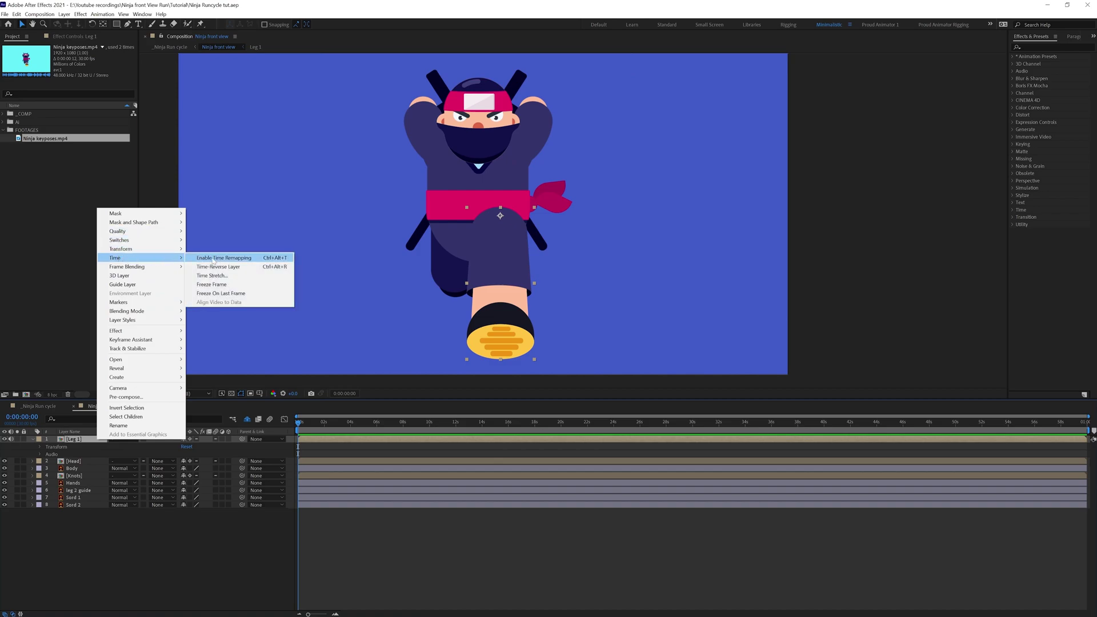
{"action": "left_click", "coordinate": [211, 258]}
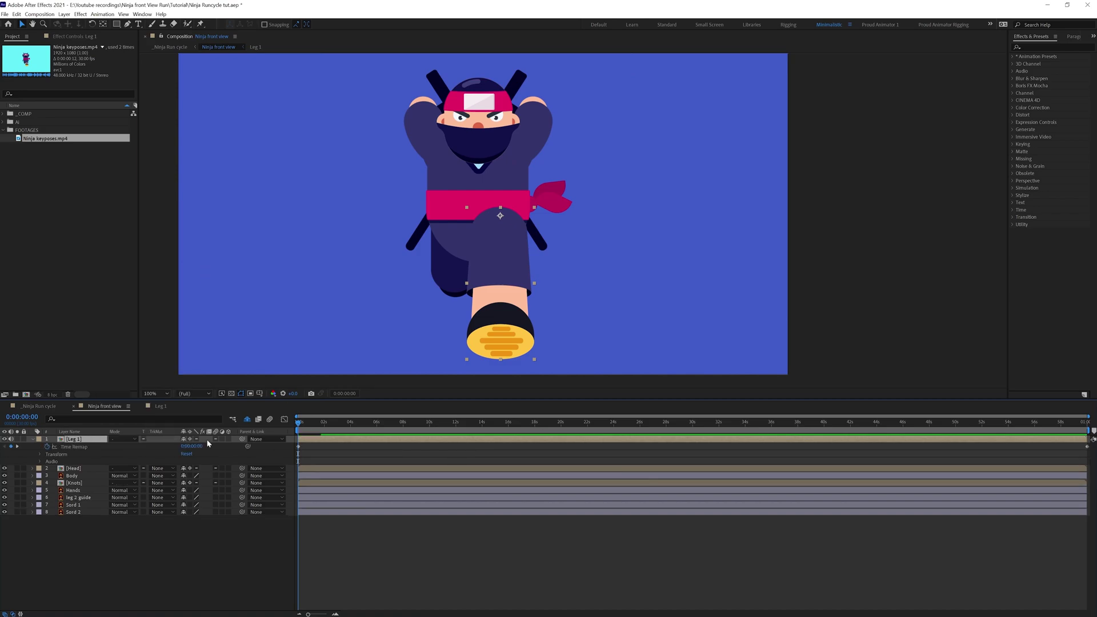
- Add a Time Remap keyframe at frame 12 on Leg 1 and delete the keyframe at the layer's end
{"action": "double_click", "coordinate": [434, 441]}
{"action": "left_click", "coordinate": [554, 420]}
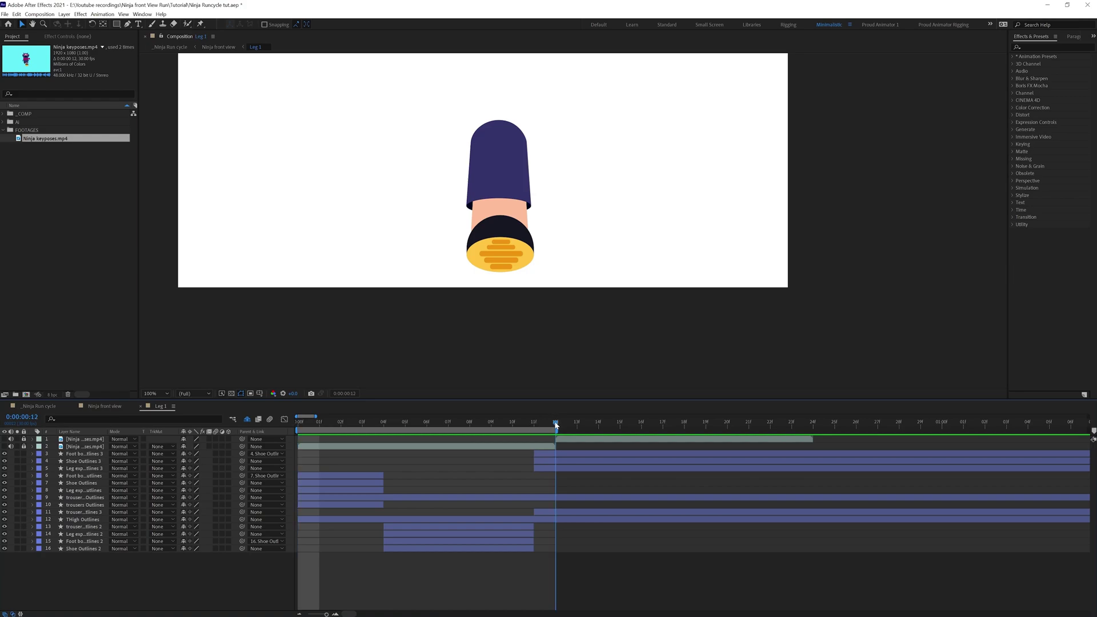
{"action": "left_click", "coordinate": [107, 406]}
{"action": "left_click", "coordinate": [11, 446]}
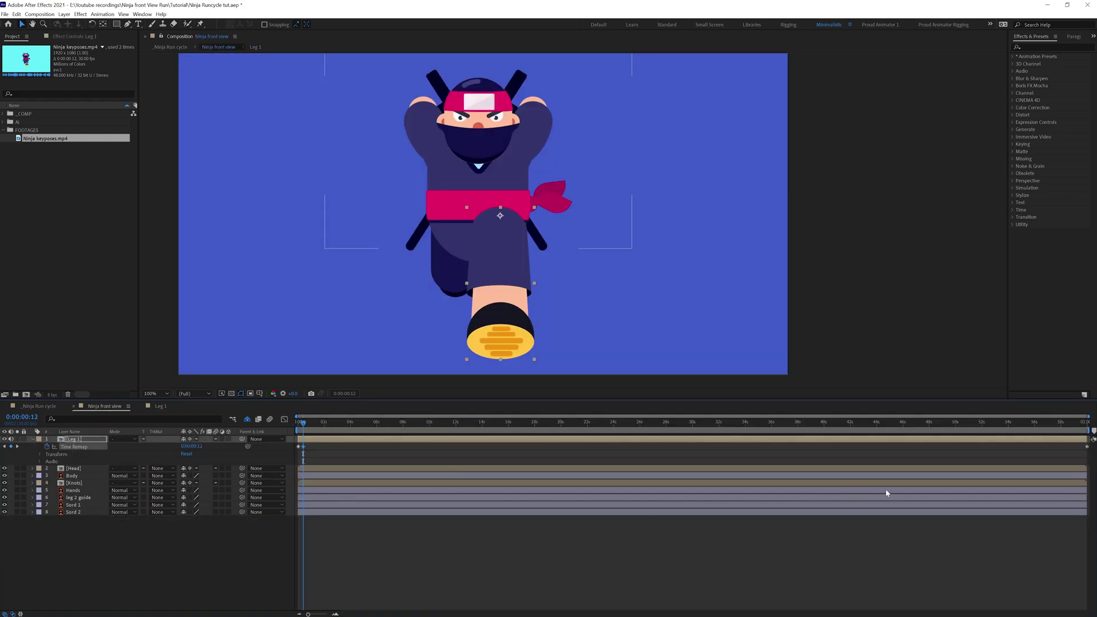
{"action": "left_click_drag", "start_coordinate": [1093, 453], "coordinate": [1080, 444]}
{"action": "key", "text": "space"}
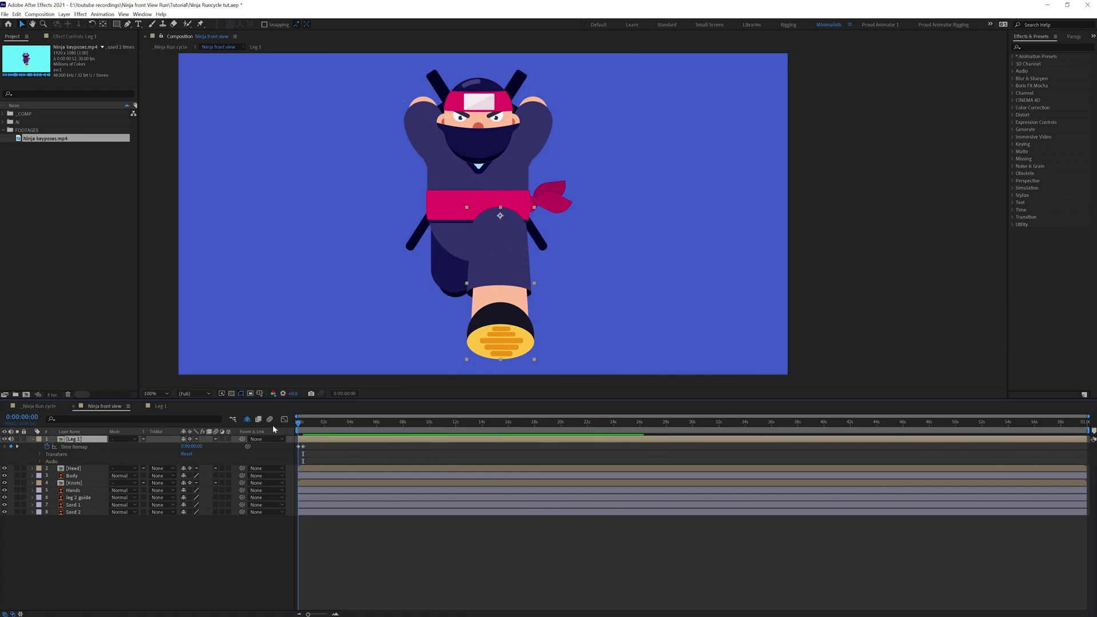
- Add the expression loopIn()+loopOut()-value; to Leg 1's Time Remap property
{"action": "left_click", "coordinate": [47, 446], "text": "alt"}
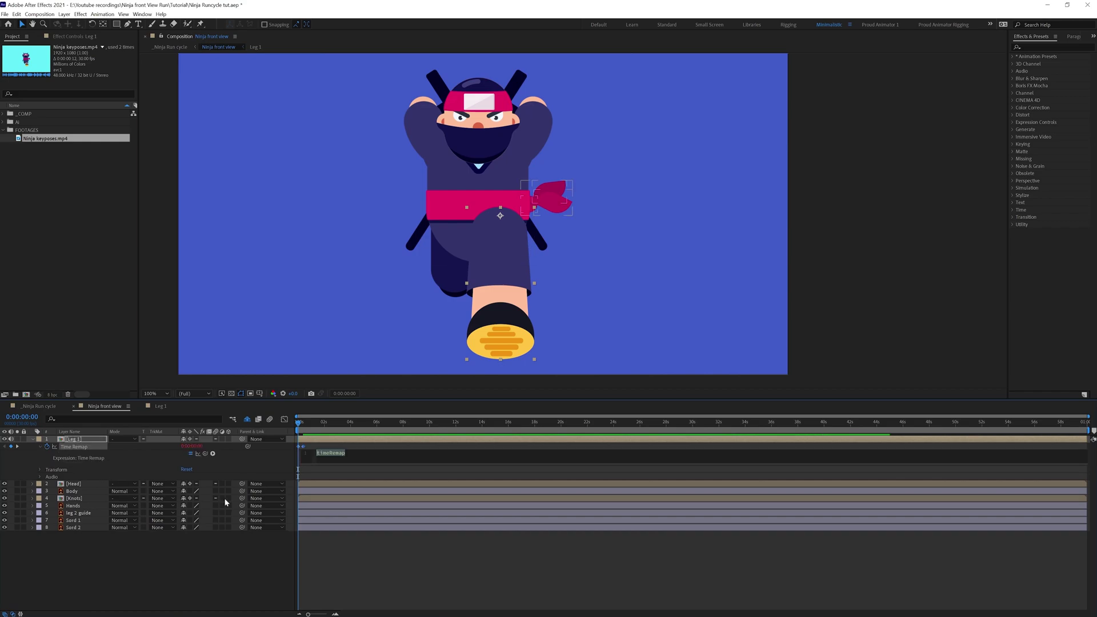
{"action": "type", "text": "loopIn()+loop"}
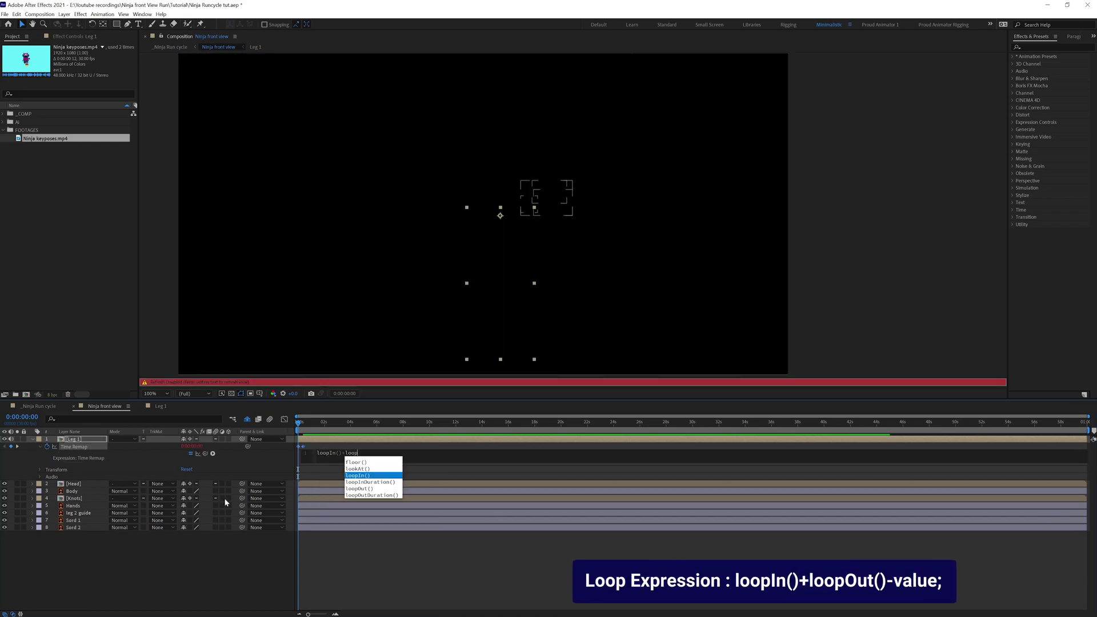
{"action": "type", "text": "Out()-value;"}
{"action": "left_click", "coordinate": [423, 539]}
{"action": "scroll", "coordinate": [324, 434], "scroll_direction": "up", "scroll_amount": 4}
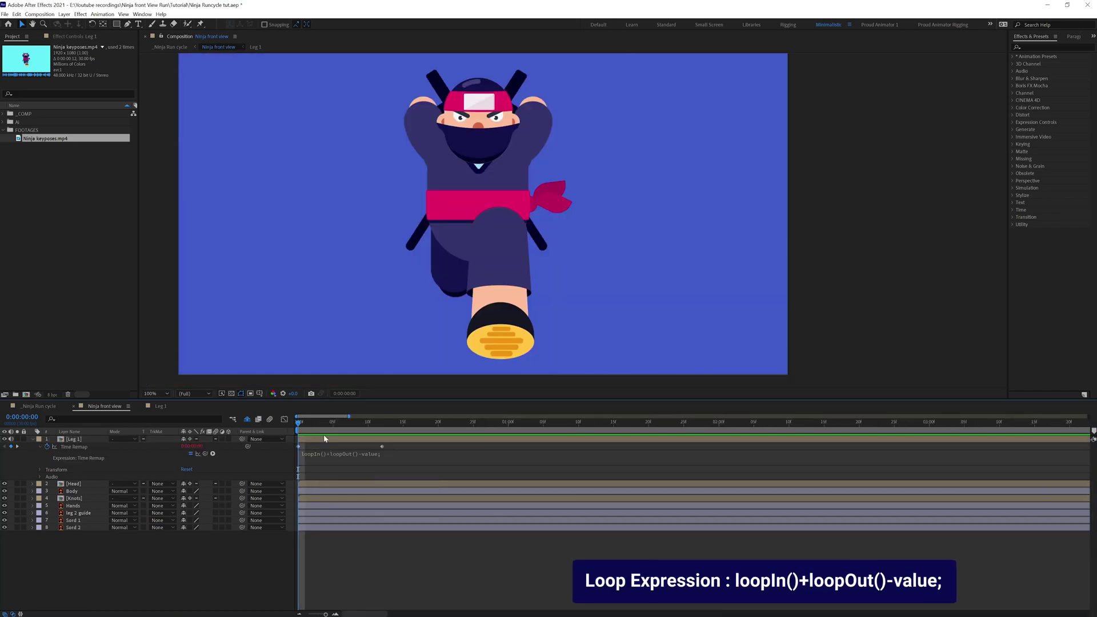
- Duplicate the Leg 1 composition in the project's Character folder as Leg 2
{"action": "left_click", "coordinate": [3, 114]}
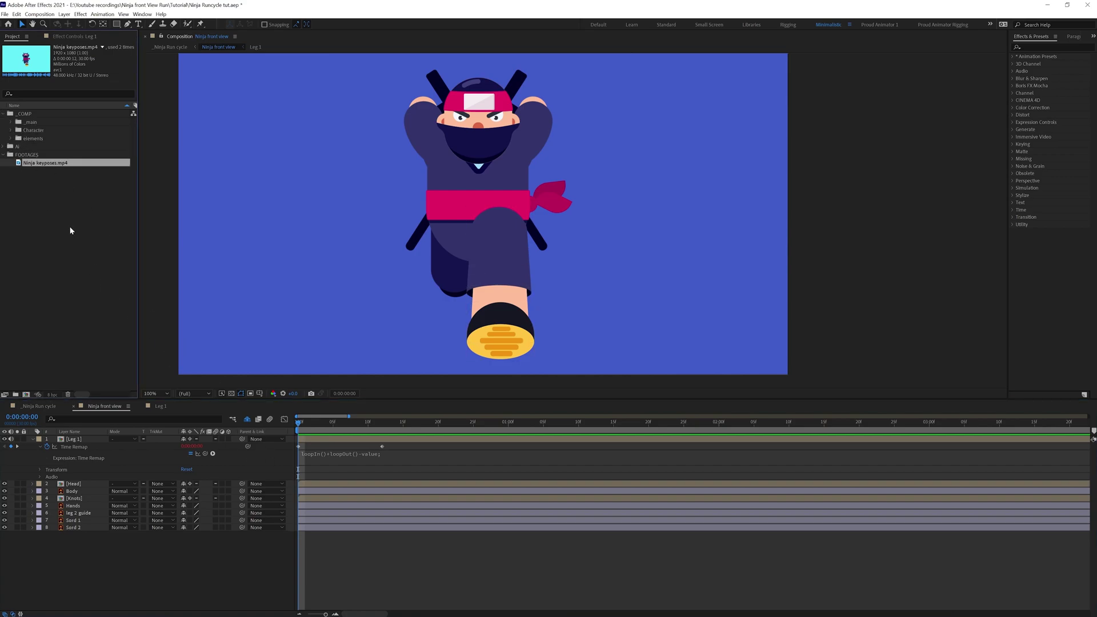
{"action": "left_click", "coordinate": [11, 130]}
{"action": "left_click", "coordinate": [44, 156]}
{"action": "key", "text": "ctrl+d"}
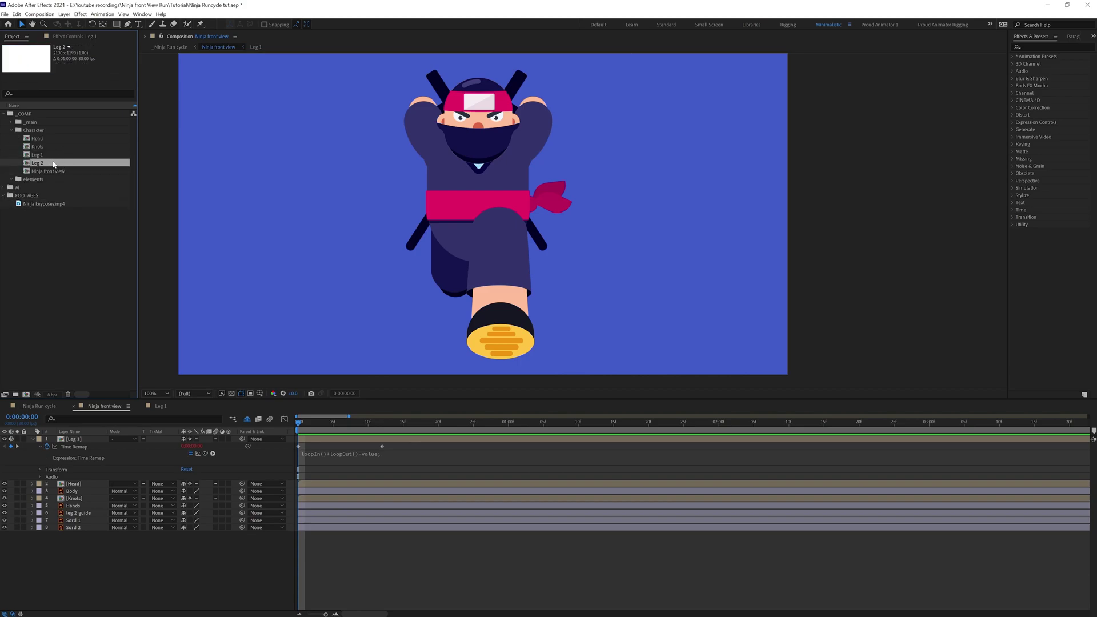
- Open the Leg 2 composition and hide all leg shape layers above Thigh Outlines
{"action": "double_click", "coordinate": [50, 166]}
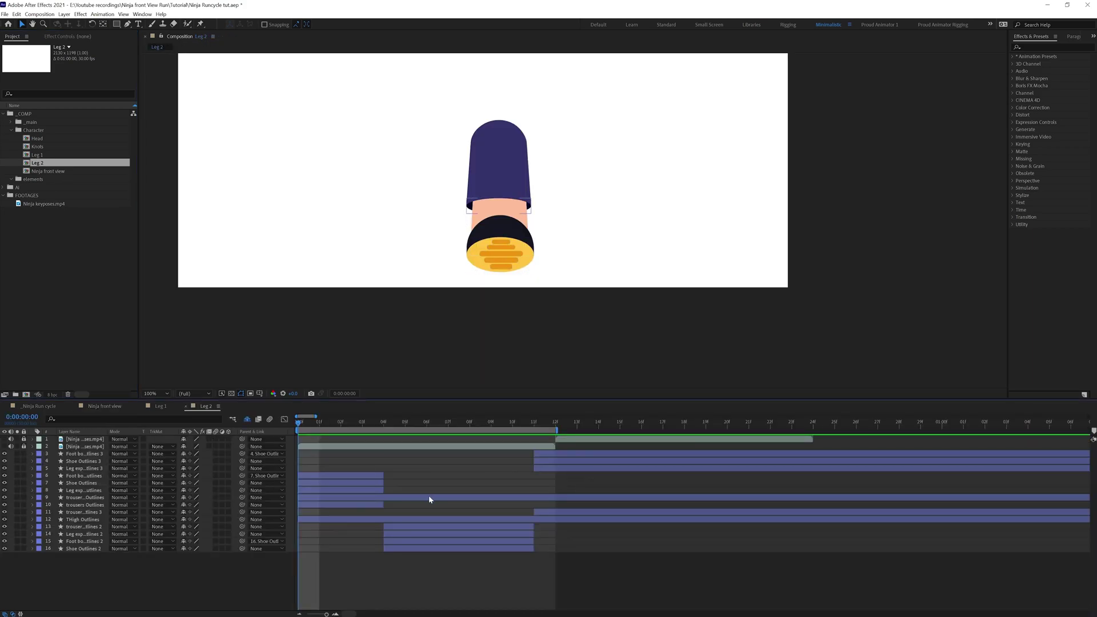
{"action": "left_click", "coordinate": [383, 423]}
{"action": "left_click", "coordinate": [398, 520]}
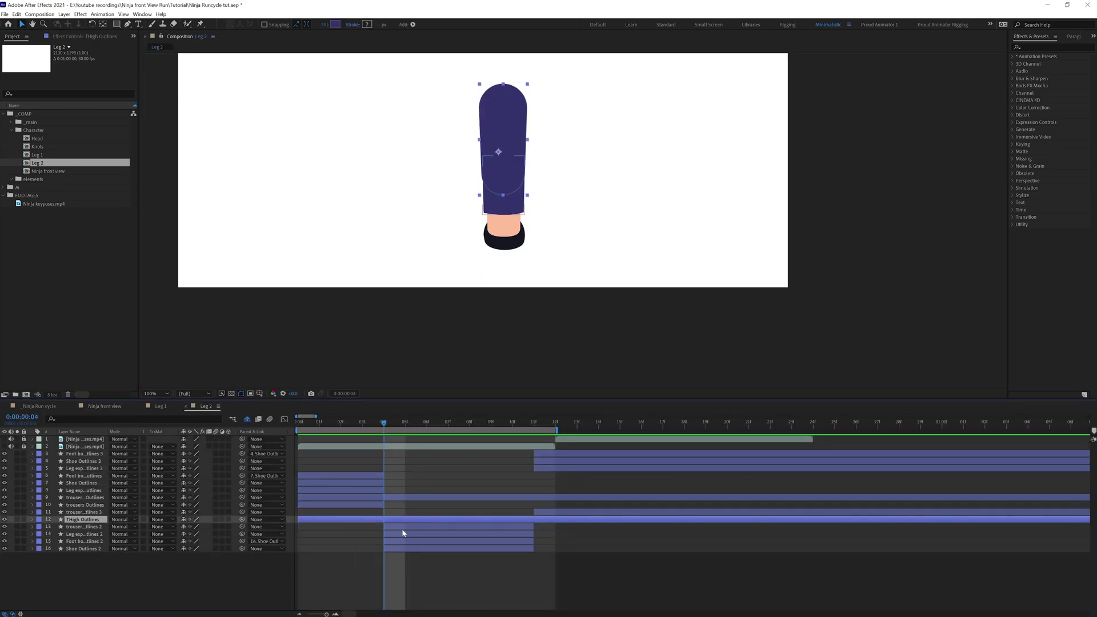
{"action": "left_click", "coordinate": [415, 550], "text": "shift"}
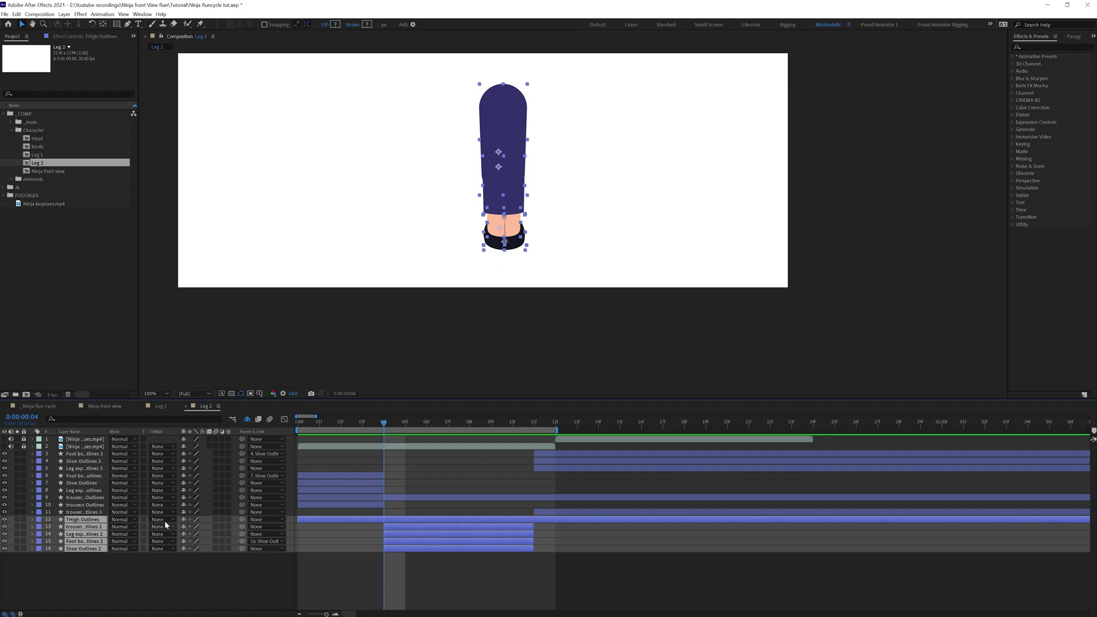
{"action": "left_click", "coordinate": [83, 512]}
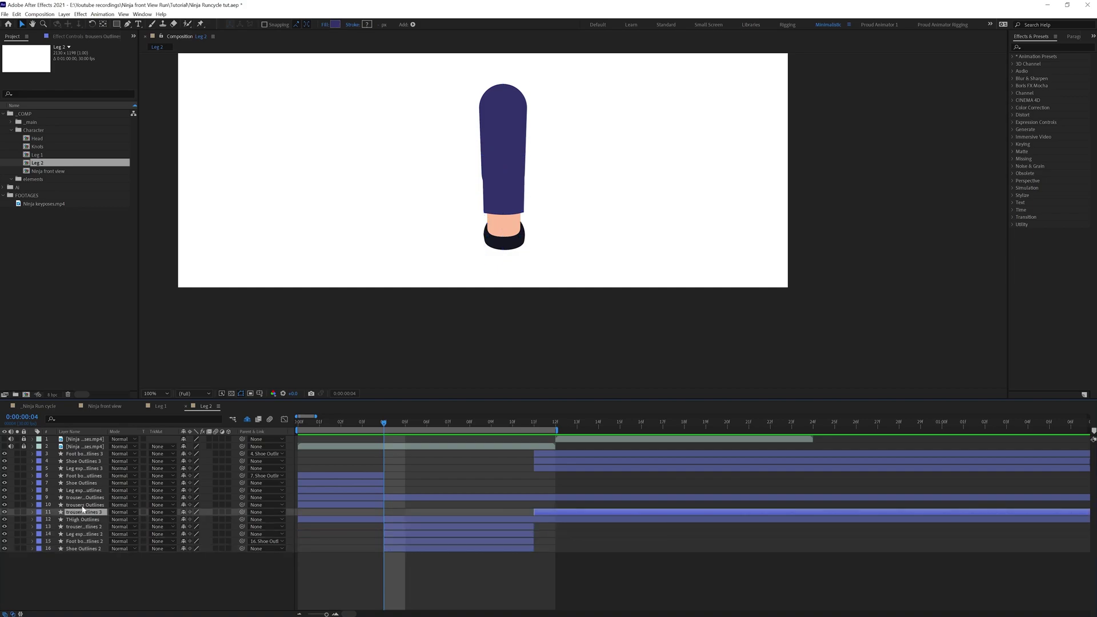
{"action": "left_click", "coordinate": [74, 454], "text": "shift"}
{"action": "left_click", "coordinate": [4, 454]}
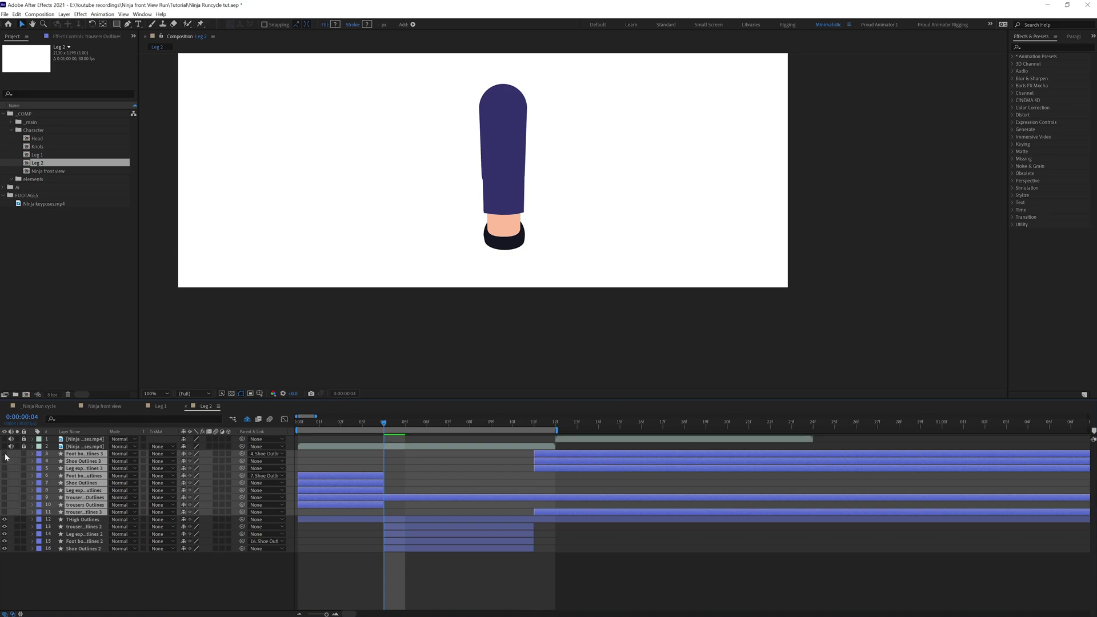
- In the Leg 1 composition, hide Thigh Outlines and all the layers below it
{"action": "left_click", "coordinate": [160, 407]}
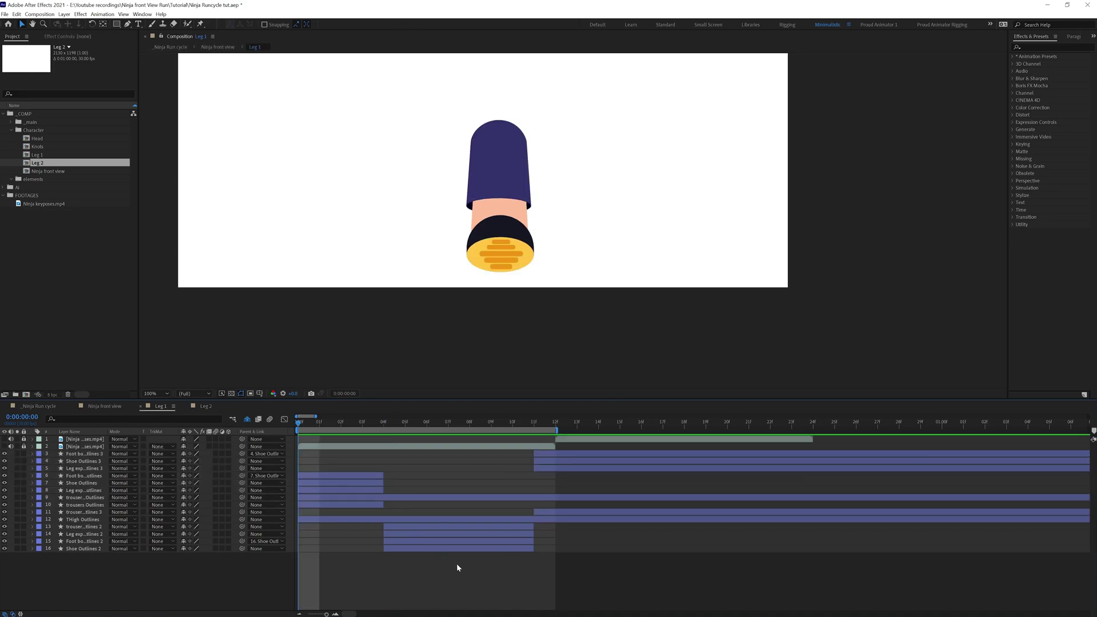
{"action": "left_click", "coordinate": [83, 549]}
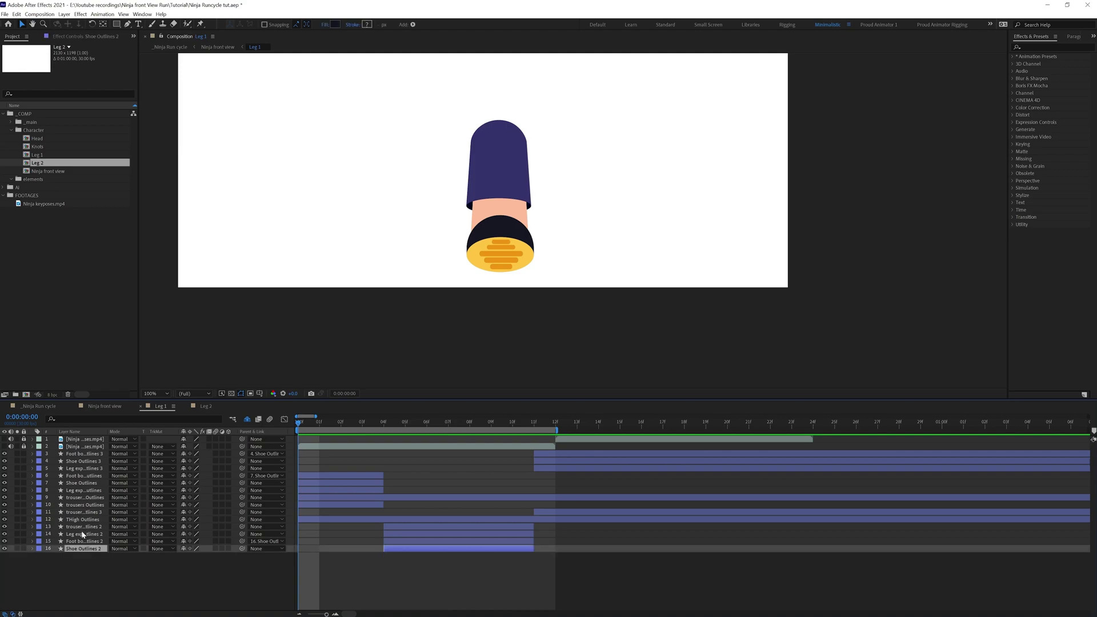
{"action": "left_click", "coordinate": [83, 519], "text": "shift"}
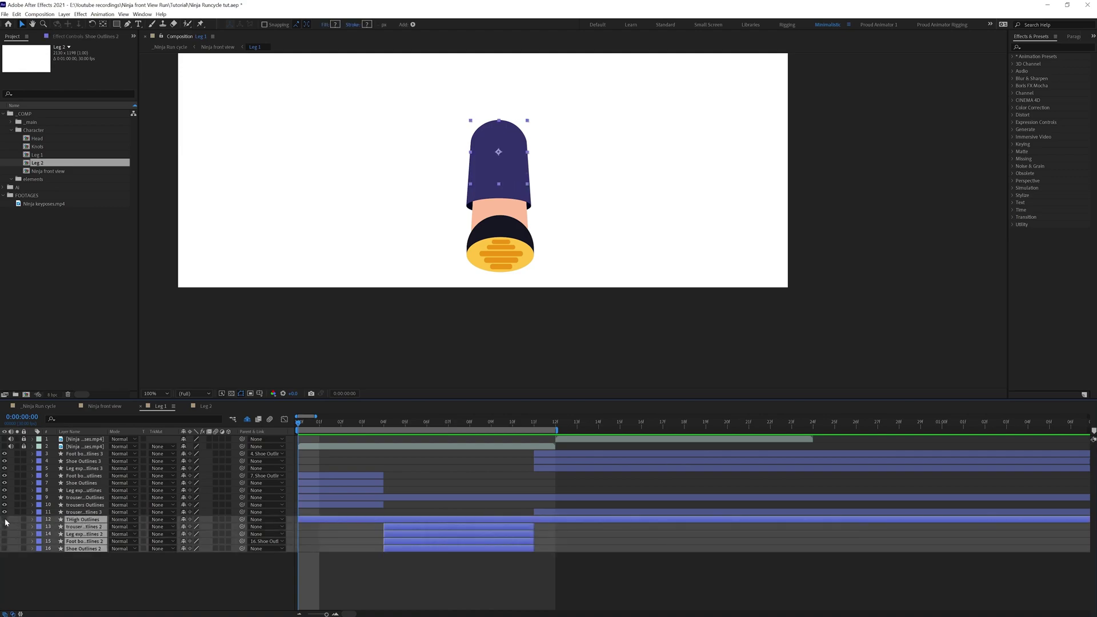
- Add the Leg 2 composition to Ninja front view, directly below the Body layer
{"action": "left_click", "coordinate": [105, 406]}
{"action": "left_click", "coordinate": [88, 438]}
{"action": "left_click_drag", "start_coordinate": [42, 167], "coordinate": [105, 494]}
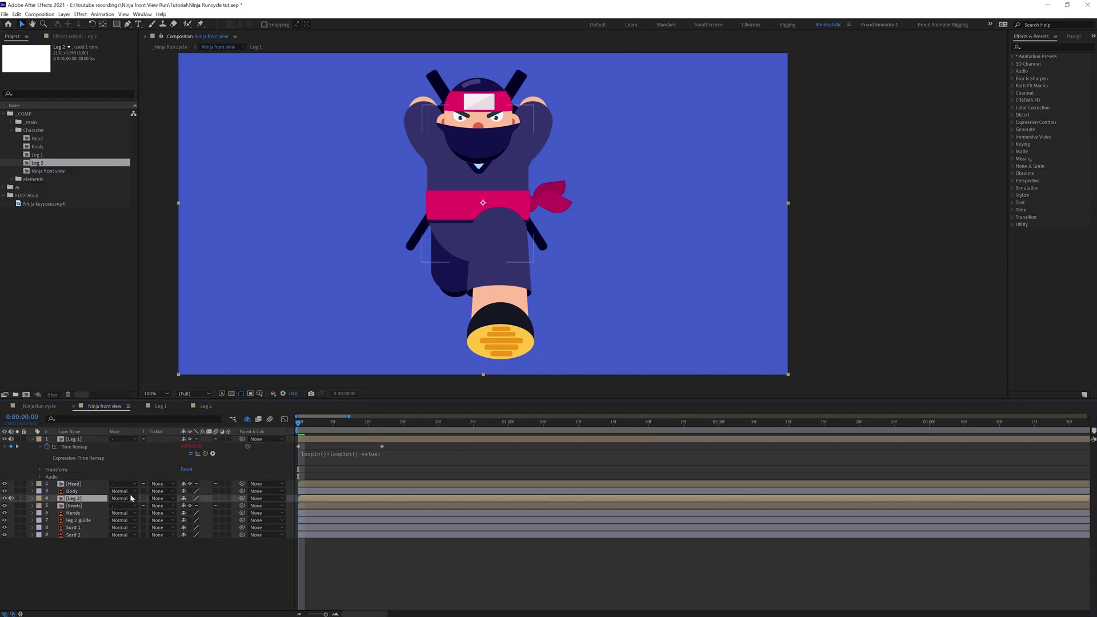
- Collapse transformations on Leg 2 and copy Leg 1's anchor point, 1125.2, 644.0, to it
{"action": "left_click", "coordinate": [82, 440]}
{"action": "key", "text": "p"}
{"action": "key", "text": "a"}
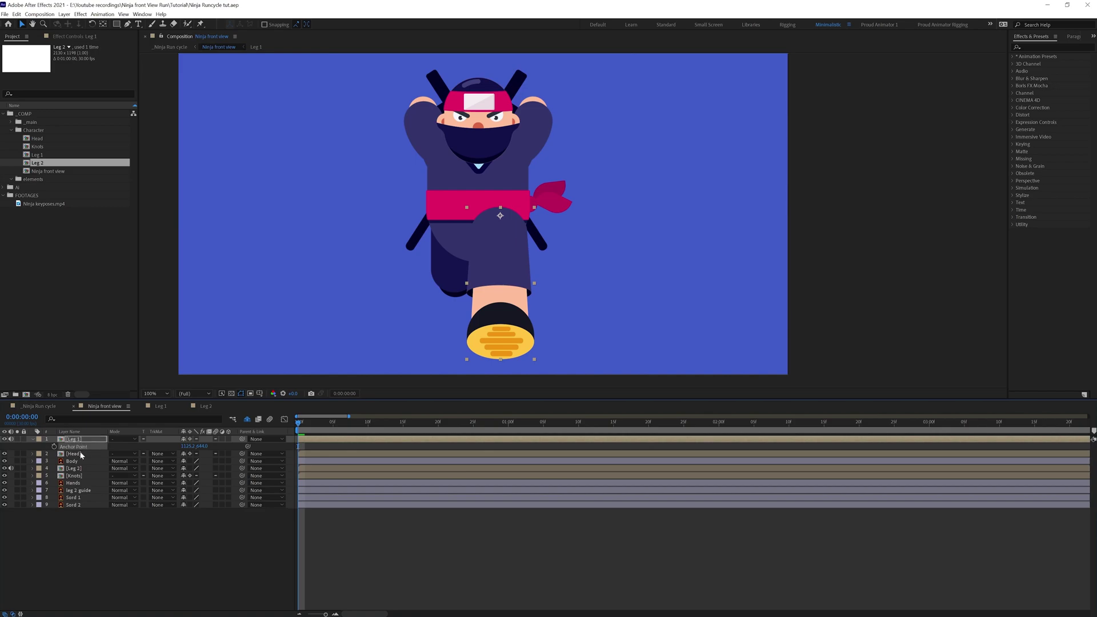
{"action": "left_click", "coordinate": [77, 469]}
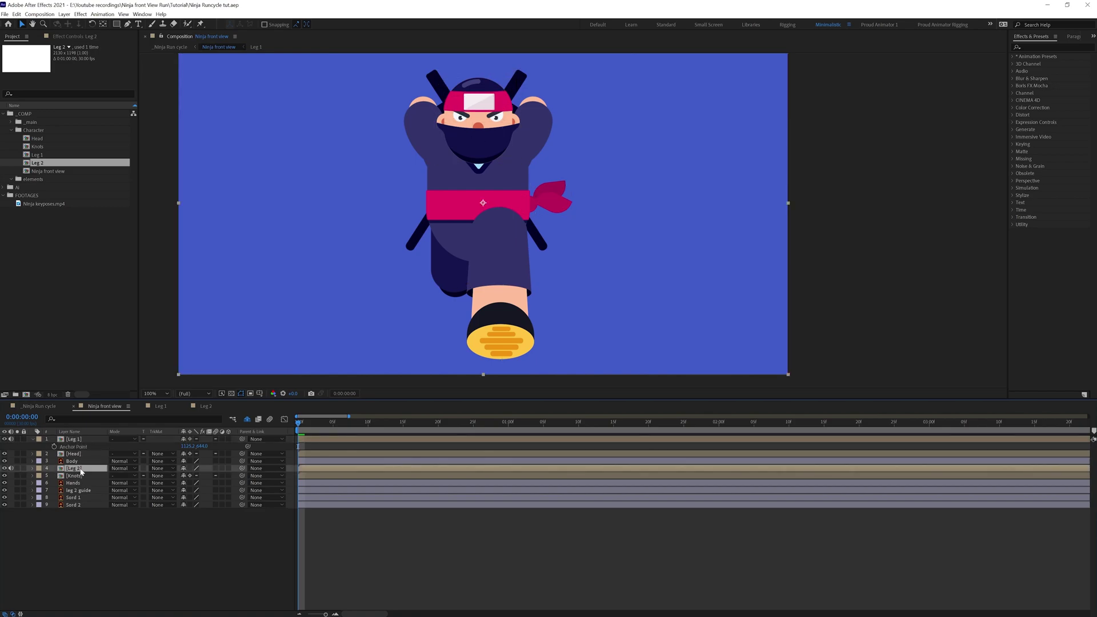
{"action": "left_click", "coordinate": [190, 469]}
{"action": "key", "text": "a"}
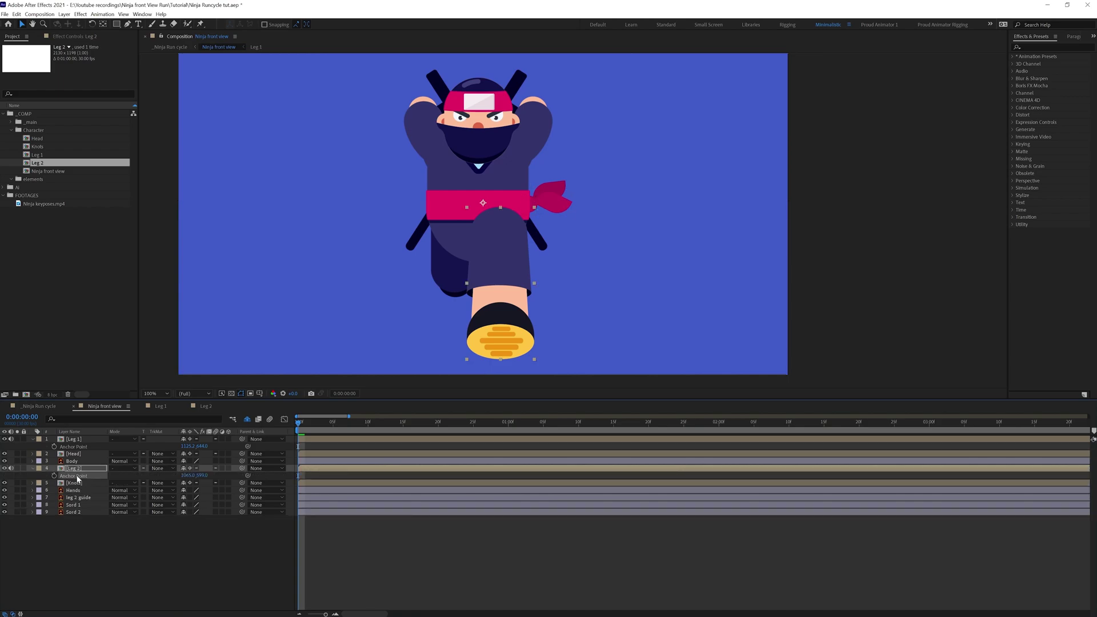
{"action": "type", "text": "1125.2,644.0"}
- Copy Leg 1's Position value to the Leg 2 layer so both legs line up
{"action": "left_click", "coordinate": [82, 439]}
{"action": "key", "text": "p"}
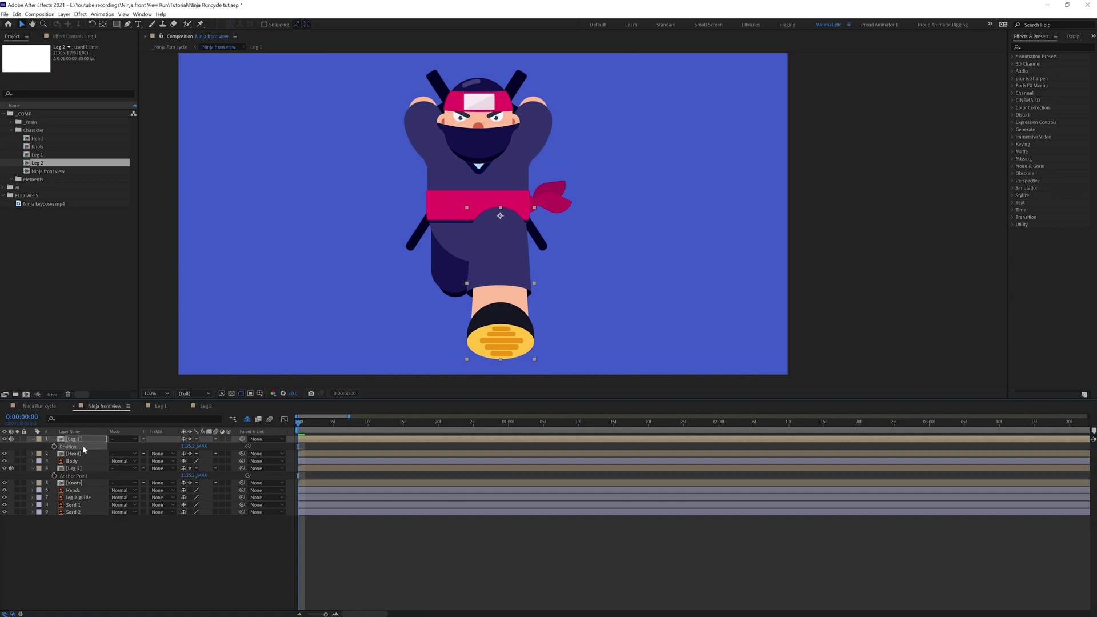
{"action": "left_click", "coordinate": [77, 468]}
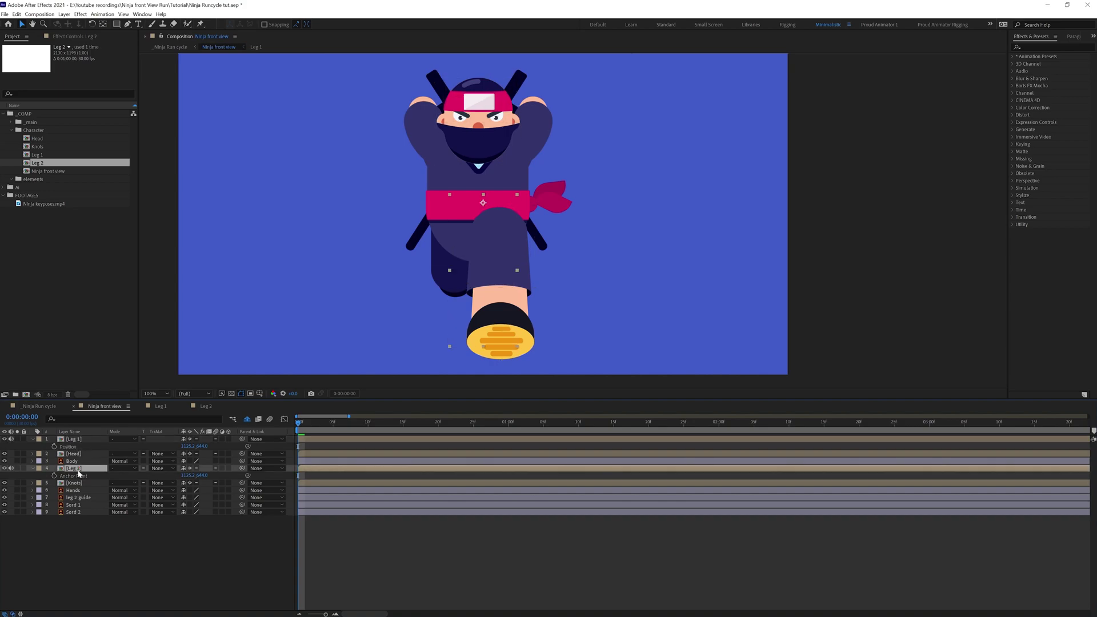
{"action": "key", "text": "p"}
{"action": "key", "text": "ctrl+v"}
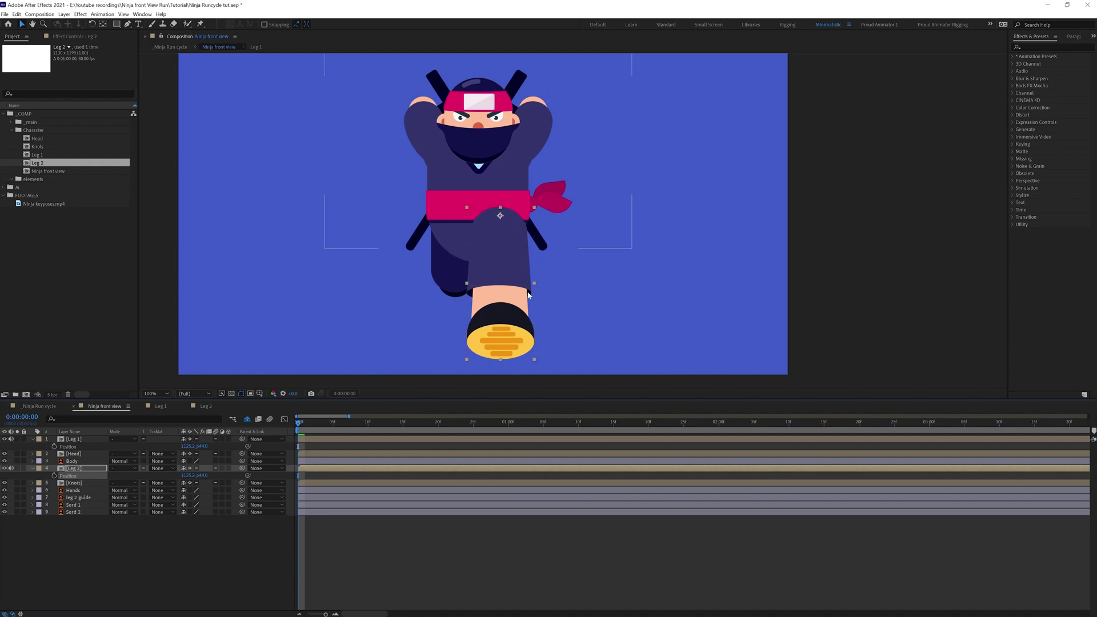
- Copy Leg 1's Time Remap keyframes with the loop expression to the Leg 2 layer
{"action": "left_click", "coordinate": [82, 440]}
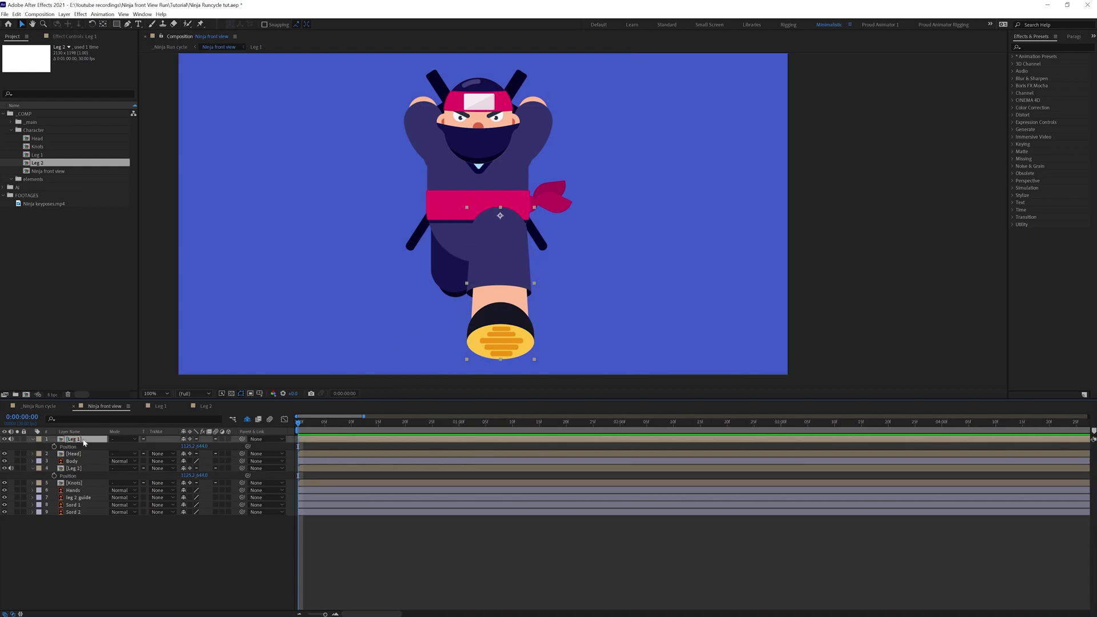
{"action": "key", "text": "ctrl+alt+t"}
{"action": "left_click", "coordinate": [78, 449]}
{"action": "key", "text": "ctrl+c"}
{"action": "left_click", "coordinate": [86, 468]}
{"action": "key", "text": "ctrl+v"}
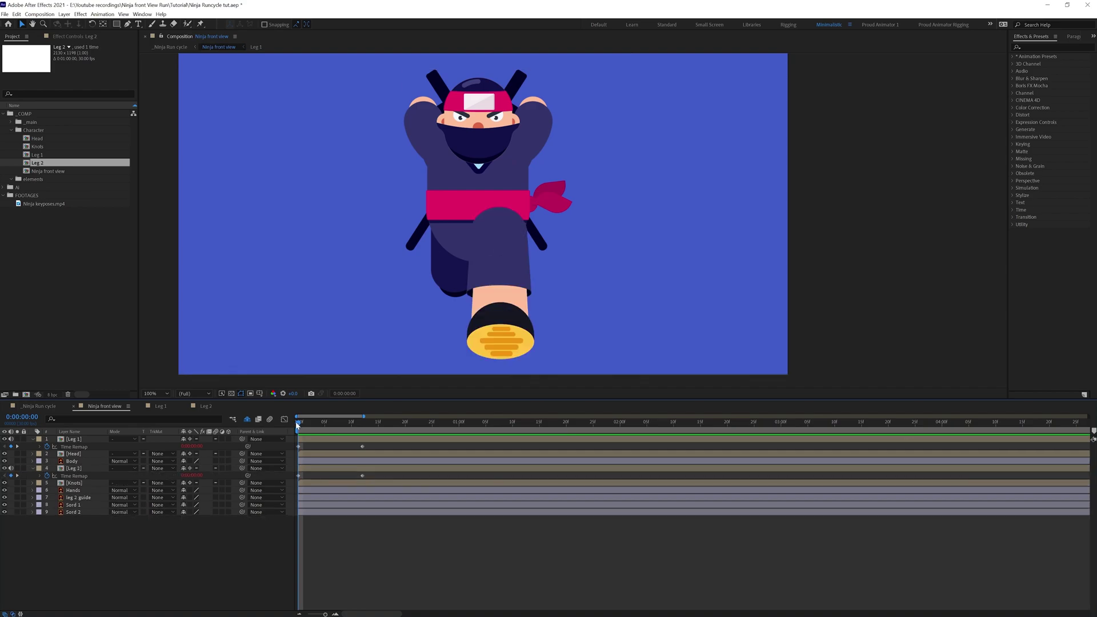
- Duplicate the front Leg 1 layer, move the copy to the other side of the body and flip it horizontally
{"action": "left_click", "coordinate": [85, 440]}
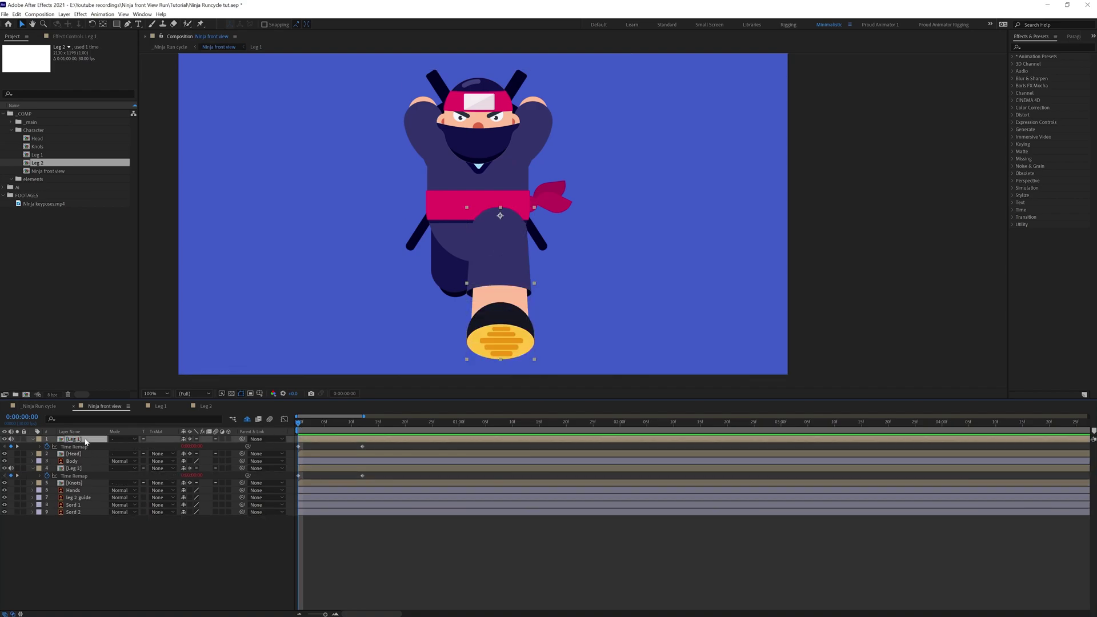
{"action": "key", "text": "ctrl+d"}
{"action": "left_click_drag", "start_coordinate": [506, 241], "coordinate": [462, 238]}
{"action": "right_click", "coordinate": [442, 239]}
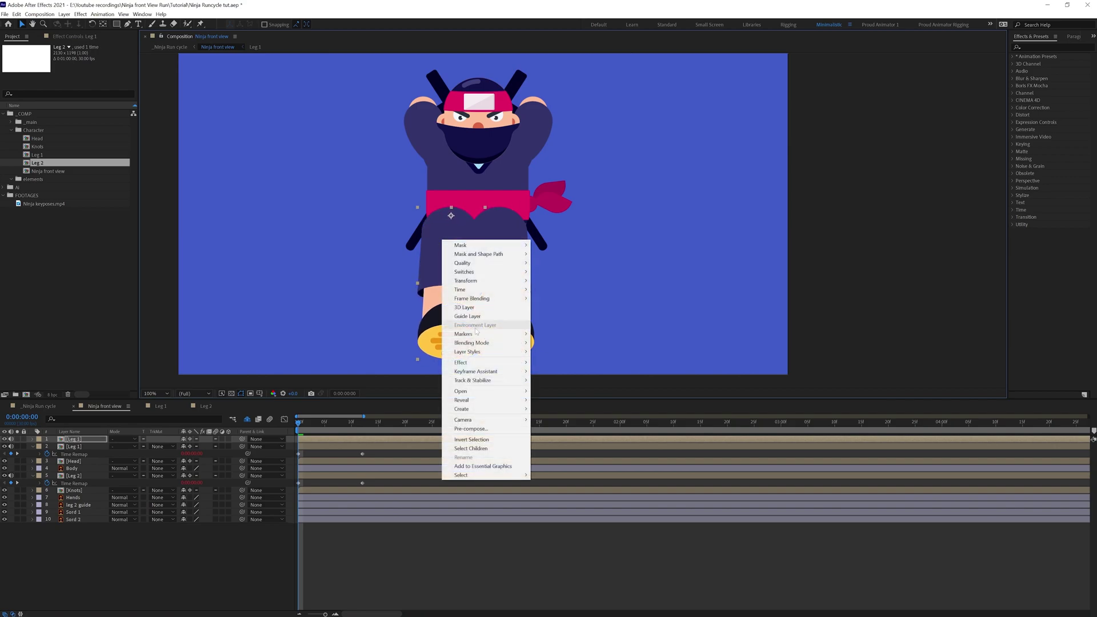
{"action": "mouse_move", "coordinate": [474, 282]}
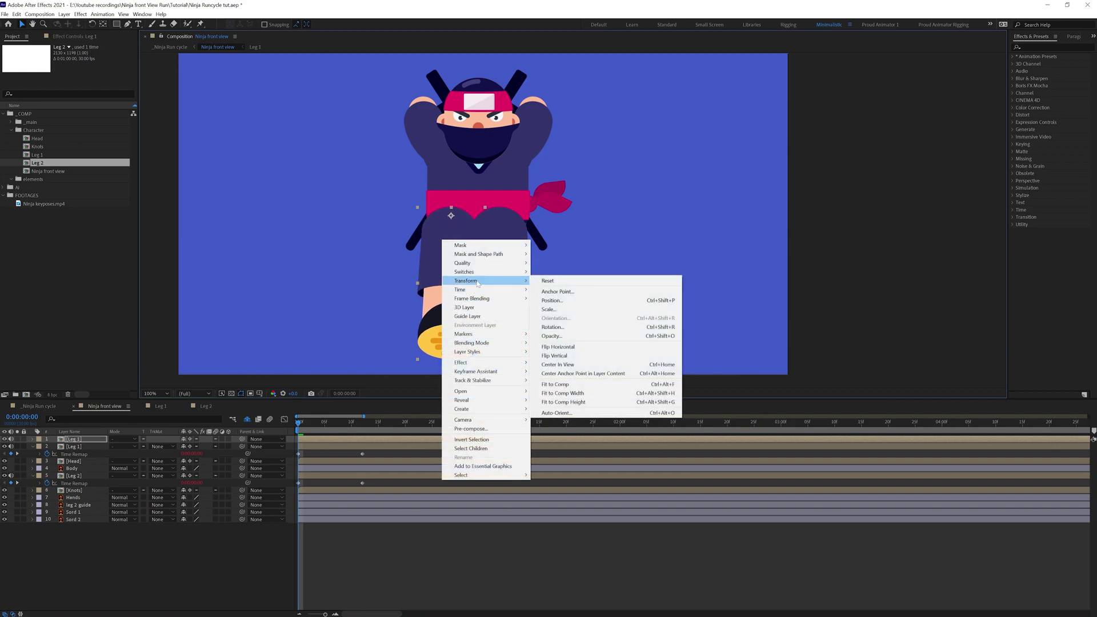
{"action": "left_click", "coordinate": [566, 357]}
- Nudge the flipped Leg 1 copy horizontally until it lines up with the body's edge, and reveal its keyframes
{"action": "key", "text": "period"}
{"action": "key", "text": "Right"}
{"action": "key", "text": "Right"}
{"action": "key", "text": "Right"}
{"action": "key", "text": "Right"}
{"action": "key", "text": "Right"}
{"action": "key", "text": "Right"}
{"action": "key", "text": "Right"}
{"action": "key", "text": "Right"}
{"action": "key", "text": "Right"}
{"action": "key", "text": "Right"}
{"action": "key", "text": "Right"}
{"action": "key", "text": "Right"}
{"action": "key", "text": "Right"}
{"action": "key", "text": "Right"}
{"action": "key", "text": "Right"}
{"action": "key", "text": "Right"}
{"action": "key", "text": "Right"}
{"action": "key", "text": "Right"}
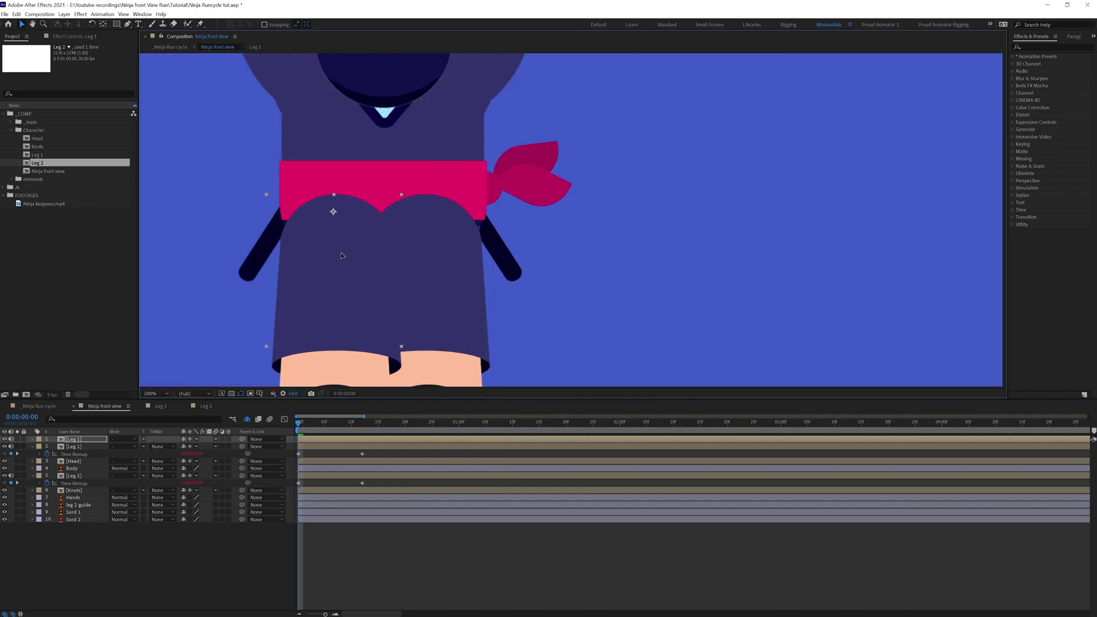
{"action": "key", "text": "Left"}
{"action": "key", "text": "Left"}
{"action": "key", "text": "Left"}
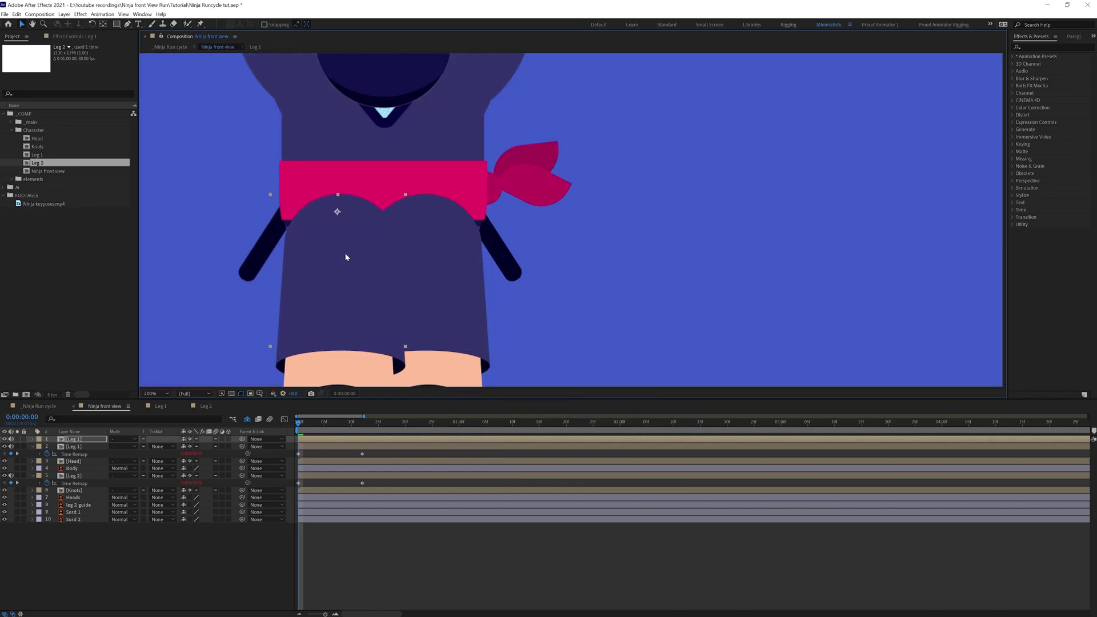
{"action": "key", "text": "comma"}
{"action": "key", "text": "u"}
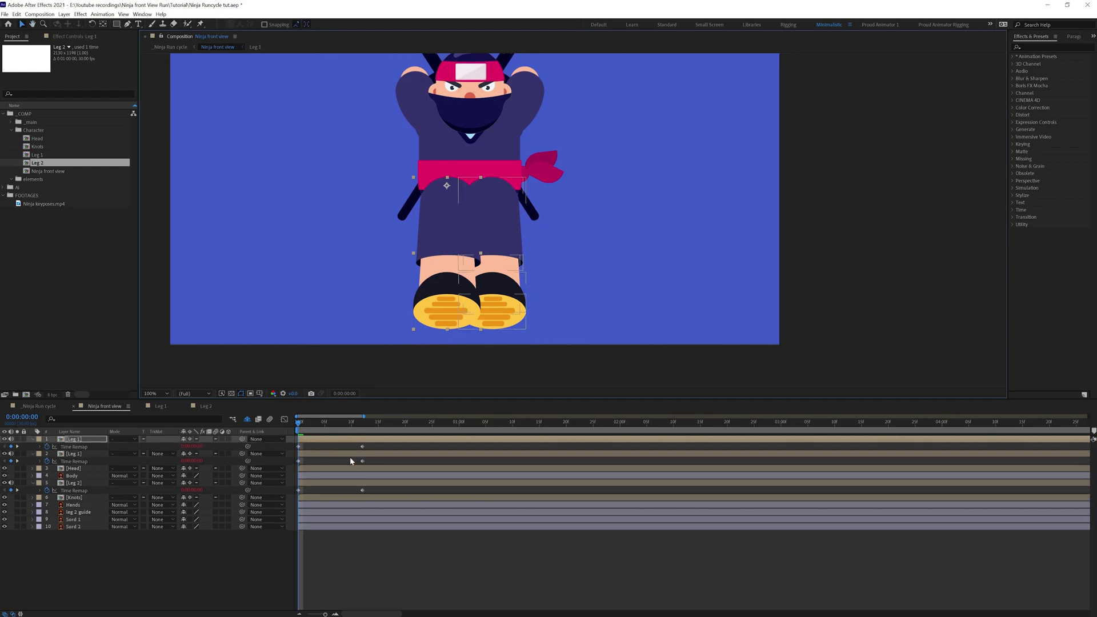
- Duplicate the Leg 2 layer behind the body and flip the copy horizontally
{"action": "left_click", "coordinate": [80, 482]}
{"action": "key", "text": "ctrl+d"}
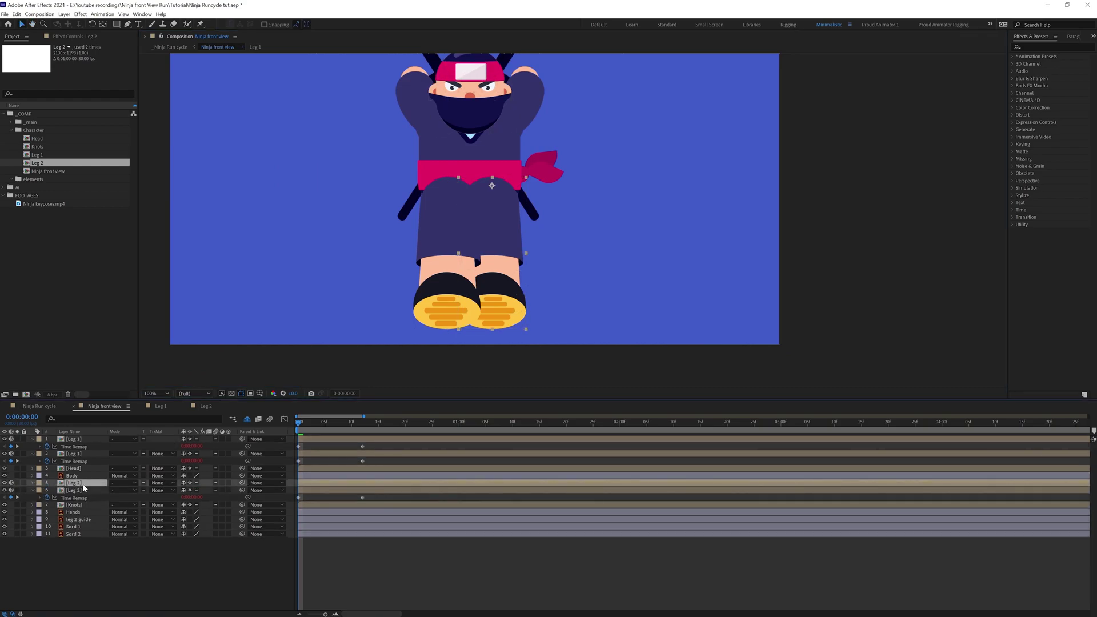
{"action": "right_click", "coordinate": [78, 483]}
{"action": "mouse_move", "coordinate": [114, 293]}
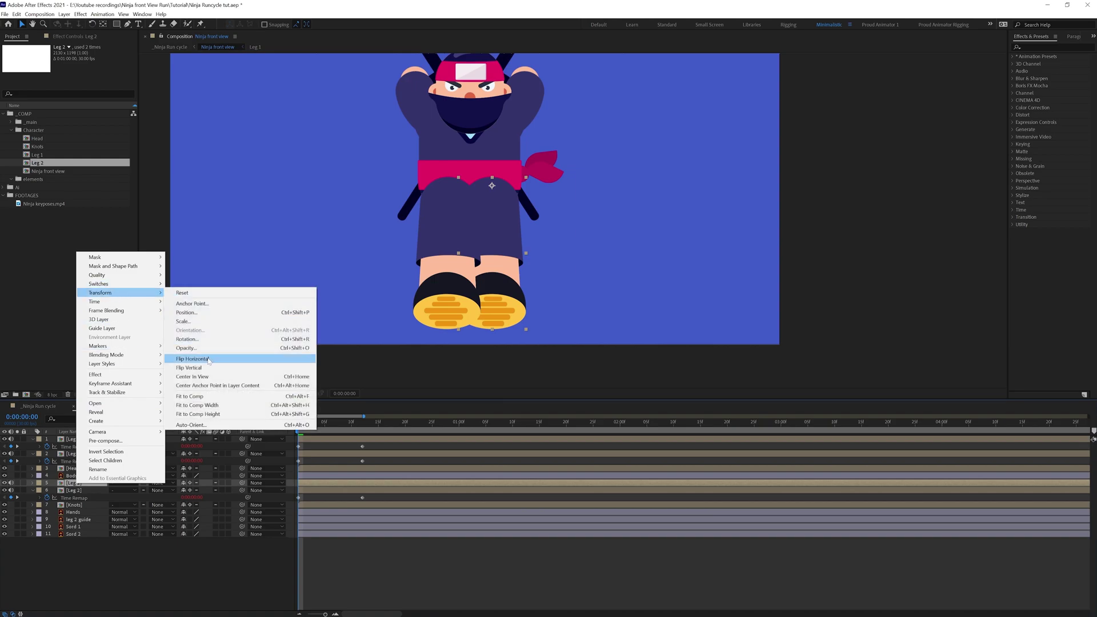
{"action": "left_click", "coordinate": [209, 360]}
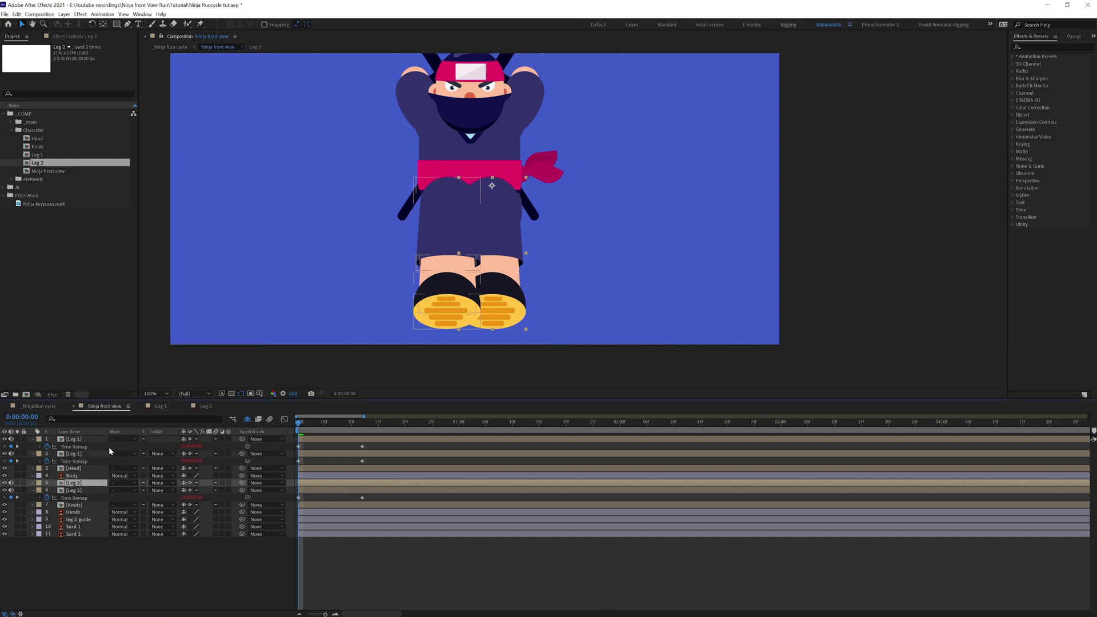
- Copy the flipped Leg 1 layer's Position value to the flipped Leg 2 layer
{"action": "left_click", "coordinate": [88, 440]}
{"action": "key", "text": "p"}
{"action": "left_click", "coordinate": [79, 483]}
{"action": "key", "text": "p"}
{"action": "left_click", "coordinate": [78, 491]}
{"action": "key", "text": "ctrl+v"}
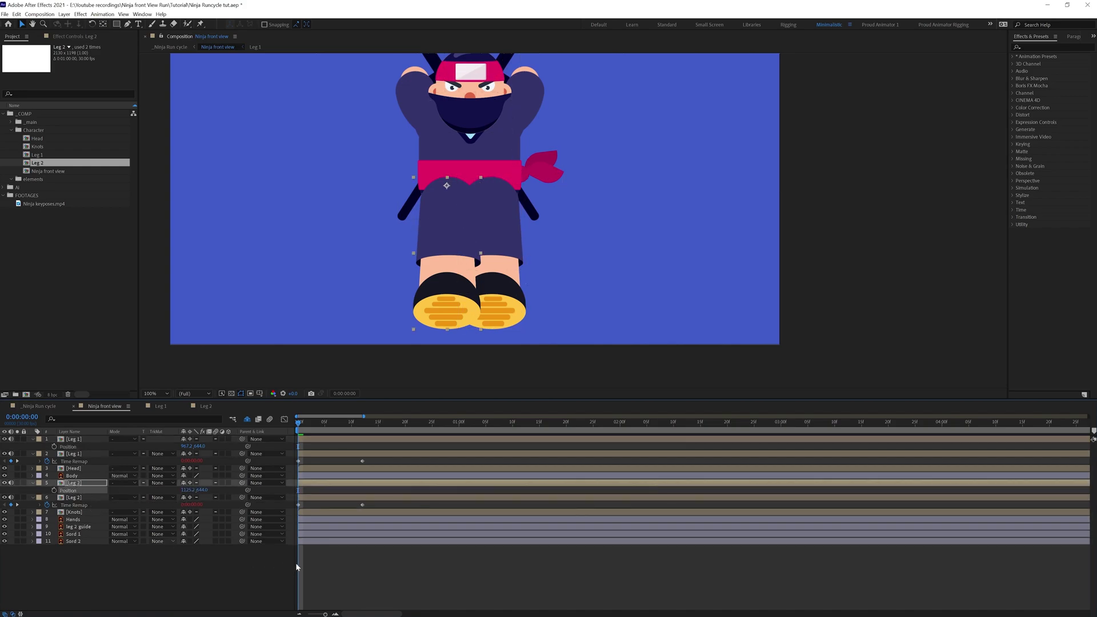
- Shift the Time Remap keyframes of both flipped leg layers to start at frame 6, and preview the alternating legs
{"action": "left_click", "coordinate": [346, 568]}
{"action": "left_click", "coordinate": [318, 483]}
{"action": "left_click", "coordinate": [317, 440], "text": "ctrl"}
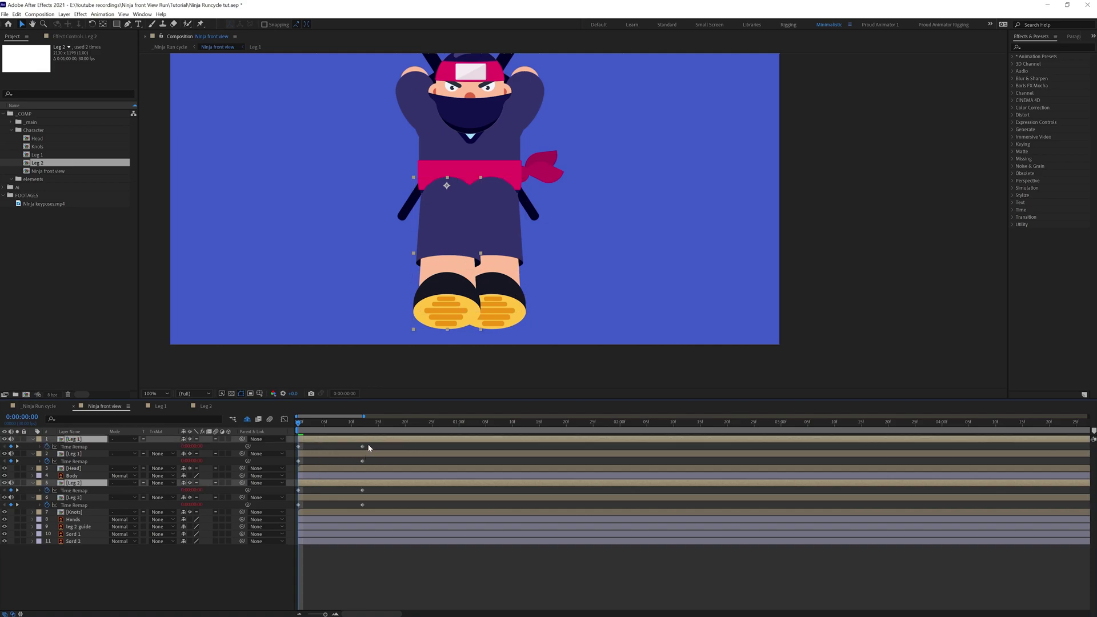
{"action": "key", "text": "ctrl+v"}
{"action": "left_click_drag", "start_coordinate": [372, 488], "coordinate": [289, 500]}
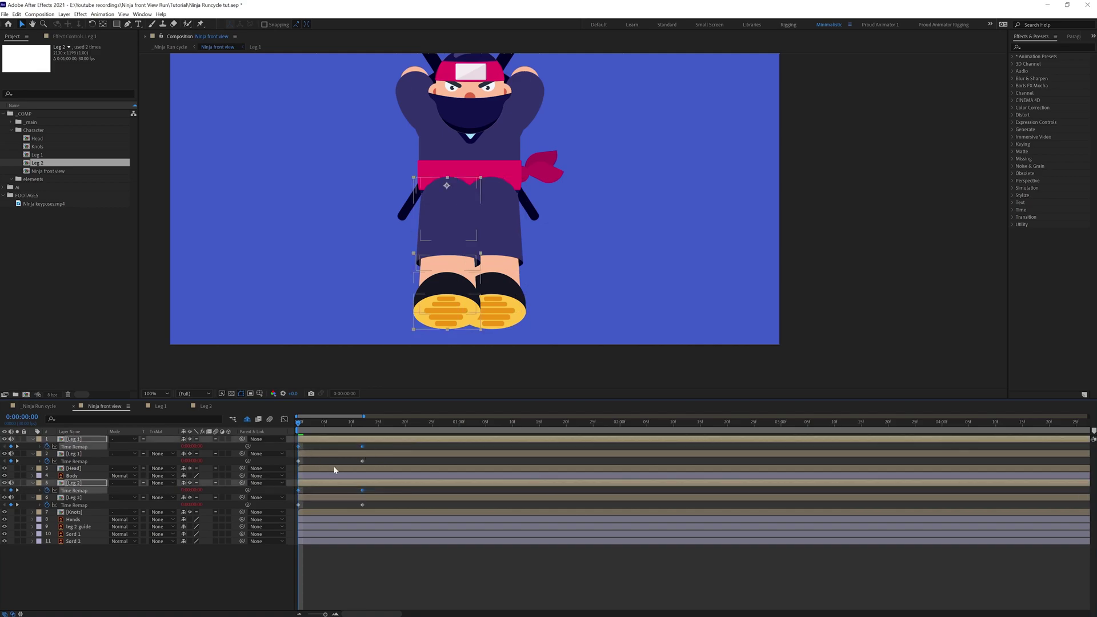
{"action": "left_click", "coordinate": [25, 418]}
{"action": "type", "text": "06"}
{"action": "key", "text": "Return"}
{"action": "left_click_drag", "start_coordinate": [298, 447], "coordinate": [330, 446]}
{"action": "left_click", "coordinate": [431, 503]}
{"action": "key", "text": "comma"}
{"action": "key", "text": "space"}
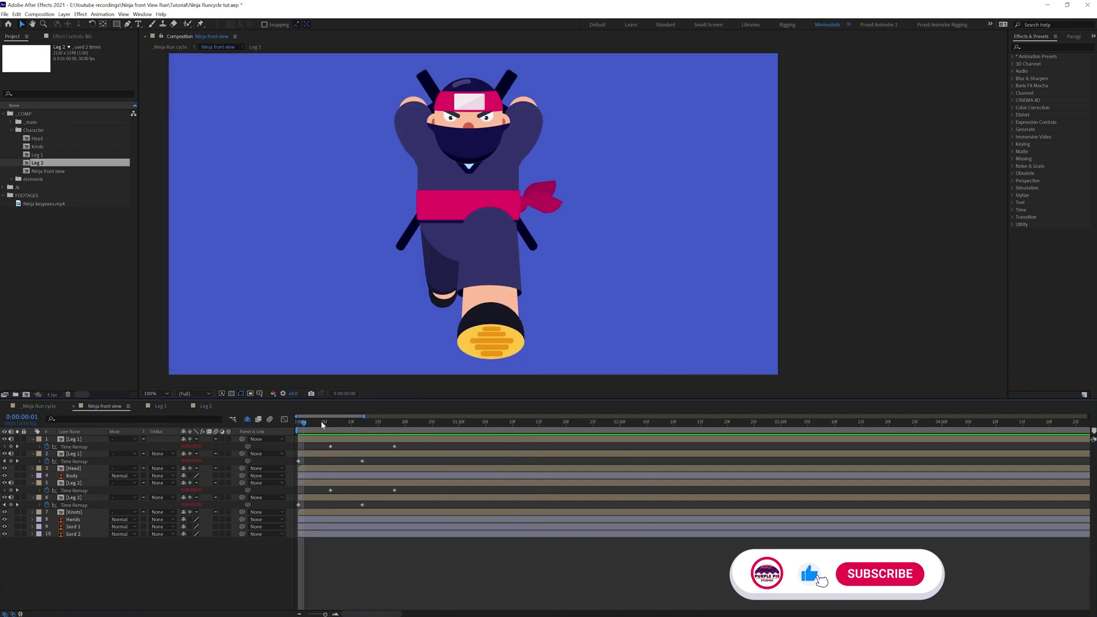
{"action": "mouse_move", "coordinate": [322, 425]}
{"action": "left_mouse_down"}
{"action": "mouse_move", "coordinate": [404, 426]}
{"action": "mouse_move", "coordinate": [306, 425]}
{"action": "left_mouse_up"}
{"action": "left_click", "coordinate": [486, 232]}
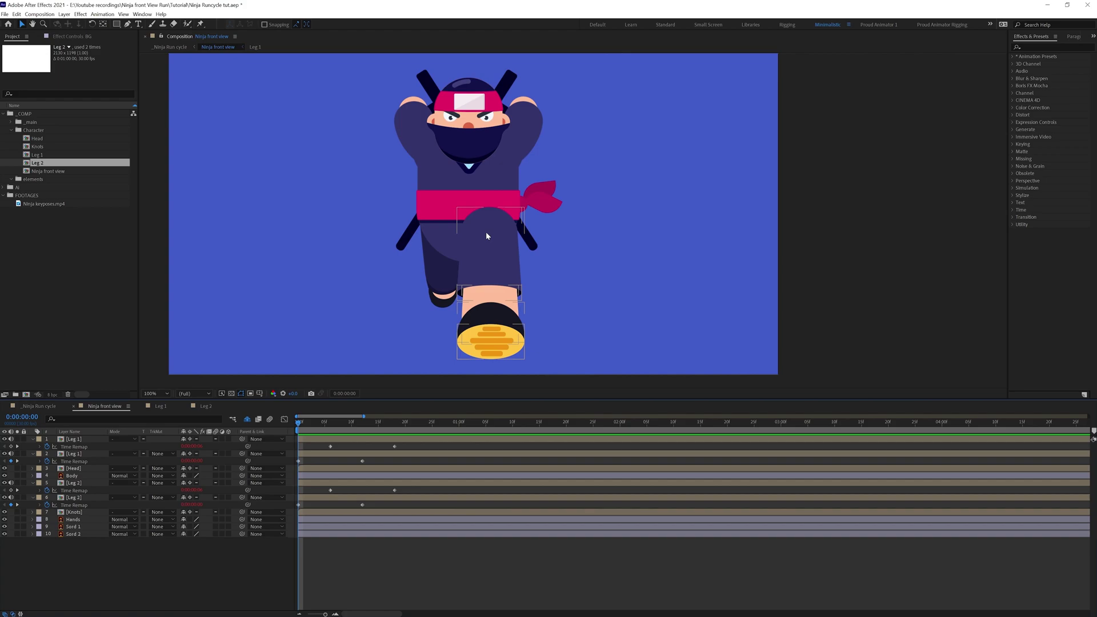
- Parent the Head, Knots, Hands, Sord 1 and Sord 2 layers to the Body layer
{"action": "left_click", "coordinate": [73, 475]}
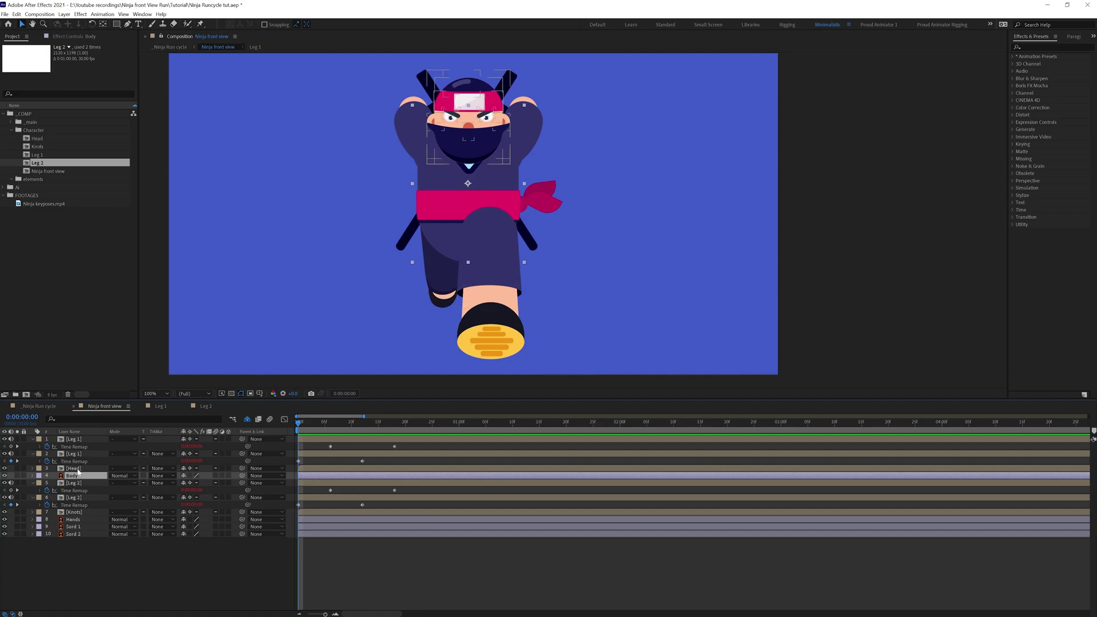
{"action": "left_click", "coordinate": [210, 469]}
{"action": "left_click_drag", "start_coordinate": [242, 468], "coordinate": [73, 475]}
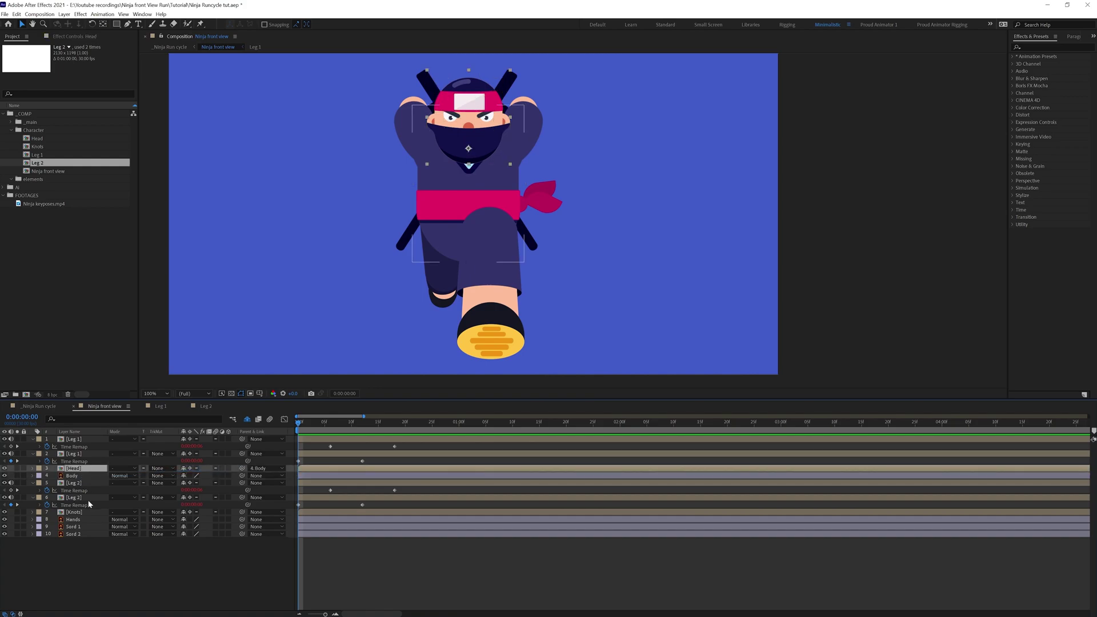
{"action": "left_click", "coordinate": [79, 512]}
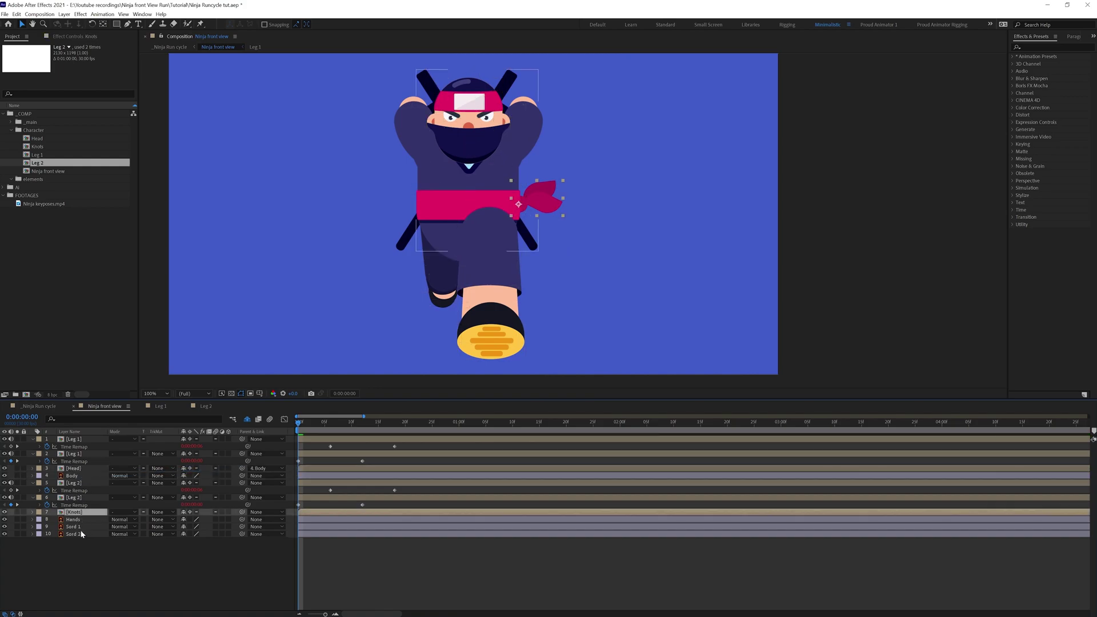
{"action": "left_click", "coordinate": [74, 521], "text": "ctrl"}
{"action": "left_click", "coordinate": [75, 527], "text": "ctrl"}
{"action": "left_click", "coordinate": [76, 534], "text": "ctrl"}
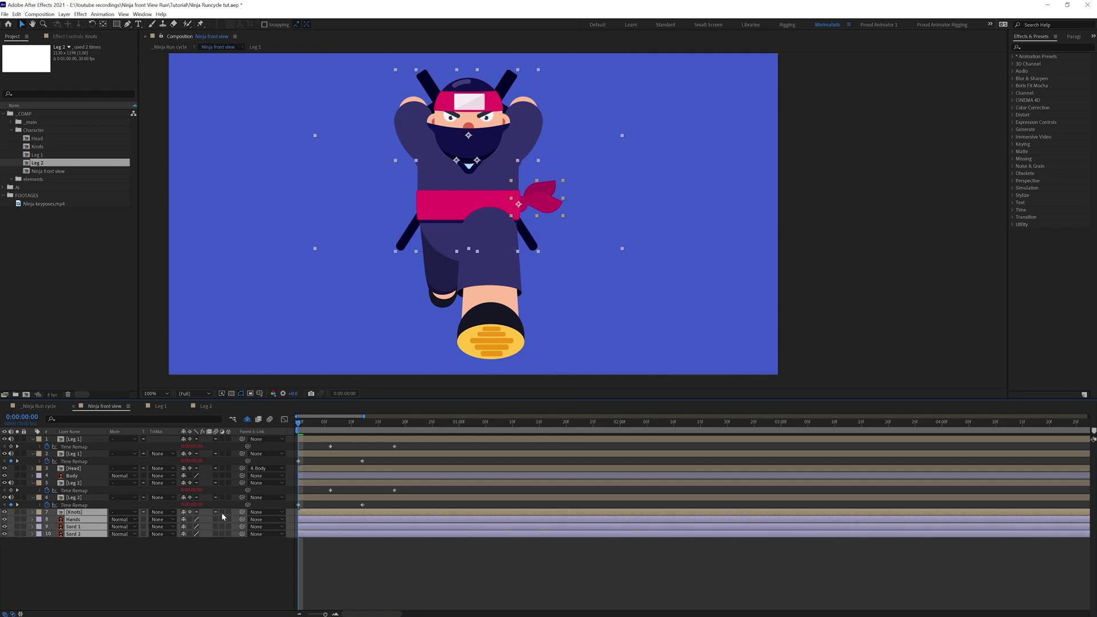
{"action": "left_click_drag", "start_coordinate": [241, 513], "coordinate": [78, 477]}
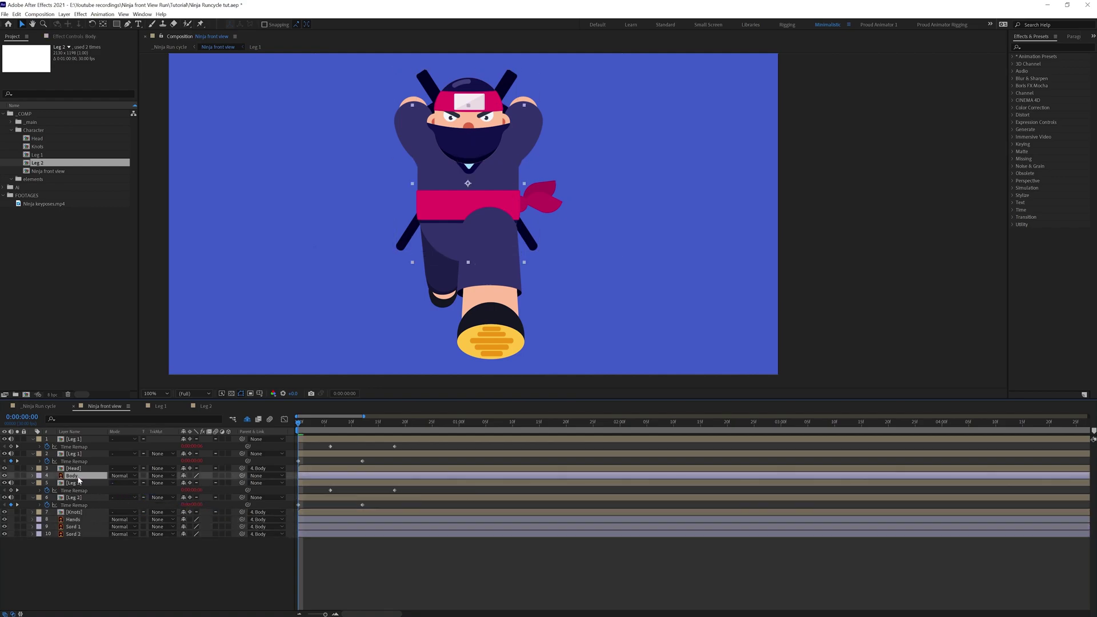
- Move the Body layer's anchor point down to the hips and add a Position keyframe at frame 0
{"action": "key", "text": "y"}
{"action": "left_click_drag", "start_coordinate": [468, 183], "coordinate": [469, 193]}
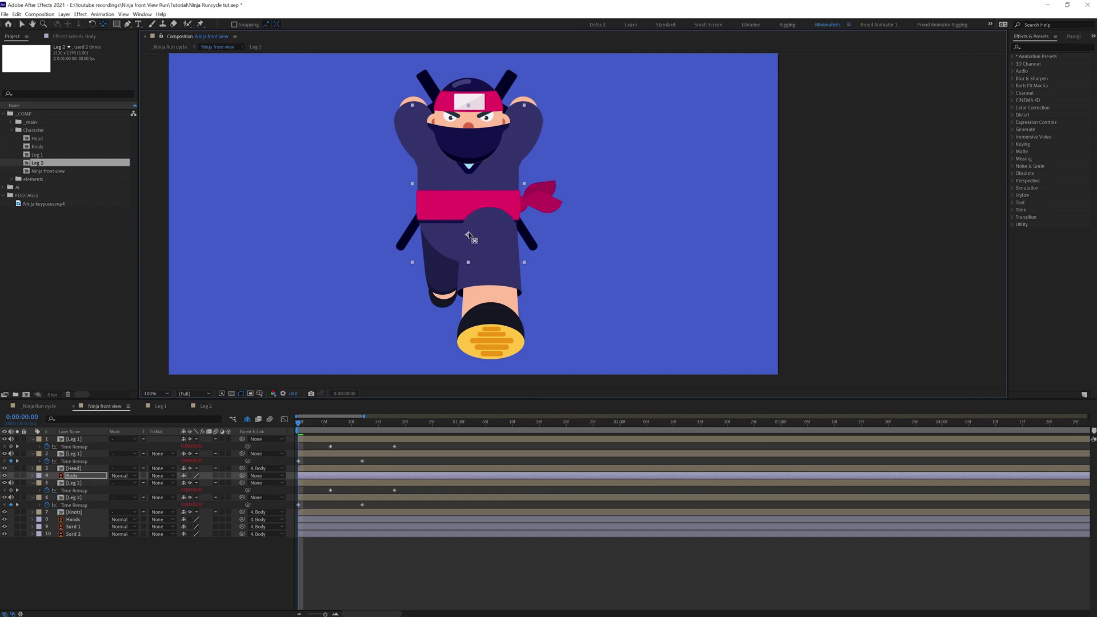
{"action": "key", "text": "alt+shift+p"}
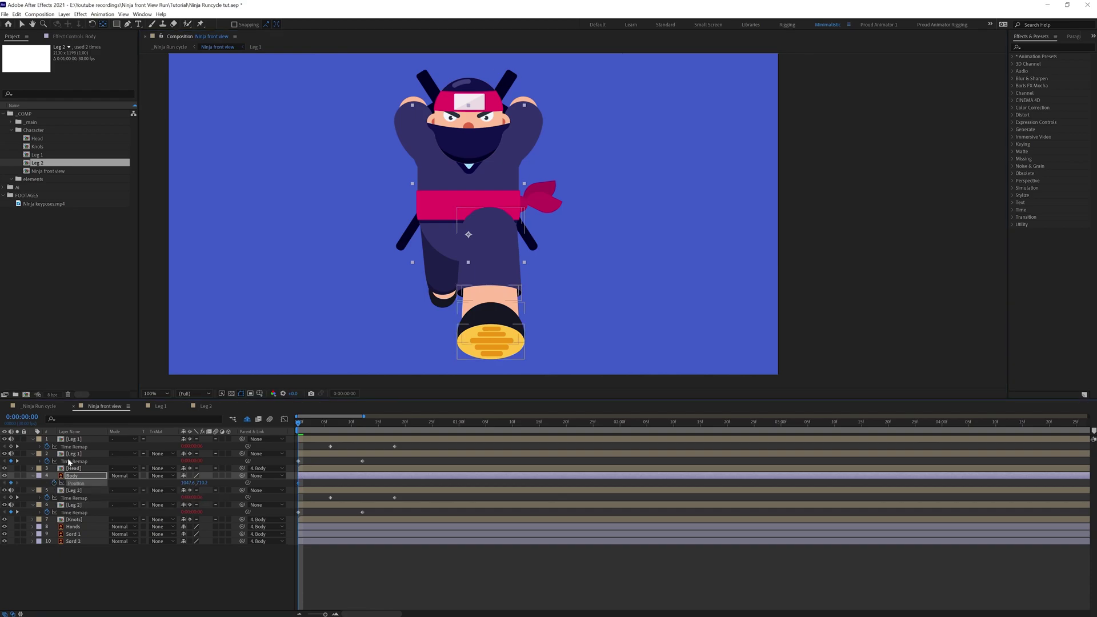
- At frame 3, raise the Body layer straight up with a new Position keyframe
{"action": "left_click", "coordinate": [22, 419]}
{"action": "type", "text": "+"}
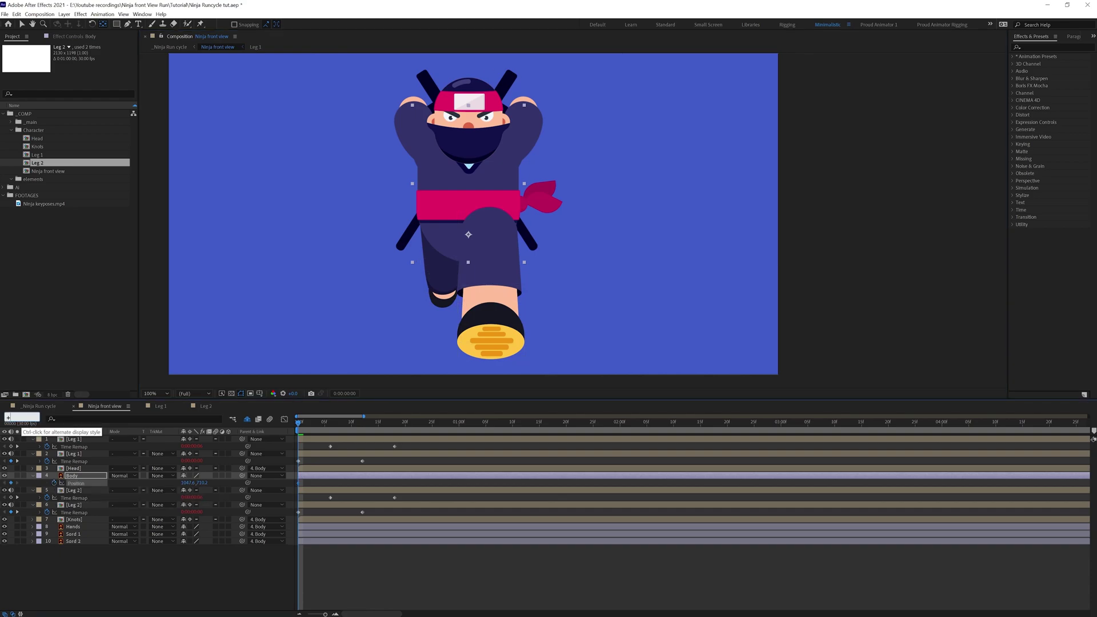
{"action": "type", "text": "3"}
{"action": "key", "text": "Return"}
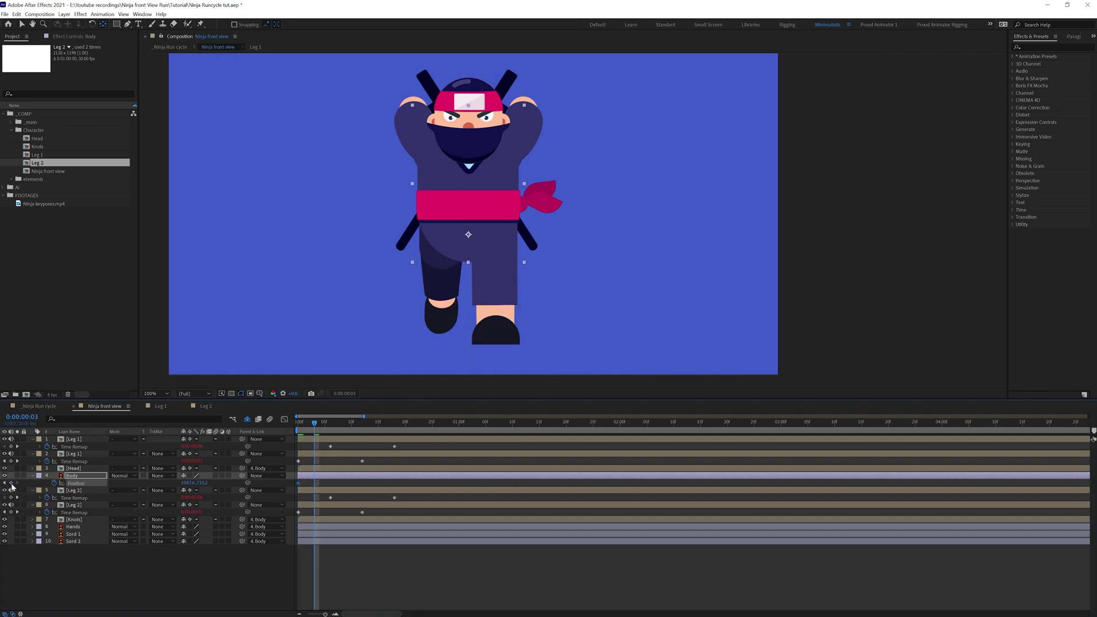
{"action": "left_click", "coordinate": [86, 477]}
{"action": "left_click", "coordinate": [86, 482]}
{"action": "key", "text": "Up"}
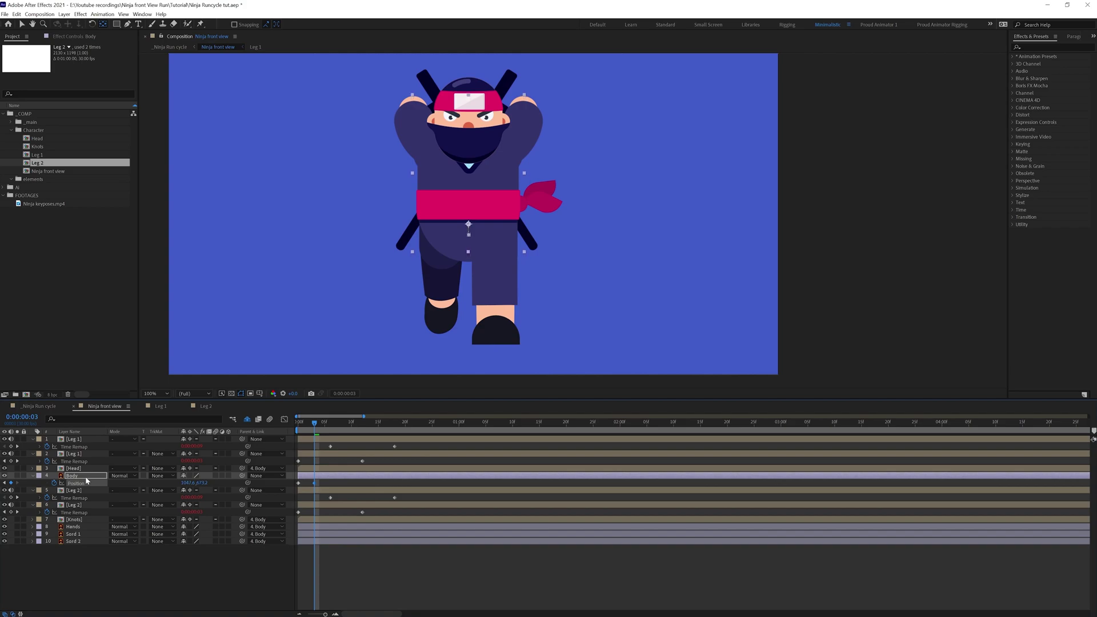
{"action": "key", "text": "Up"}
{"action": "key", "text": "Up"}
{"action": "key", "text": "Up"}
{"action": "key", "text": "Up"}
{"action": "key", "text": "Up"}
{"action": "key", "text": "Up"}
{"action": "key", "text": "Up"}
{"action": "key", "text": "Up"}
{"action": "key", "text": "Up"}
{"action": "key", "text": "Up"}
{"action": "key", "text": "Up"}
{"action": "key", "text": "Up"}
{"action": "key", "text": "Up"}
{"action": "key", "text": "Up"}
{"action": "key", "text": "Up"}
{"action": "key", "text": "Up"}
{"action": "key", "text": "Up"}
{"action": "key", "text": "Up"}
{"action": "key", "text": "Up"}
{"action": "key", "text": "Up"}
- At frame 6, bring the Body layer back down to its frame 0 height with a Position keyframe
{"action": "left_click", "coordinate": [31, 418]}
{"action": "type", "text": "+"}
{"action": "type", "text": "3"}
{"action": "key", "text": "Return"}
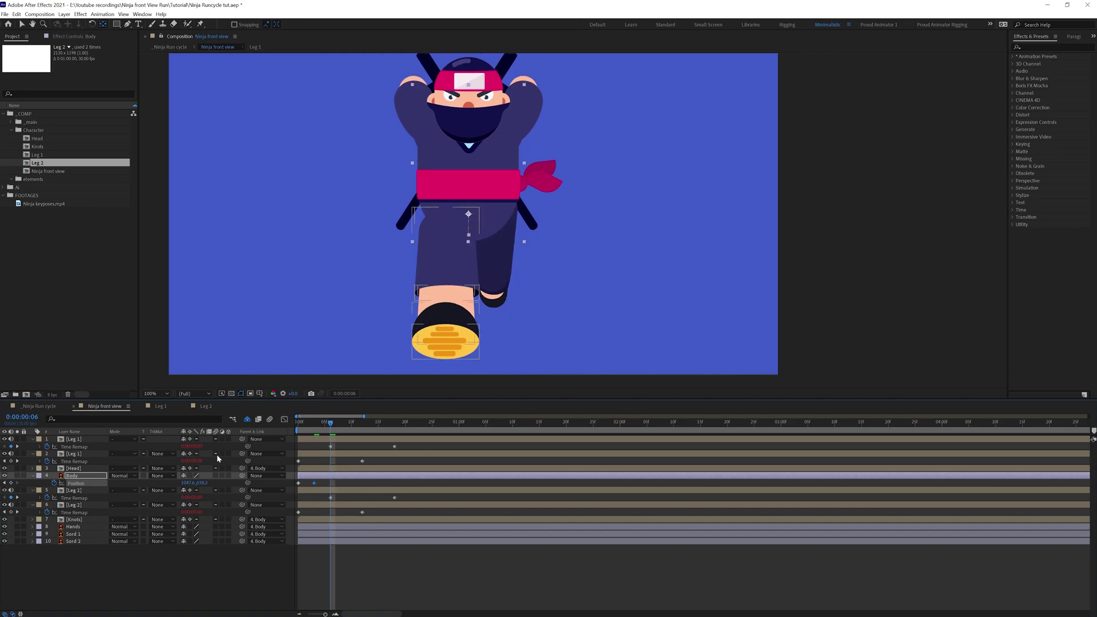
{"action": "key", "text": "shift+Down"}
{"action": "key", "text": "shift+Down"}
{"action": "key", "text": "shift+Down"}
{"action": "key", "text": "shift+Down"}
{"action": "key", "text": "shift+Down"}
{"action": "key", "text": "shift+Down"}
{"action": "key", "text": "shift+Down"}
{"action": "key", "text": "Down"}
{"action": "key", "text": "Down"}
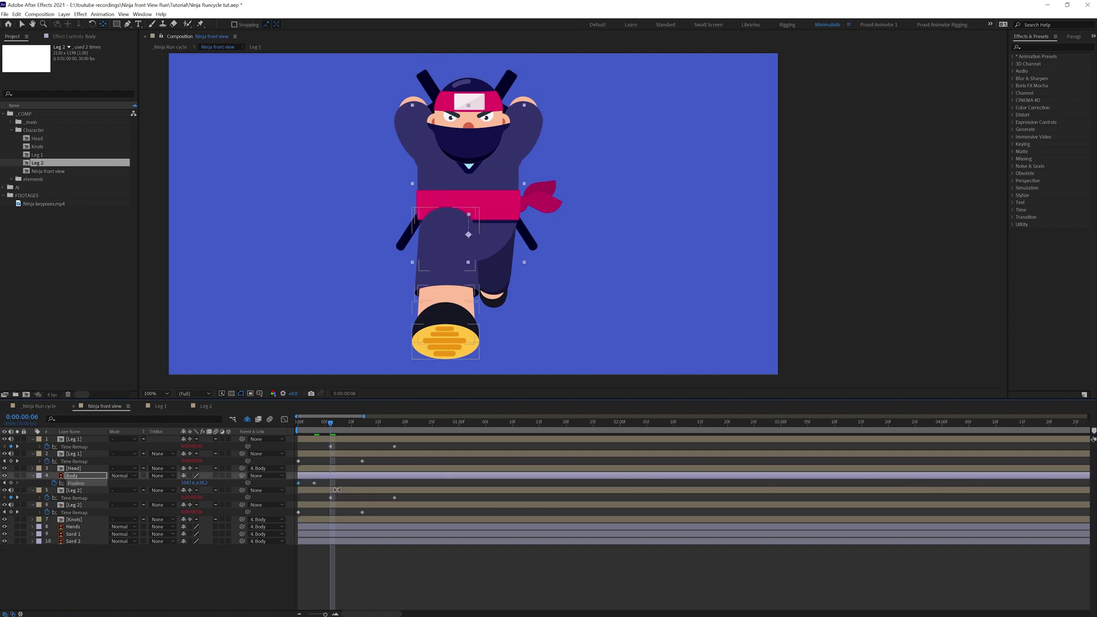
- Apply Easy Ease to the Body layer's three Position keyframes
{"action": "left_click_drag", "start_coordinate": [335, 486], "coordinate": [289, 487]}
{"action": "key", "text": "F9"}
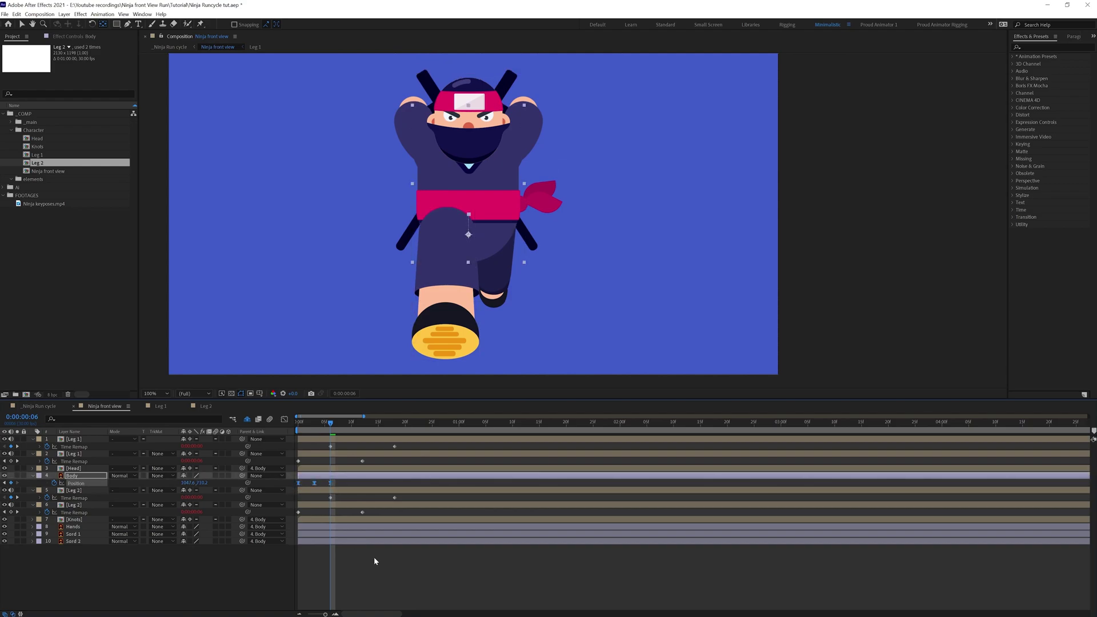
{"action": "left_click", "coordinate": [372, 561]}
- Copy the loopIn()+loopOut()-value; expression from Leg 1's Time Remap to the Body's Position and preview the bounce
{"action": "left_click", "coordinate": [131, 493]}
{"action": "type", "text": "loopIn()+loopOut()-value;"}
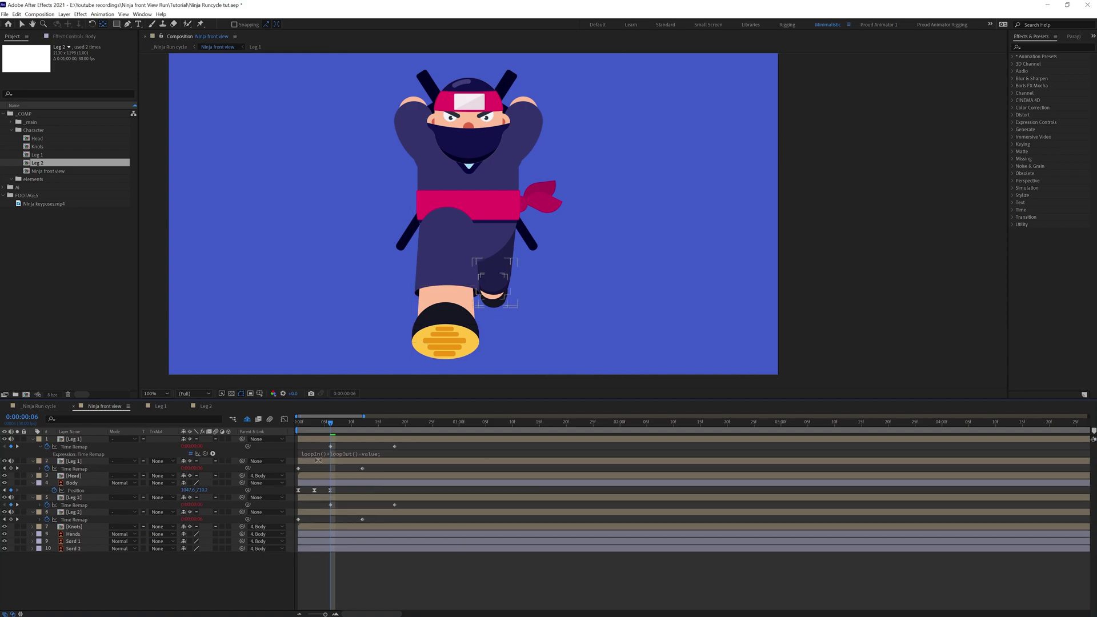
{"action": "left_click", "coordinate": [312, 456]}
{"action": "key", "text": "ctrl+c"}
{"action": "left_click", "coordinate": [40, 447]}
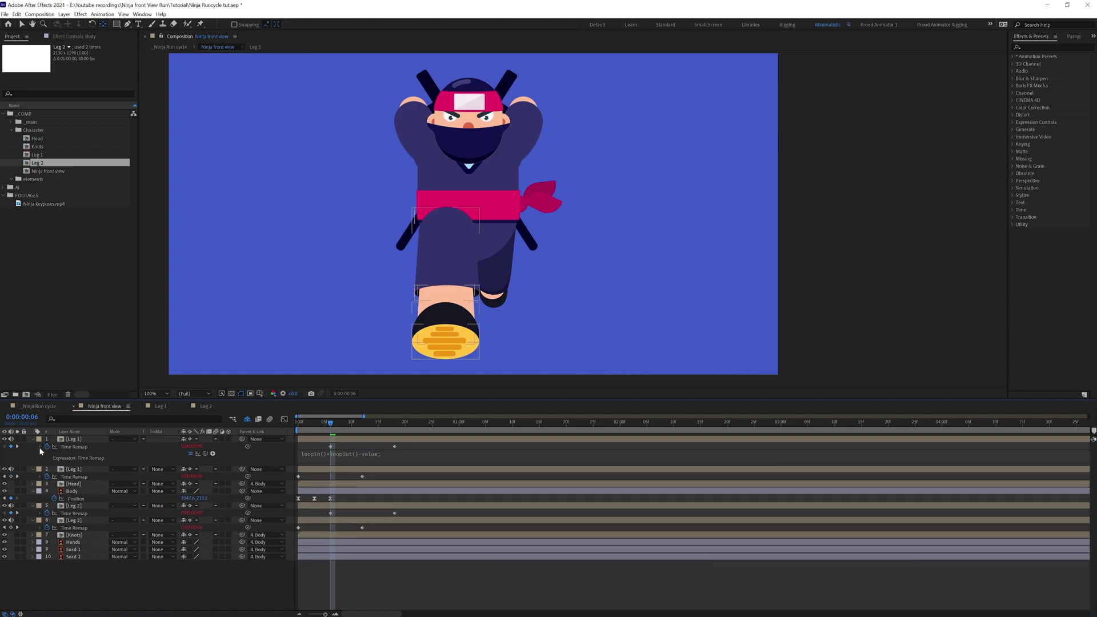
{"action": "left_click", "coordinate": [53, 483], "text": "alt"}
{"action": "key", "text": "ctrl+v"}
{"action": "left_click", "coordinate": [372, 571]}
{"action": "left_click", "coordinate": [298, 423]}
{"action": "key", "text": "comma"}
{"action": "key", "text": "comma"}
{"action": "key", "text": "space"}
{"action": "key", "text": "space"}
{"action": "key", "text": "period"}
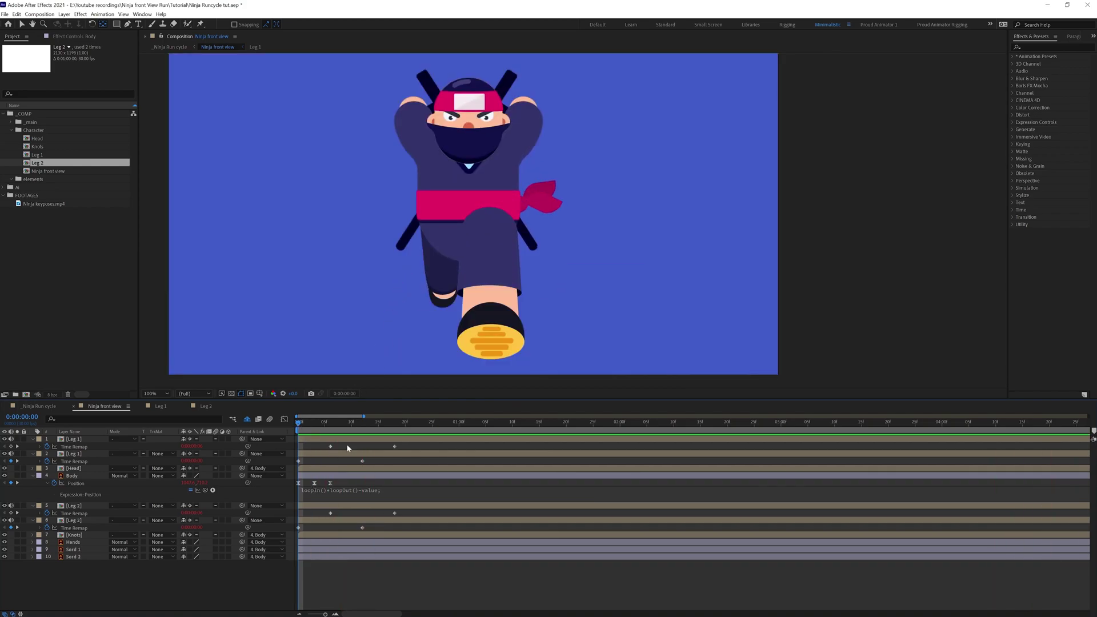
- Keyframe the Body's Scale at frame 0 with unlinked proportions, making it slightly wider and shorter
{"action": "left_click", "coordinate": [88, 478]}
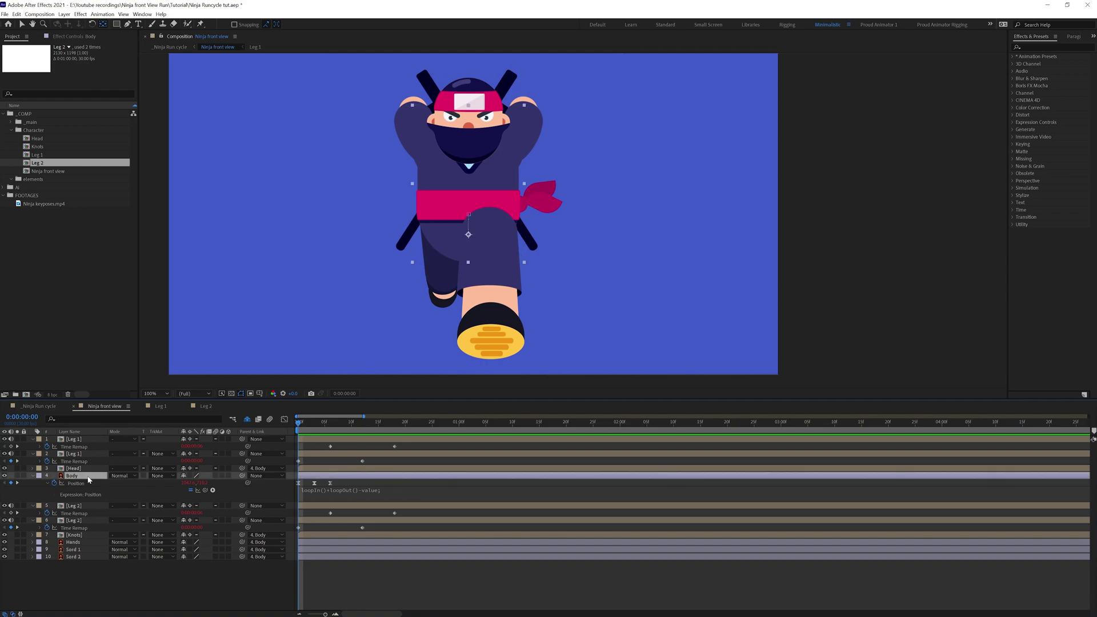
{"action": "key", "text": "s"}
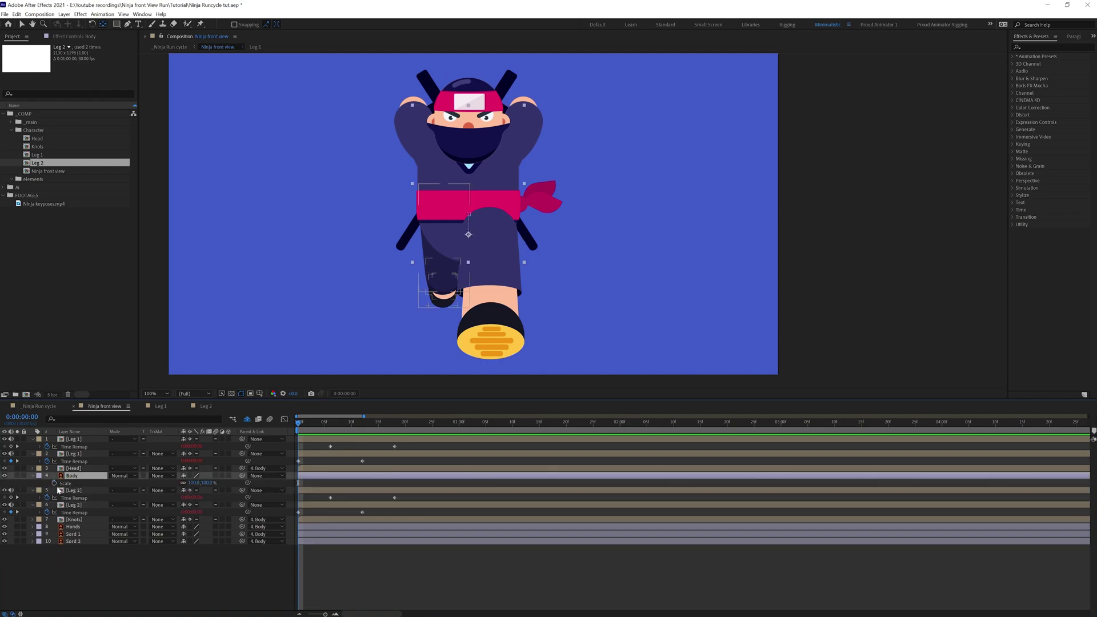
{"action": "key", "text": "shift+p"}
{"action": "key", "text": "shift+a"}
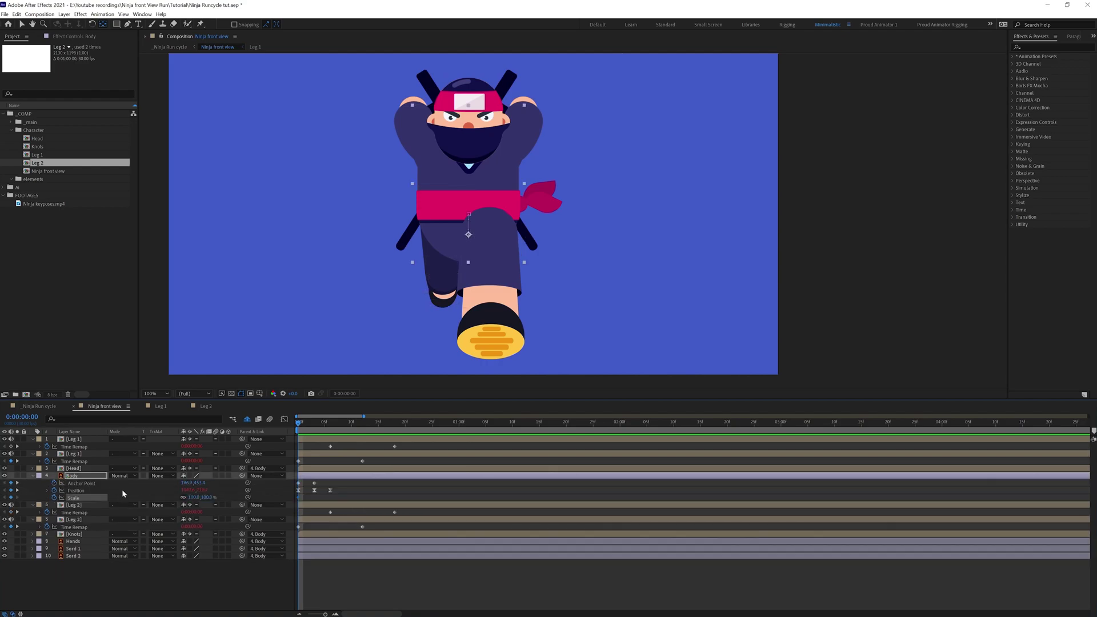
{"action": "left_click", "coordinate": [313, 423]}
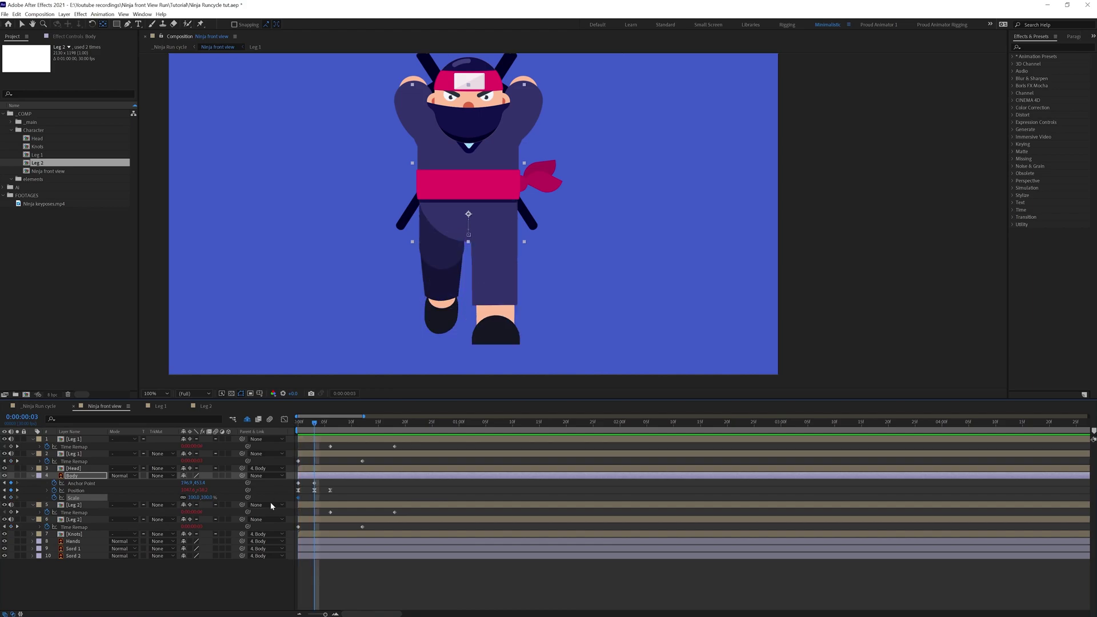
{"action": "left_click", "coordinate": [298, 423]}
{"action": "left_click", "coordinate": [183, 497]}
{"action": "left_click", "coordinate": [207, 497]}
{"action": "key", "text": "Down"}
{"action": "key", "text": "Down"}
{"action": "key", "text": "Down"}
{"action": "left_click", "coordinate": [194, 498]}
{"action": "key", "text": "Up"}
{"action": "key", "text": "Up"}
{"action": "key", "text": "Up"}
- At frame 3, stretch the Body by setting its Scale to 97.0, 103.0%
{"action": "left_click", "coordinate": [314, 422]}
{"action": "left_click", "coordinate": [209, 497]}
{"action": "key", "text": "Up"}
{"action": "key", "text": "Up"}
{"action": "key", "text": "Up"}
{"action": "left_click", "coordinate": [195, 498]}
{"action": "key", "text": "Down"}
{"action": "key", "text": "Down"}
{"action": "key", "text": "Down"}
- Copy the Body's first Scale keyframe to frame 6 and apply Easy Ease to all its Scale keyframes
{"action": "left_click_drag", "start_coordinate": [324, 423], "coordinate": [330, 423]}
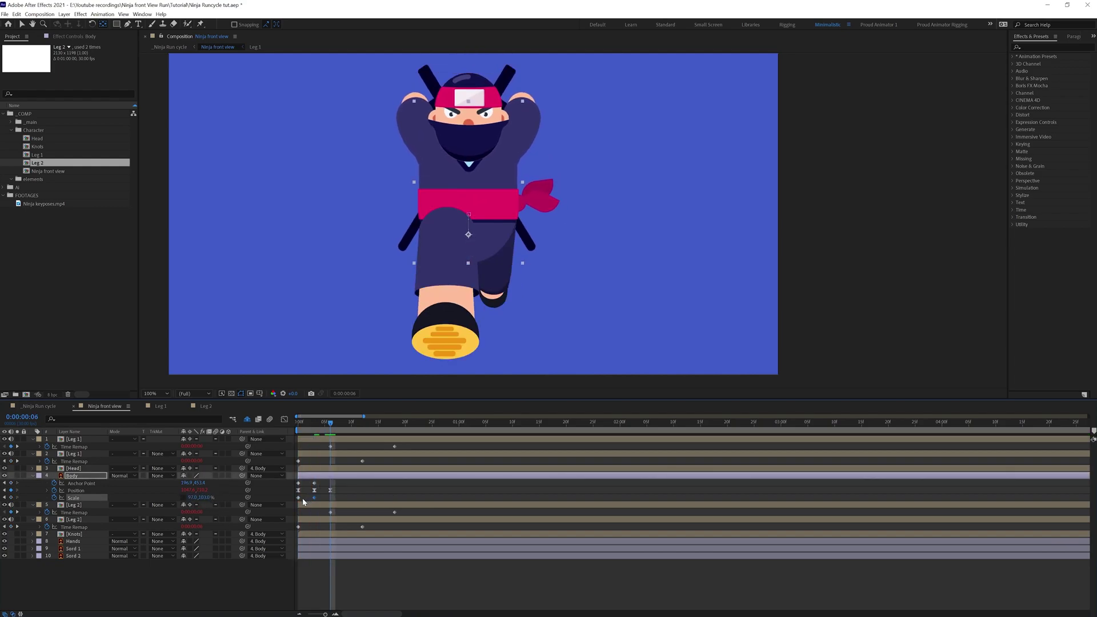
{"action": "left_click_drag", "start_coordinate": [291, 502], "coordinate": [287, 500]}
{"action": "key", "text": "ctrl+c"}
{"action": "key", "text": "ctrl+v"}
{"action": "key", "text": "F9"}
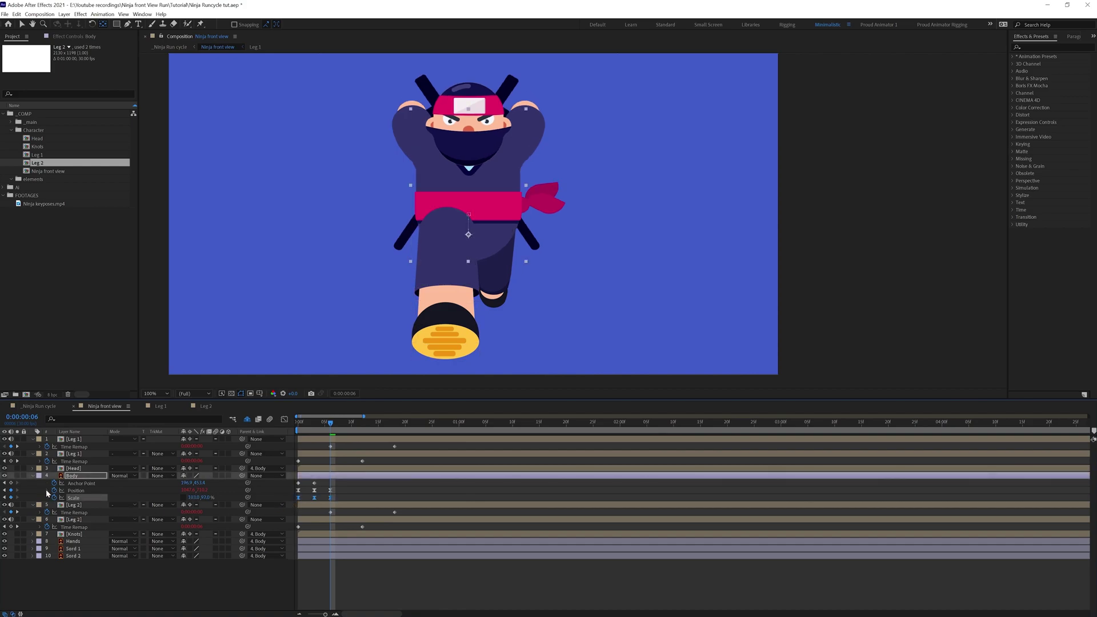
- Copy the loopIn()+loopOut()-value; expression from the Body's Position to its Scale
{"action": "left_click", "coordinate": [47, 490]}
{"action": "left_click", "coordinate": [324, 500]}
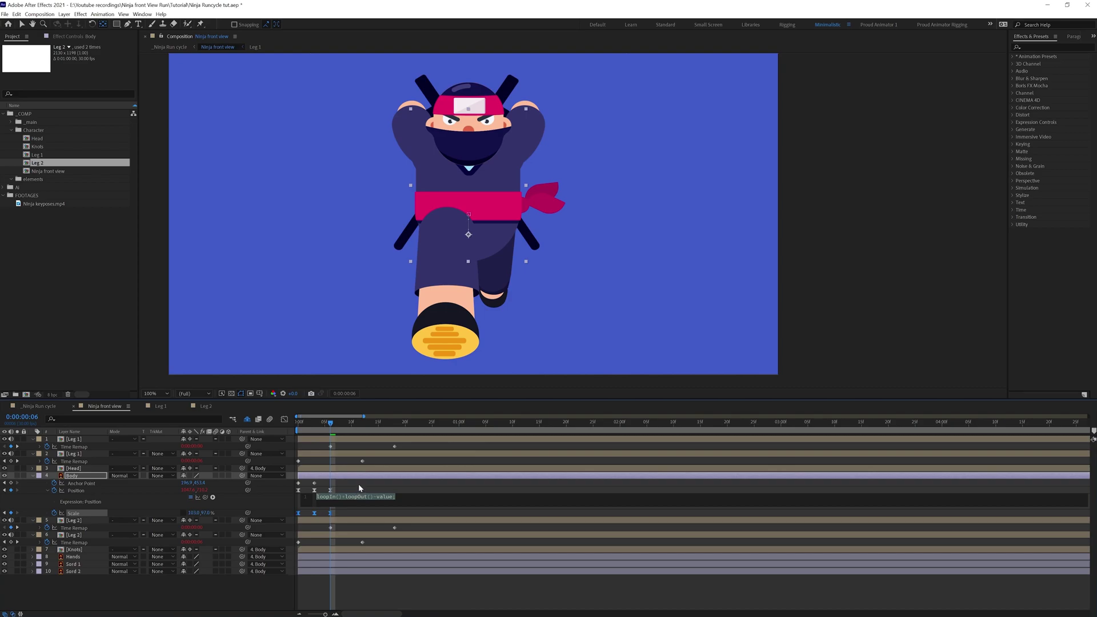
{"action": "left_click", "coordinate": [156, 513]}
{"action": "left_click", "coordinate": [57, 514]}
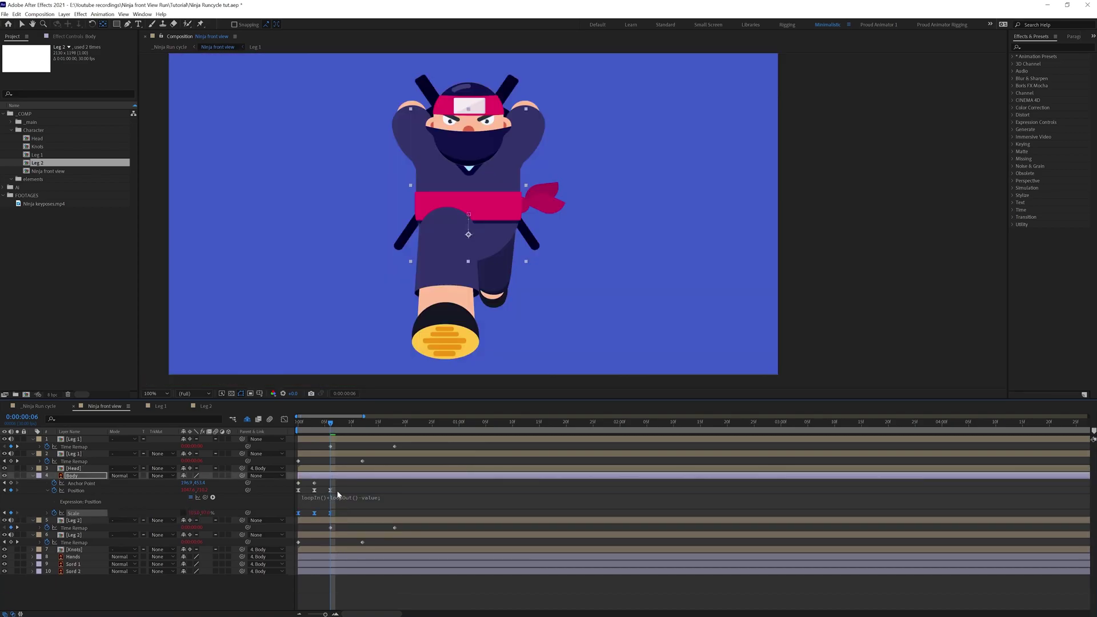
- Shift the Body's Position keyframes to start at frame 1 and its Scale keyframes at frame 2, and preview the motion
{"action": "left_click_drag", "start_coordinate": [341, 487], "coordinate": [288, 516]}
{"action": "left_click_drag", "start_coordinate": [301, 422], "coordinate": [287, 425]}
{"action": "key", "text": "equal"}
{"action": "key", "text": "equal"}
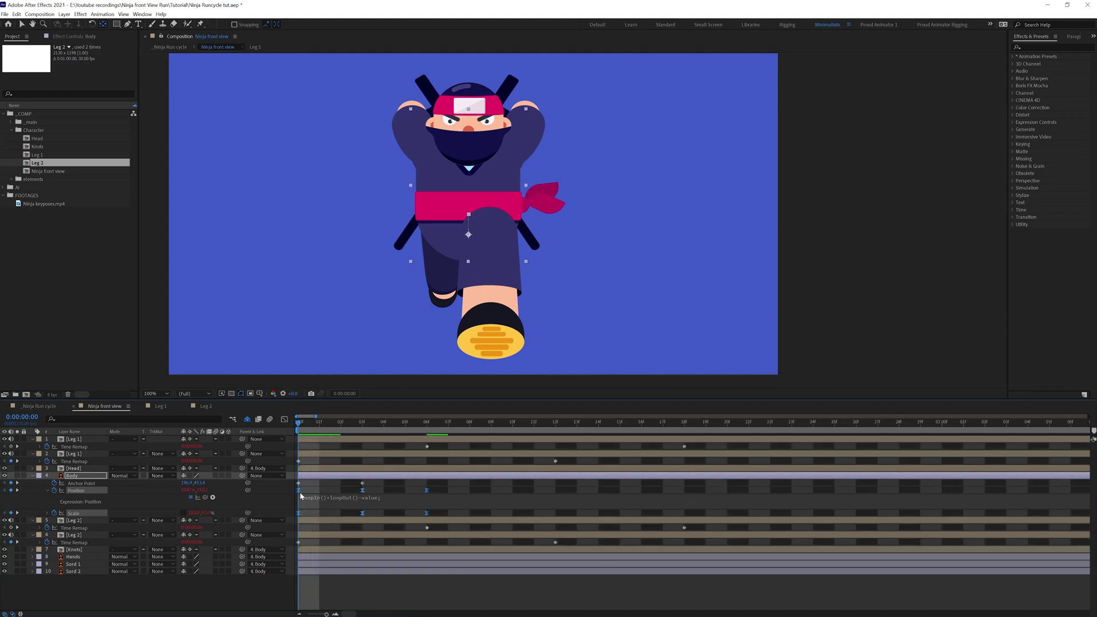
{"action": "key", "text": "alt+Right"}
{"action": "left_click_drag", "start_coordinate": [464, 505], "coordinate": [312, 523]}
{"action": "key", "text": "alt+Right"}
{"action": "left_click", "coordinate": [360, 581]}
{"action": "scroll", "coordinate": [496, 283], "scroll_direction": "down", "scroll_amount": 1}
{"action": "key", "text": "space"}
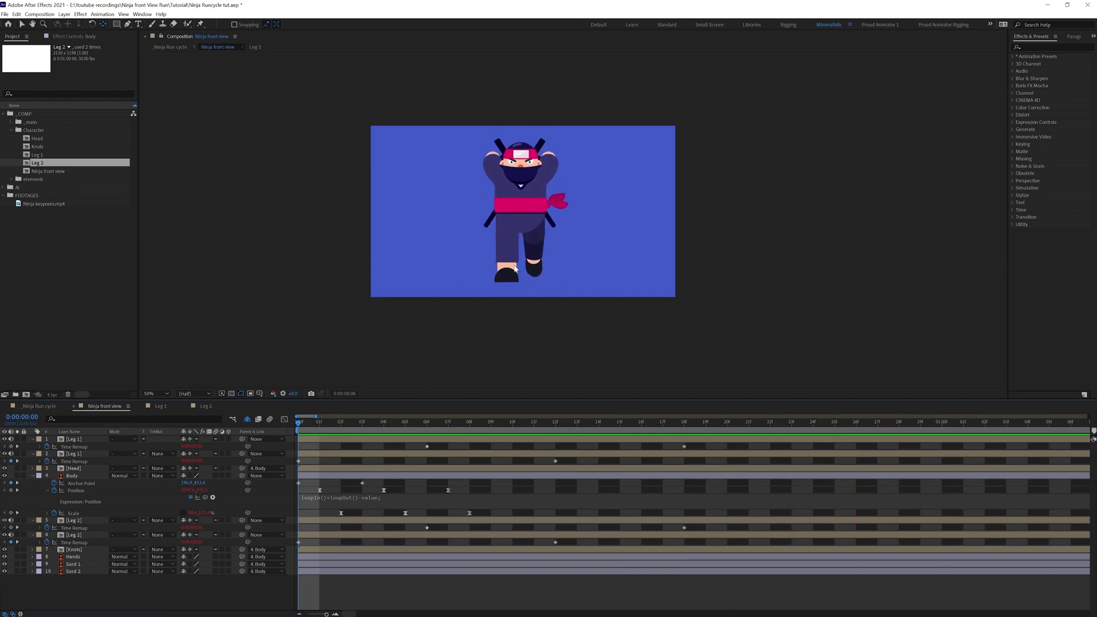
- Keyframe the Rotation of both sword layers, Sord 1 and Sord 2, at frame 0
{"action": "left_click", "coordinate": [73, 564]}
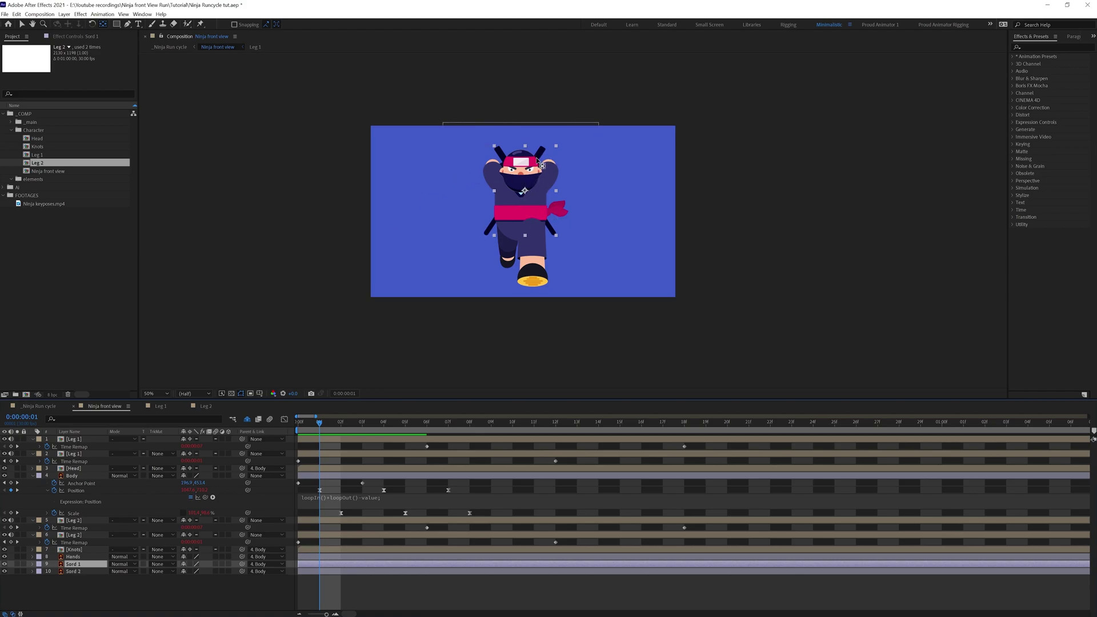
{"action": "key", "text": "v"}
{"action": "key", "text": "Home"}
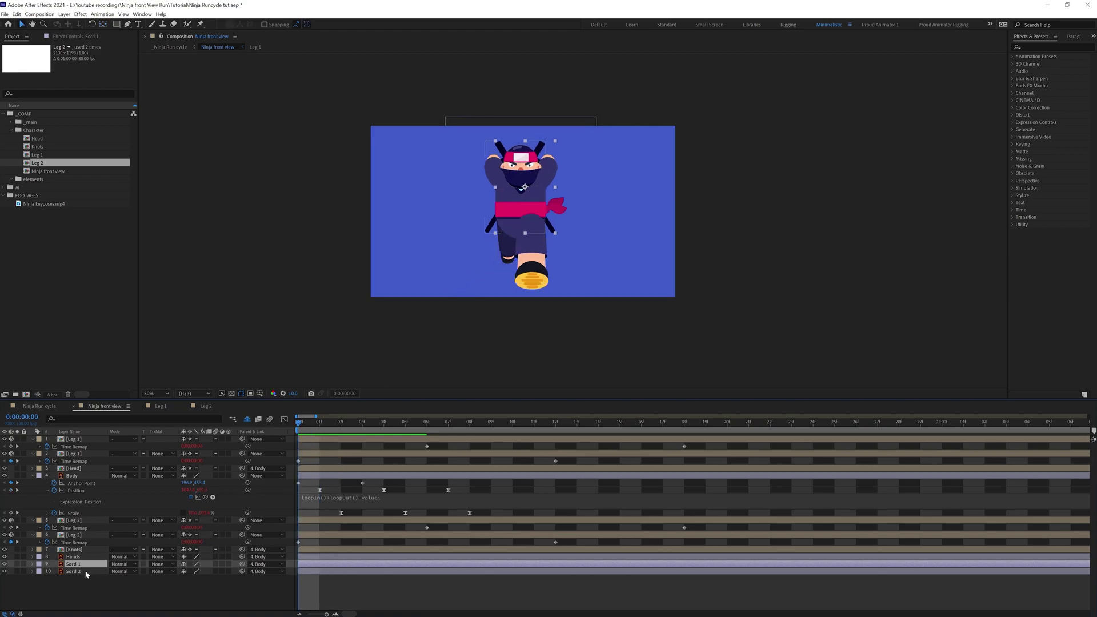
{"action": "left_click", "coordinate": [85, 572], "text": "shift"}
{"action": "key", "text": "r"}
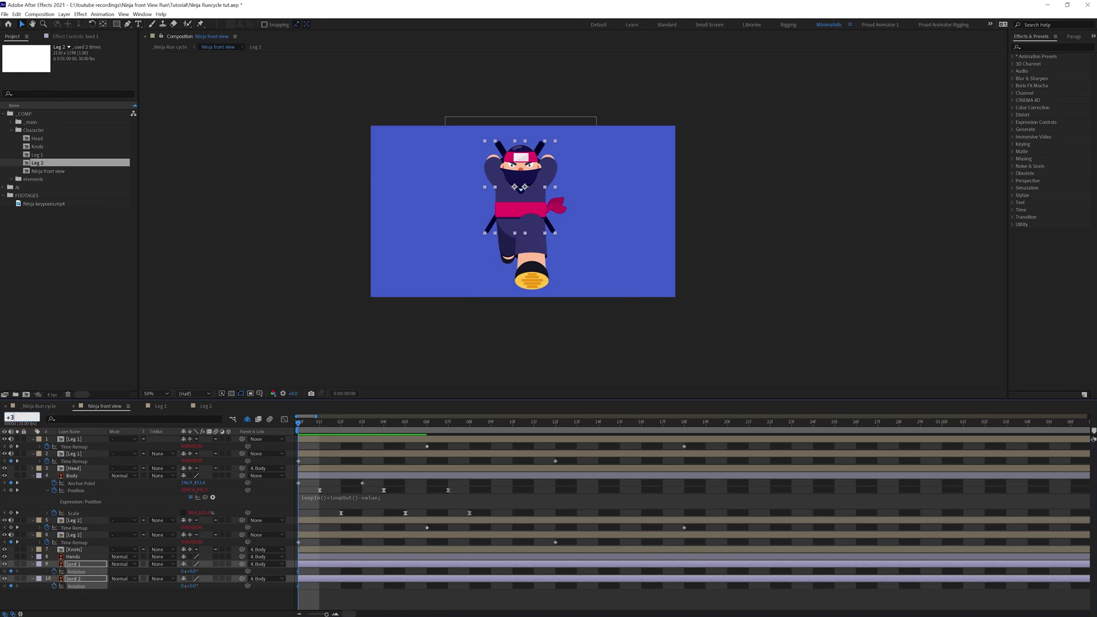
- At frame 3, tilt both swords inward with Rotation keyframes, setting Sord 2 to -6°
{"action": "type", "text": "+3"}
{"action": "key", "text": "Return"}
{"action": "left_click", "coordinate": [11, 586]}
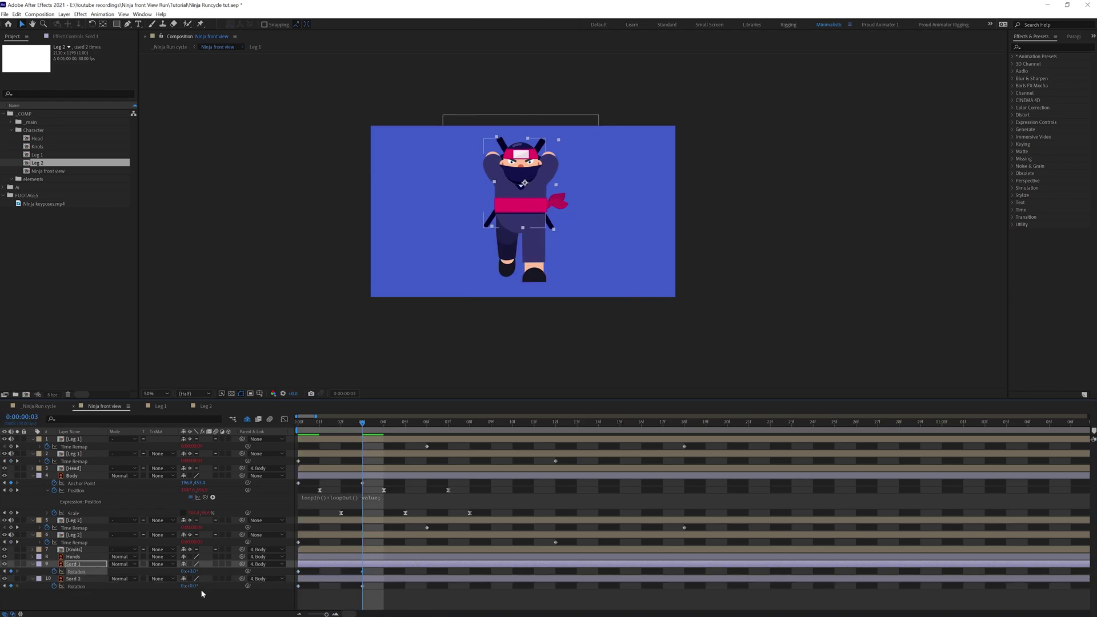
{"action": "key", "text": "Return"}
{"action": "left_click", "coordinate": [193, 585]}
{"action": "type", "text": "-6"}
{"action": "key", "text": "Return"}
- At frame 0, tilt both swords outward, setting Sord 1's Rotation to -6°
{"action": "left_click", "coordinate": [297, 423]}
{"action": "left_click", "coordinate": [193, 572]}
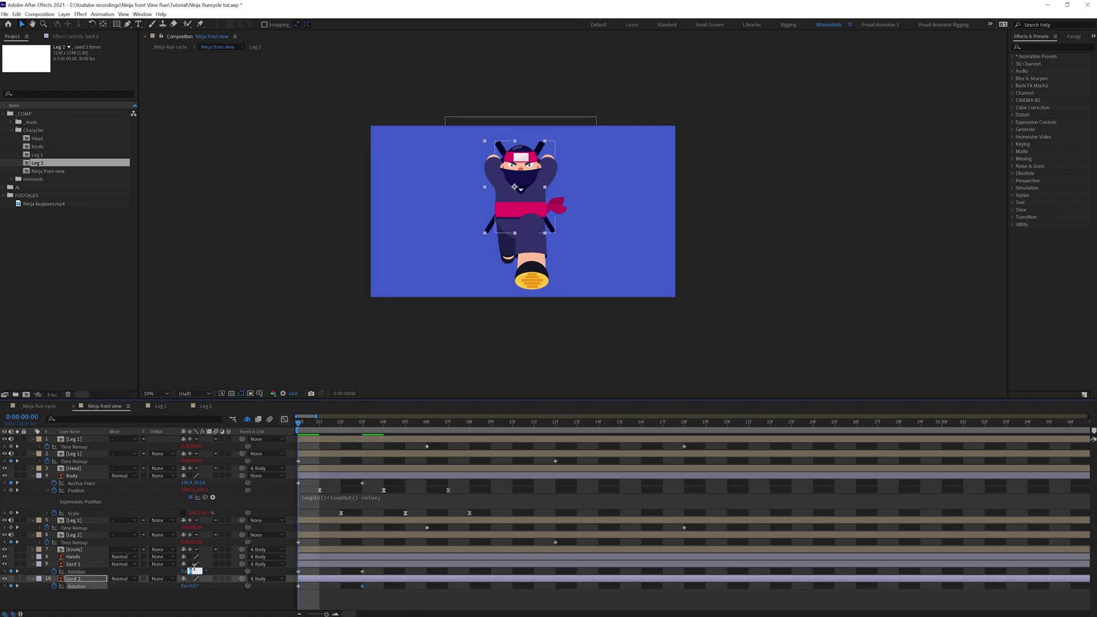
{"action": "type", "text": "-6"}
{"action": "key", "text": "Return"}
{"action": "key", "text": "Return"}
- Copy both swords' frame 0 Rotation keyframes to frame 6 and apply Easy Ease to all their Rotation keyframes
{"action": "left_click", "coordinate": [362, 424]}
{"action": "left_click", "coordinate": [21, 417]}
{"action": "type", "text": "+3"}
{"action": "key", "text": "Return"}
{"action": "left_click", "coordinate": [298, 572]}
{"action": "key", "text": "ctrl+c"}
{"action": "key", "text": "ctrl+v"}
{"action": "left_click", "coordinate": [297, 586]}
{"action": "key", "text": "ctrl+c"}
{"action": "key", "text": "ctrl+v"}
{"action": "left_click_drag", "start_coordinate": [434, 597], "coordinate": [272, 568]}
{"action": "key", "text": "F9"}
- Apply the loopIn()+loopOut()-value; expression to the Rotation of Sord 1 and Sord 2
{"action": "left_click", "coordinate": [348, 498]}
{"action": "left_click", "coordinate": [99, 607]}
{"action": "left_click", "coordinate": [54, 572], "text": "alt"}
{"action": "key", "text": "ctrl+v"}
{"action": "left_click", "coordinate": [54, 601], "text": "alt"}
{"action": "key", "text": "ctrl+v"}
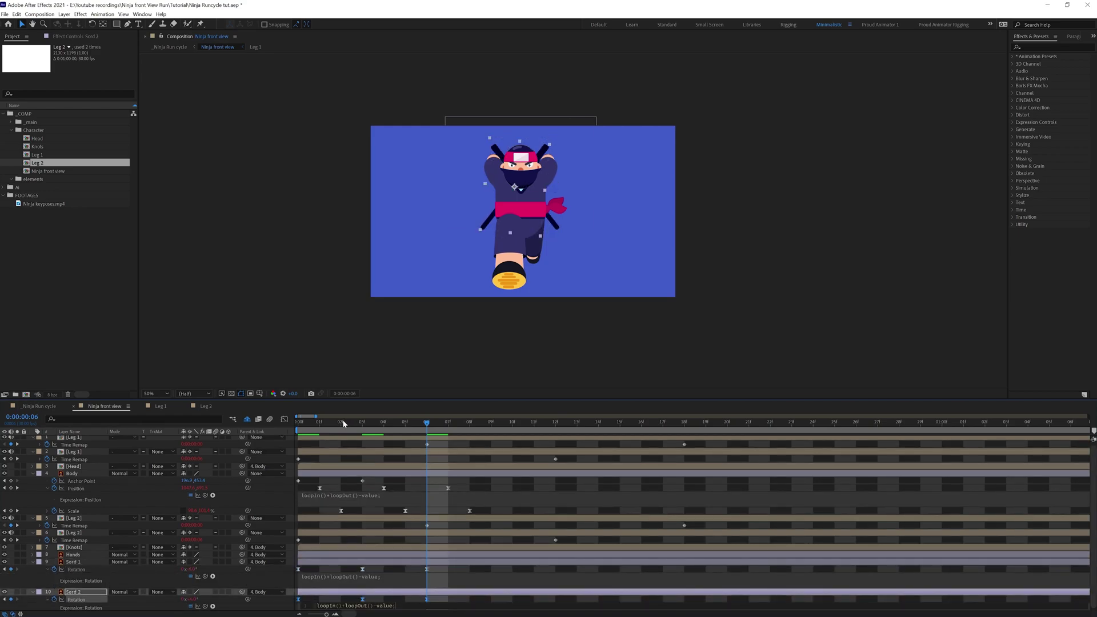
- Shift the Rotation keyframes to start at frame 2 for Sord 1 and frame 3 for Sord 2
{"action": "left_click_drag", "start_coordinate": [362, 423], "coordinate": [345, 428]}
{"action": "left_click_drag", "start_coordinate": [444, 568], "coordinate": [309, 607]}
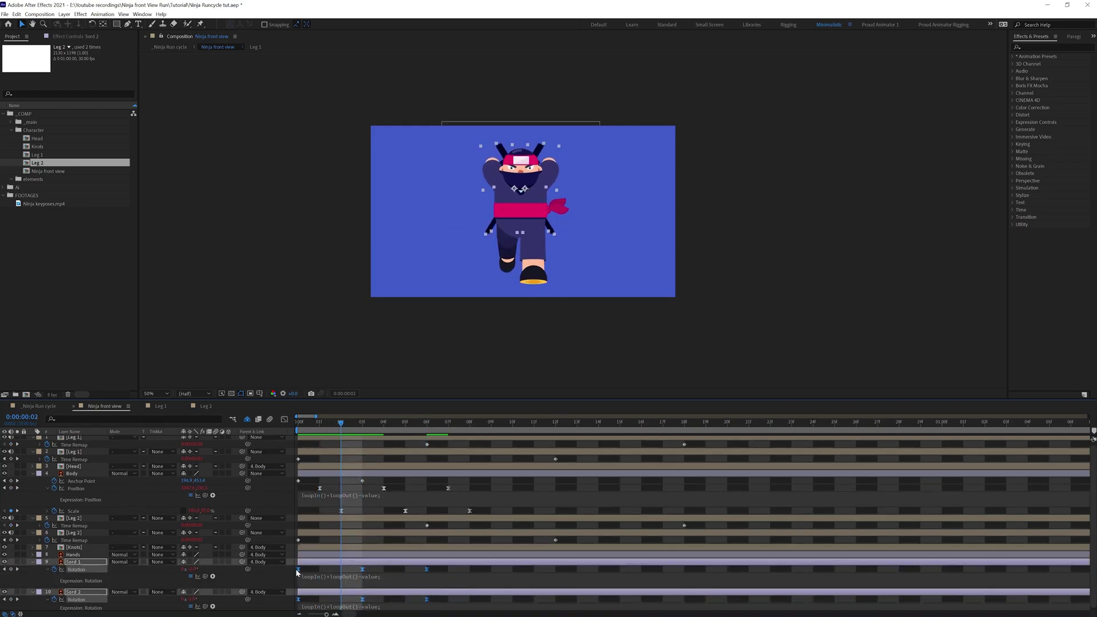
{"action": "left_click_drag", "start_coordinate": [298, 569], "coordinate": [341, 569]}
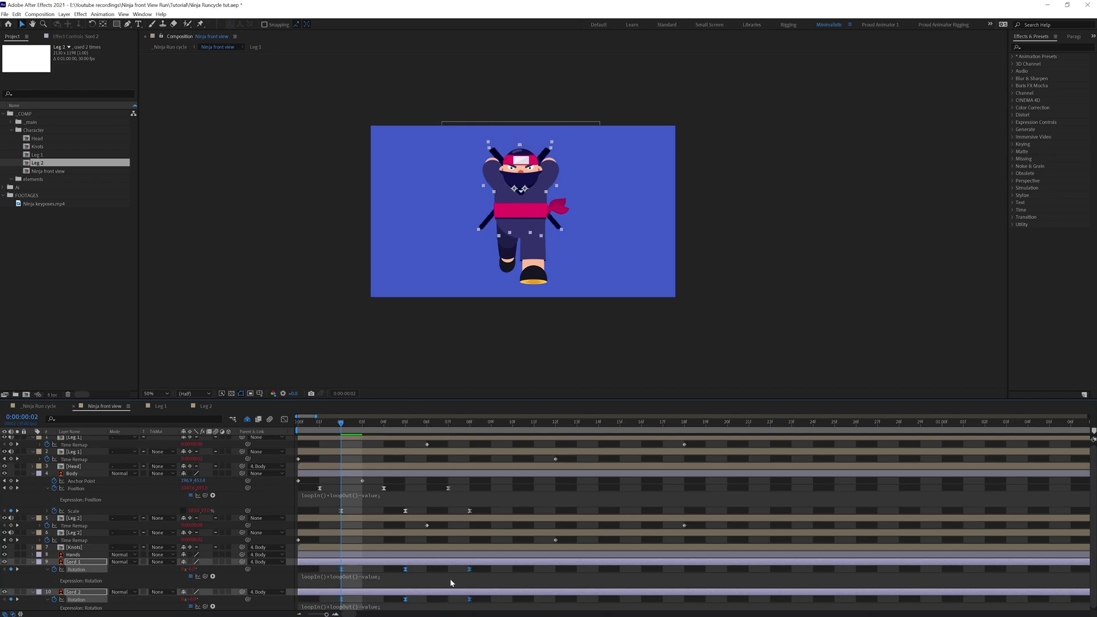
{"action": "left_click", "coordinate": [341, 600]}
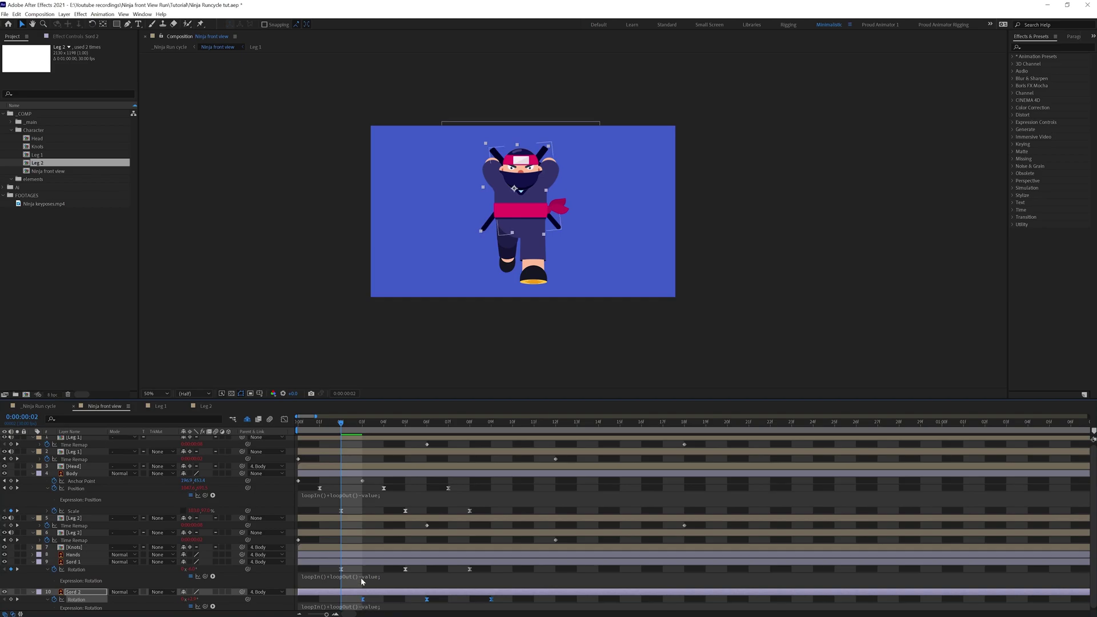
- Preview the run cycle with the swinging swords from frame 0 at 100% magnification
{"action": "left_click", "coordinate": [455, 288]}
{"action": "scroll", "coordinate": [454, 288], "scroll_direction": "up", "scroll_amount": 1}
{"action": "key", "text": "Home"}
{"action": "key", "text": "space"}
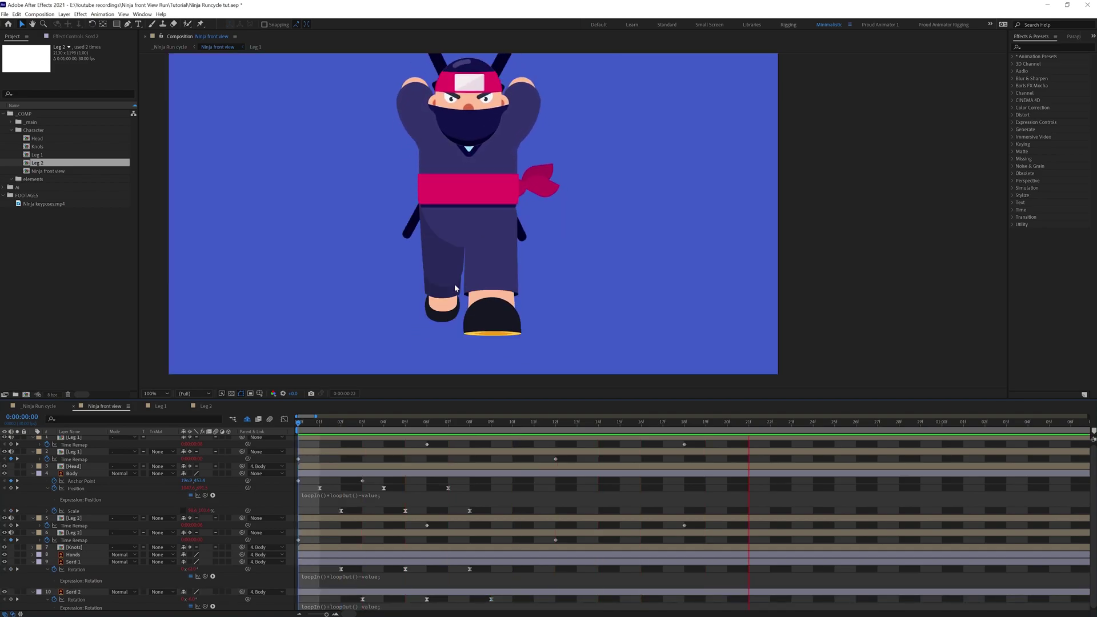